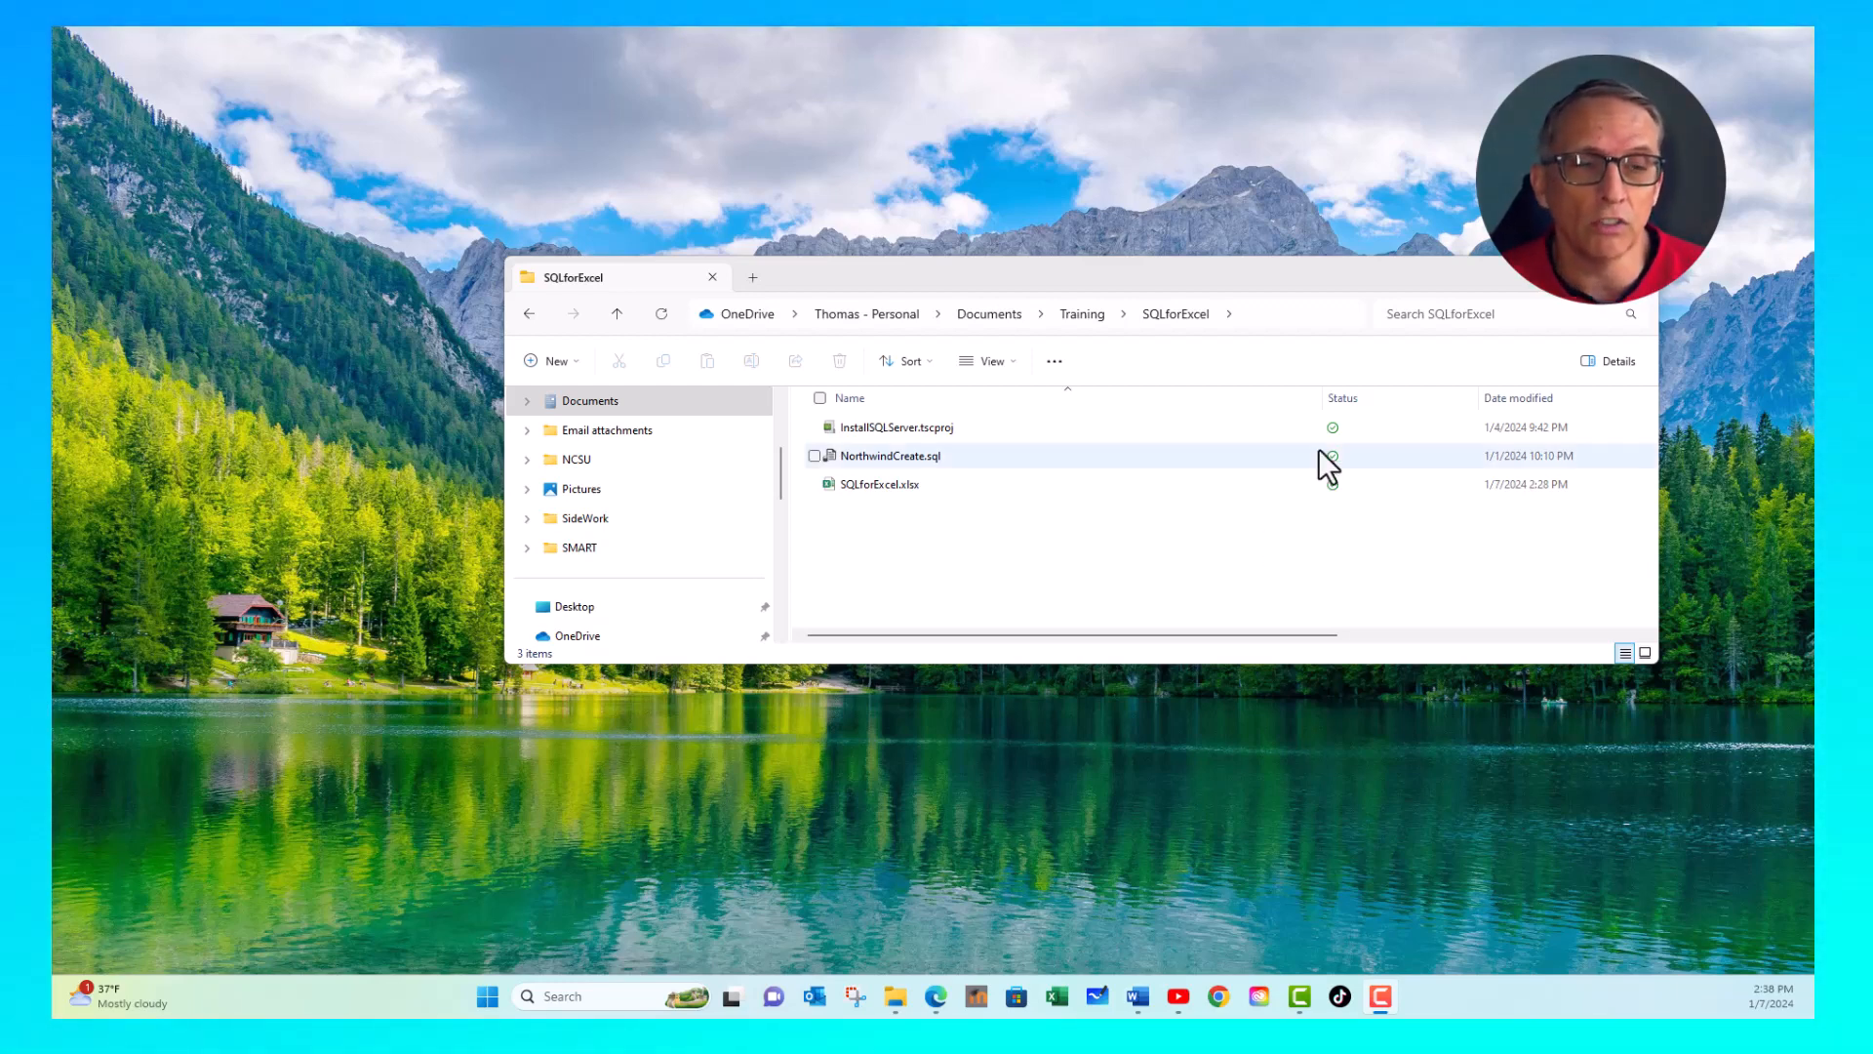
- Open the SQLforExcel.xlsx workbook and go to the Order ID header cell B1 on the Sales sheet
double_click(899, 487)
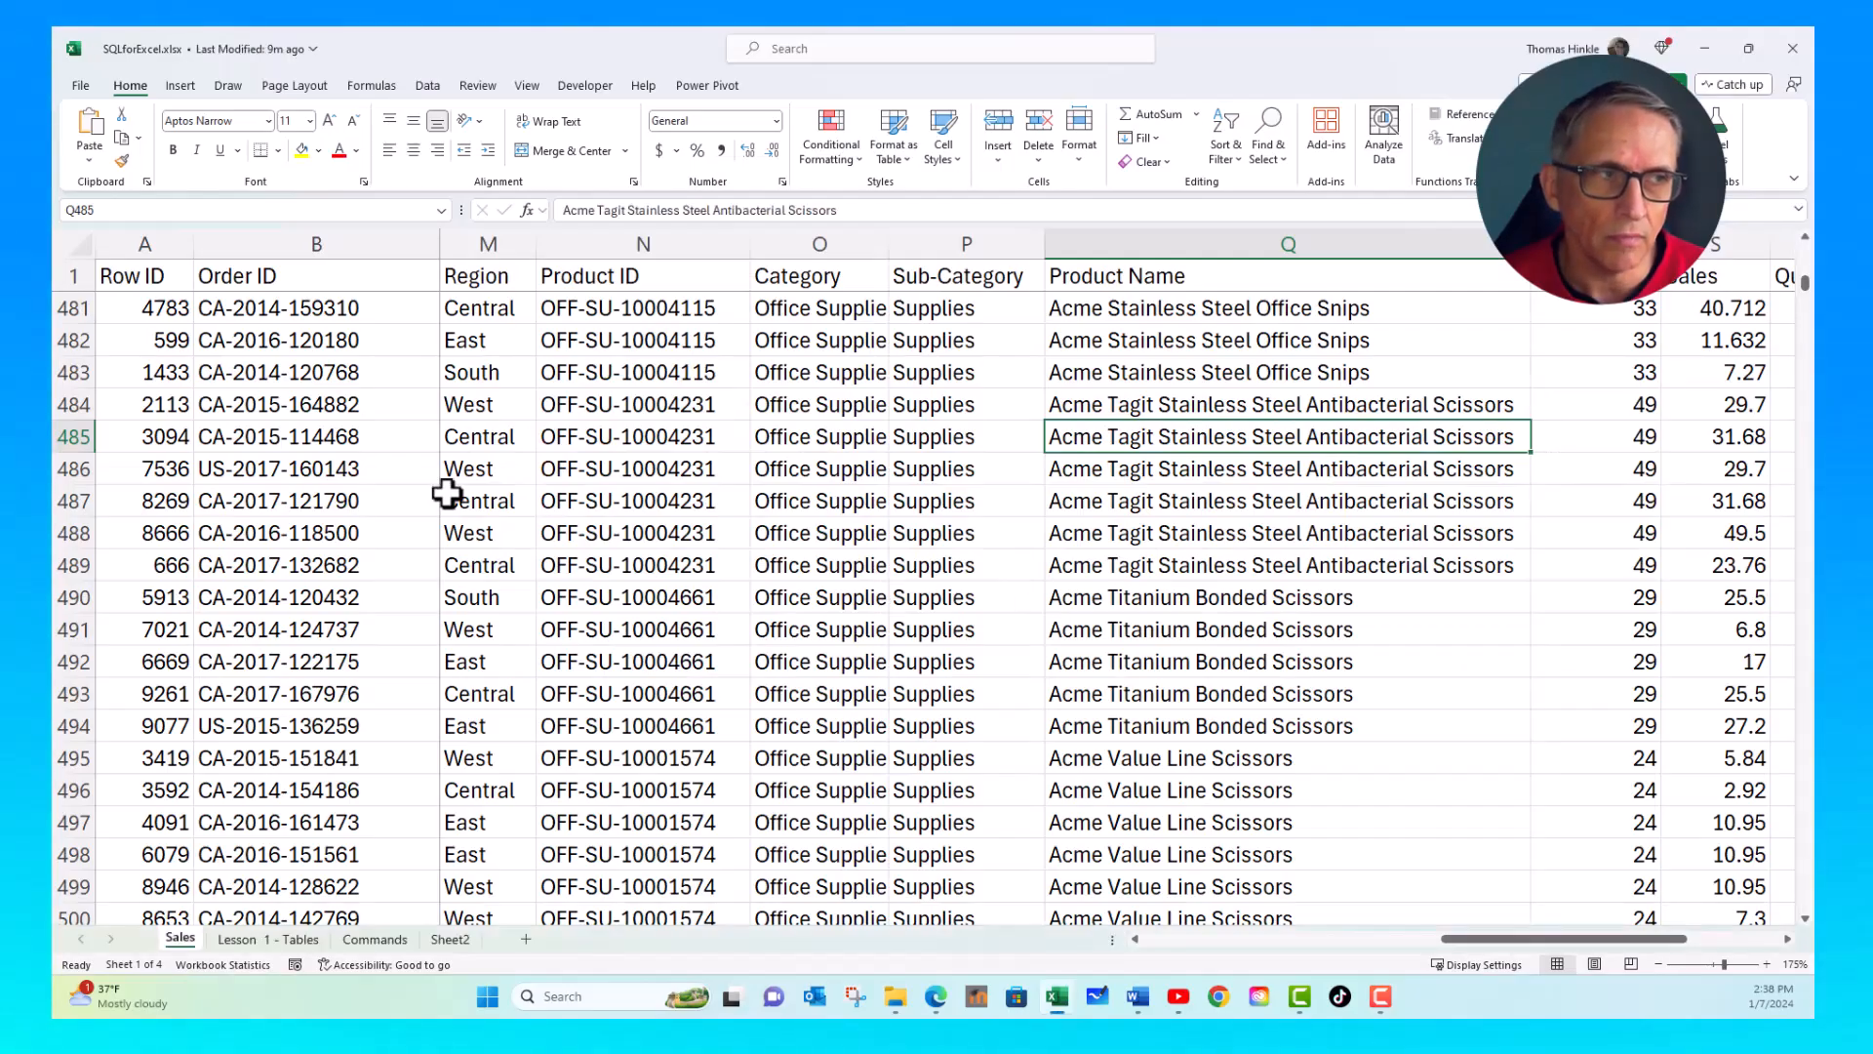
scroll(259, 371, "up", 19)
left_click(267, 372)
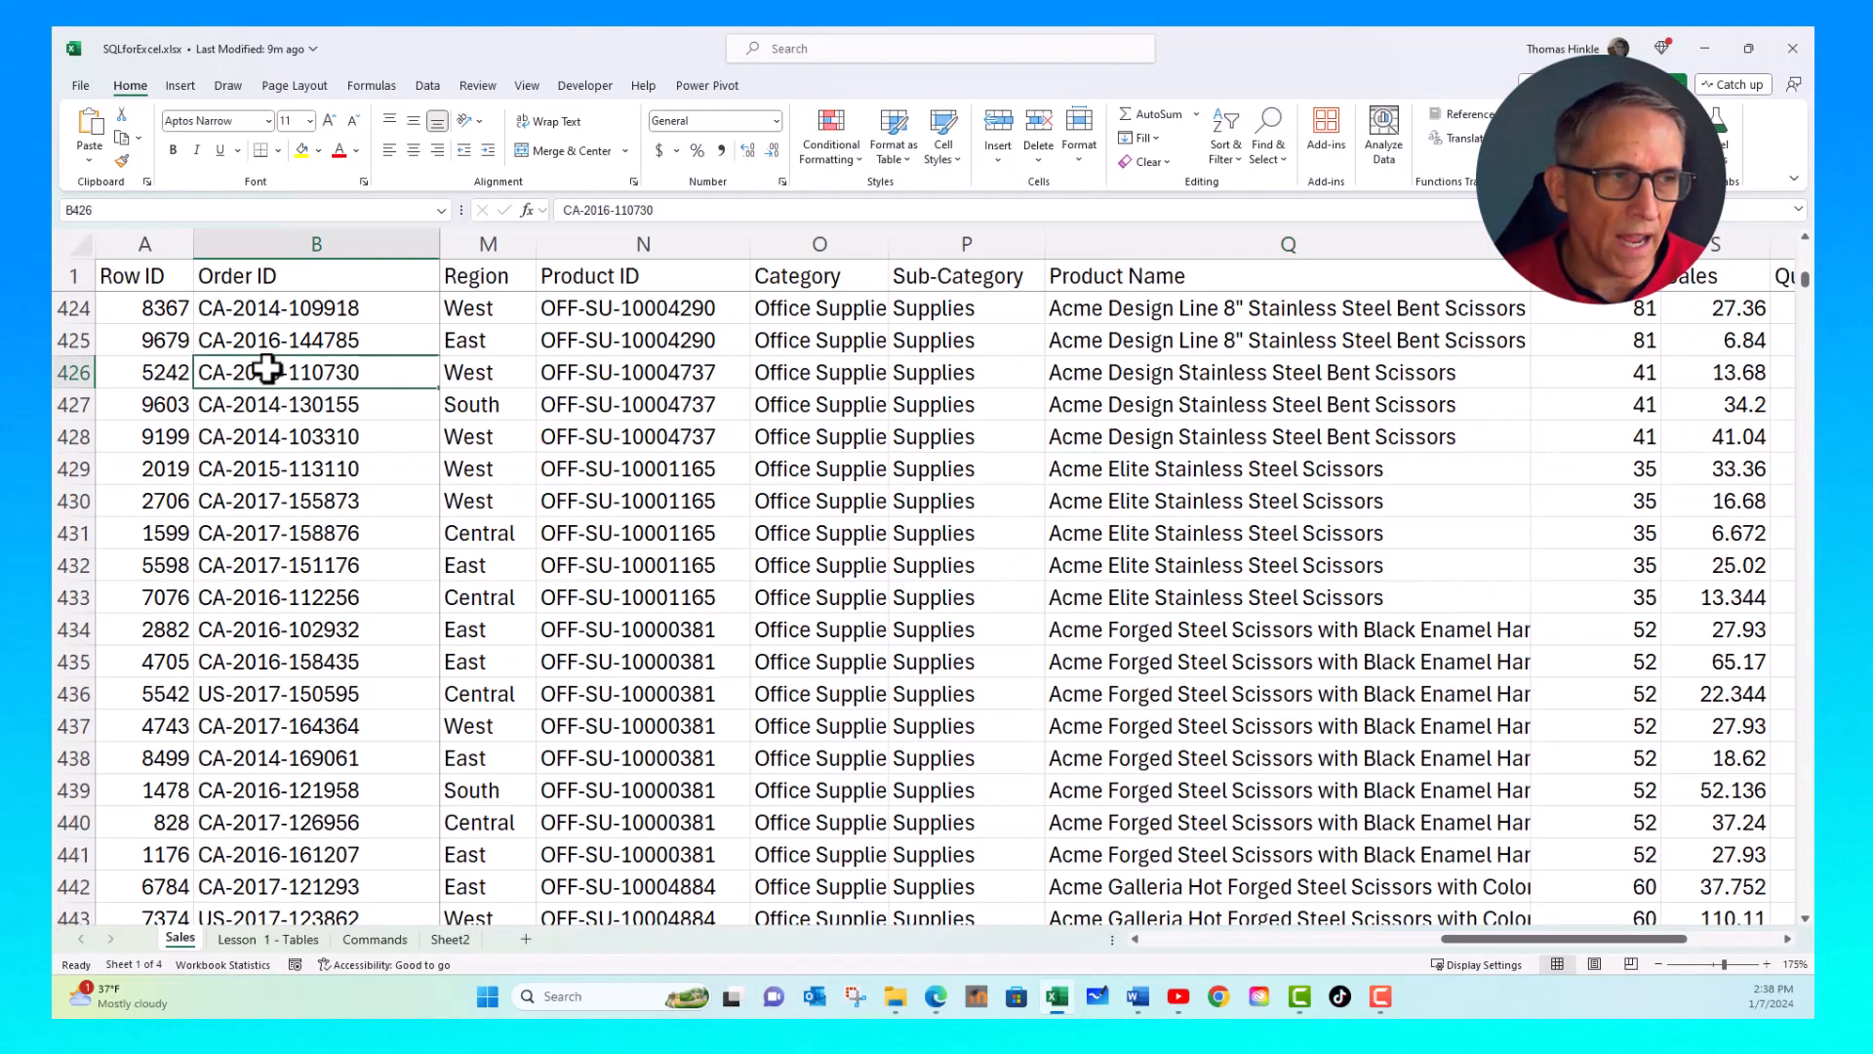
key("ctrl+Up")
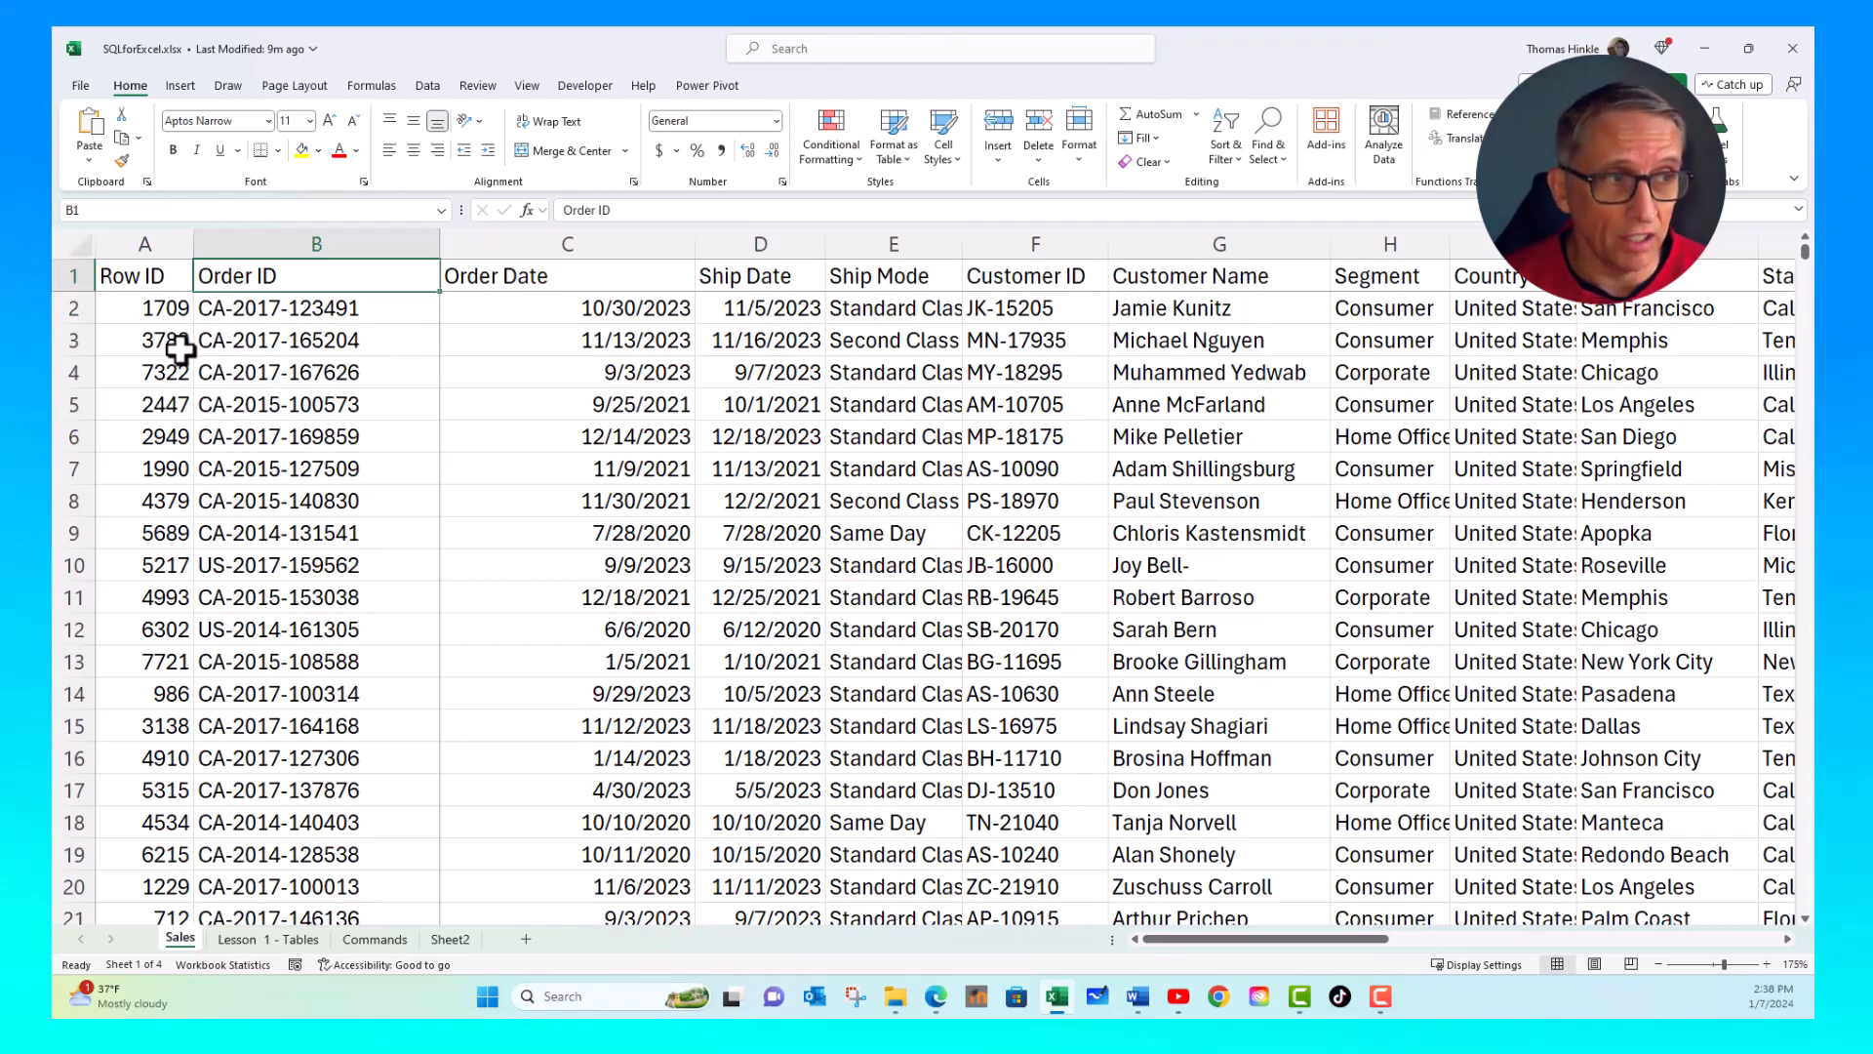
- Examine the Sales sheet's rows as records and its column headers from Row ID to Customer Name as fields
left_click(147, 340)
left_click(147, 373)
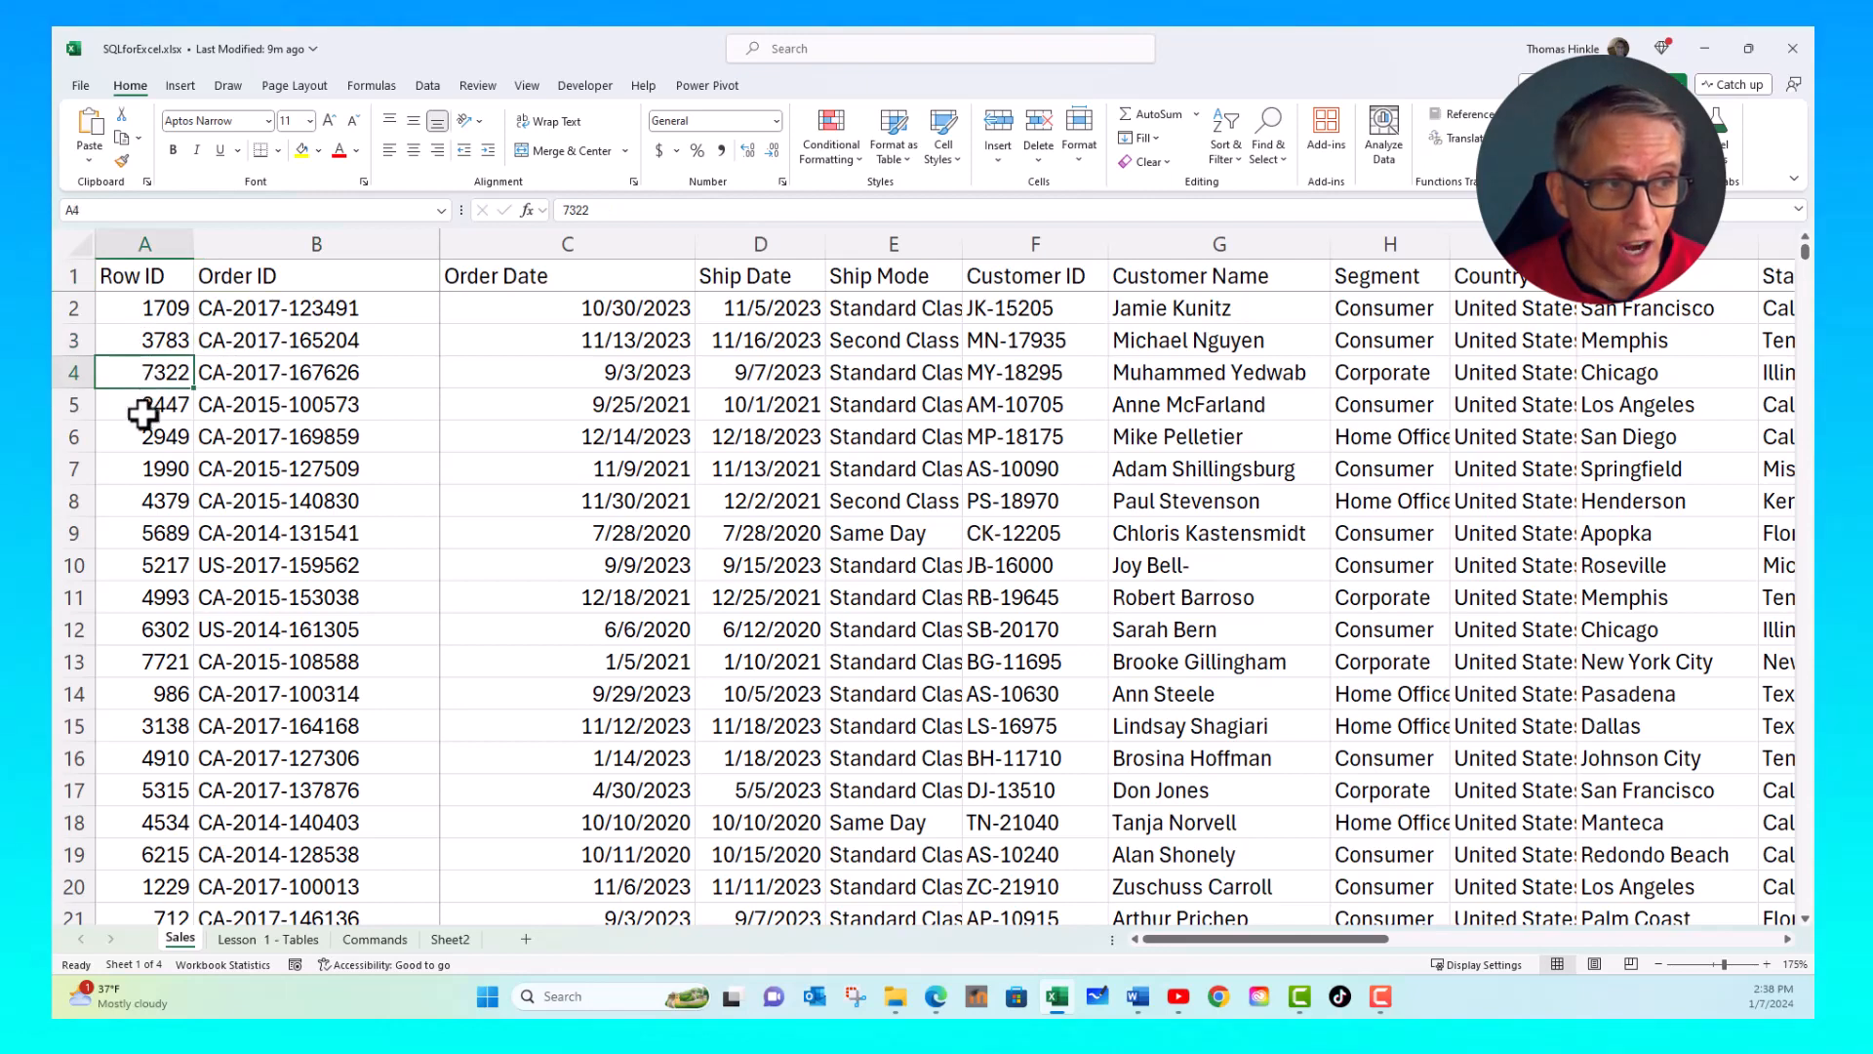
left_click(147, 404)
left_click(138, 467)
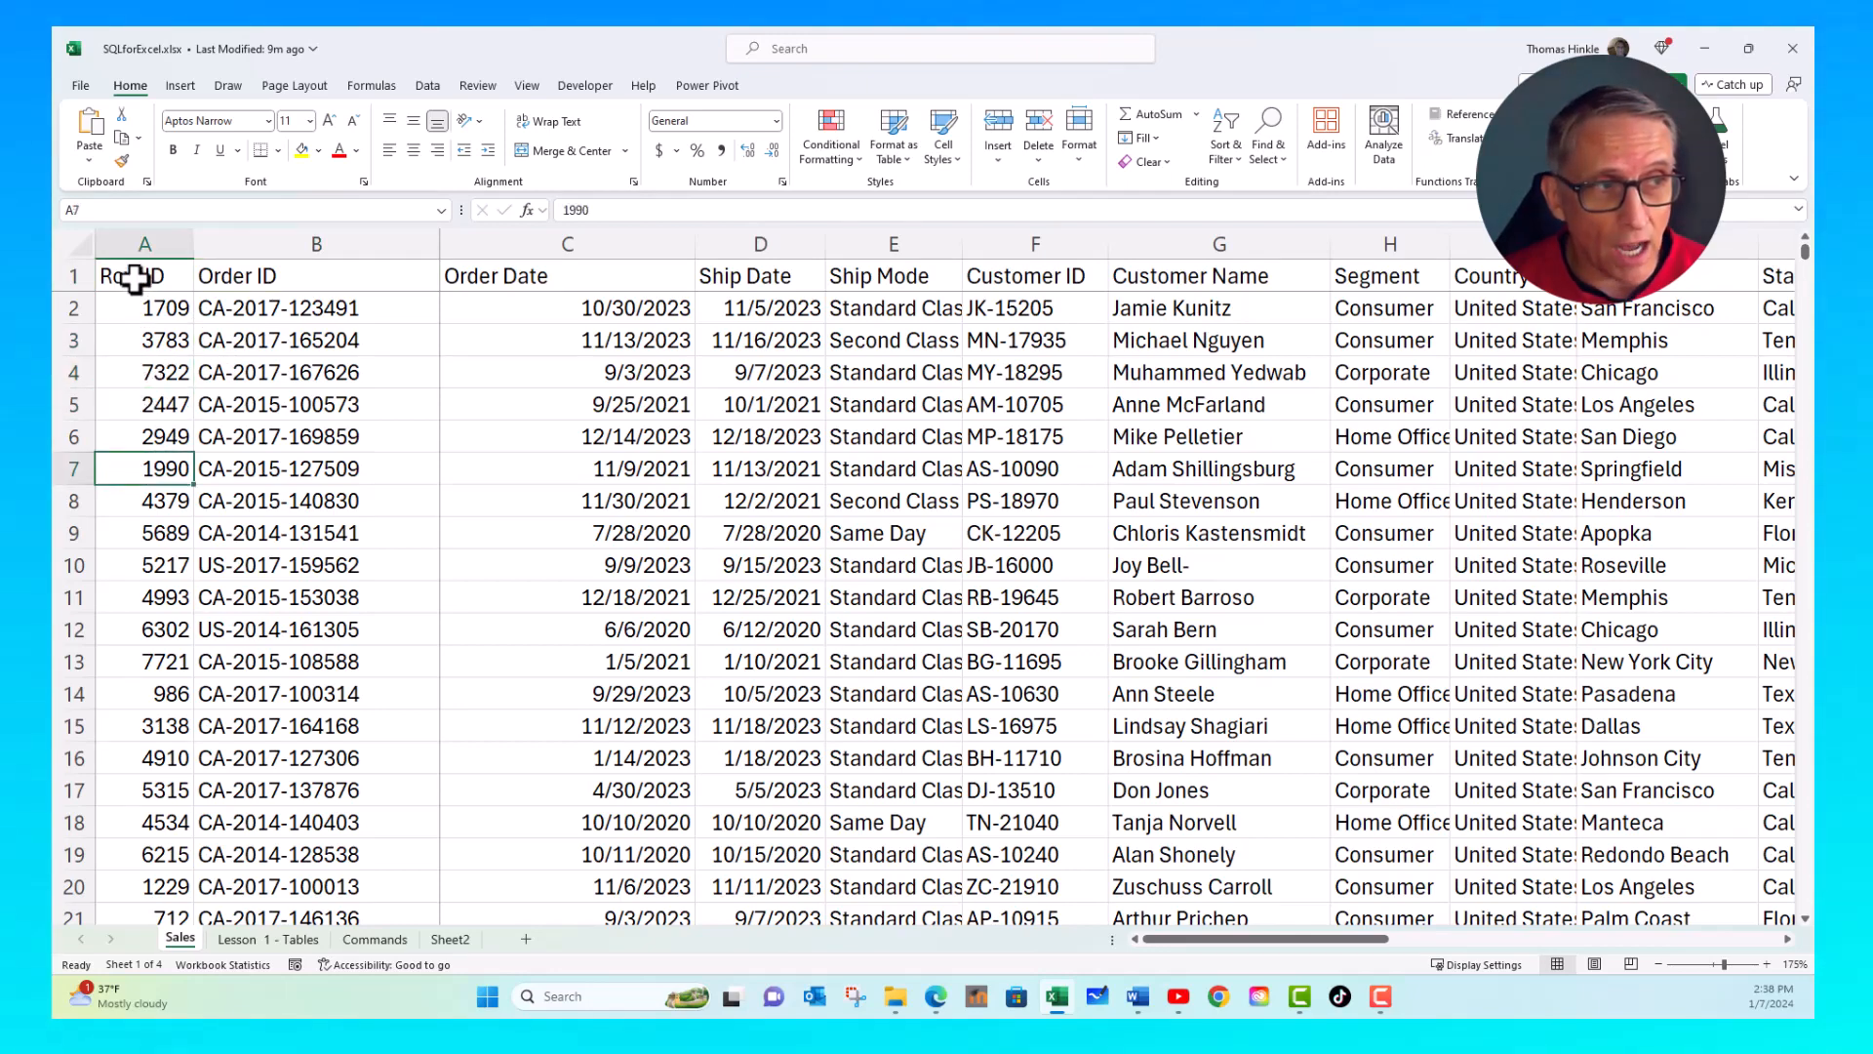
left_click(137, 278)
left_click(313, 283)
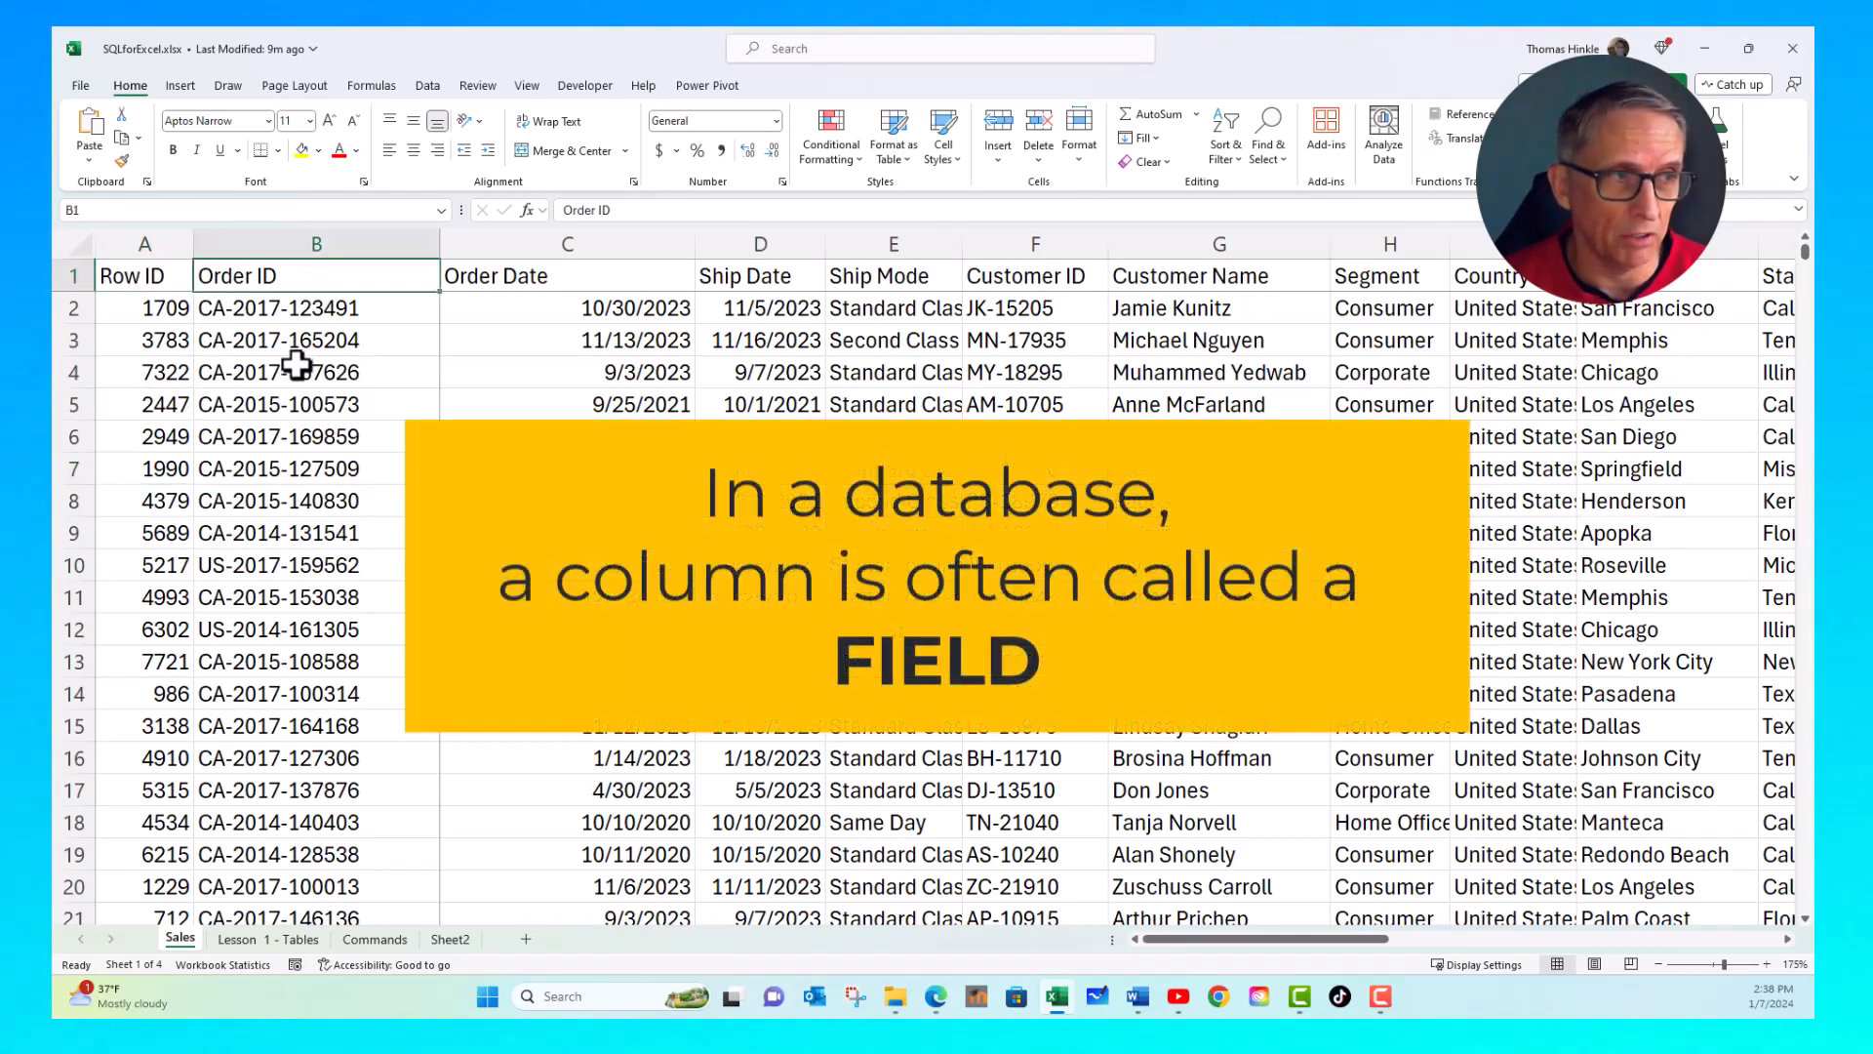
left_click(297, 368)
left_click(144, 275)
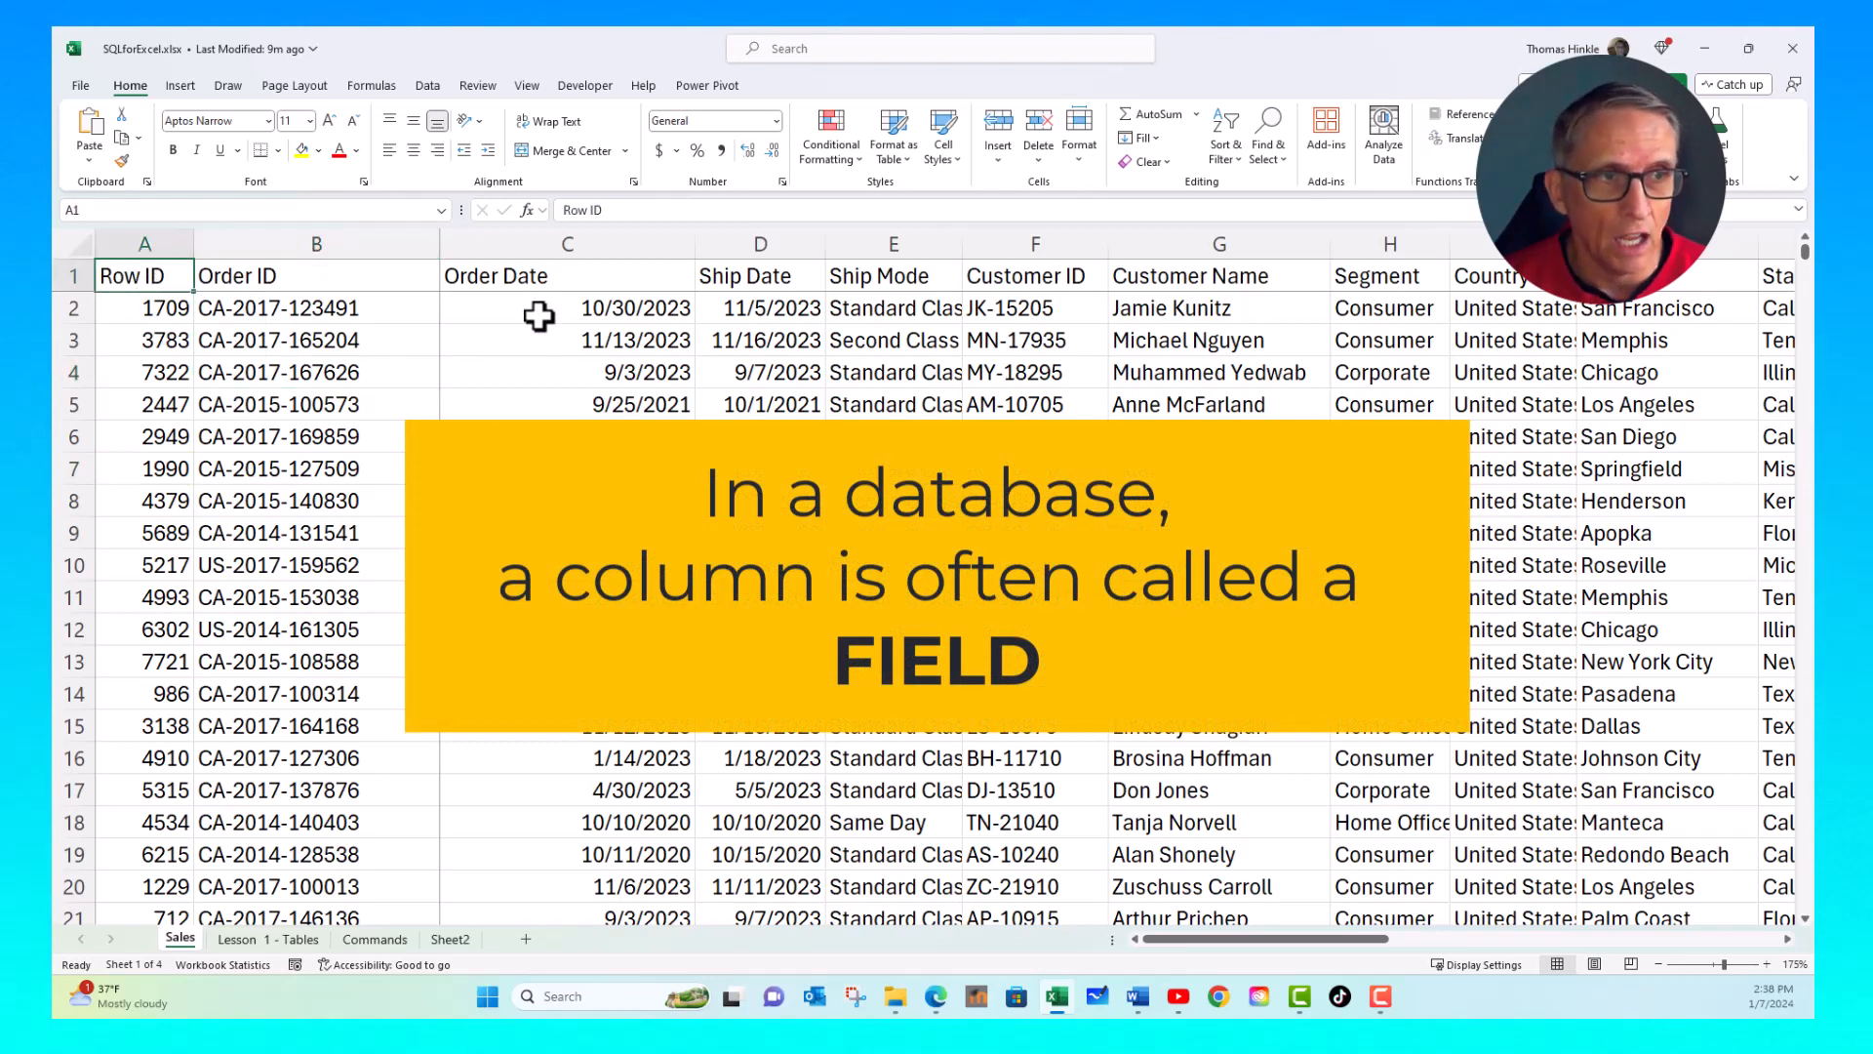
left_click(546, 280)
left_click(772, 289)
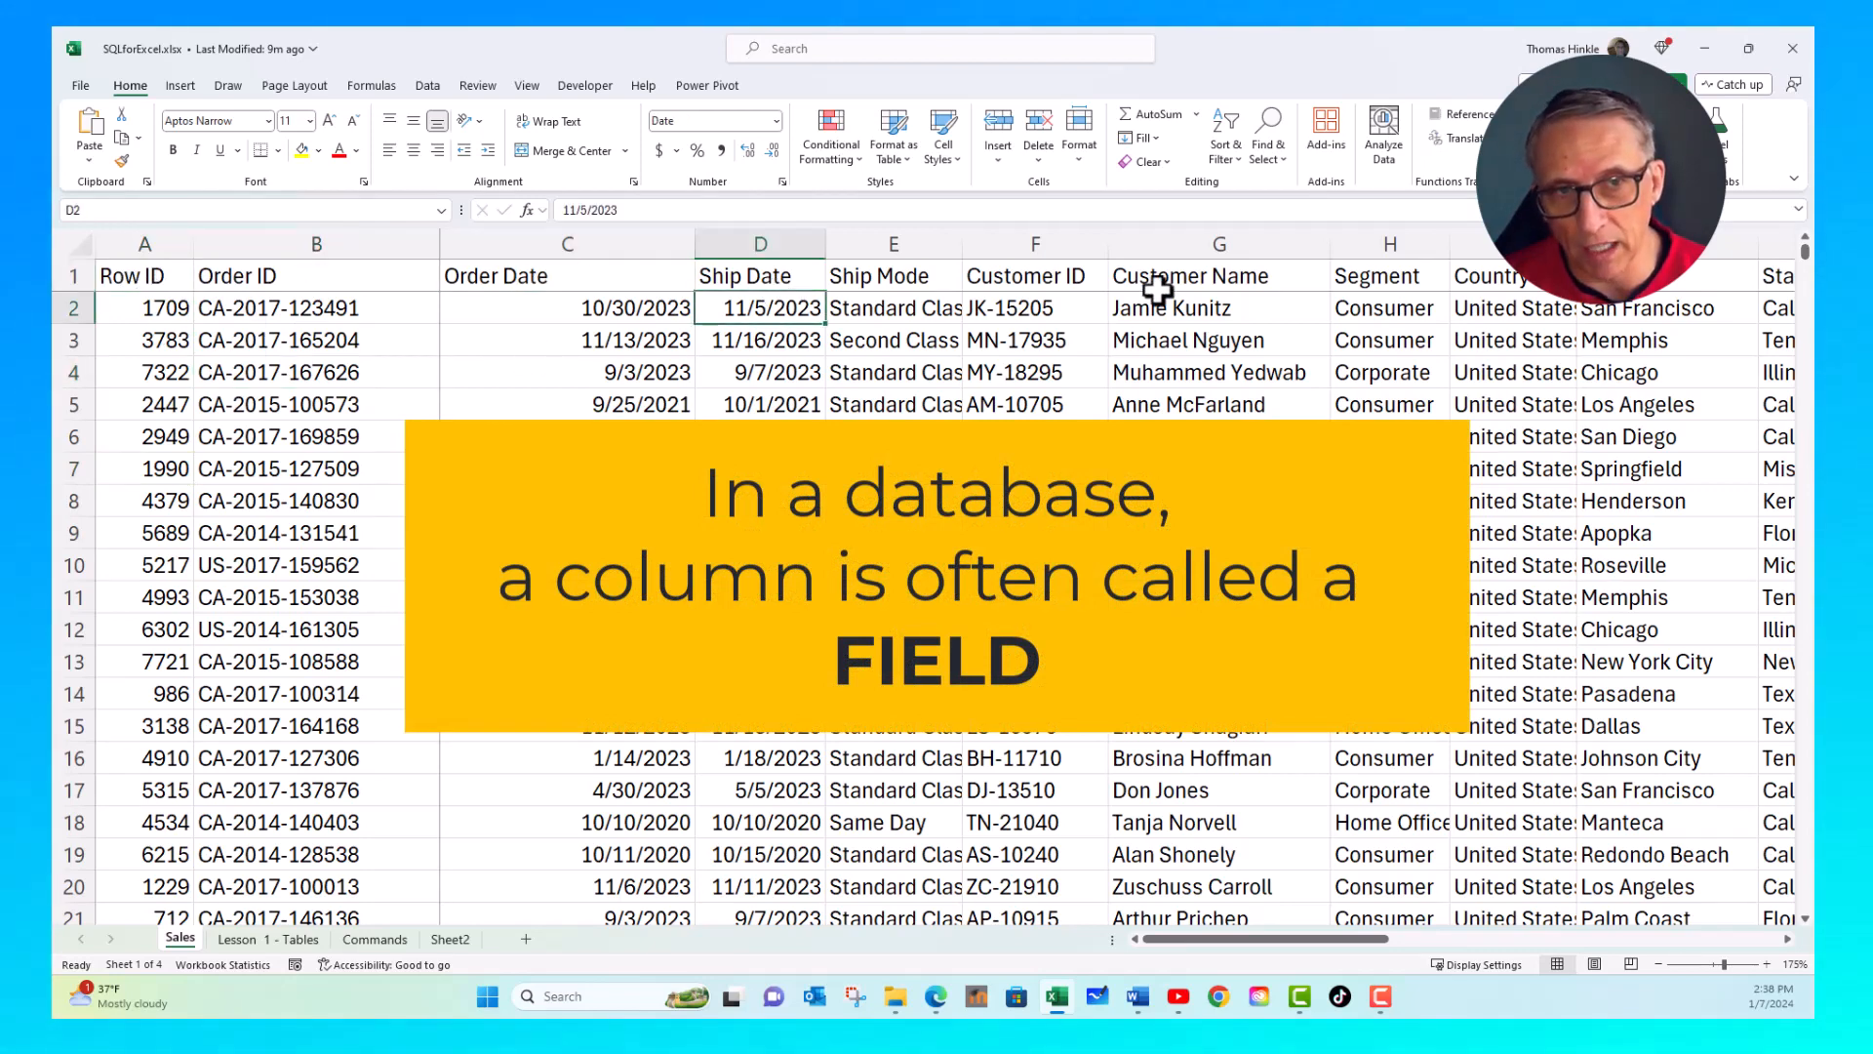
left_click(1101, 285)
left_click(1187, 278)
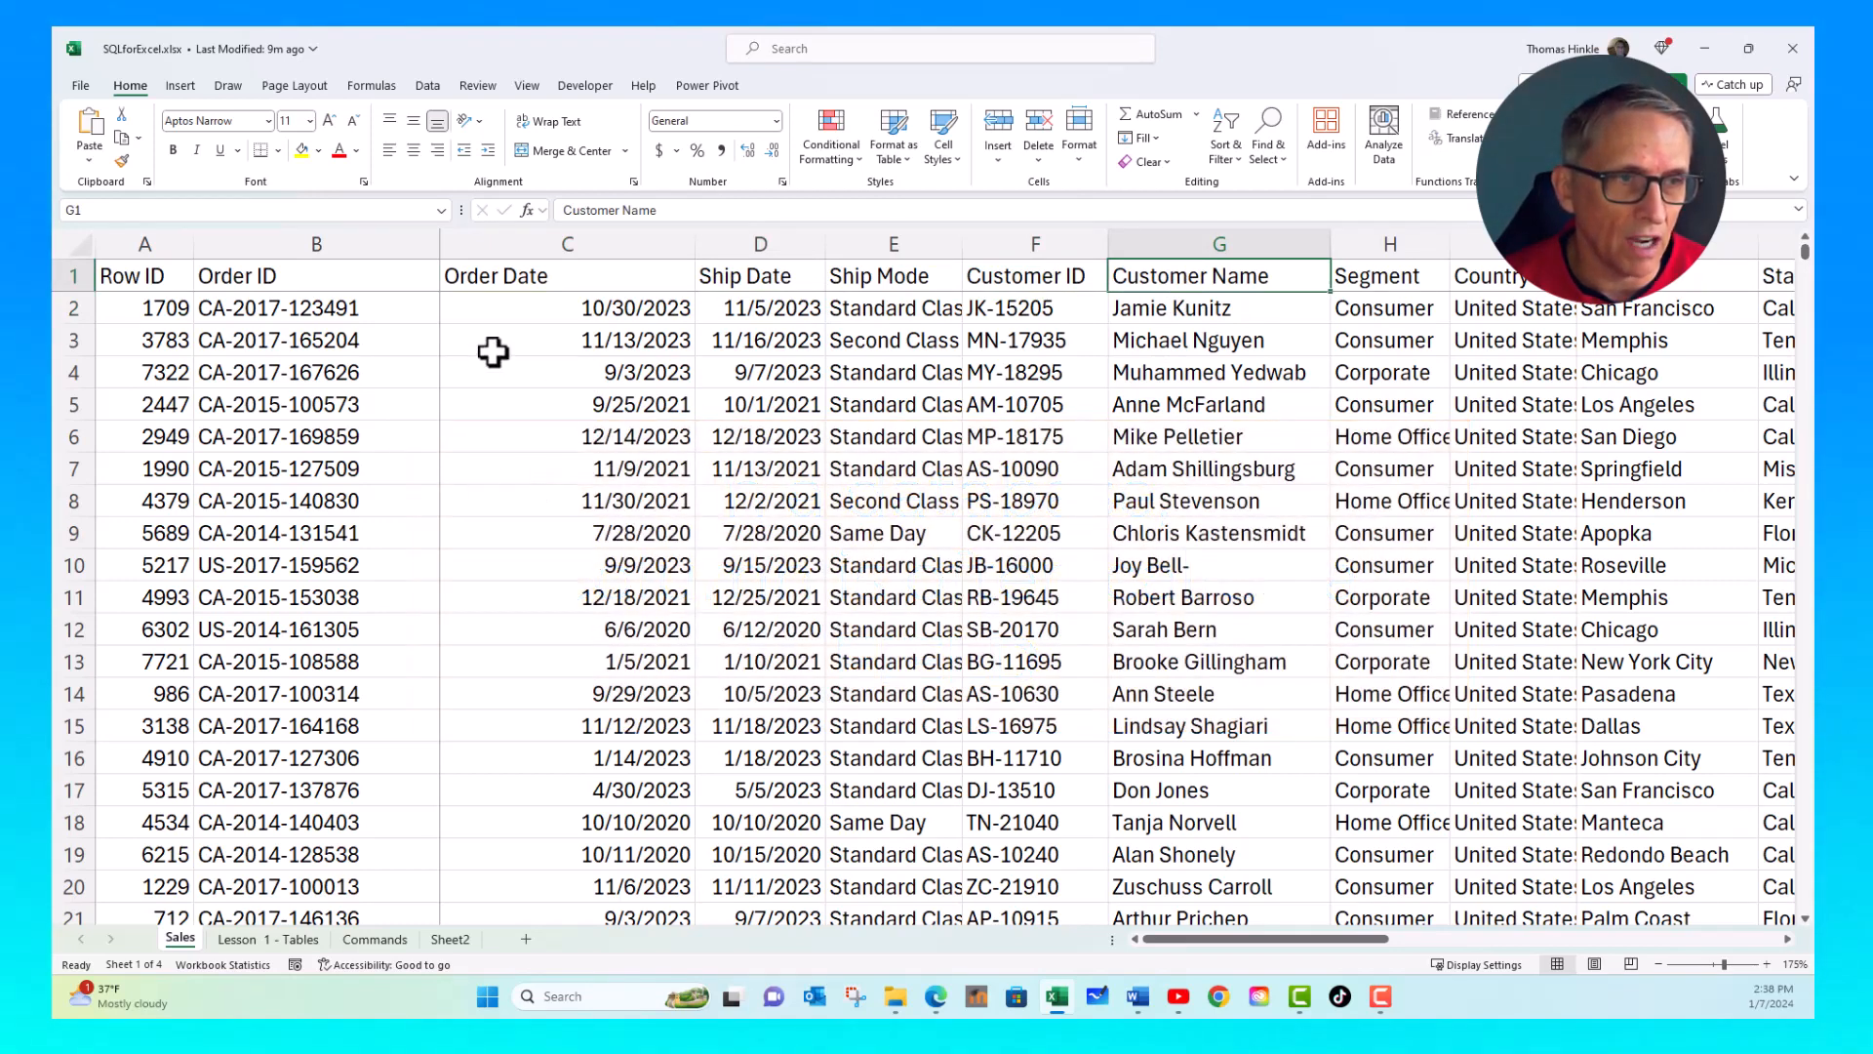
- Inspect individual order values in the Order ID, Order Date, Sales and Quantity columns
left_click(313, 340)
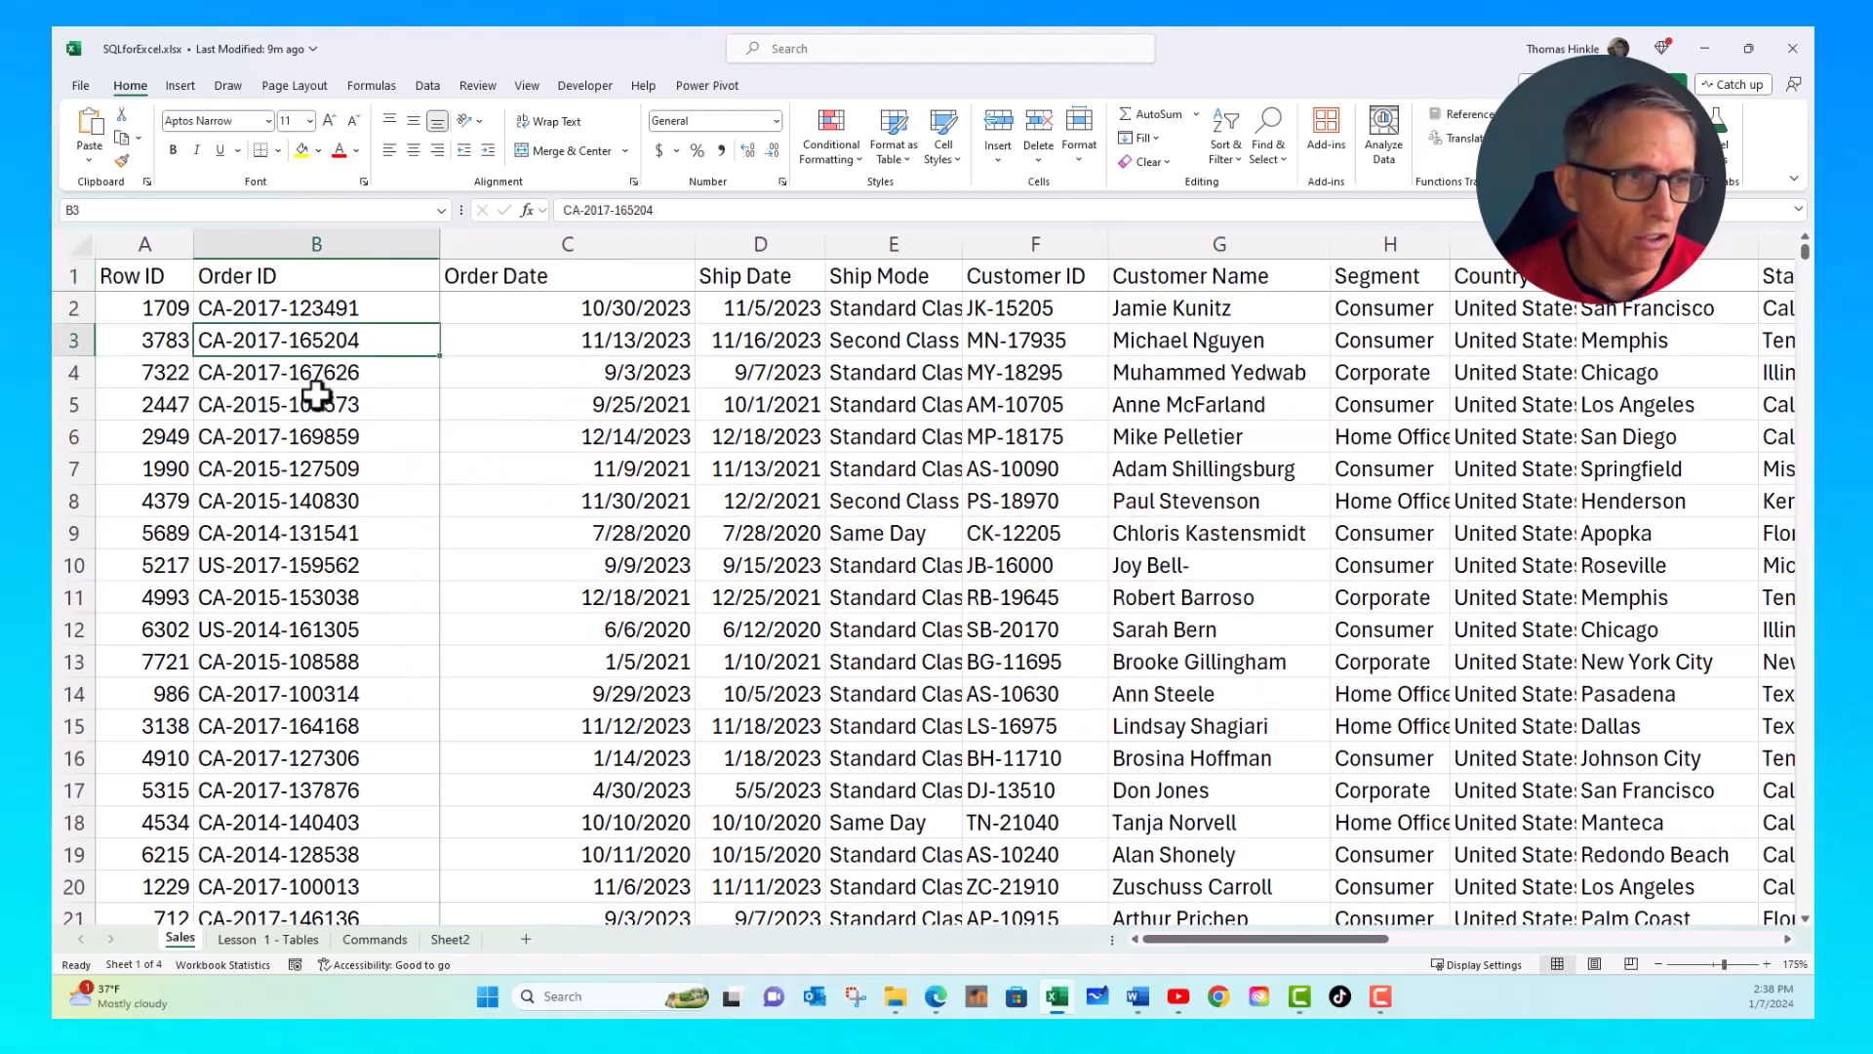
left_click(597, 337)
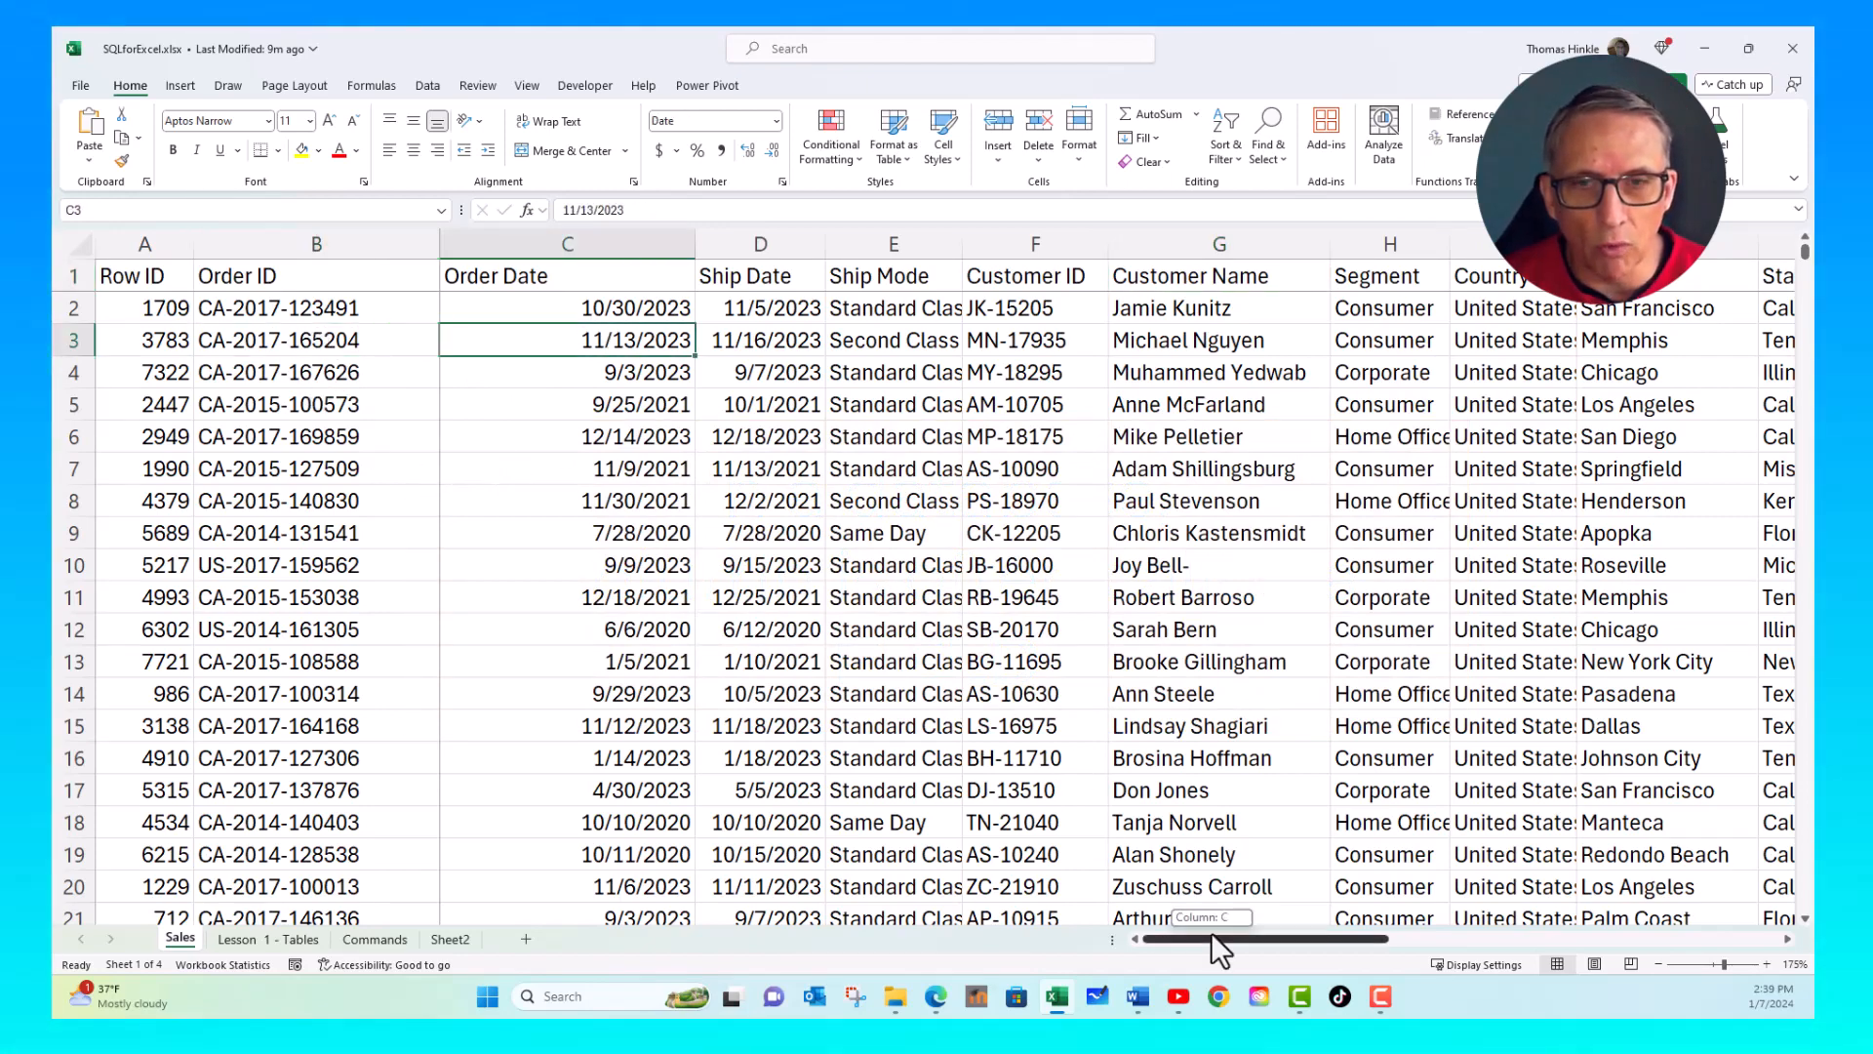
left_click_drag(1210, 937, 1609, 939)
left_click(1243, 367)
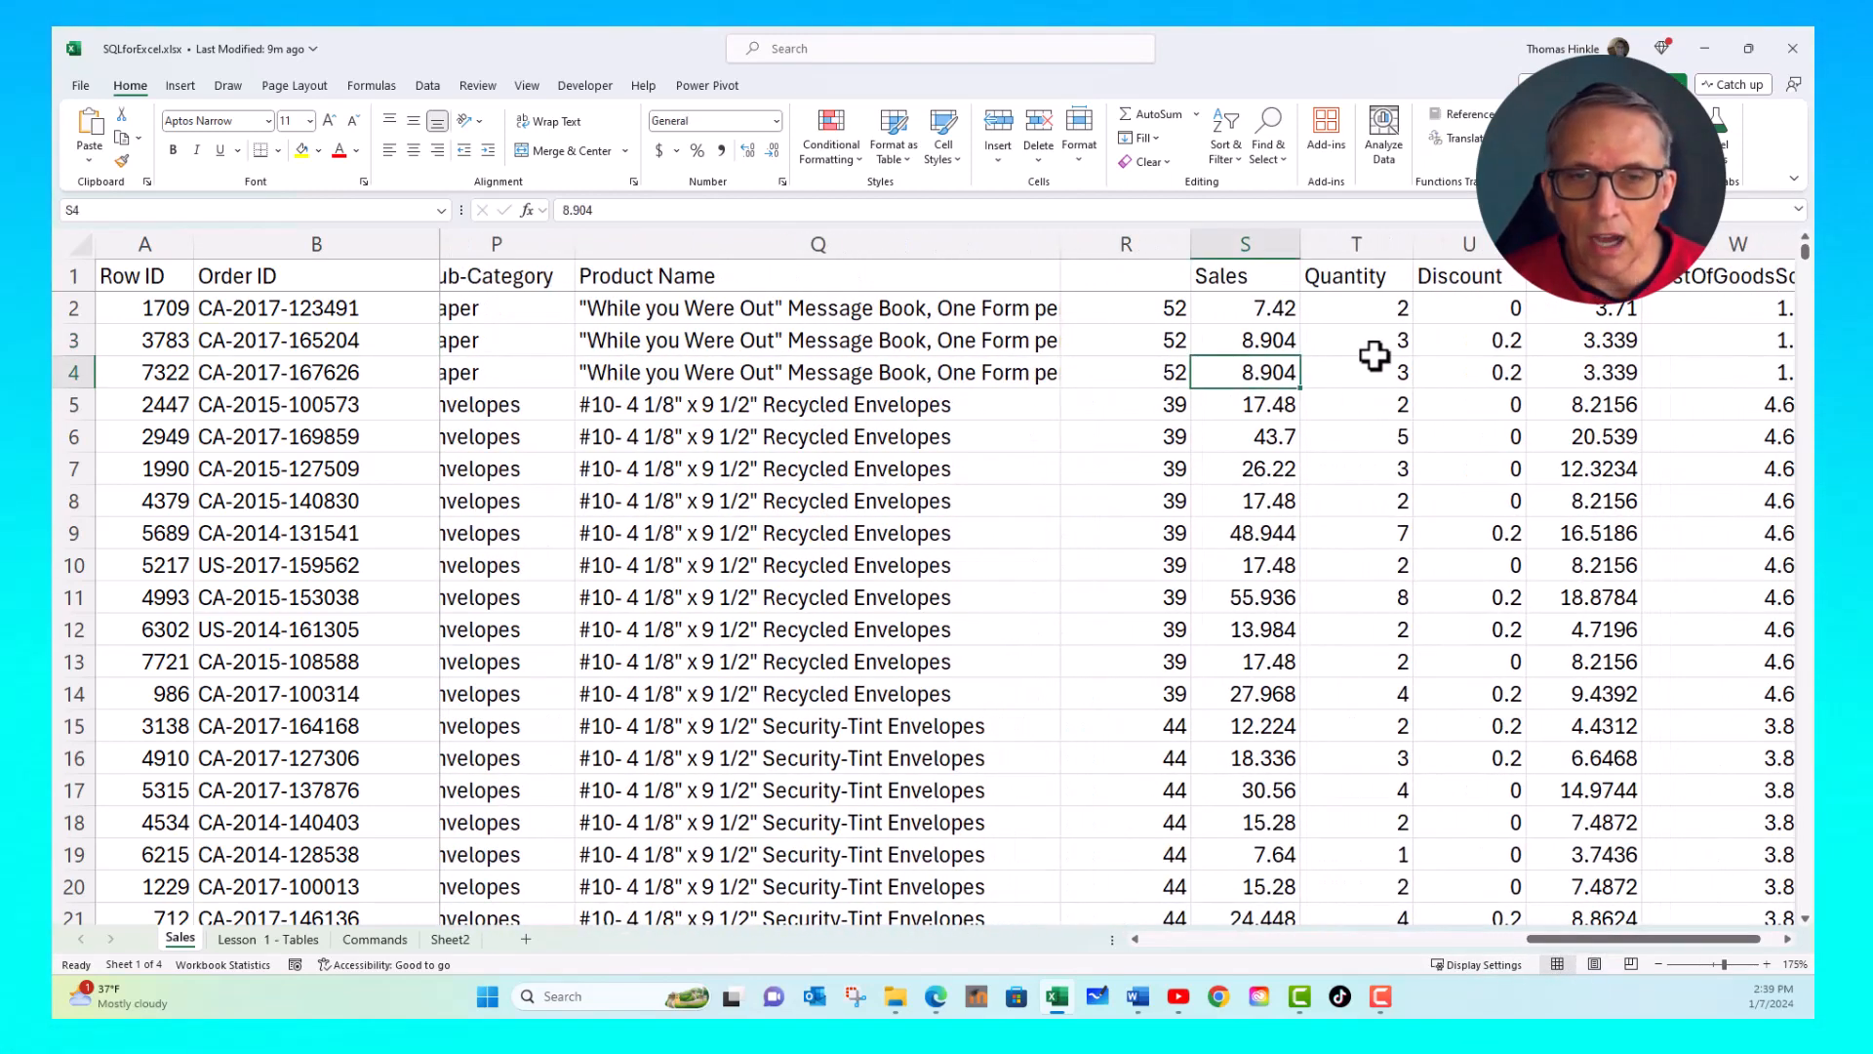
left_click(1372, 353)
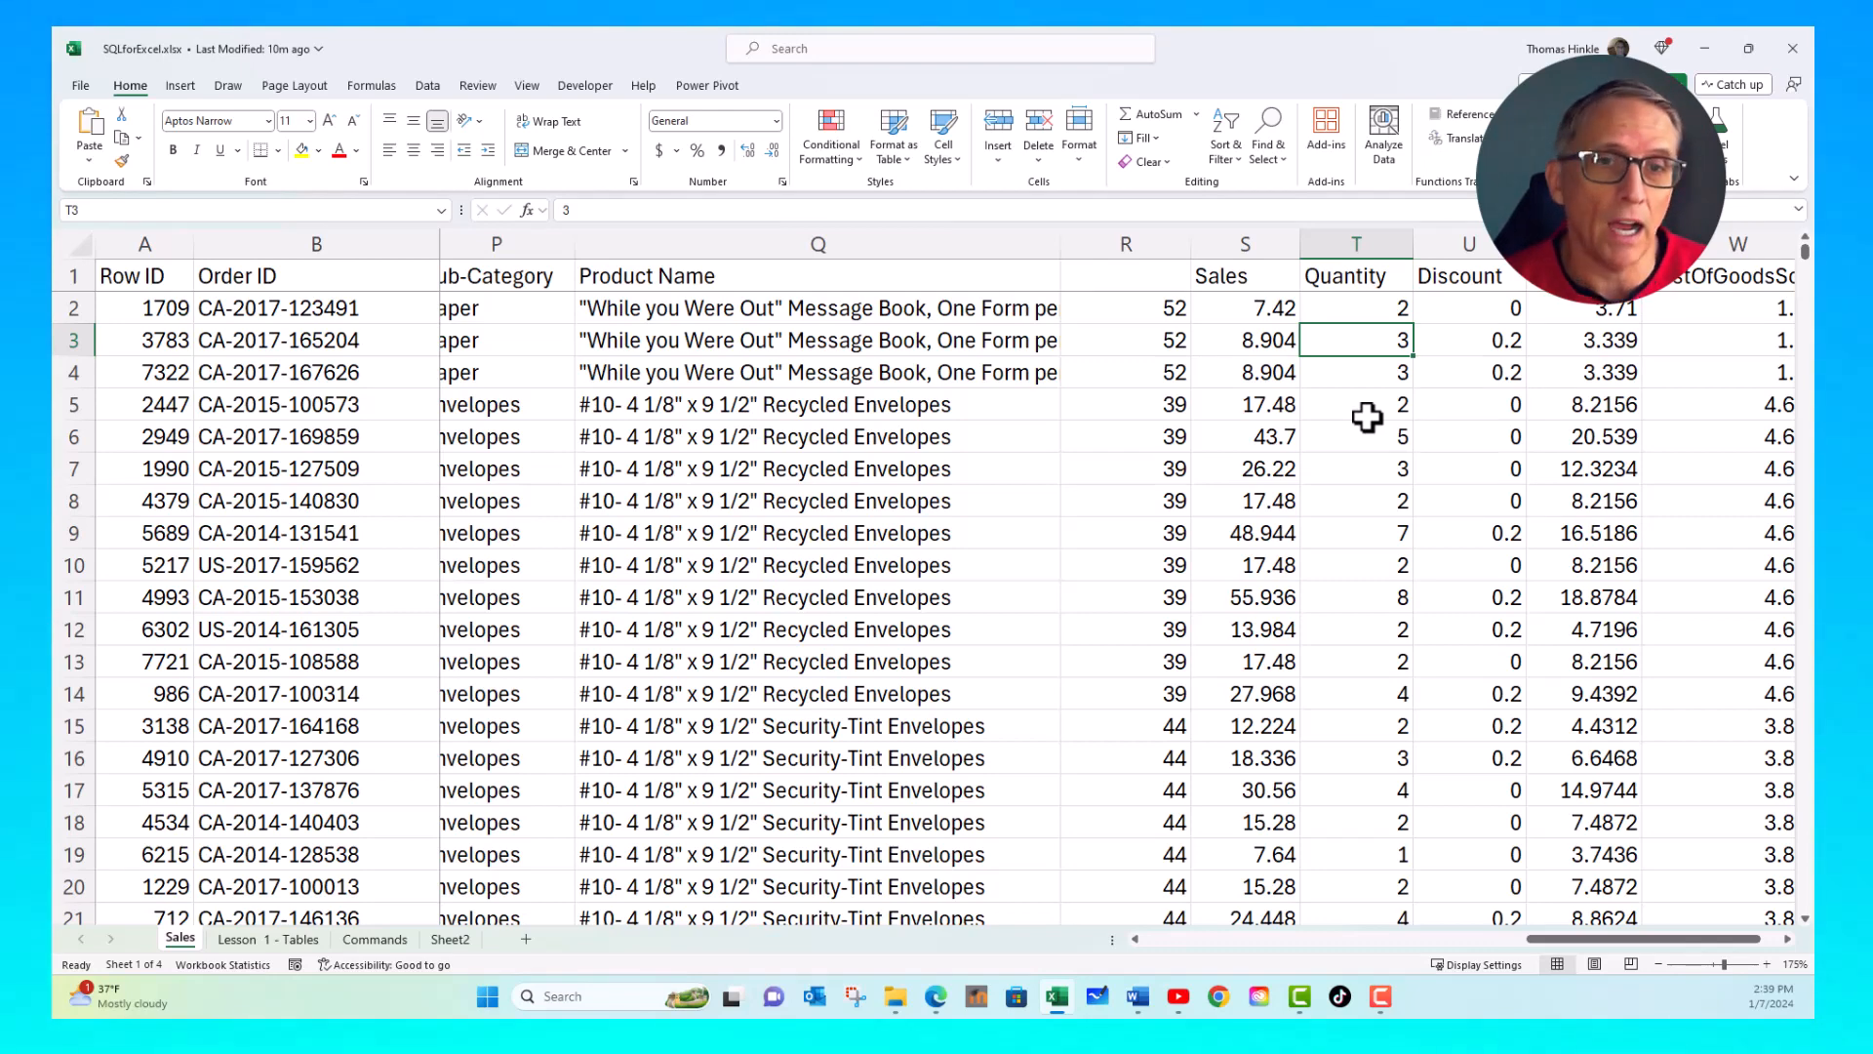
- Insert a blank column before the unlabelled LEN formula column beside Product Name
left_click(1170, 459)
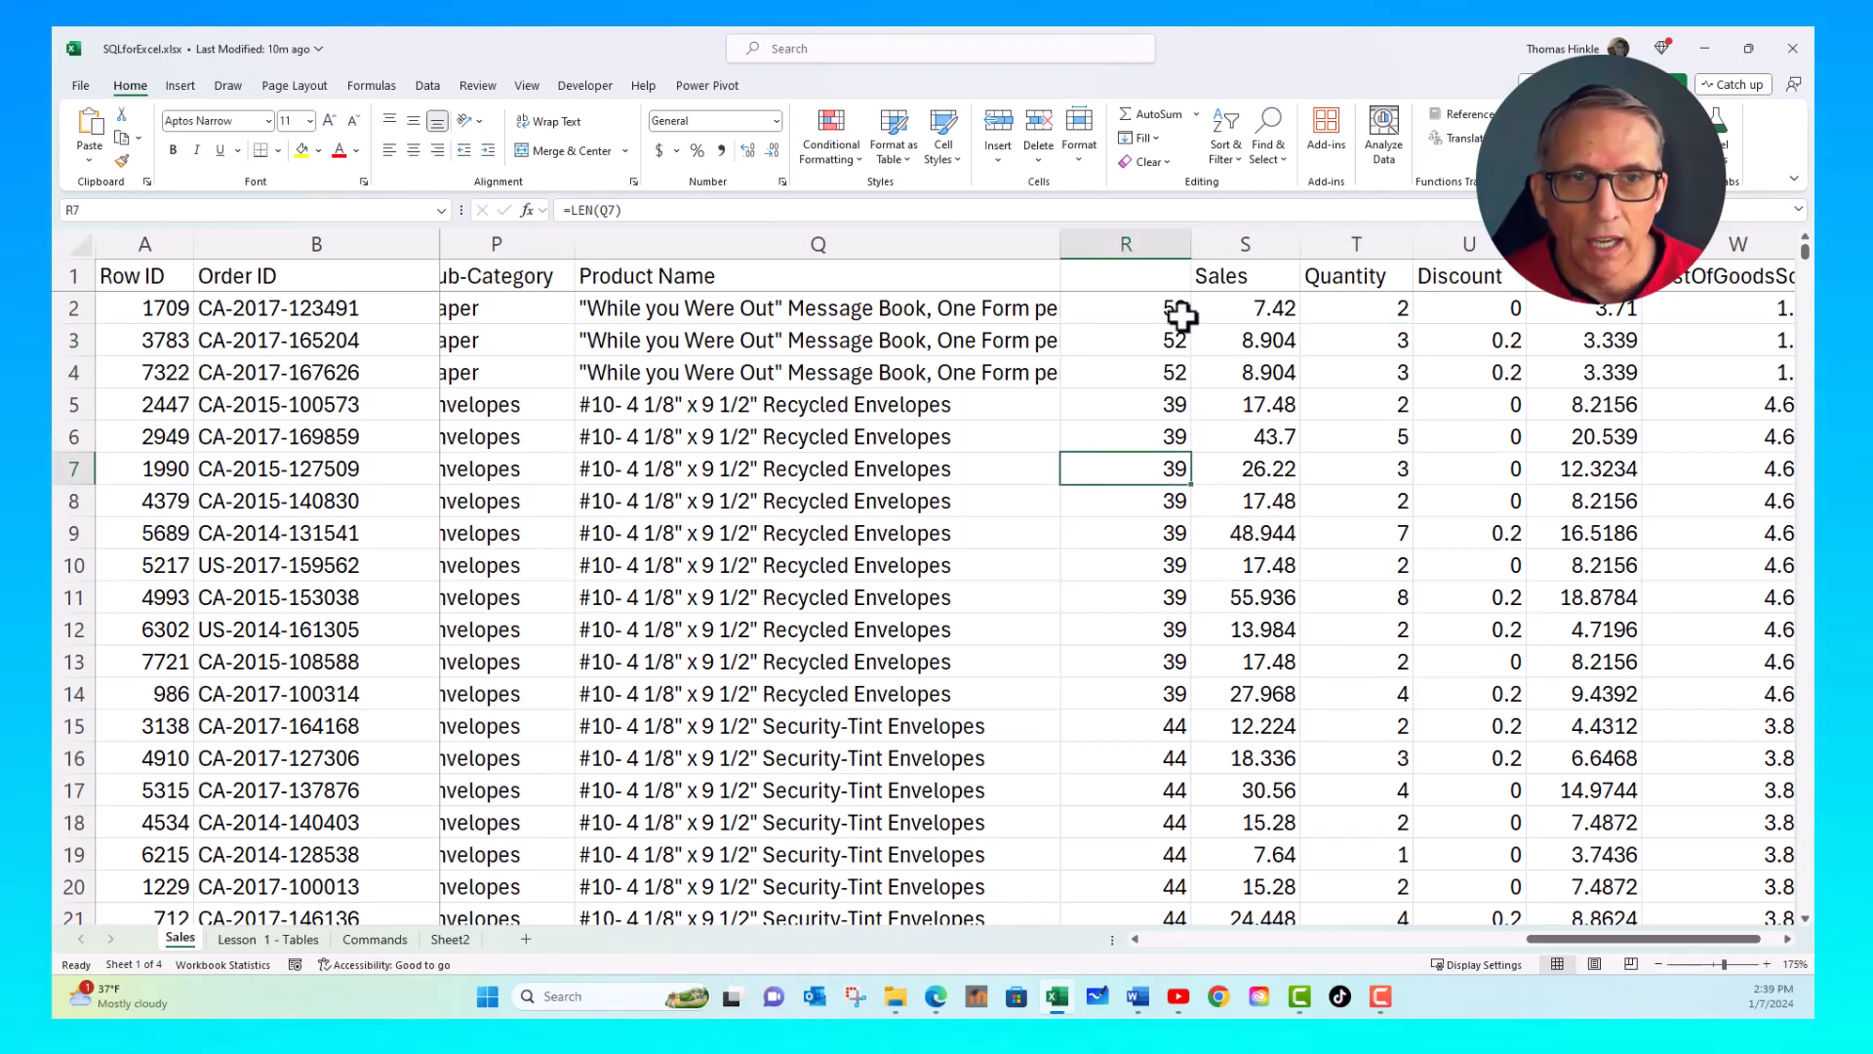
right_click(1128, 259)
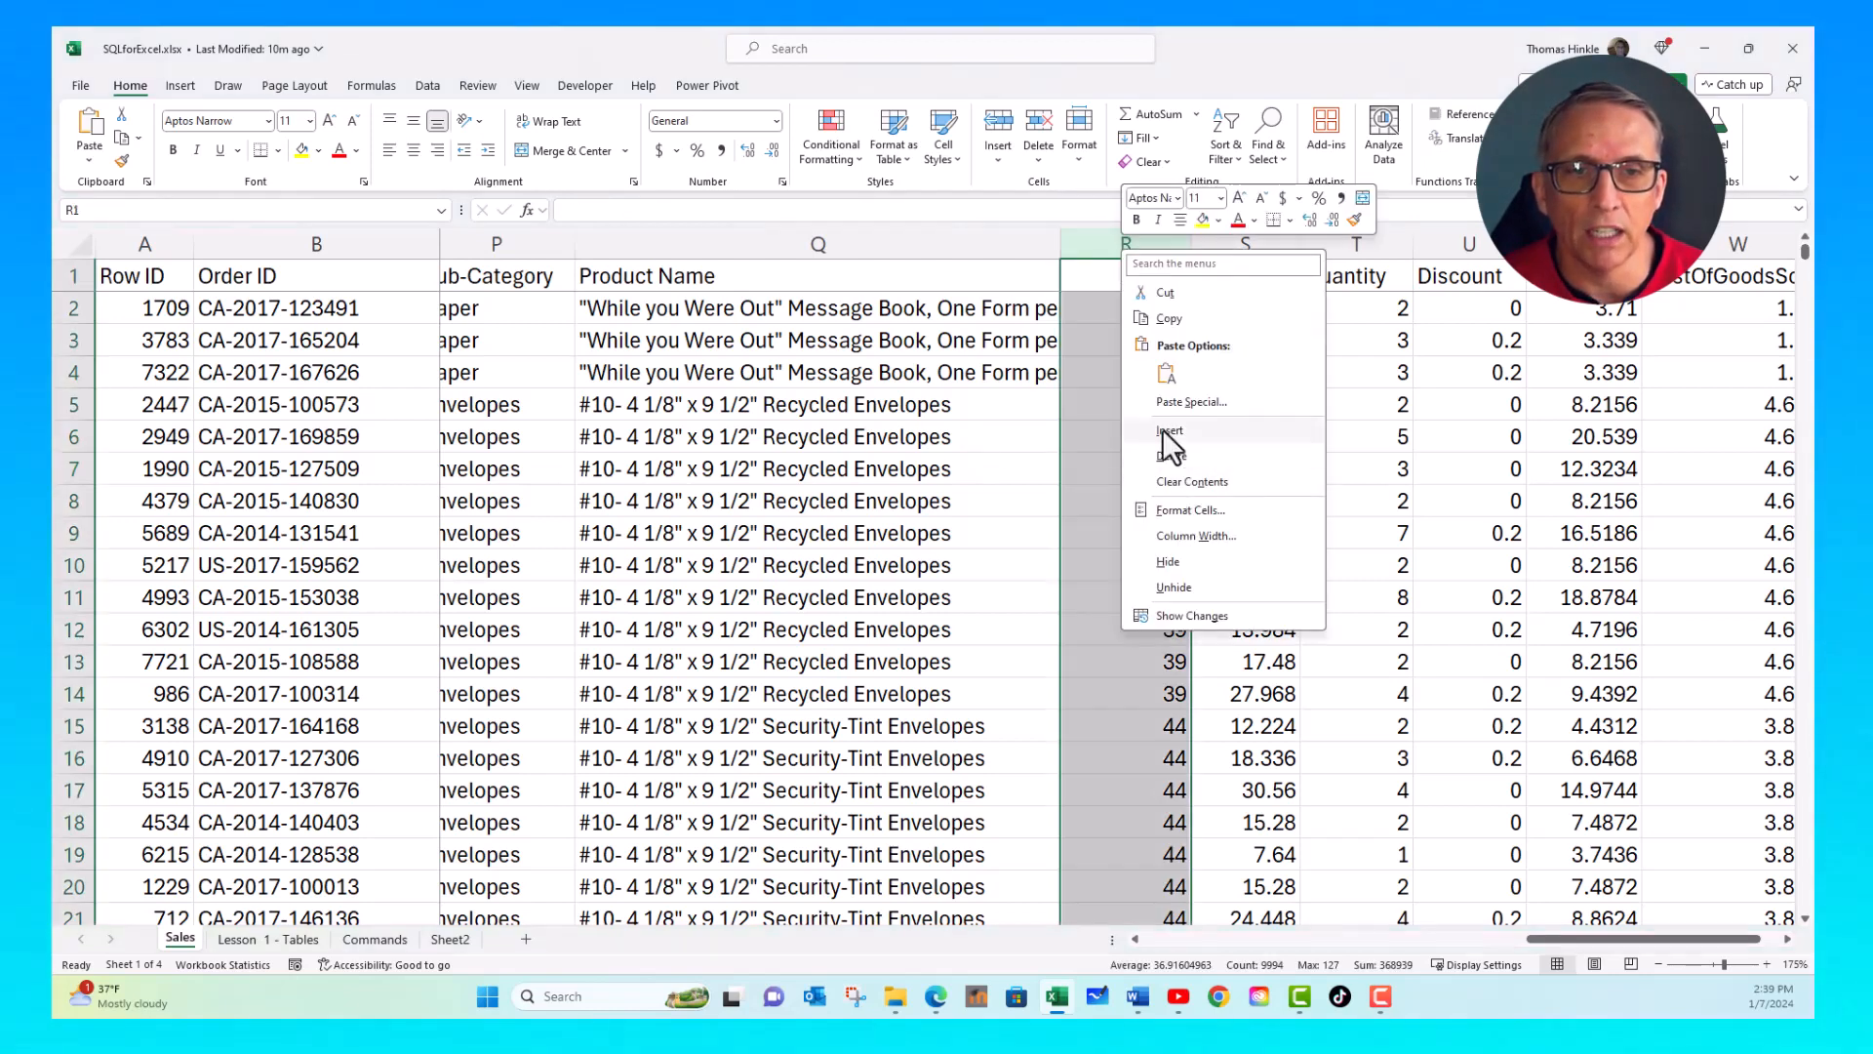
left_click(1167, 430)
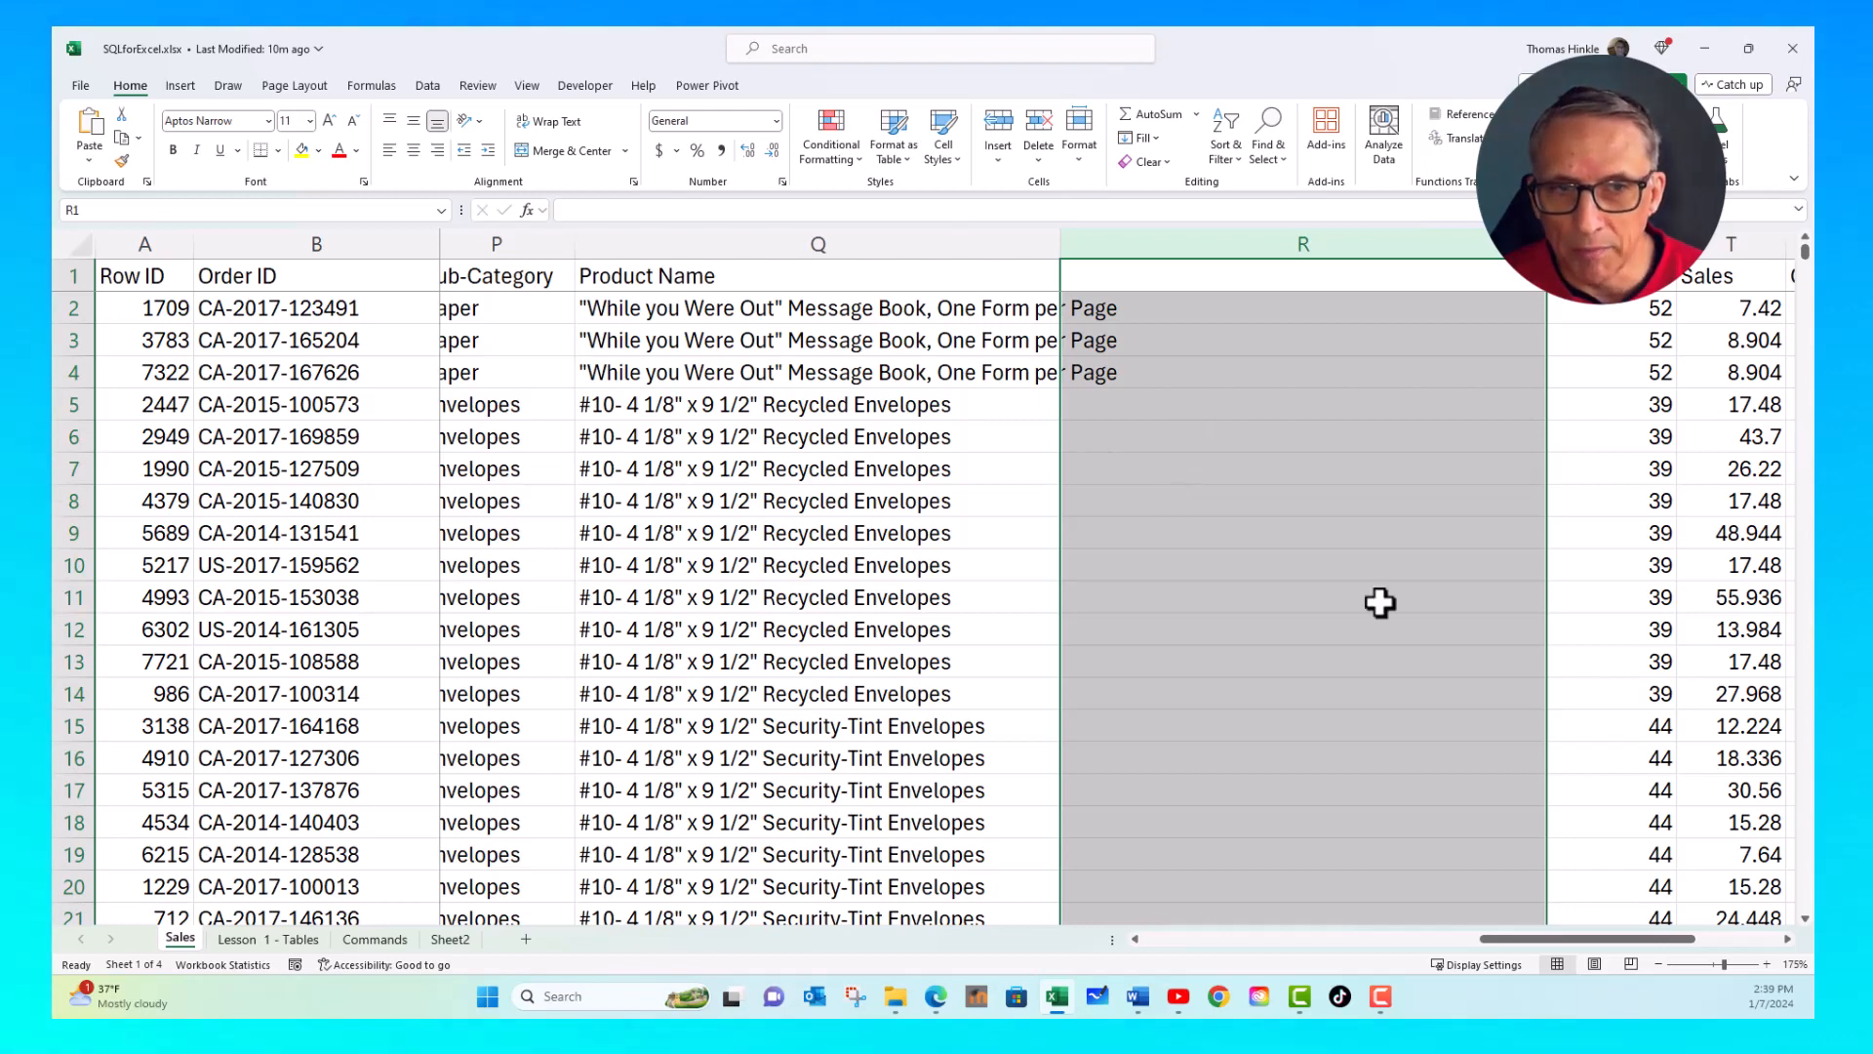
left_click(978, 506)
left_click(1660, 587)
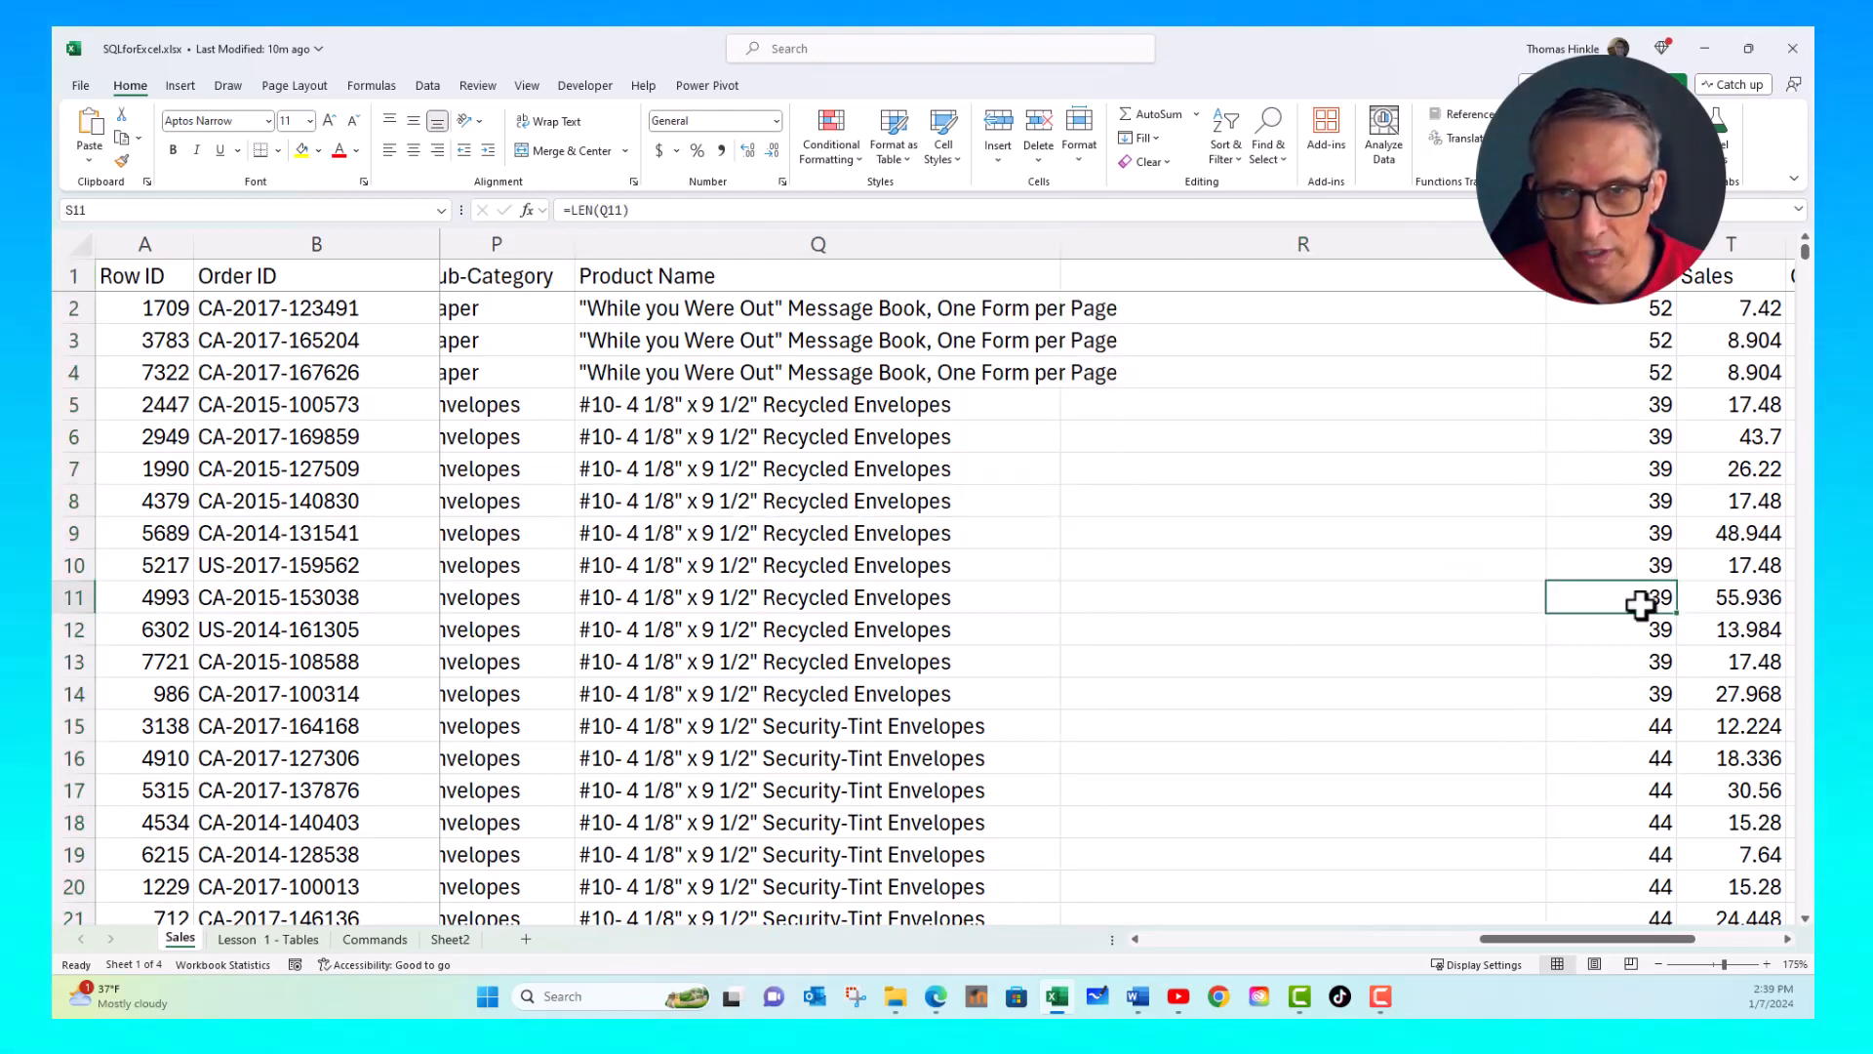
left_click(1275, 508)
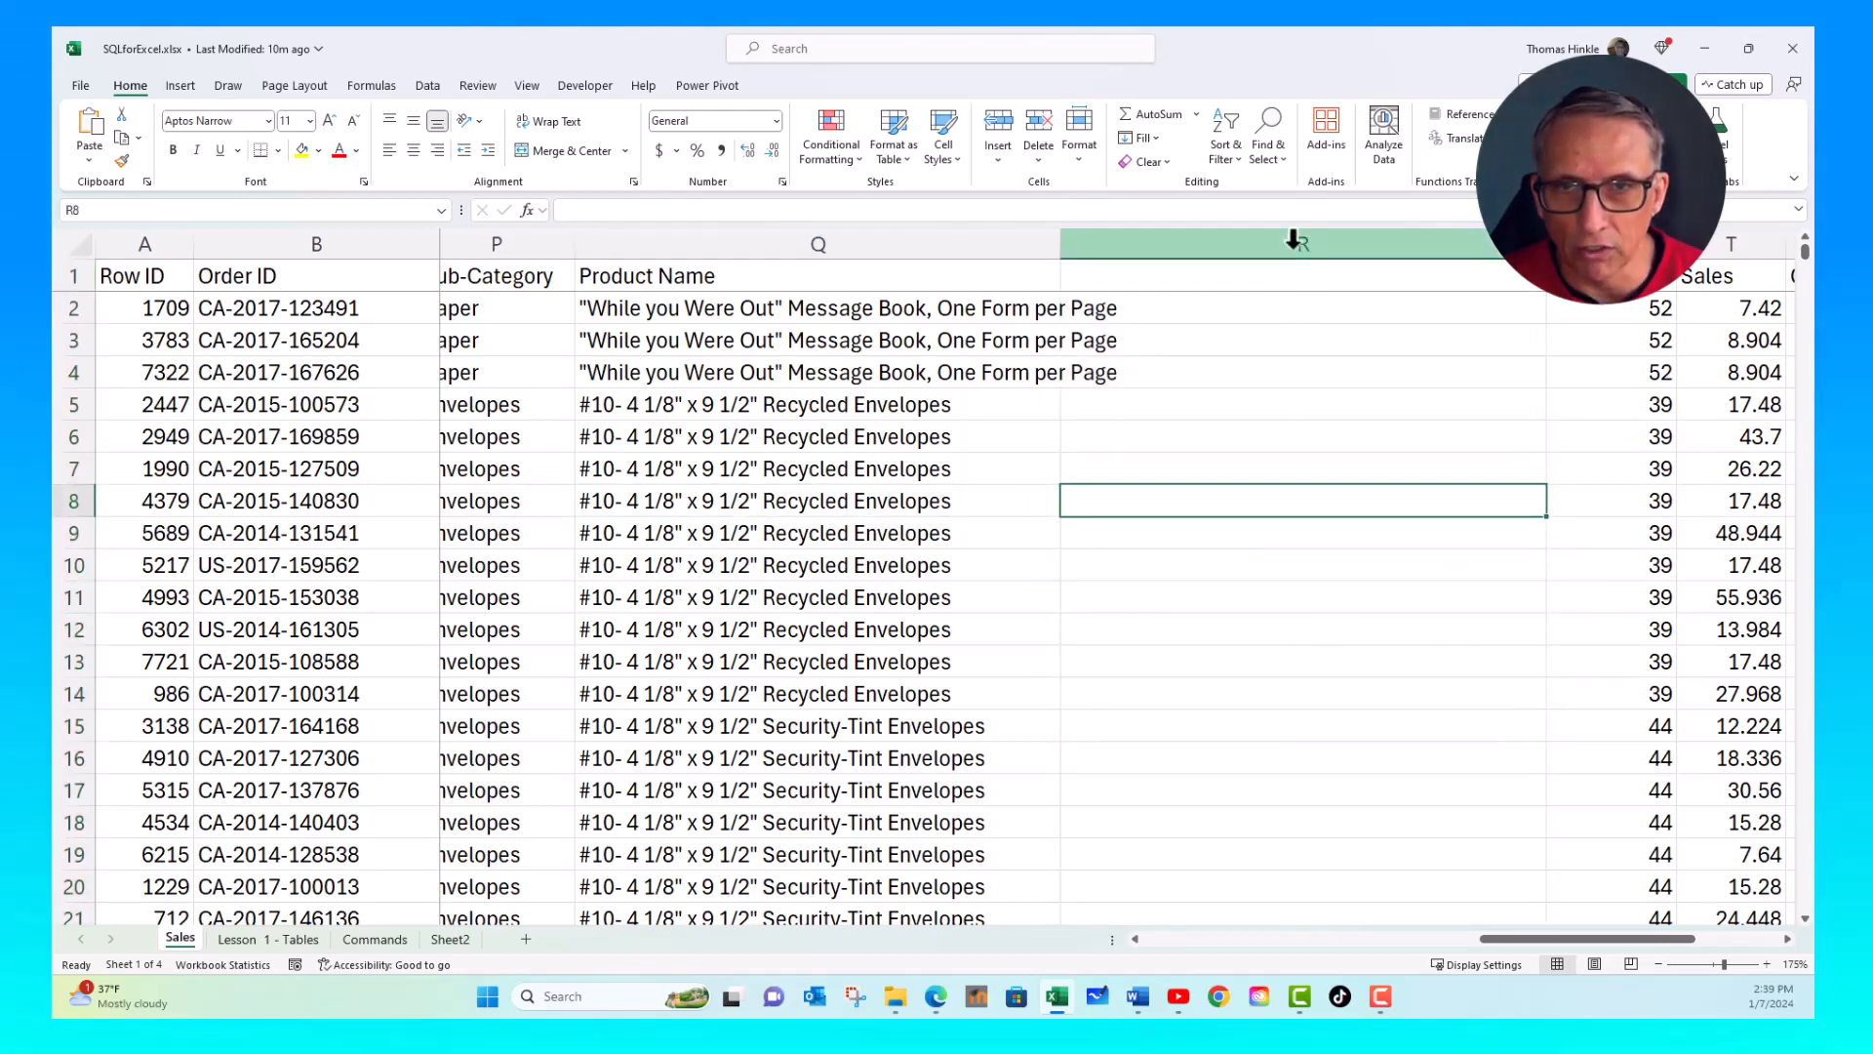
- Delete both the blank column R and the unlabelled LEN formula column S between Product Name and Sales
left_click_drag(1297, 244, 1610, 244)
right_click(1393, 438)
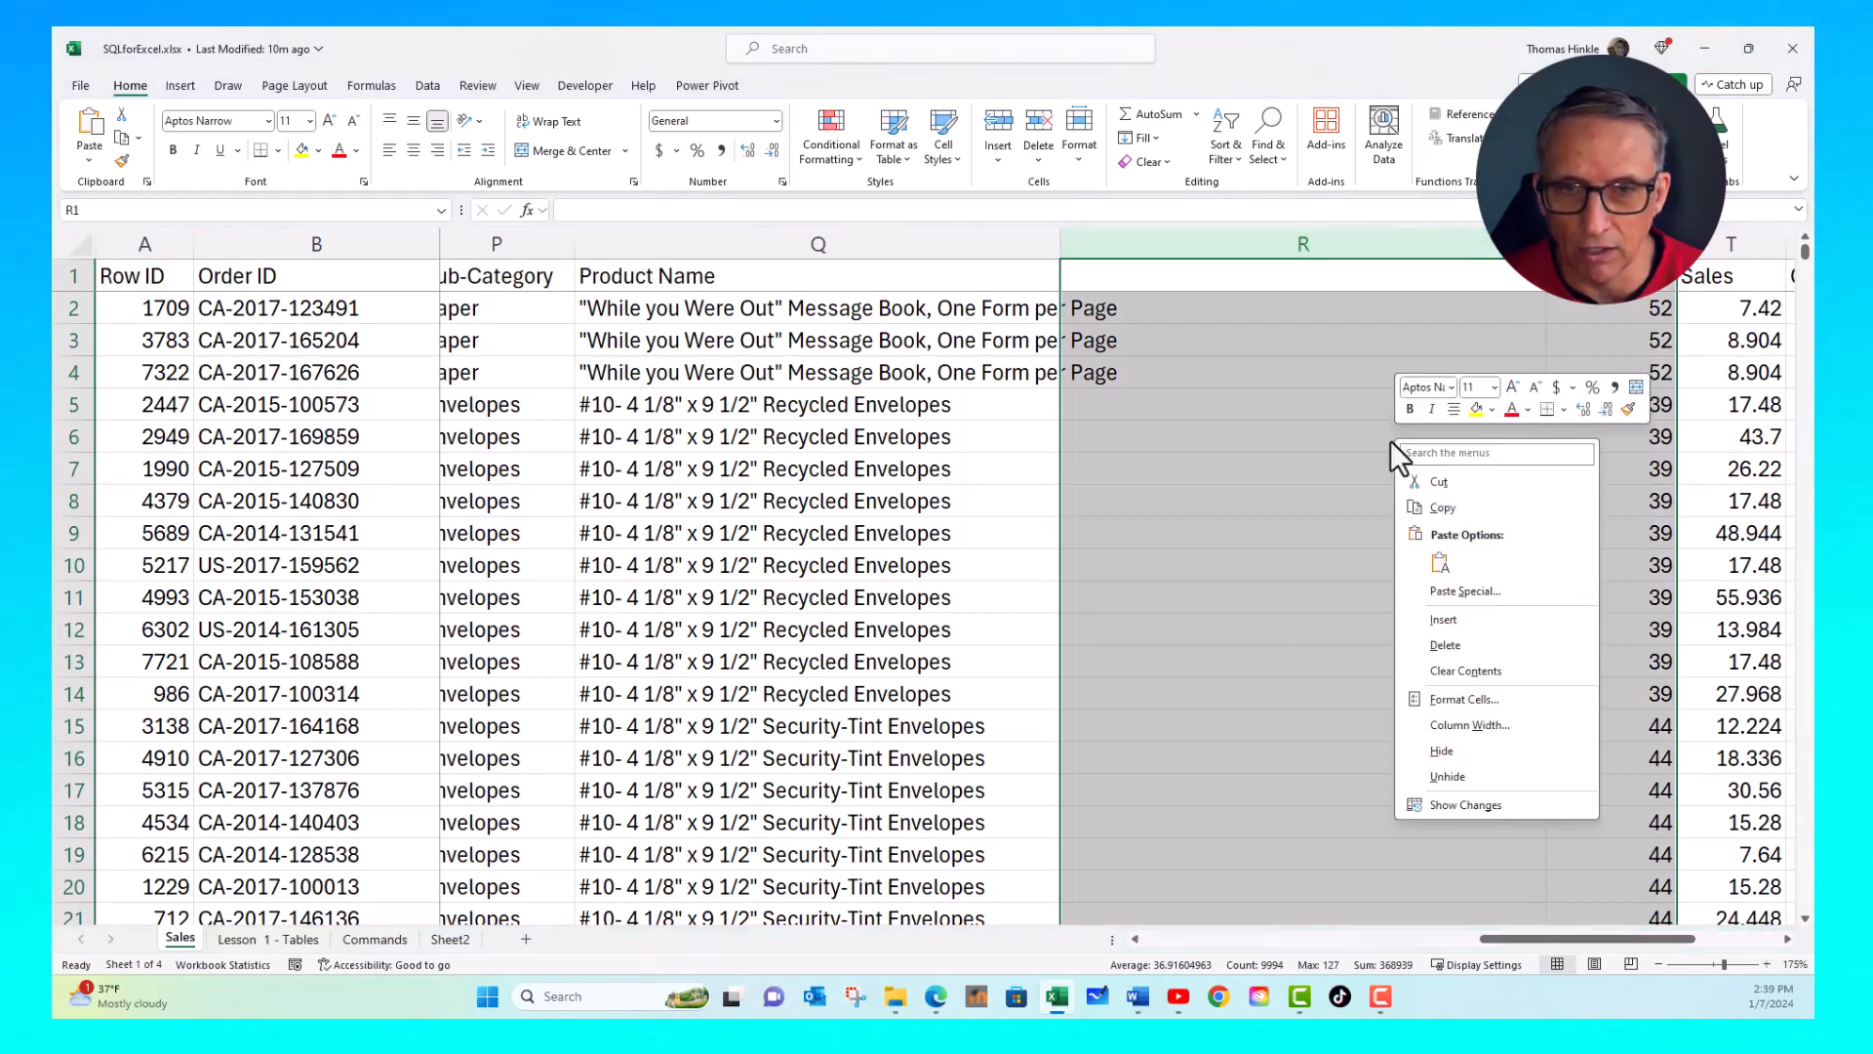
left_click(1444, 656)
left_click(1156, 532)
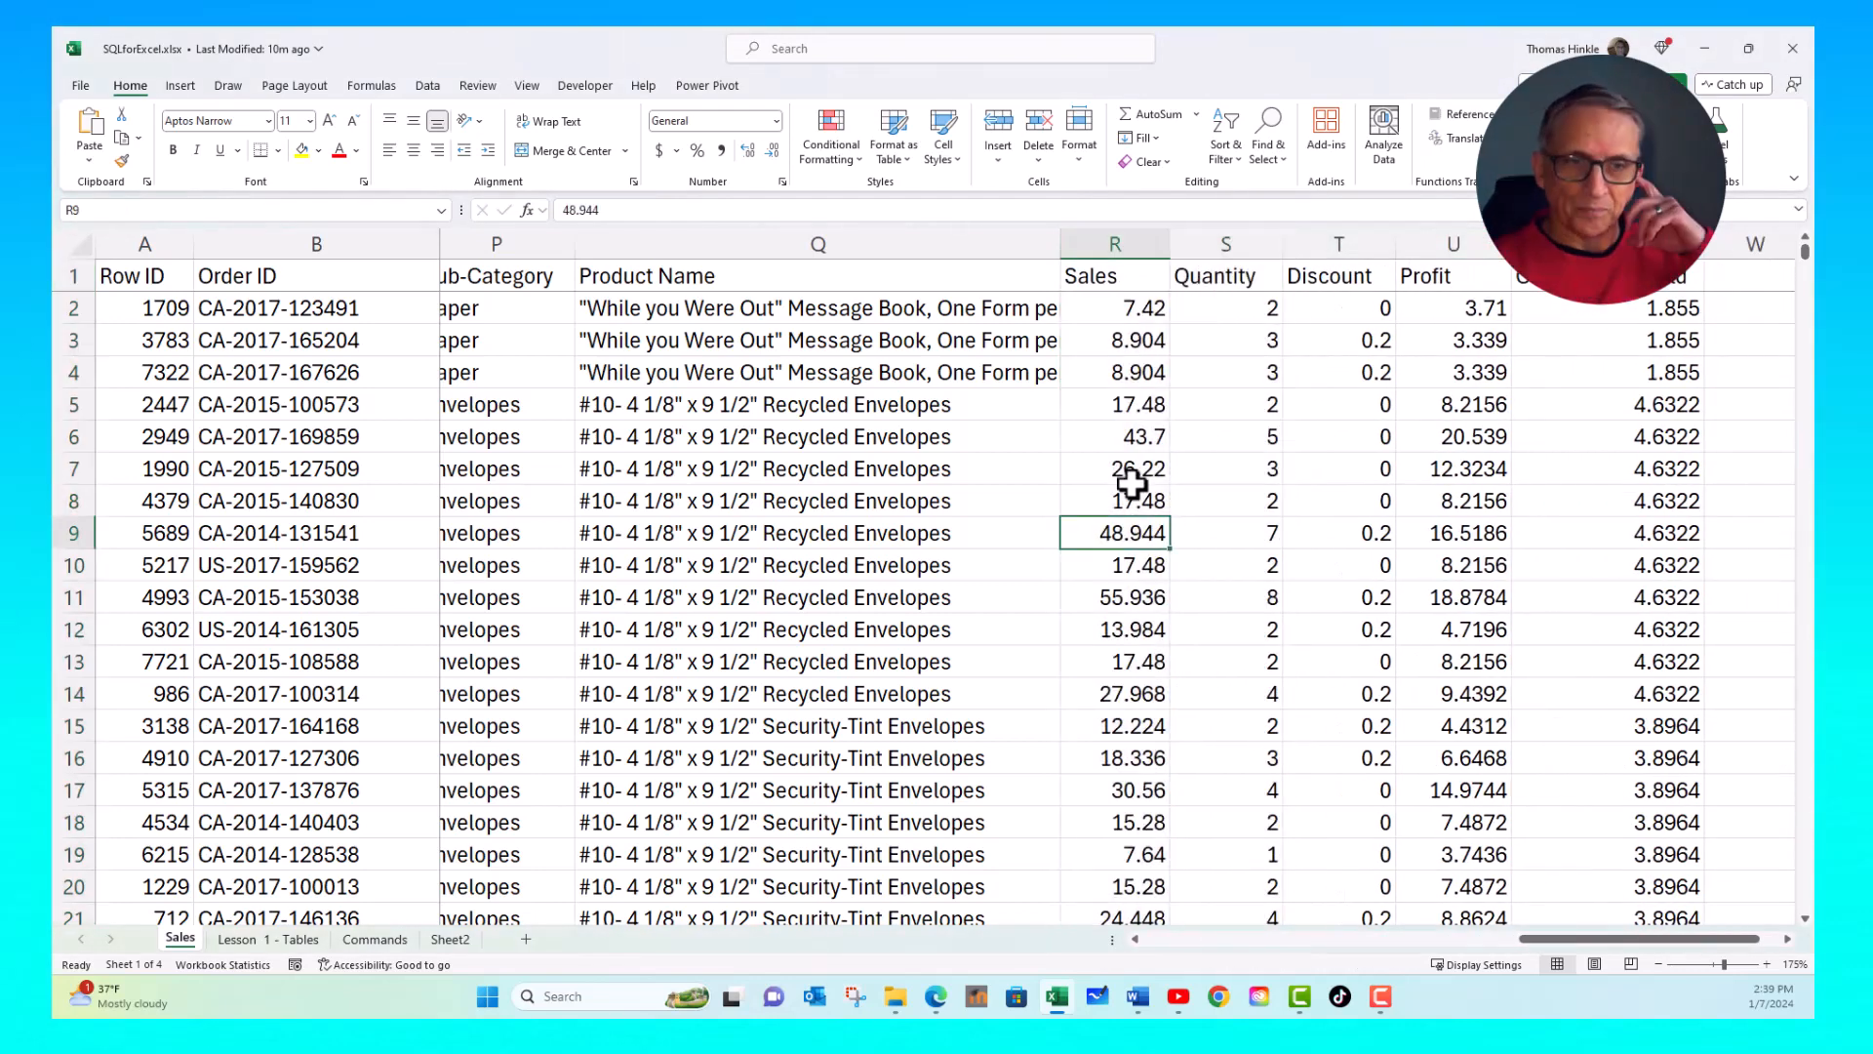
left_click(977, 435)
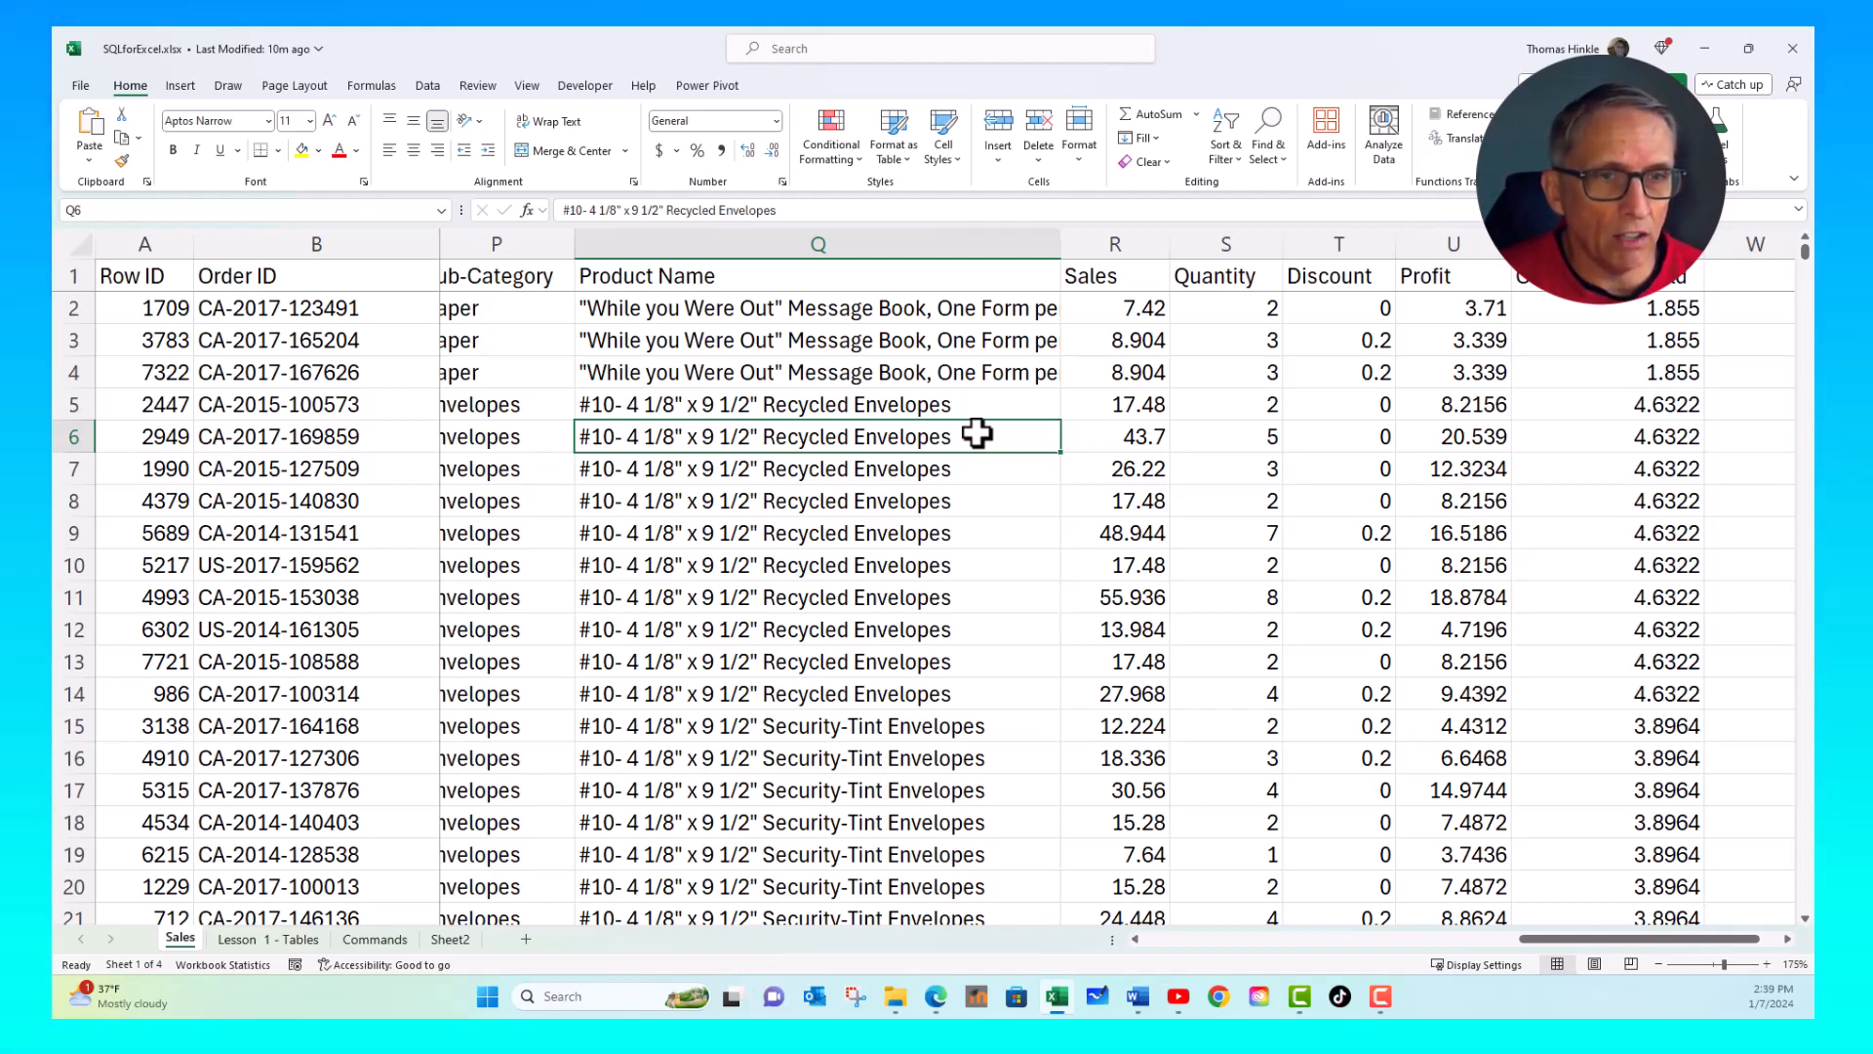
key("Home")
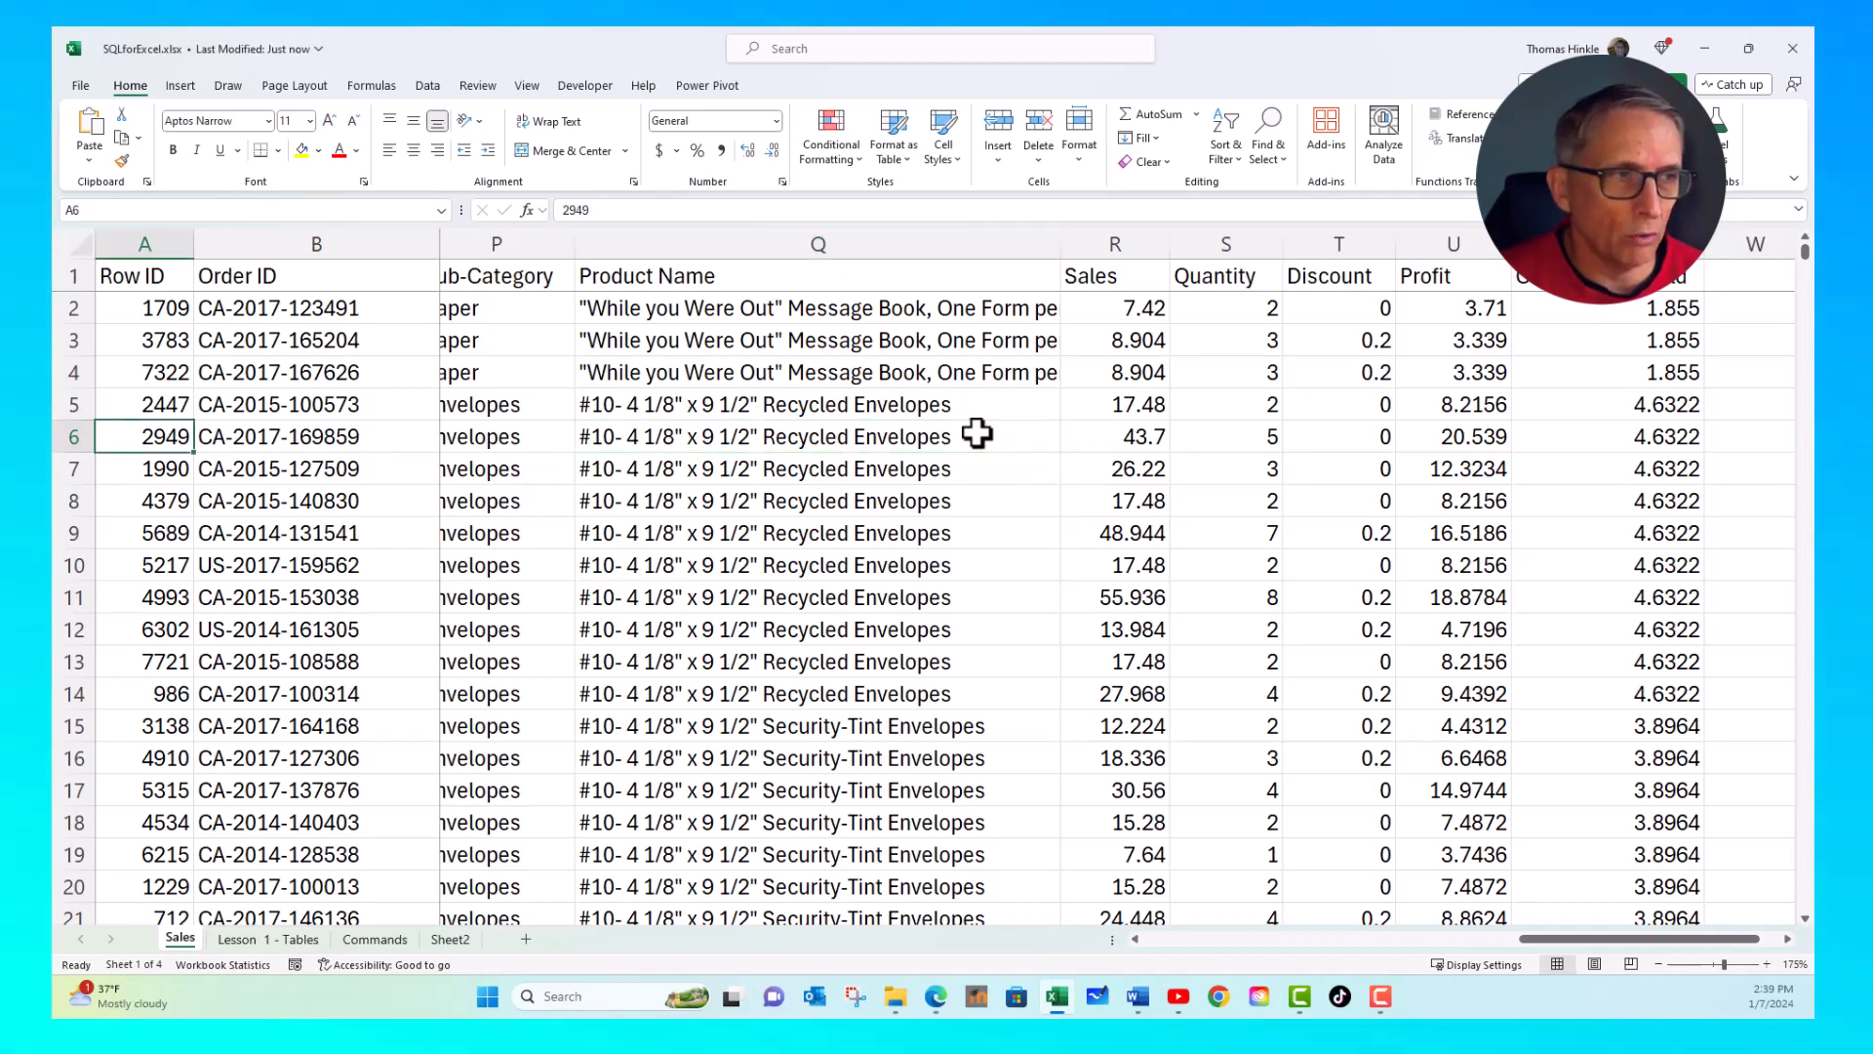
key("Right")
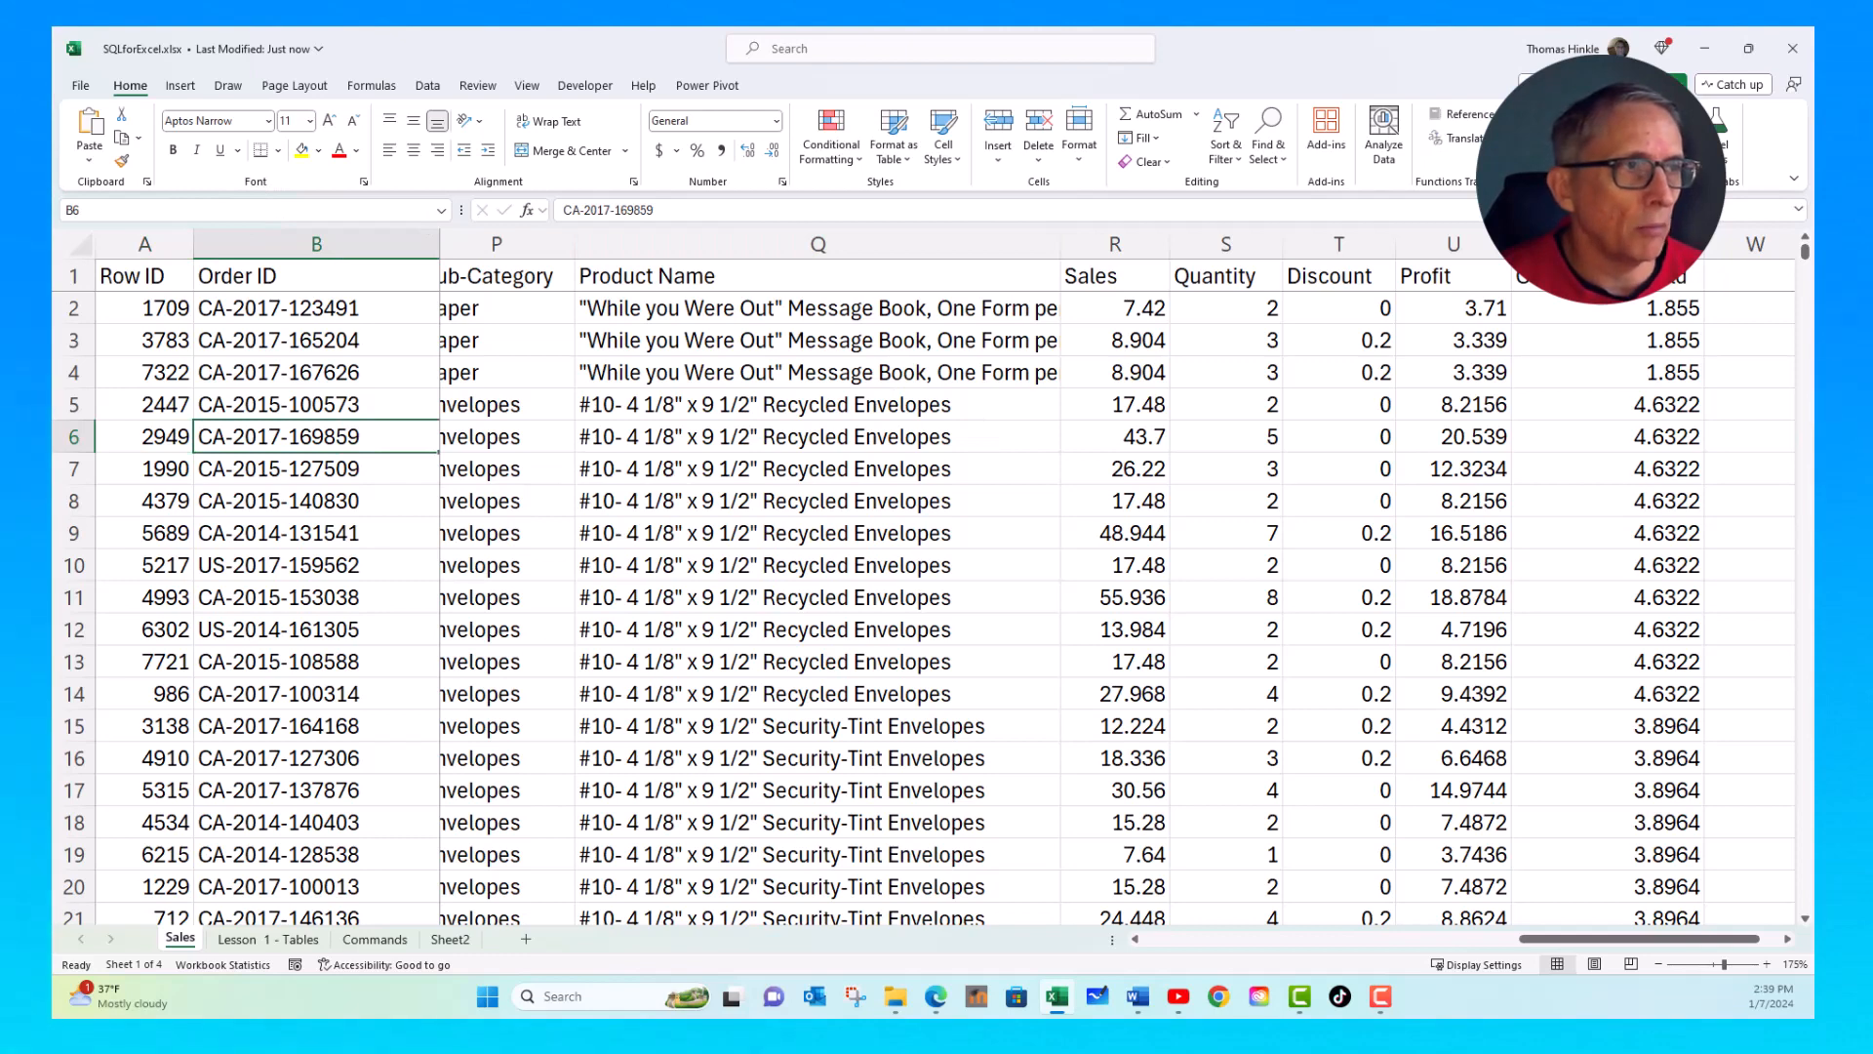
- Start exporting the Sales sheet with the file type changed to Text (Tab delimited) (*.txt)
left_click(84, 85)
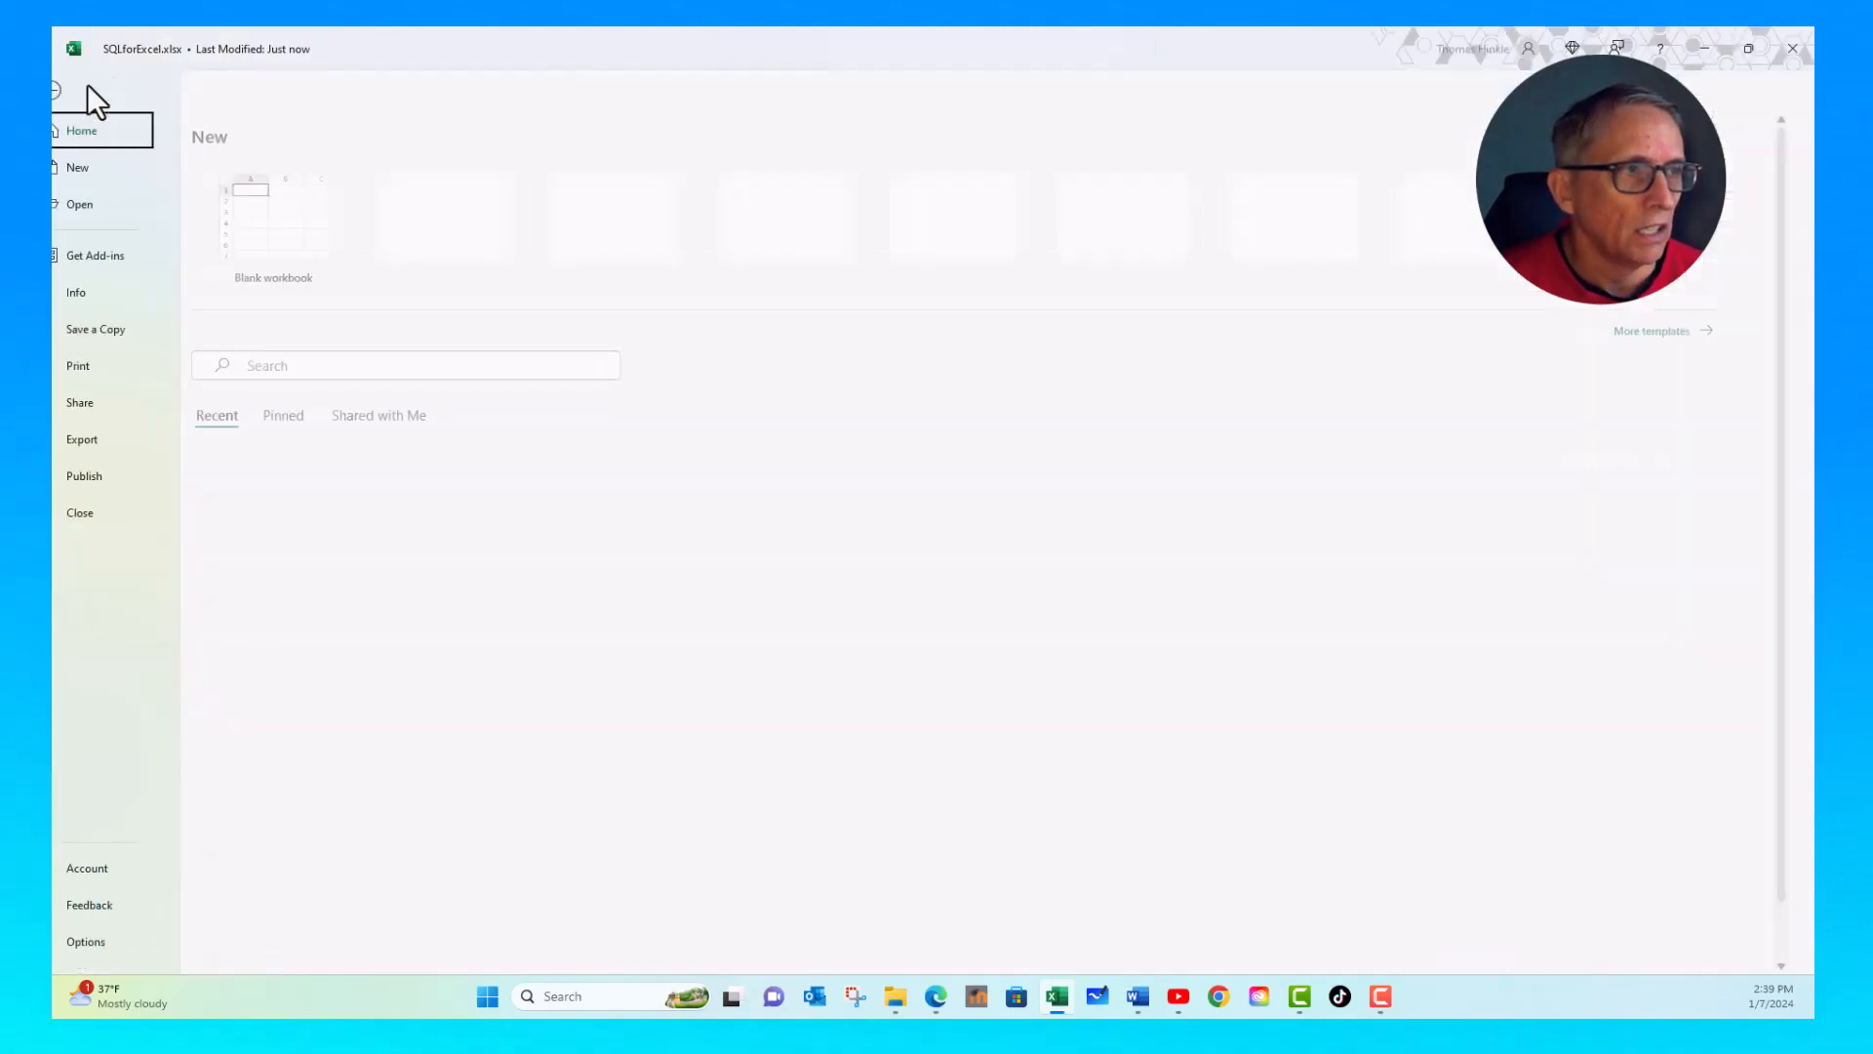
left_click(113, 439)
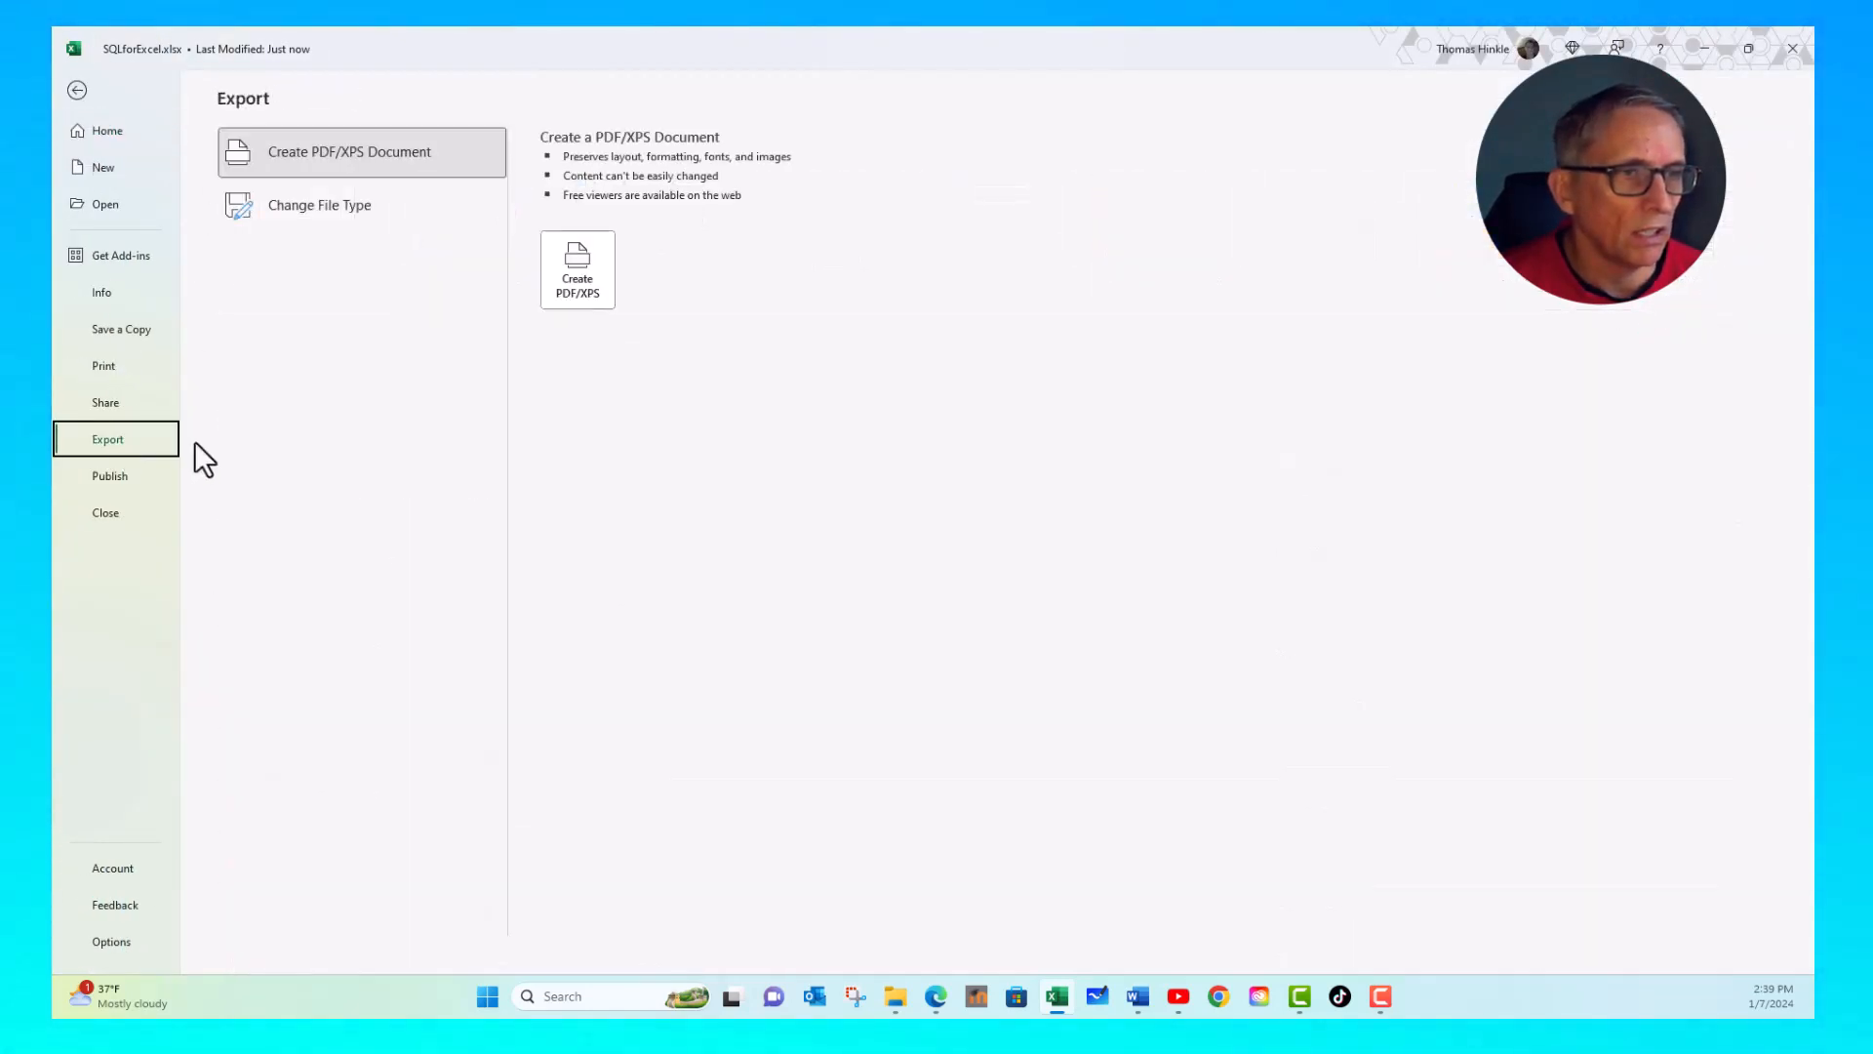
left_click(369, 217)
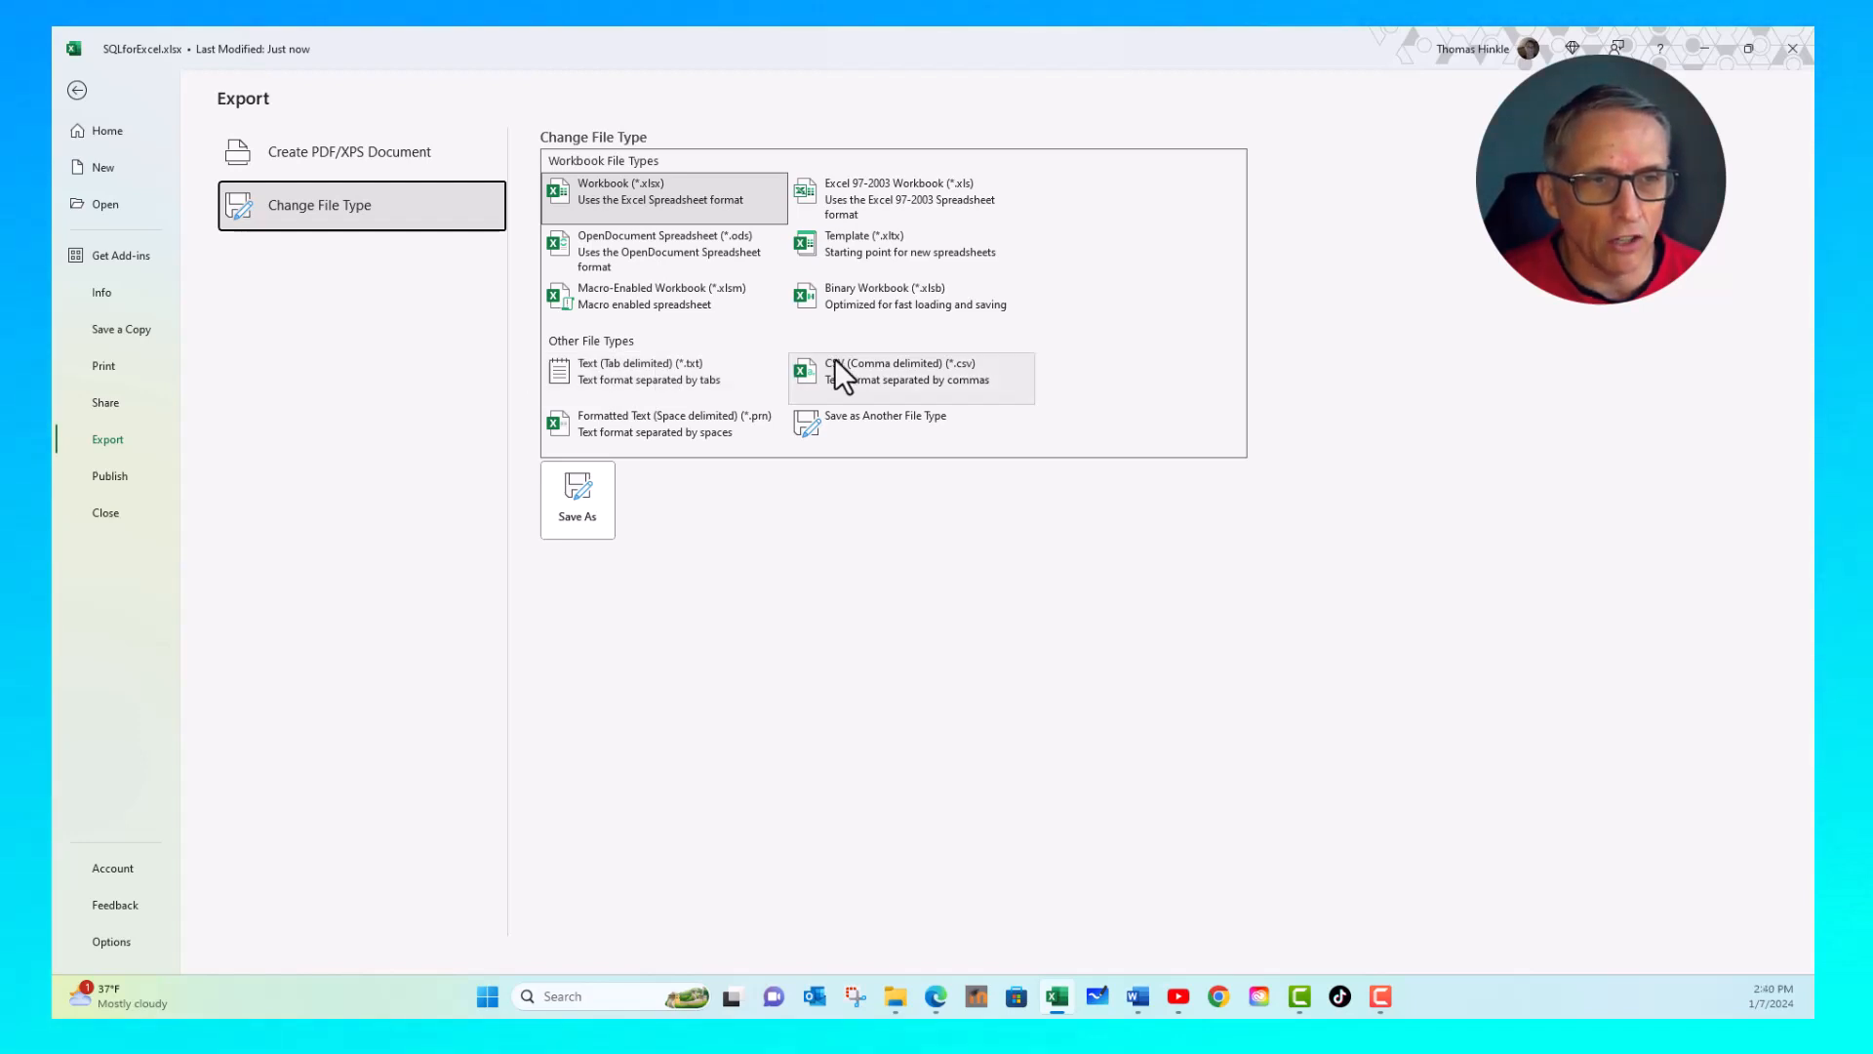
left_click(607, 371)
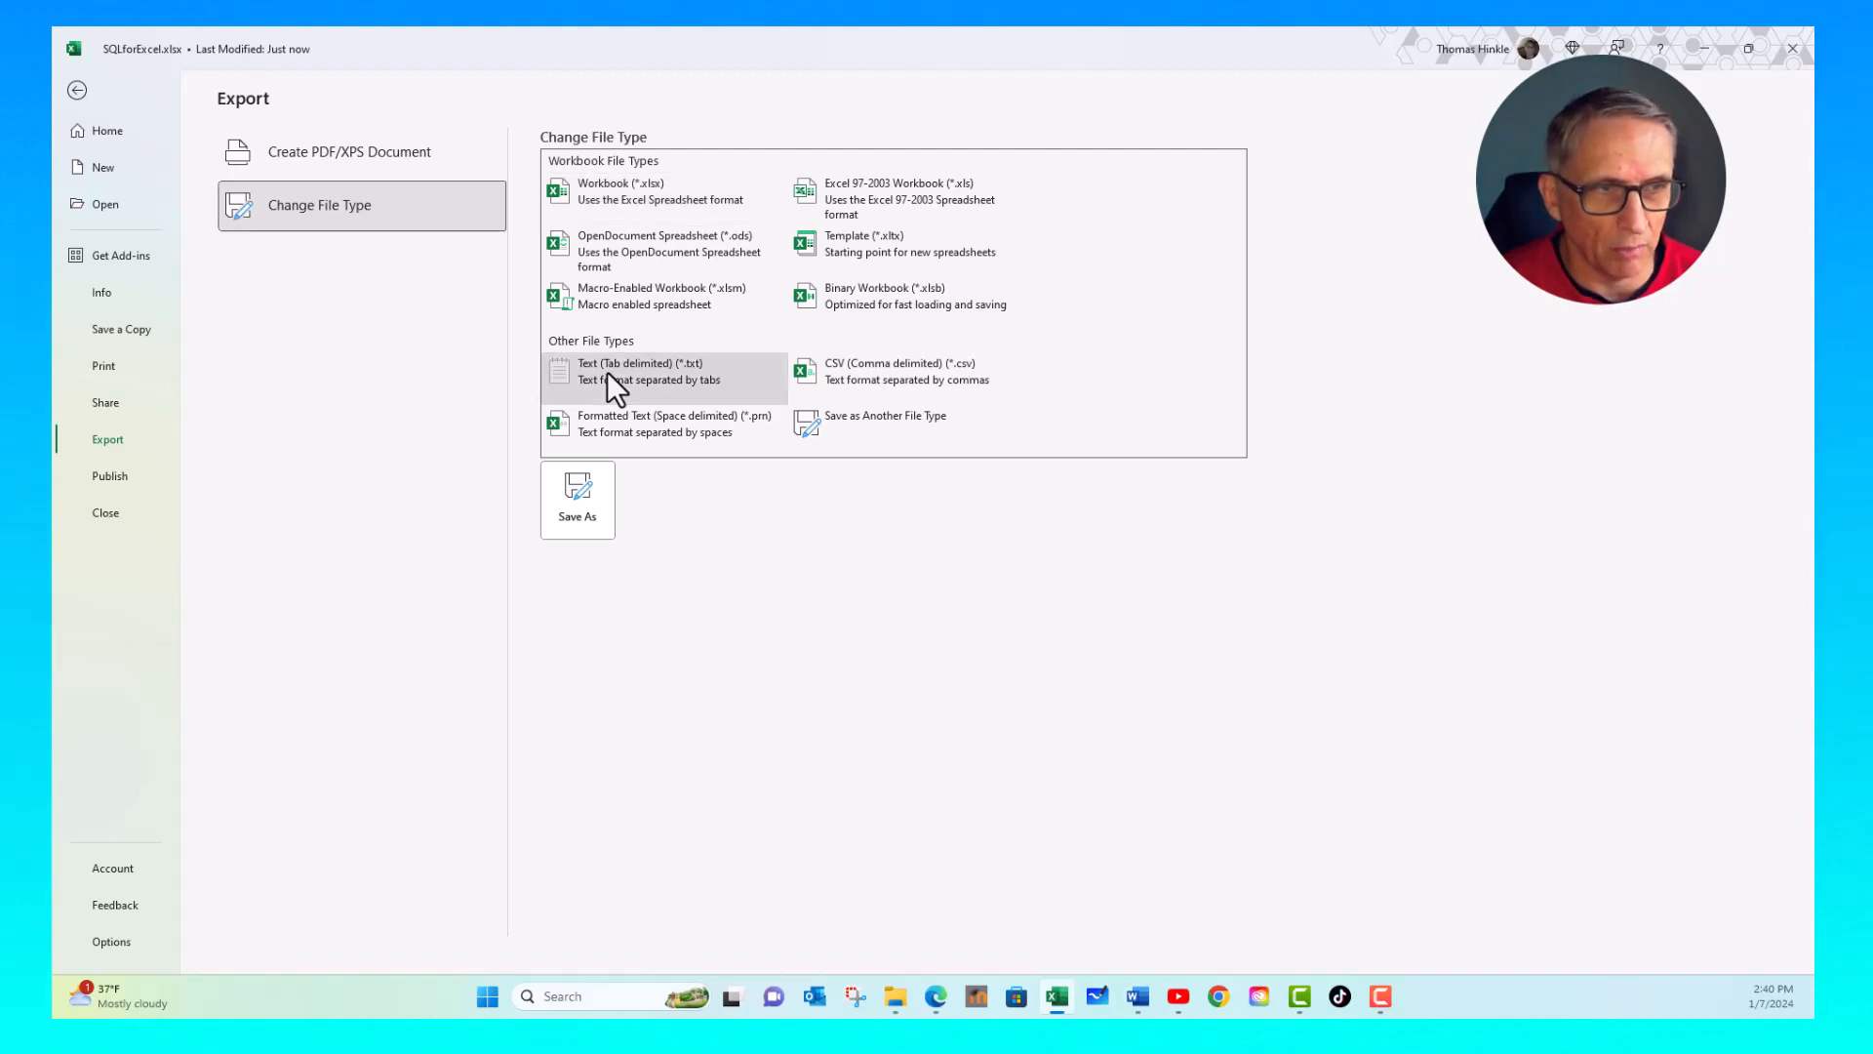
left_click(577, 493)
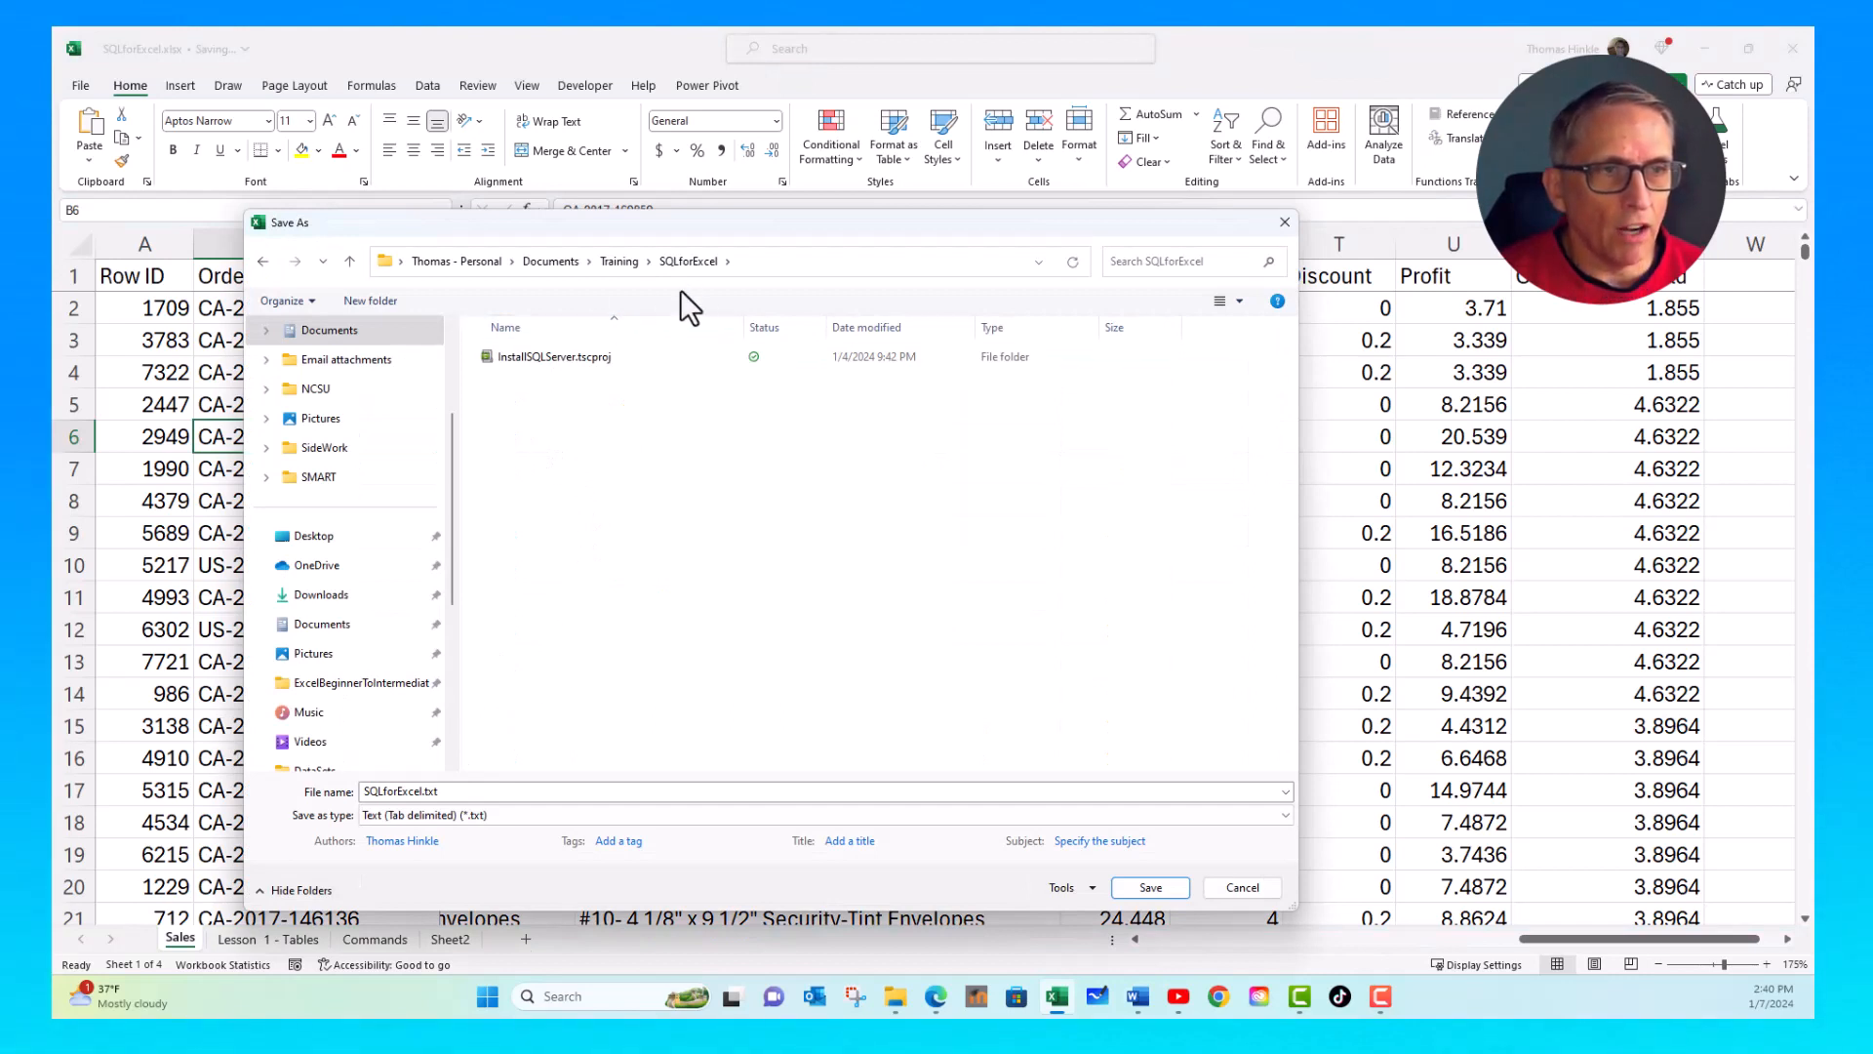
- Save only the active sheet as SQLforExcel.txt in the SQLforExcel training folder
double_click(452, 792)
left_click(495, 796)
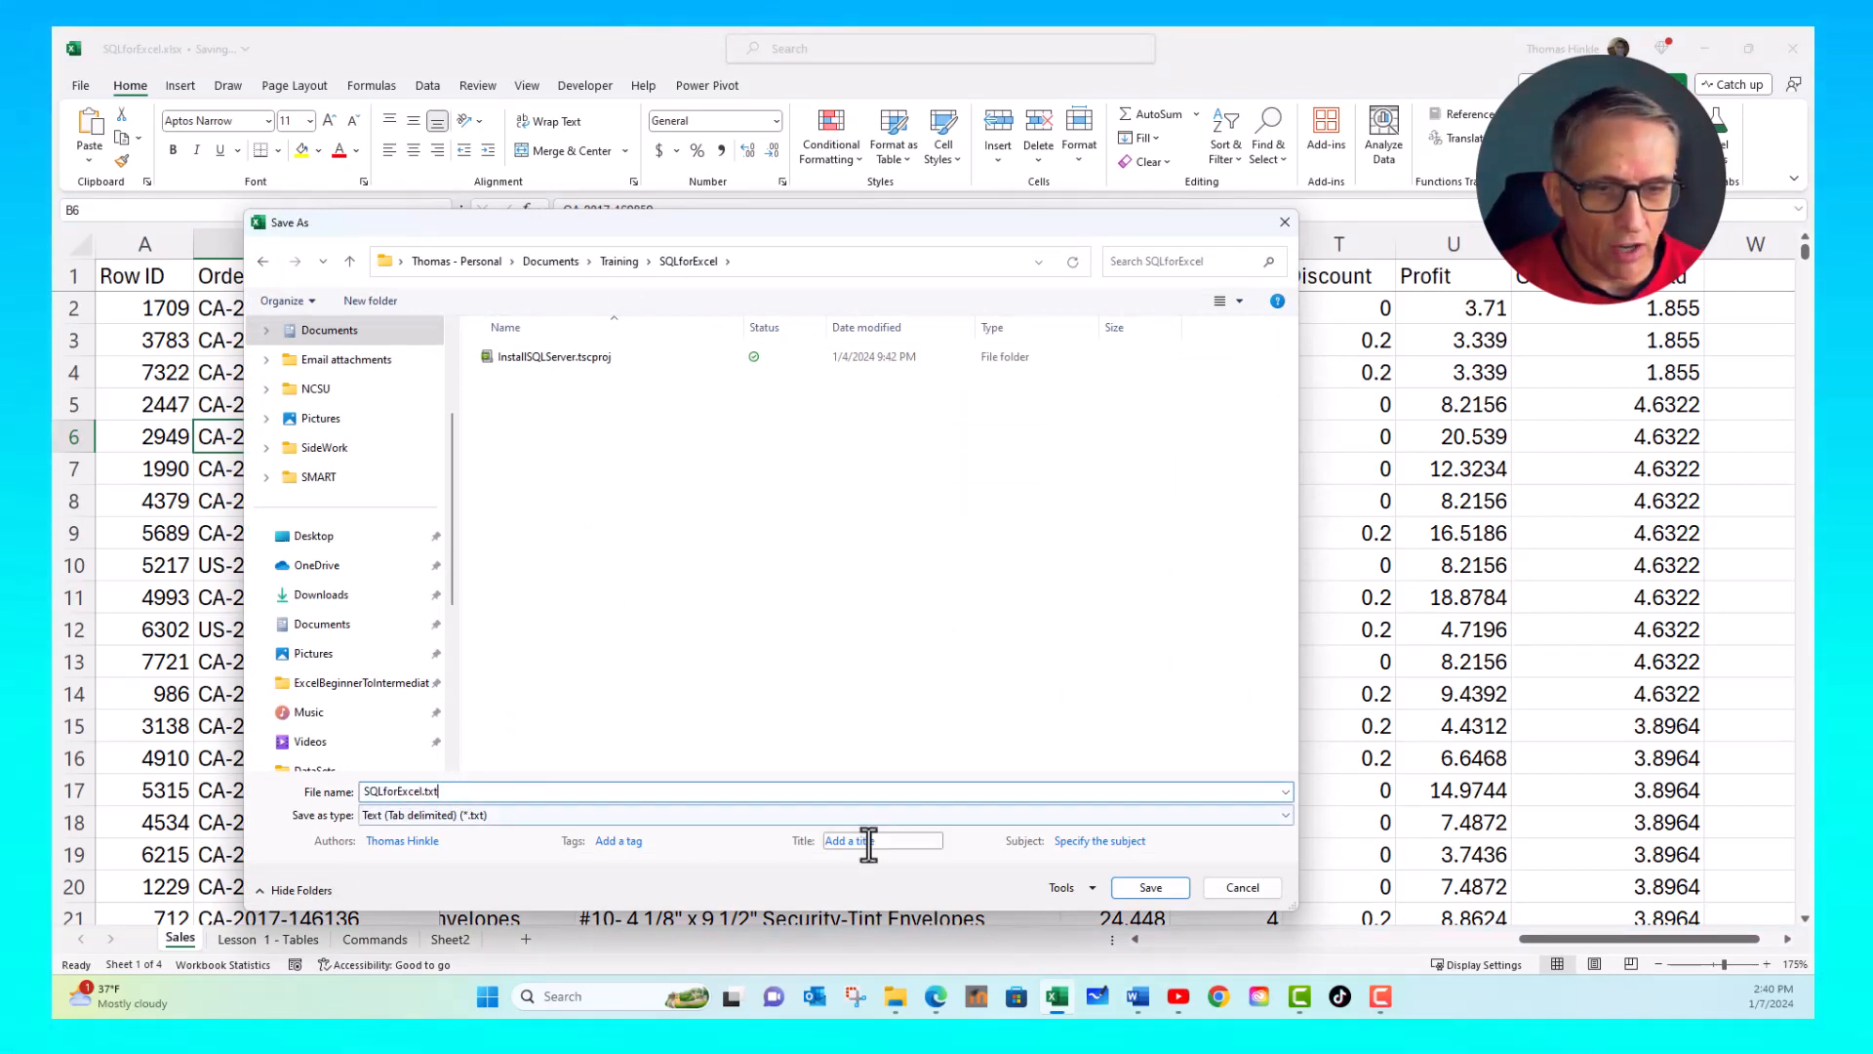
left_click(1151, 889)
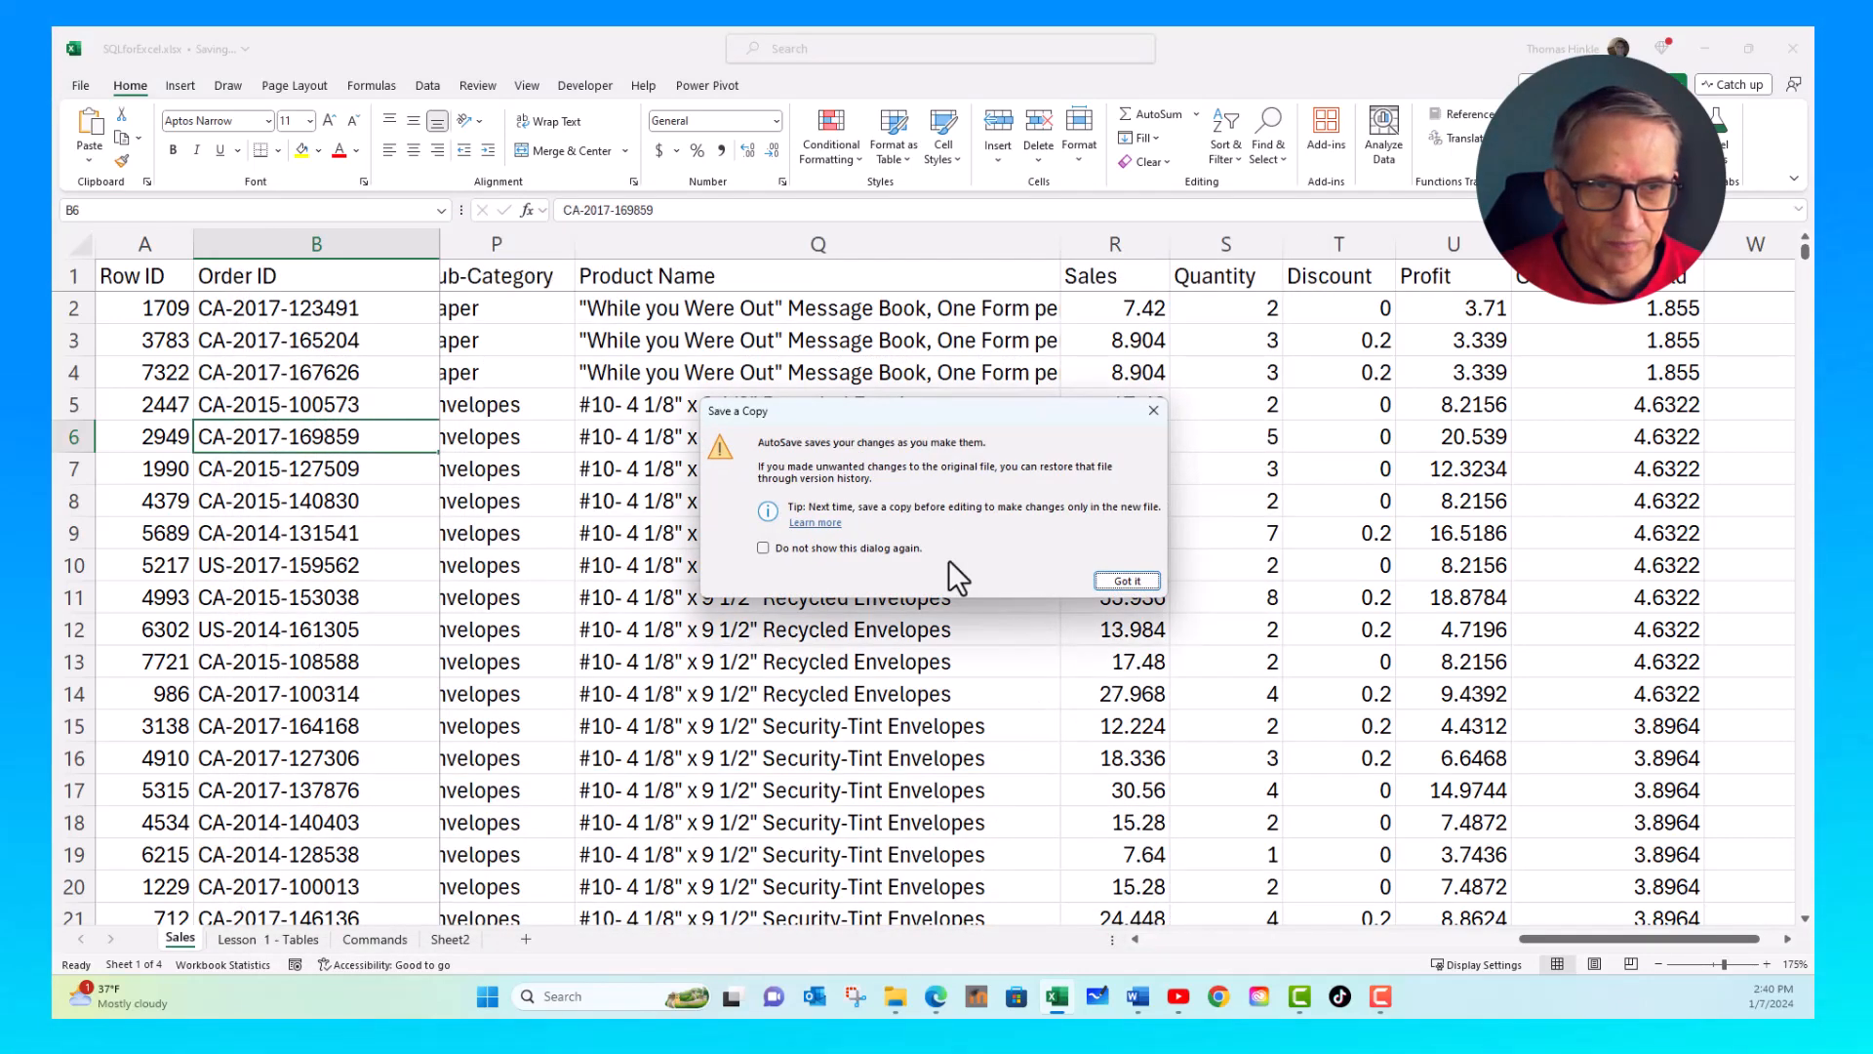
left_click(1128, 582)
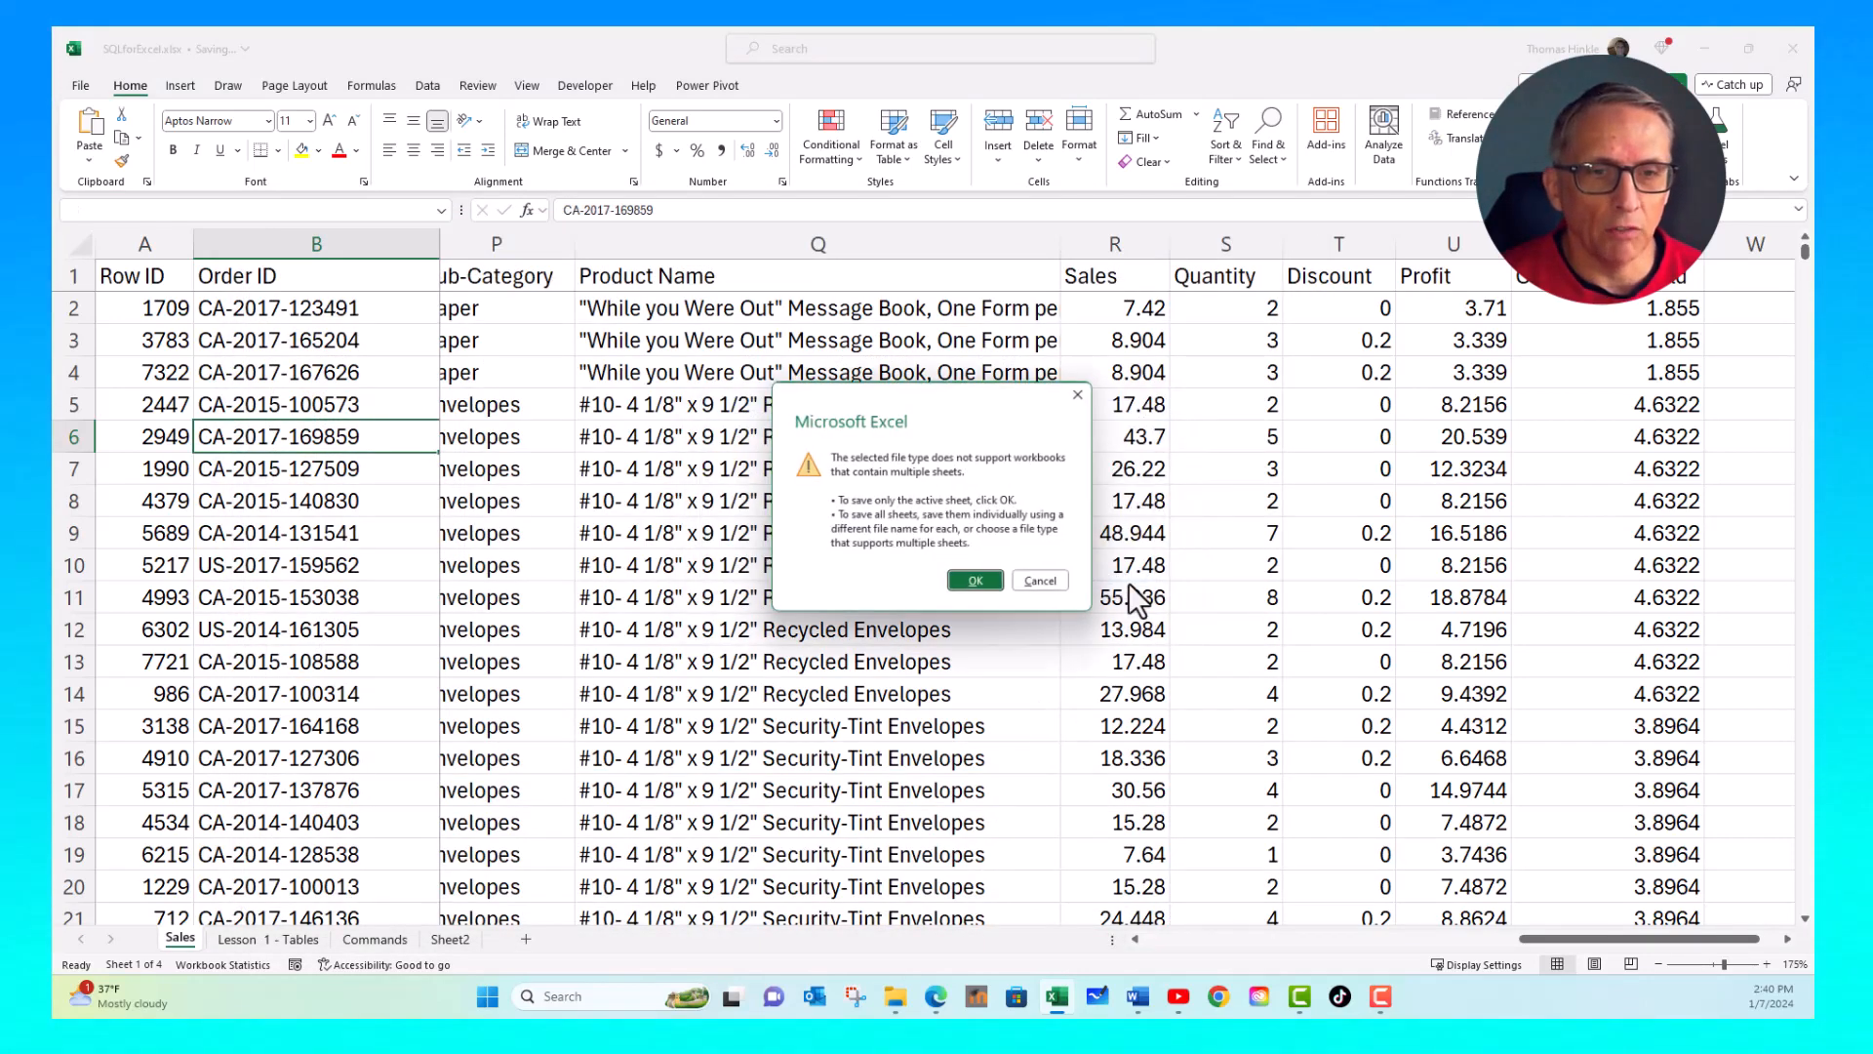
left_click(979, 584)
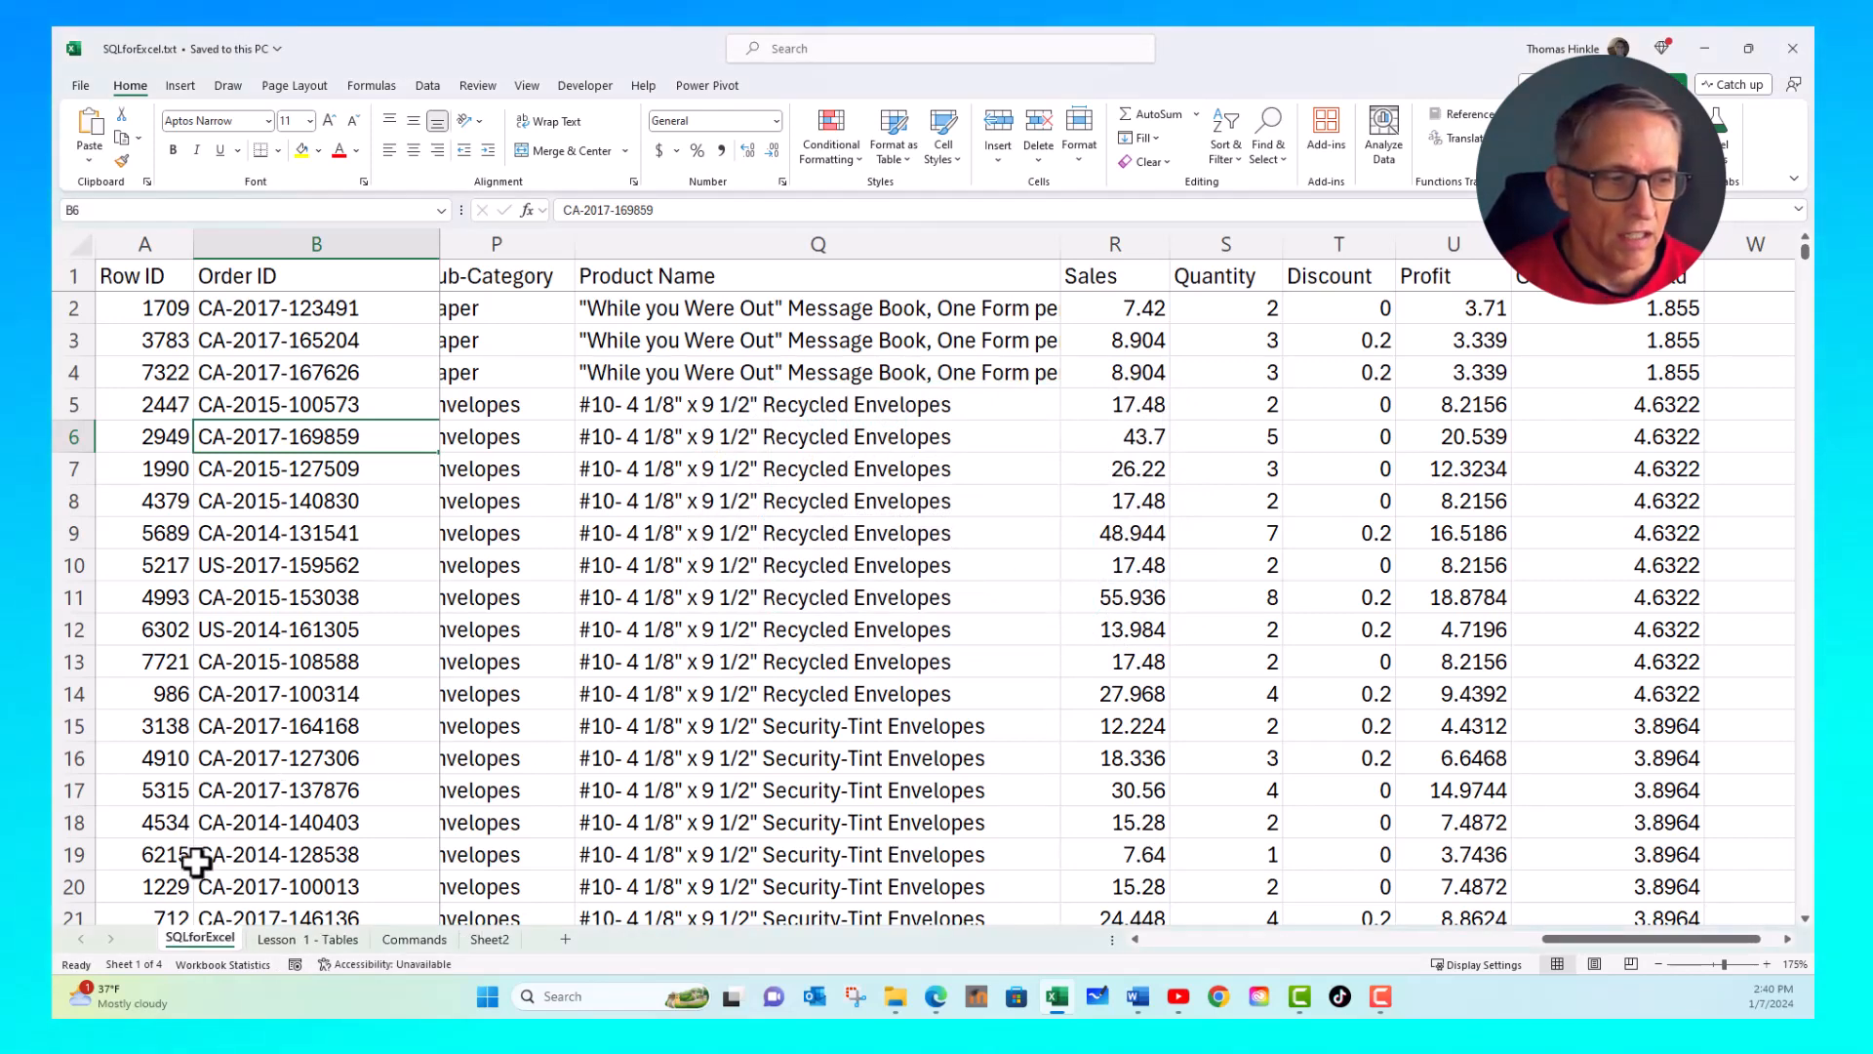
- Close the exported SQLforExcel.txt file and return to the SQLforExcel folder
left_click(753, 460)
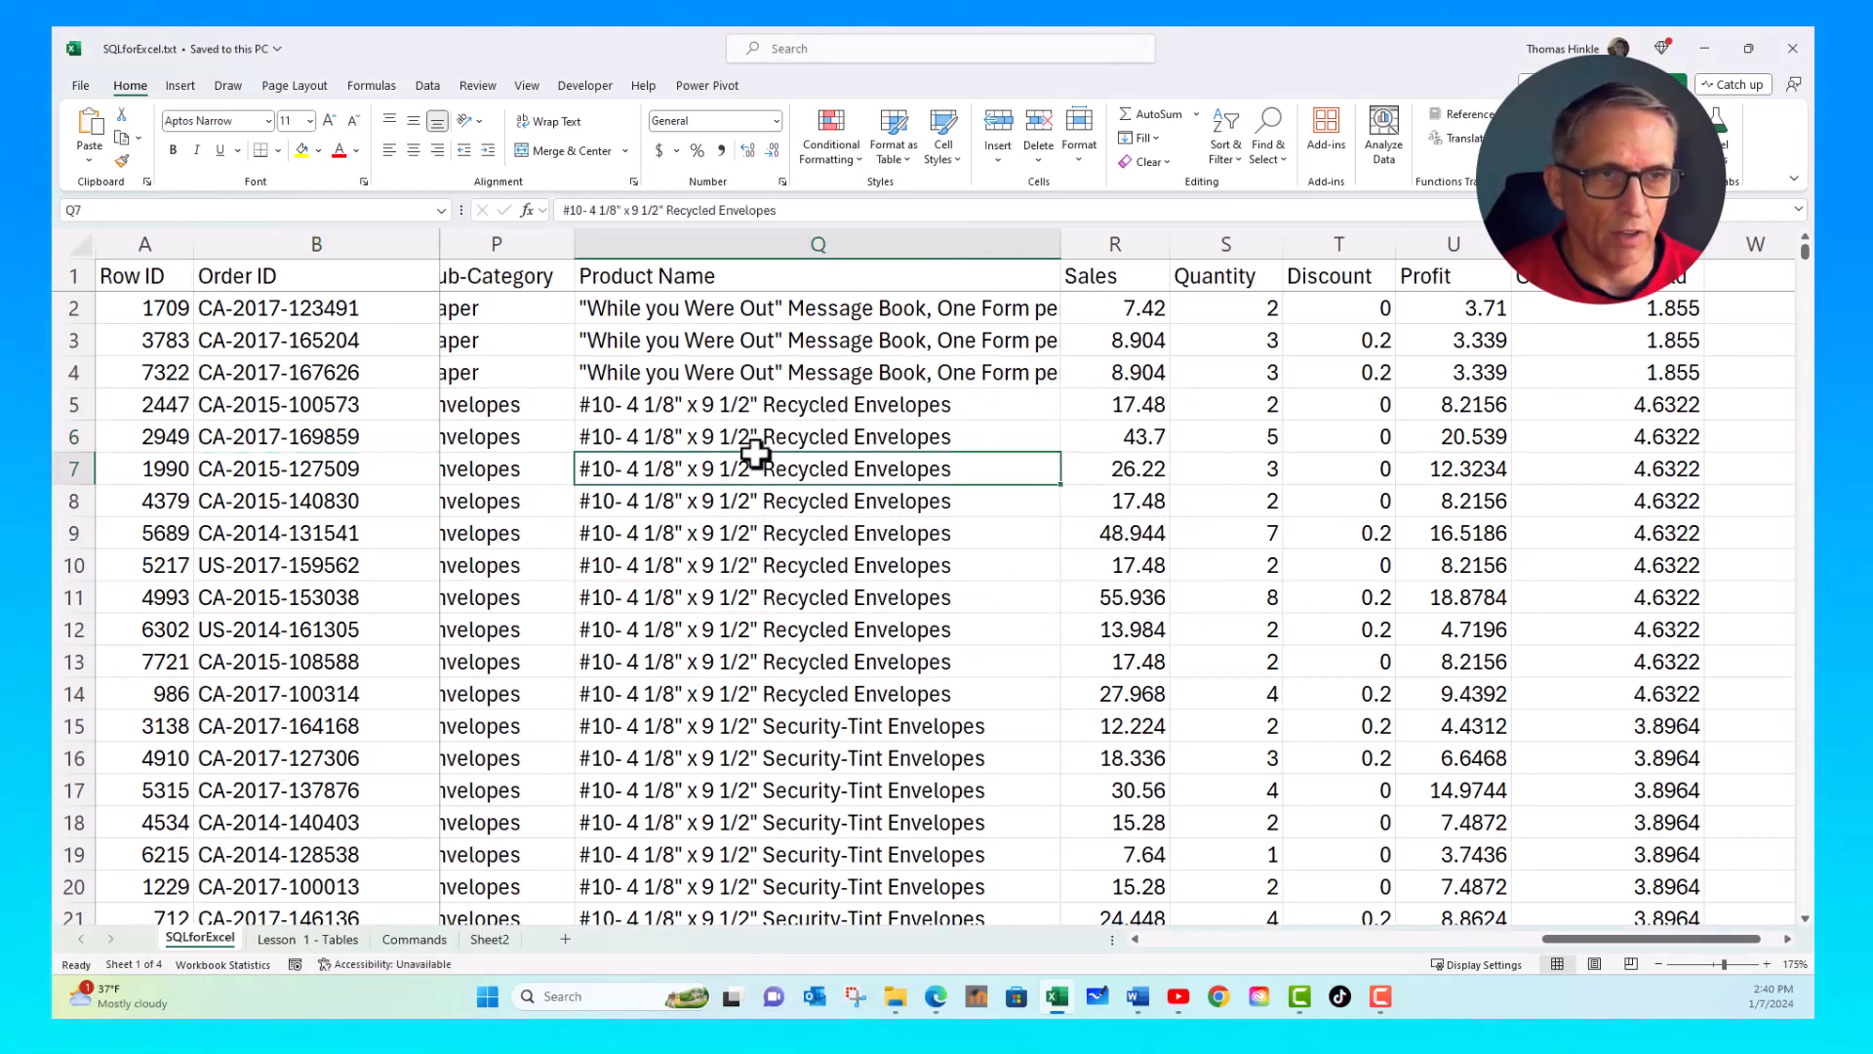
left_click(676, 357)
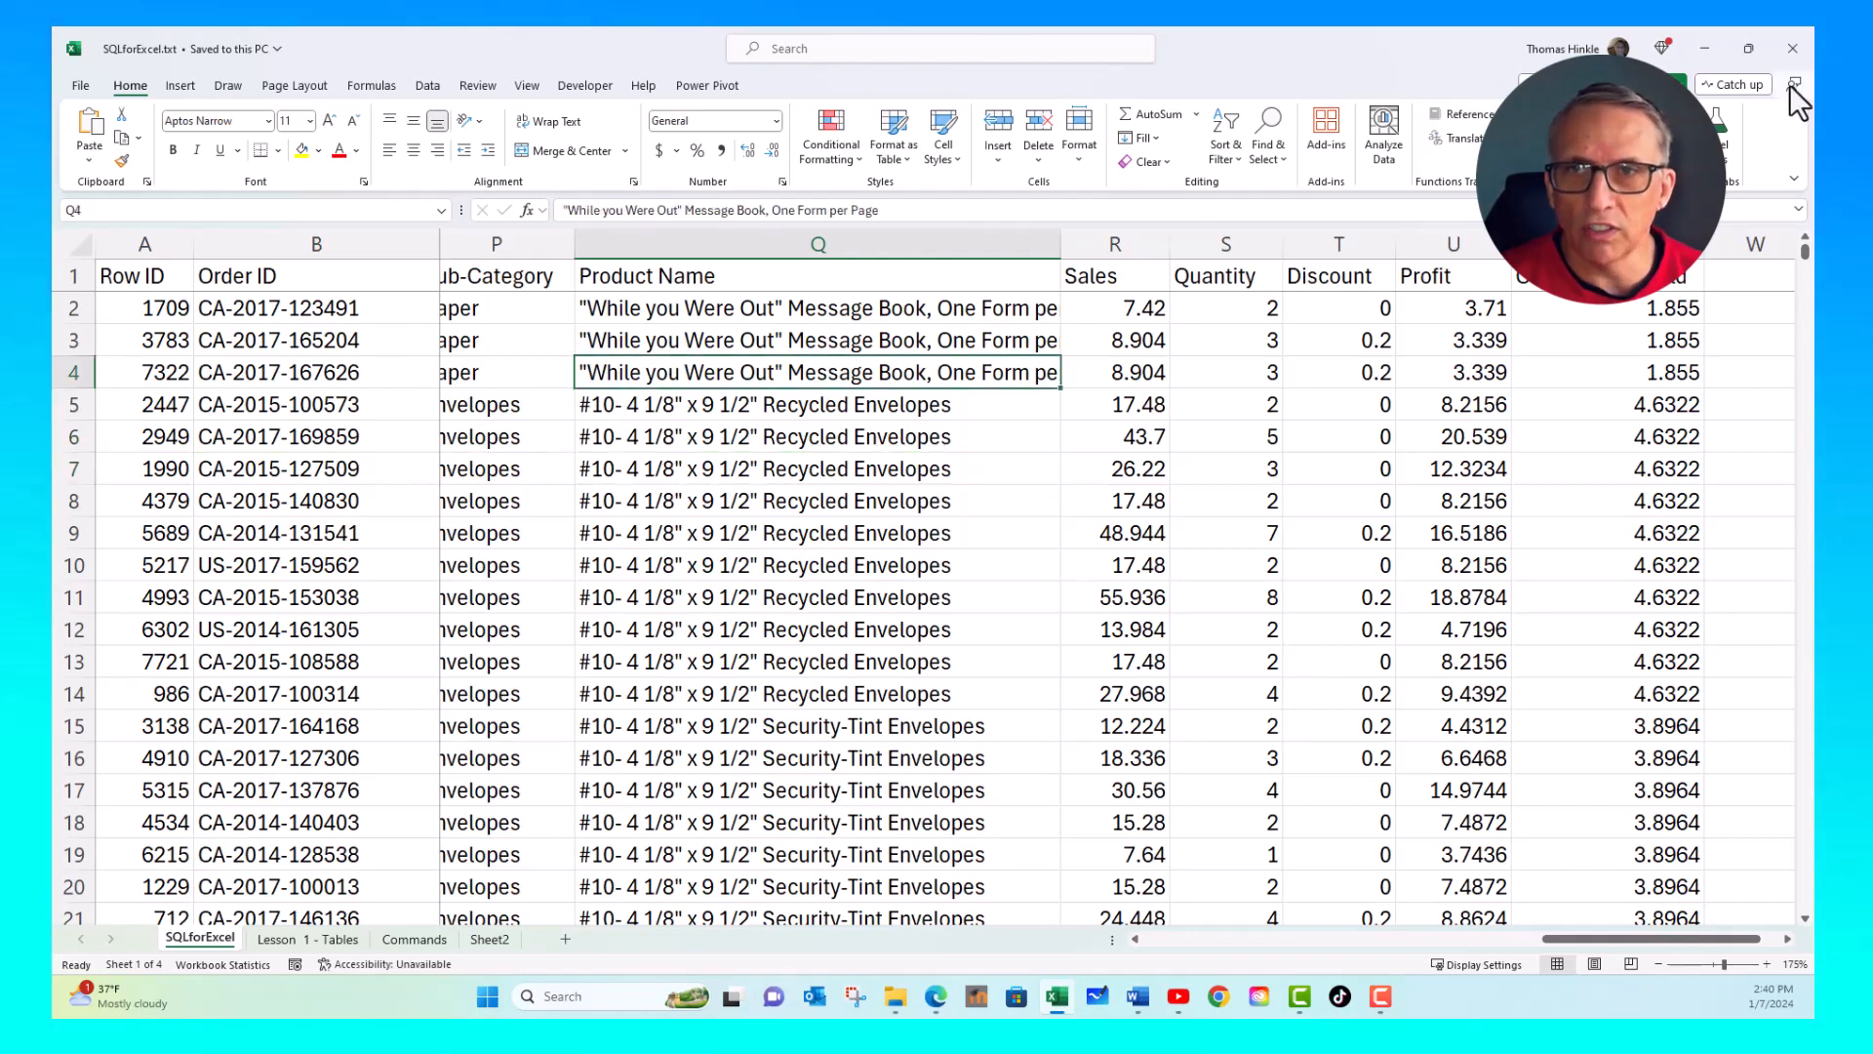
left_click(1793, 48)
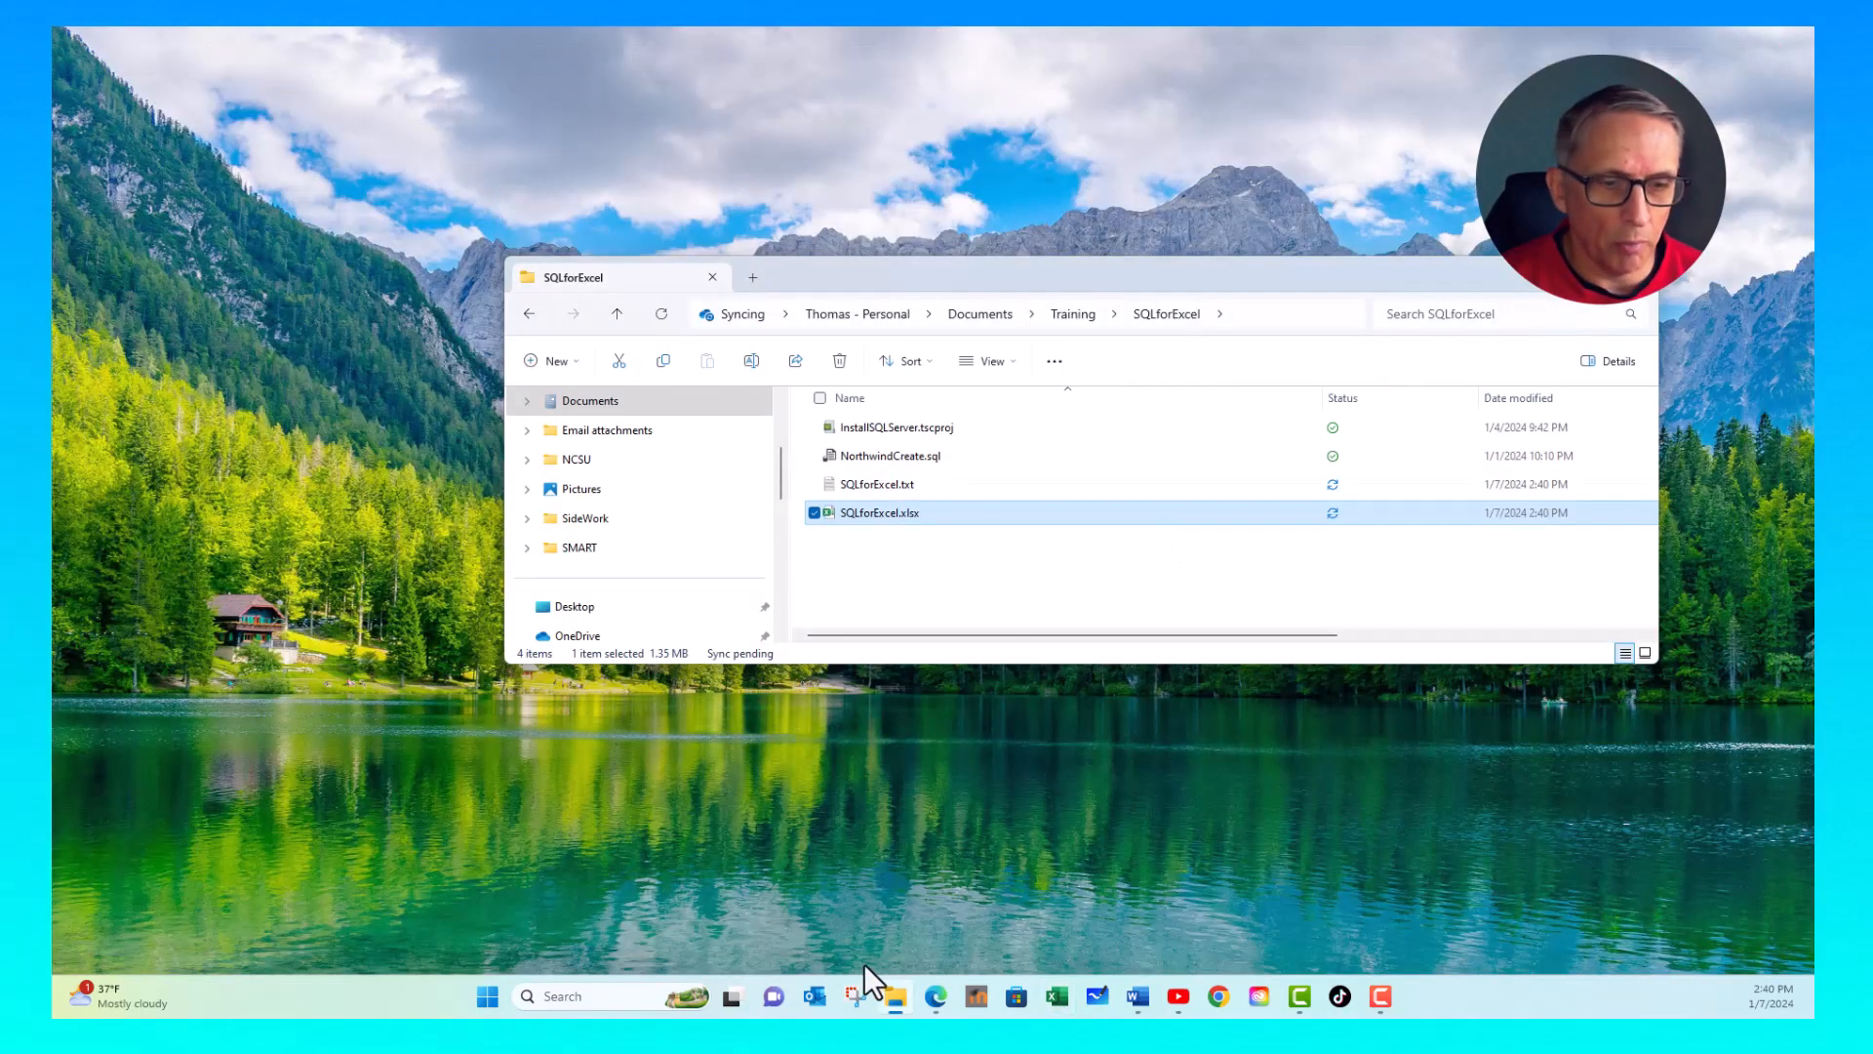
- Open SQL Server Management Studio 19 and connect to the SQLEXPRESS database engine with Windows Authentication
left_click(612, 995)
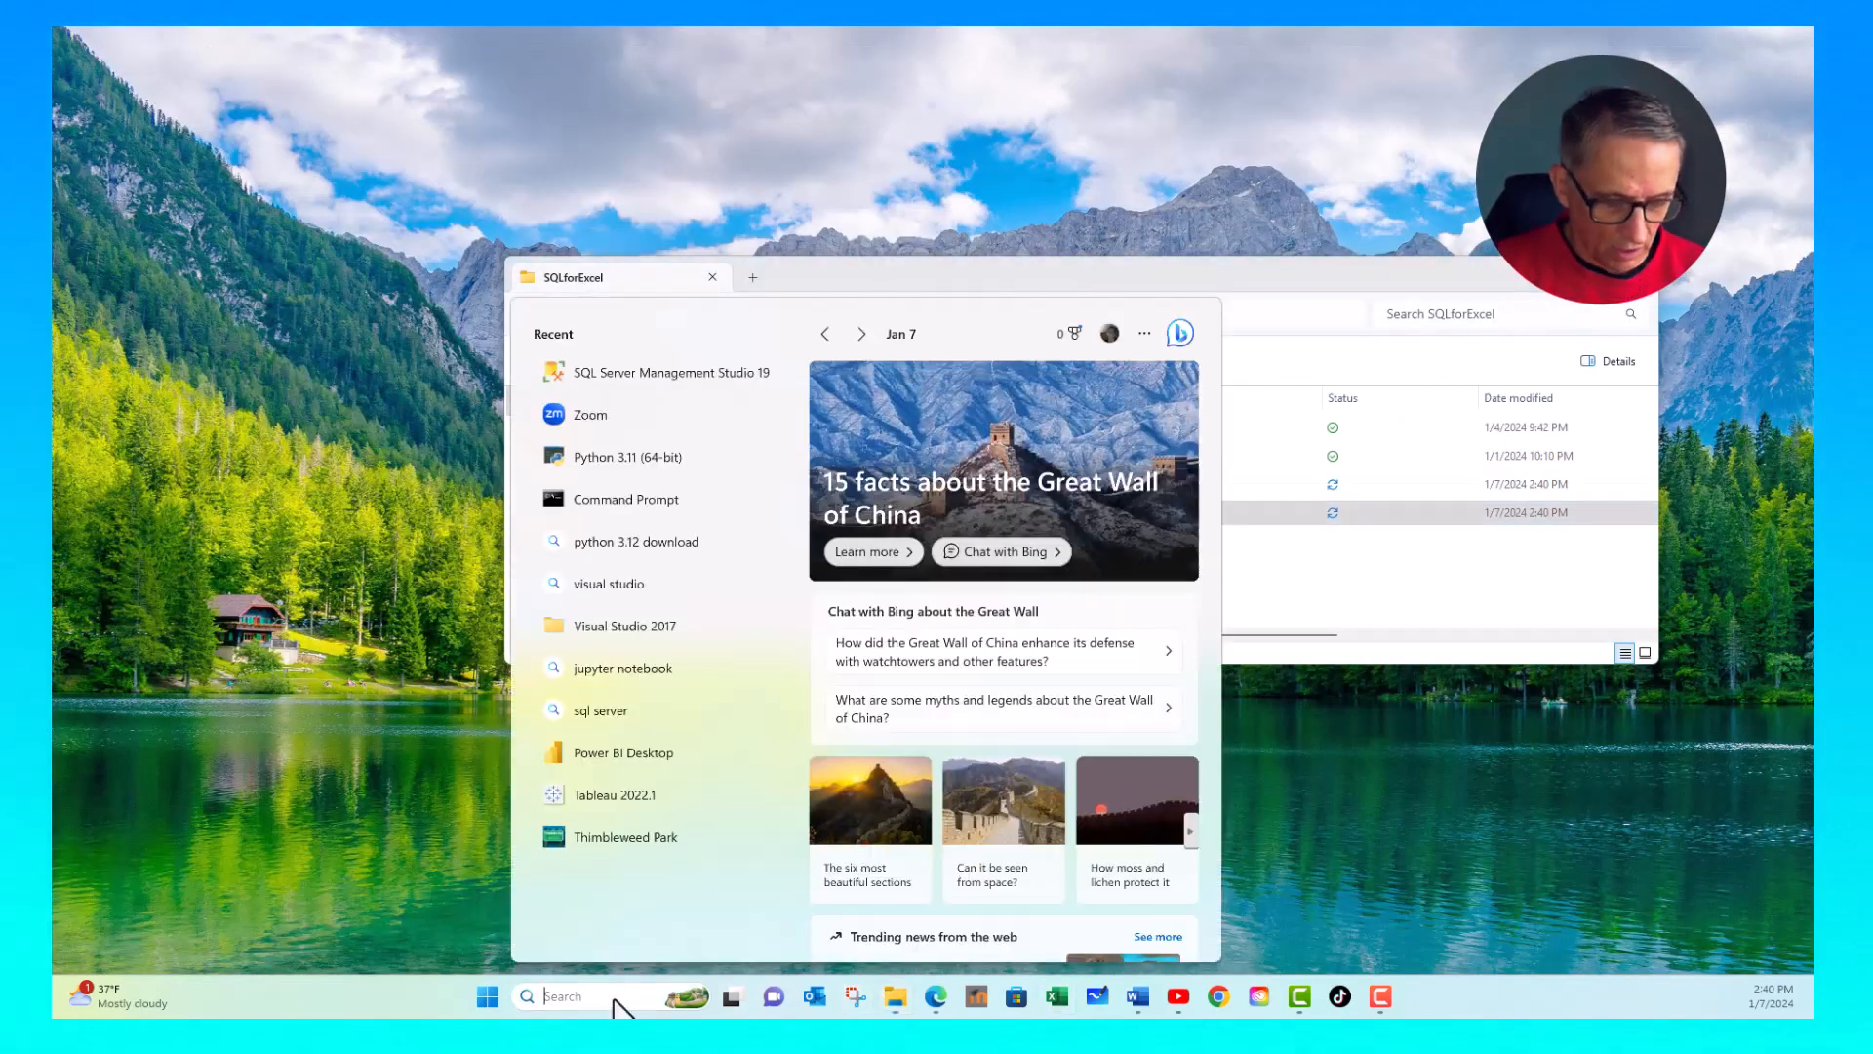
type("sql")
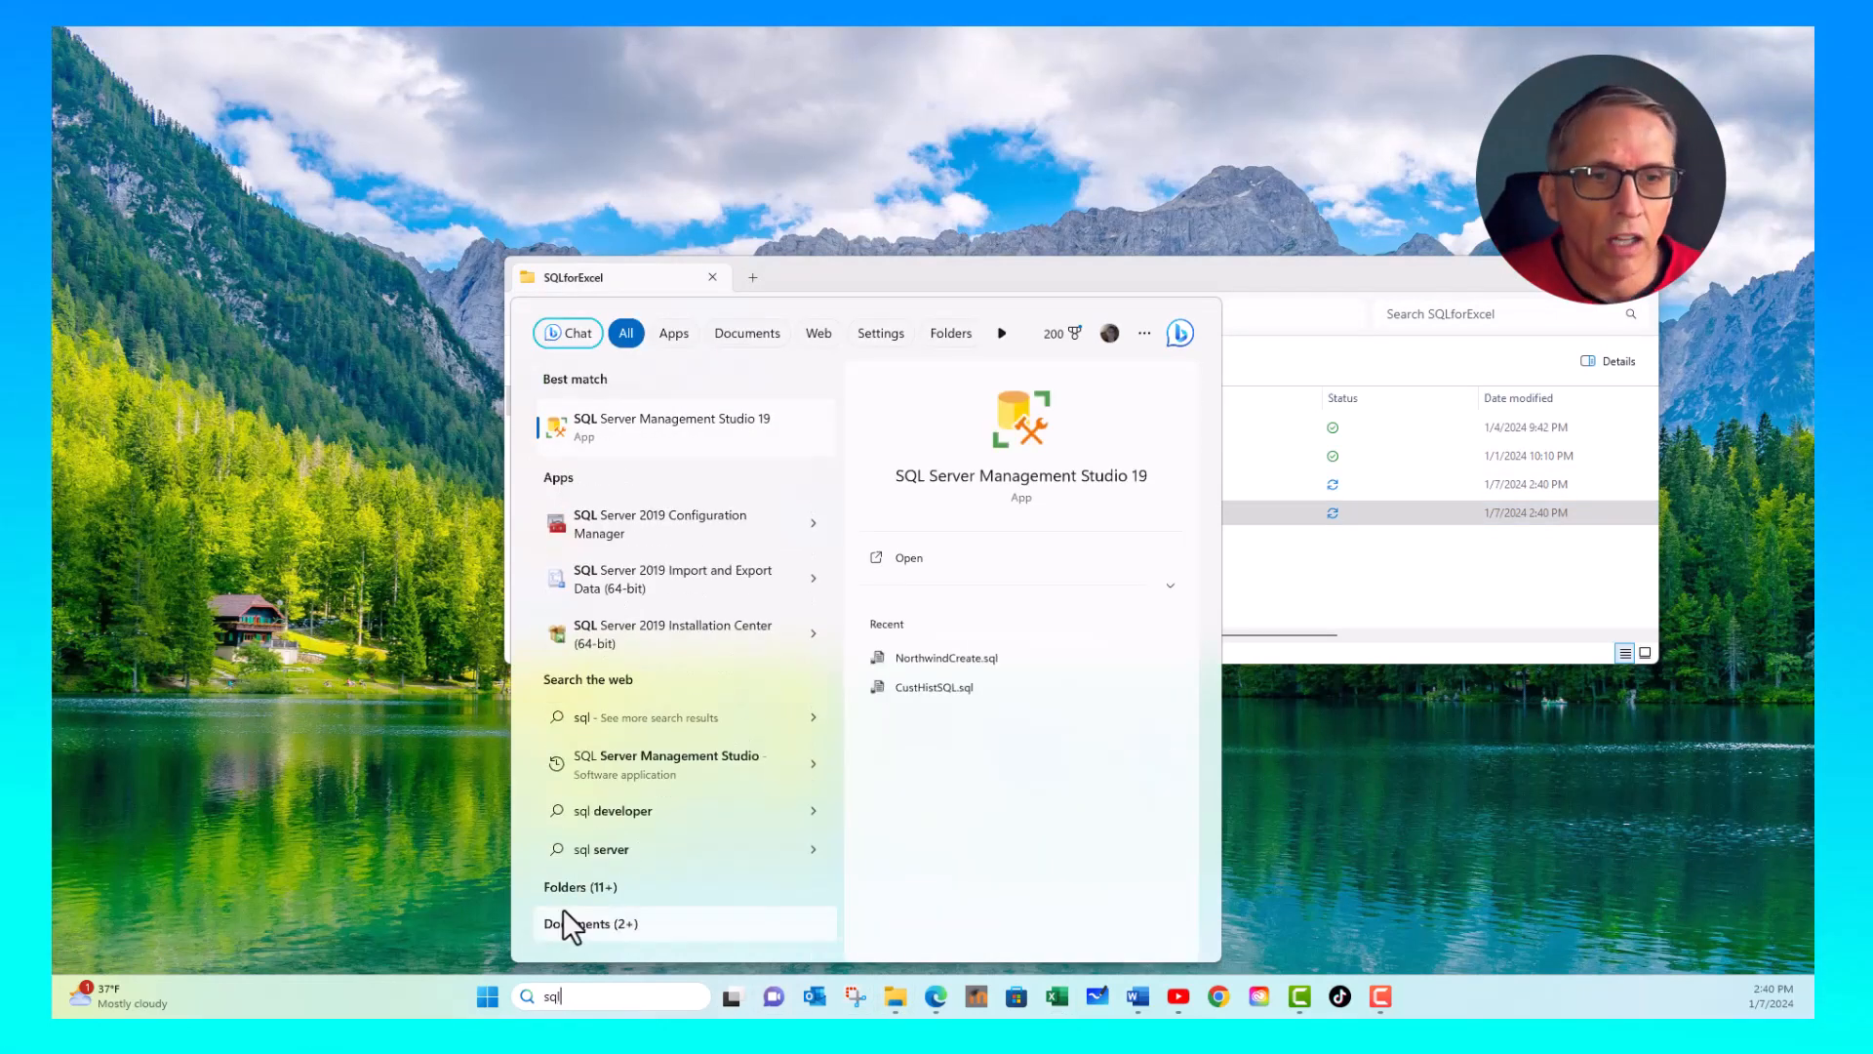
left_click(997, 464)
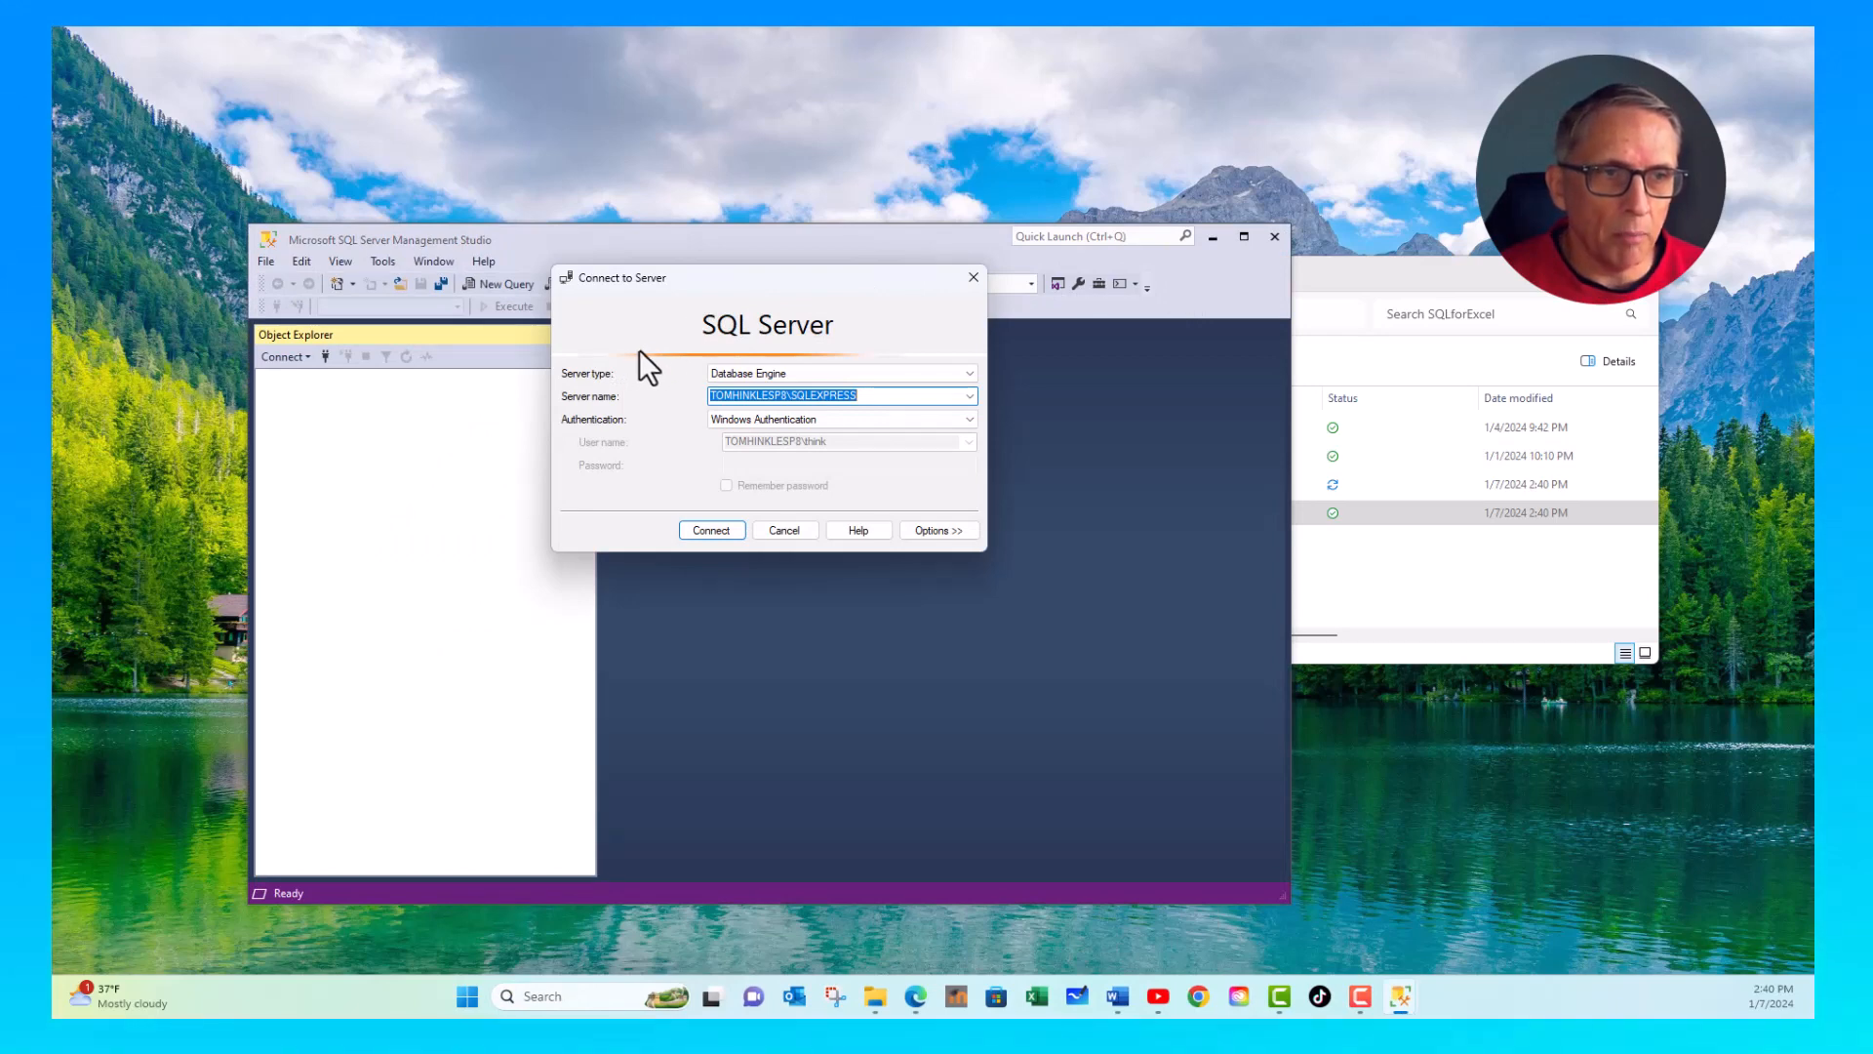
left_click(694, 530)
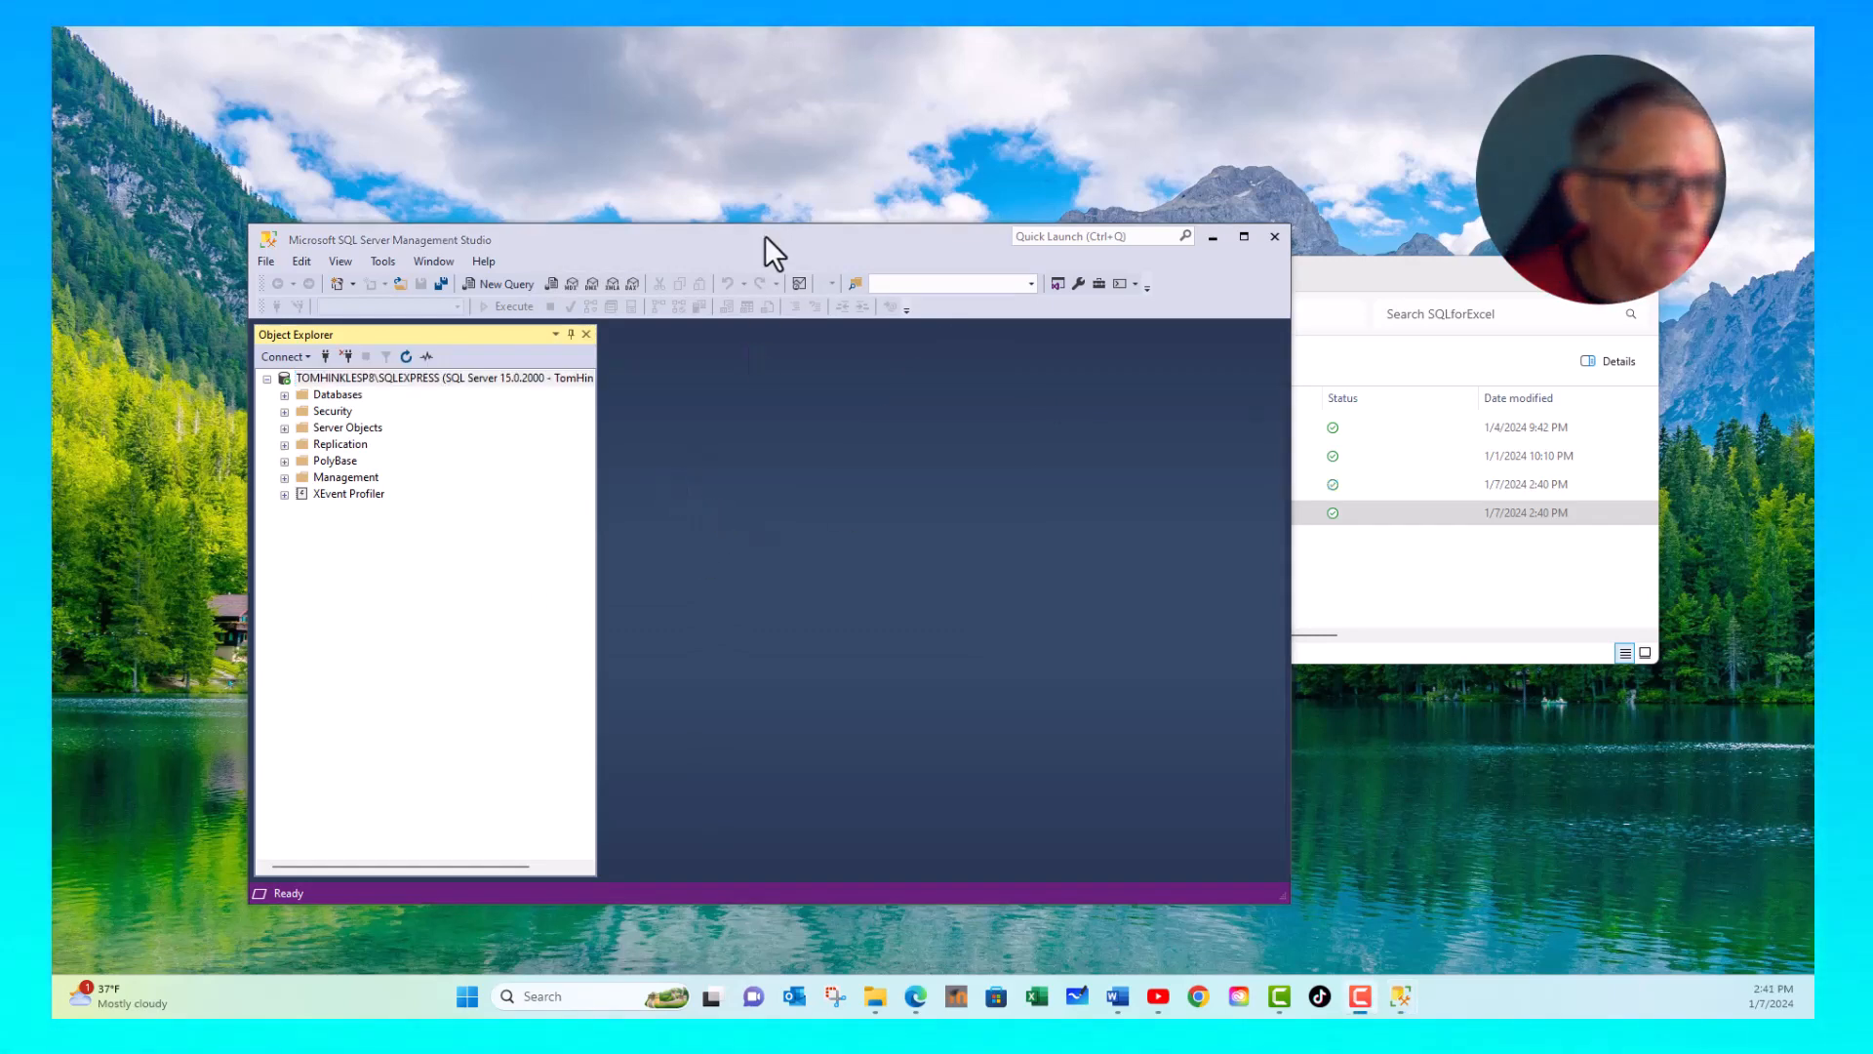
left_click_drag(765, 236, 710, 200)
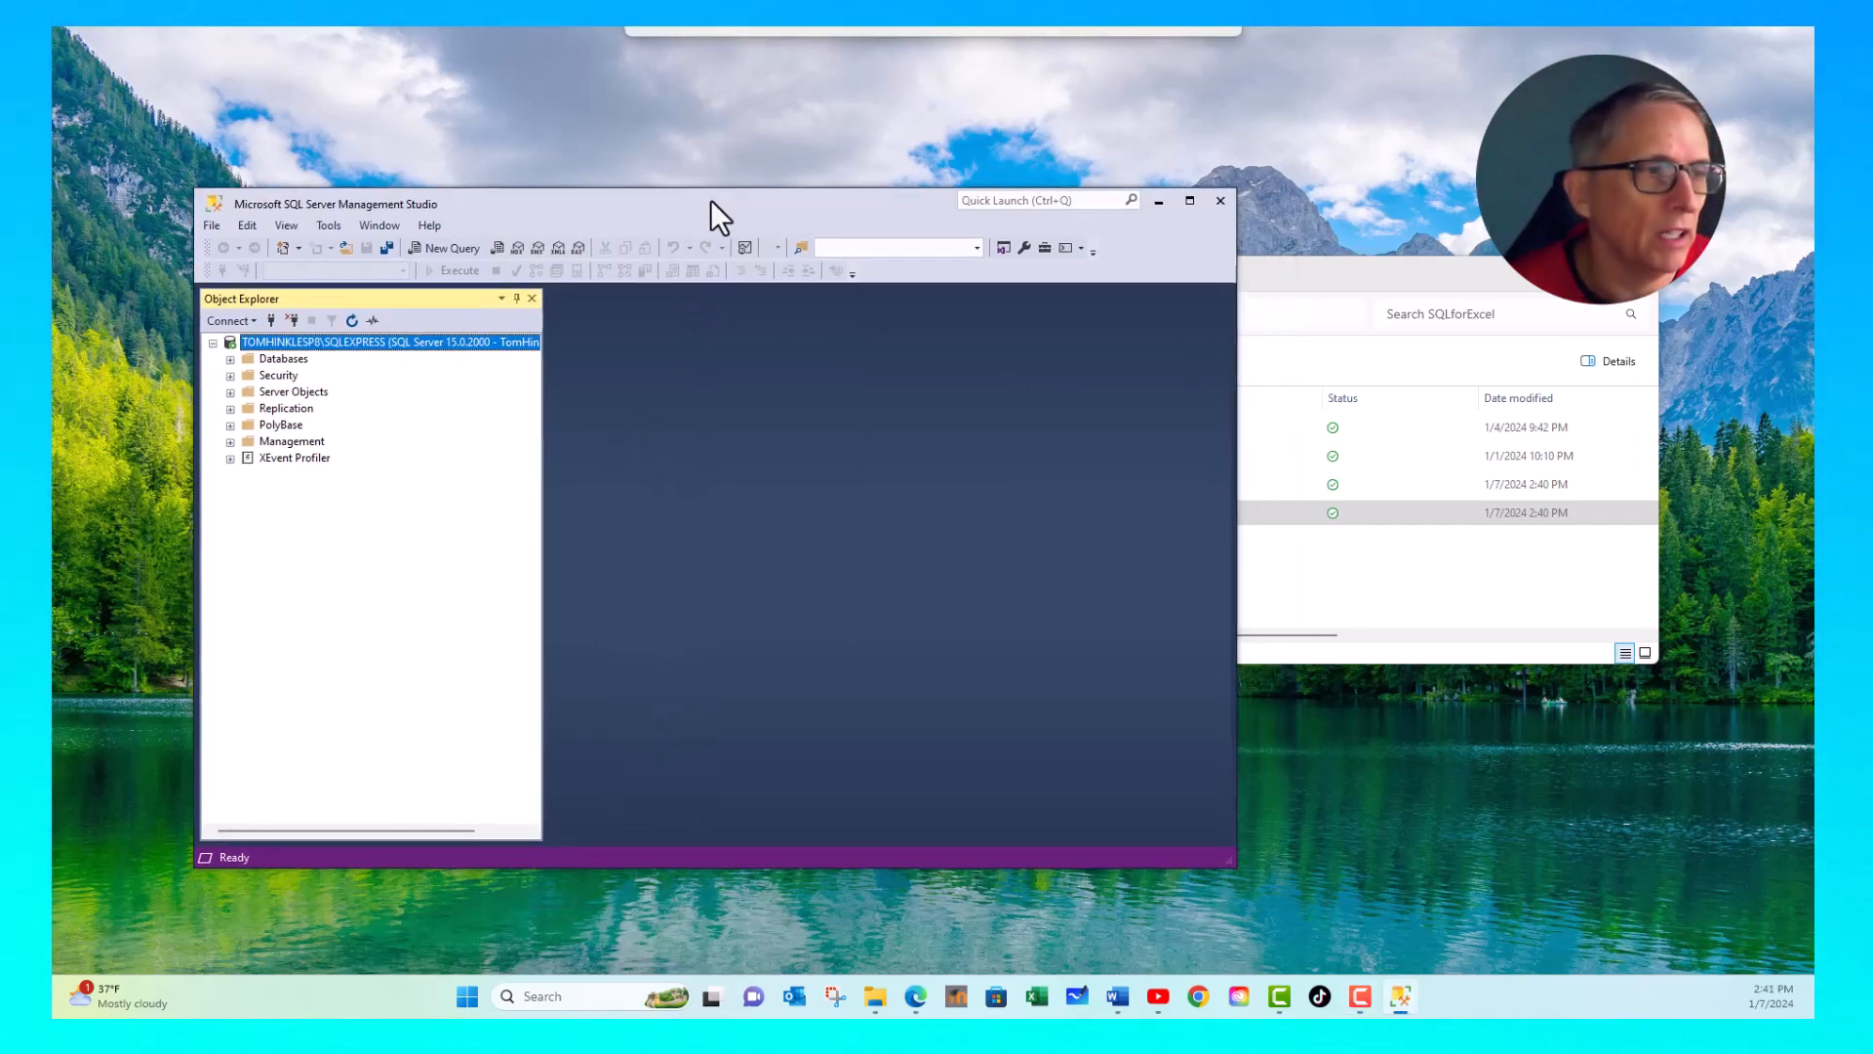
- Expand the server's Databases and the NW database, and select its Tables folder
left_click(230, 360)
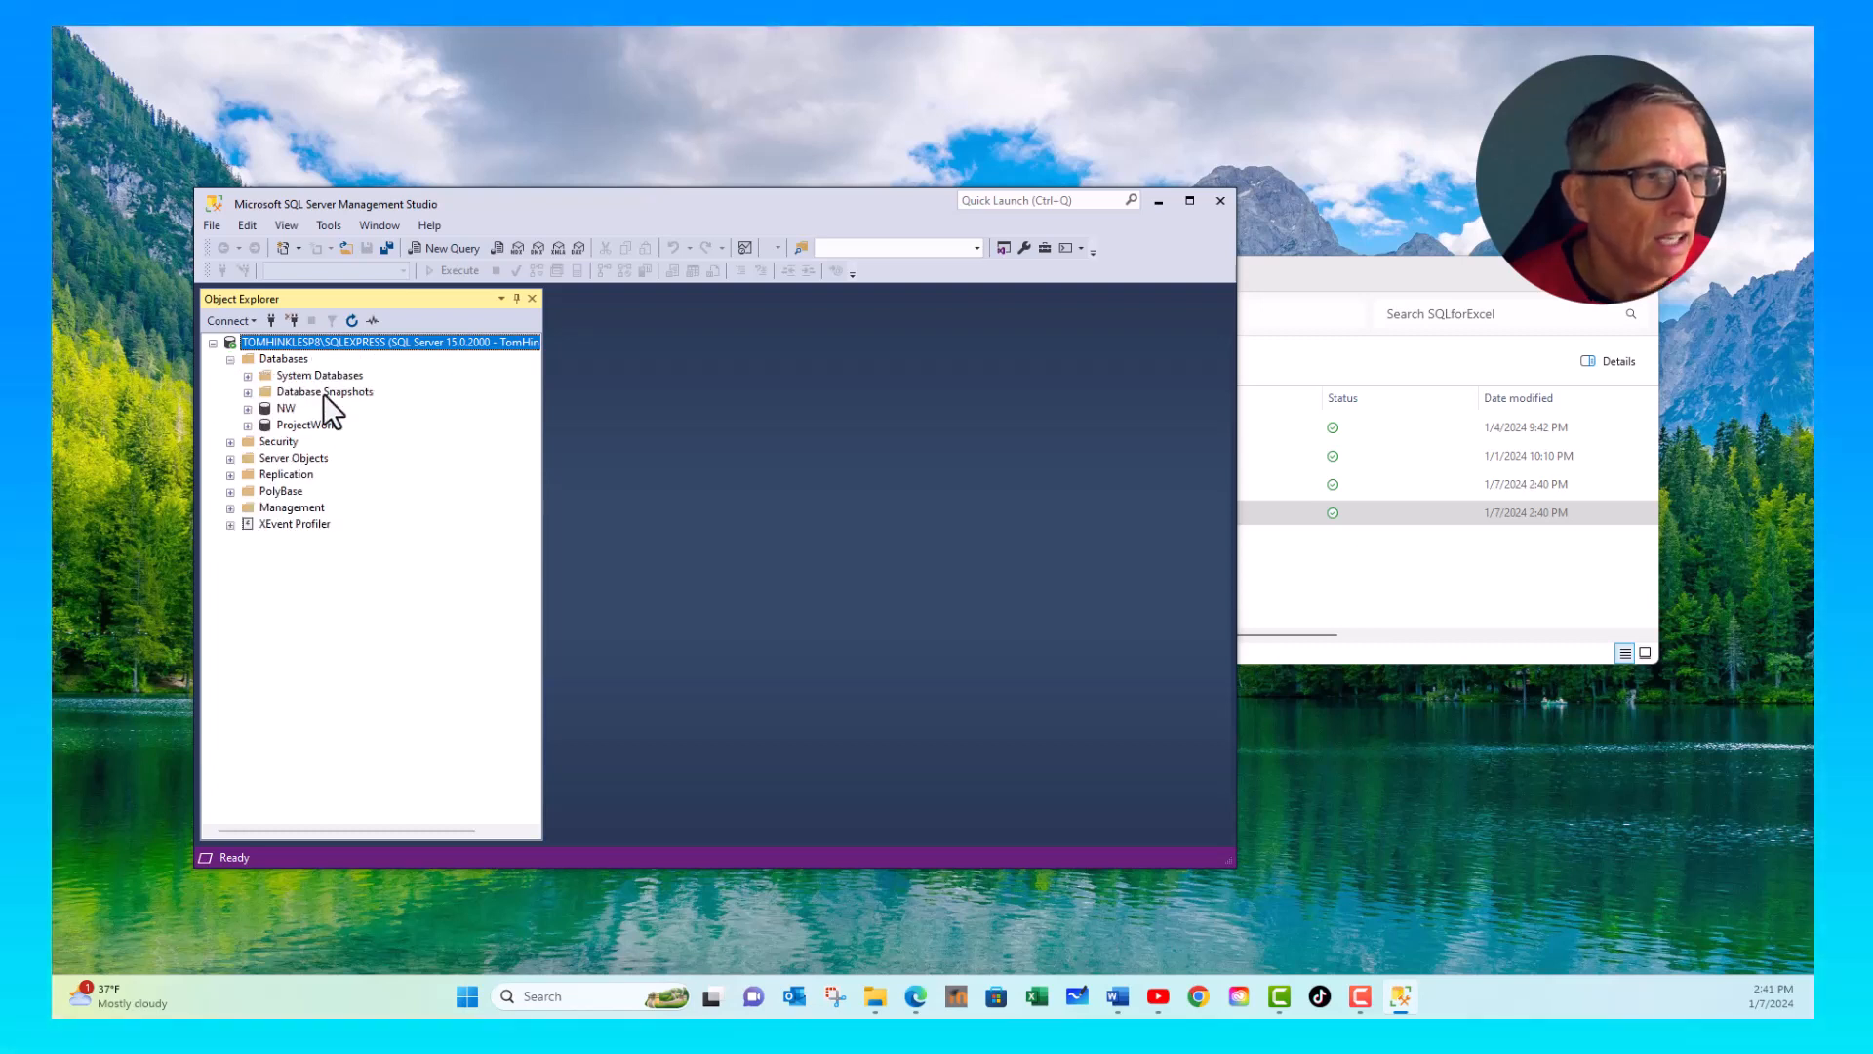
left_click(287, 408)
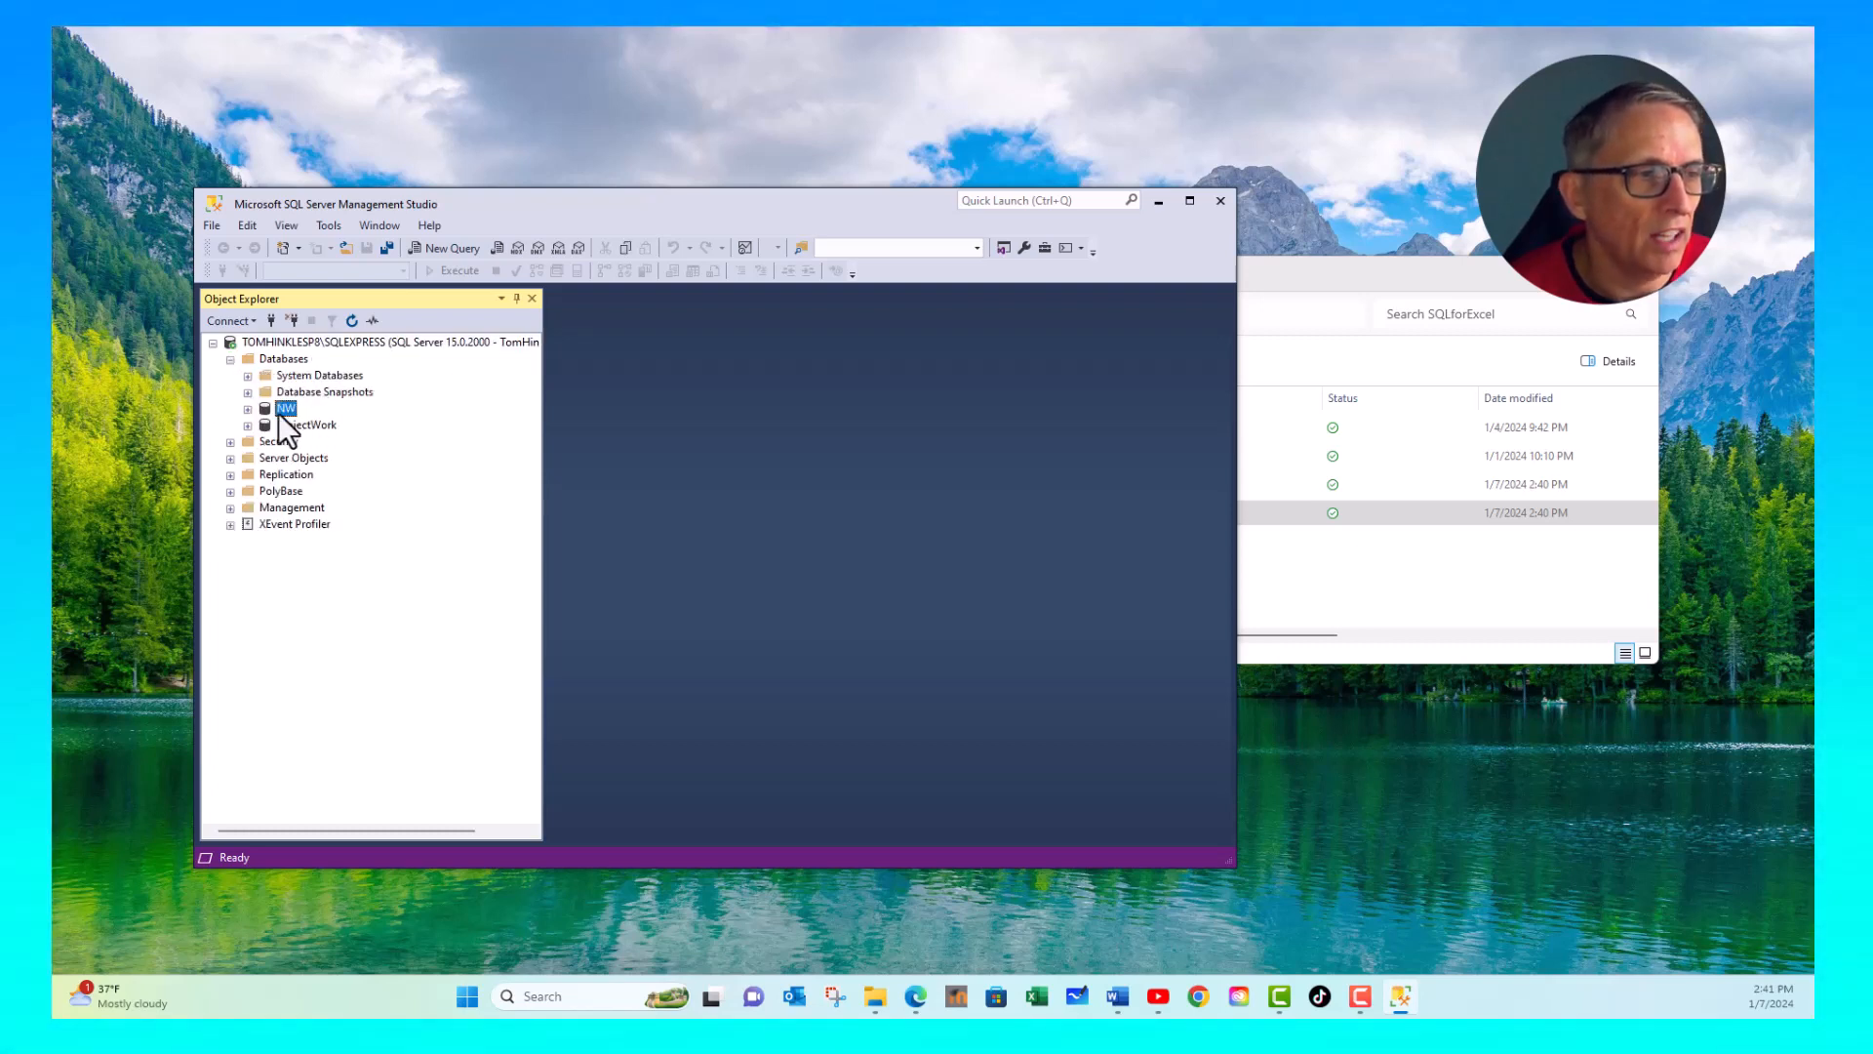
left_click(249, 409)
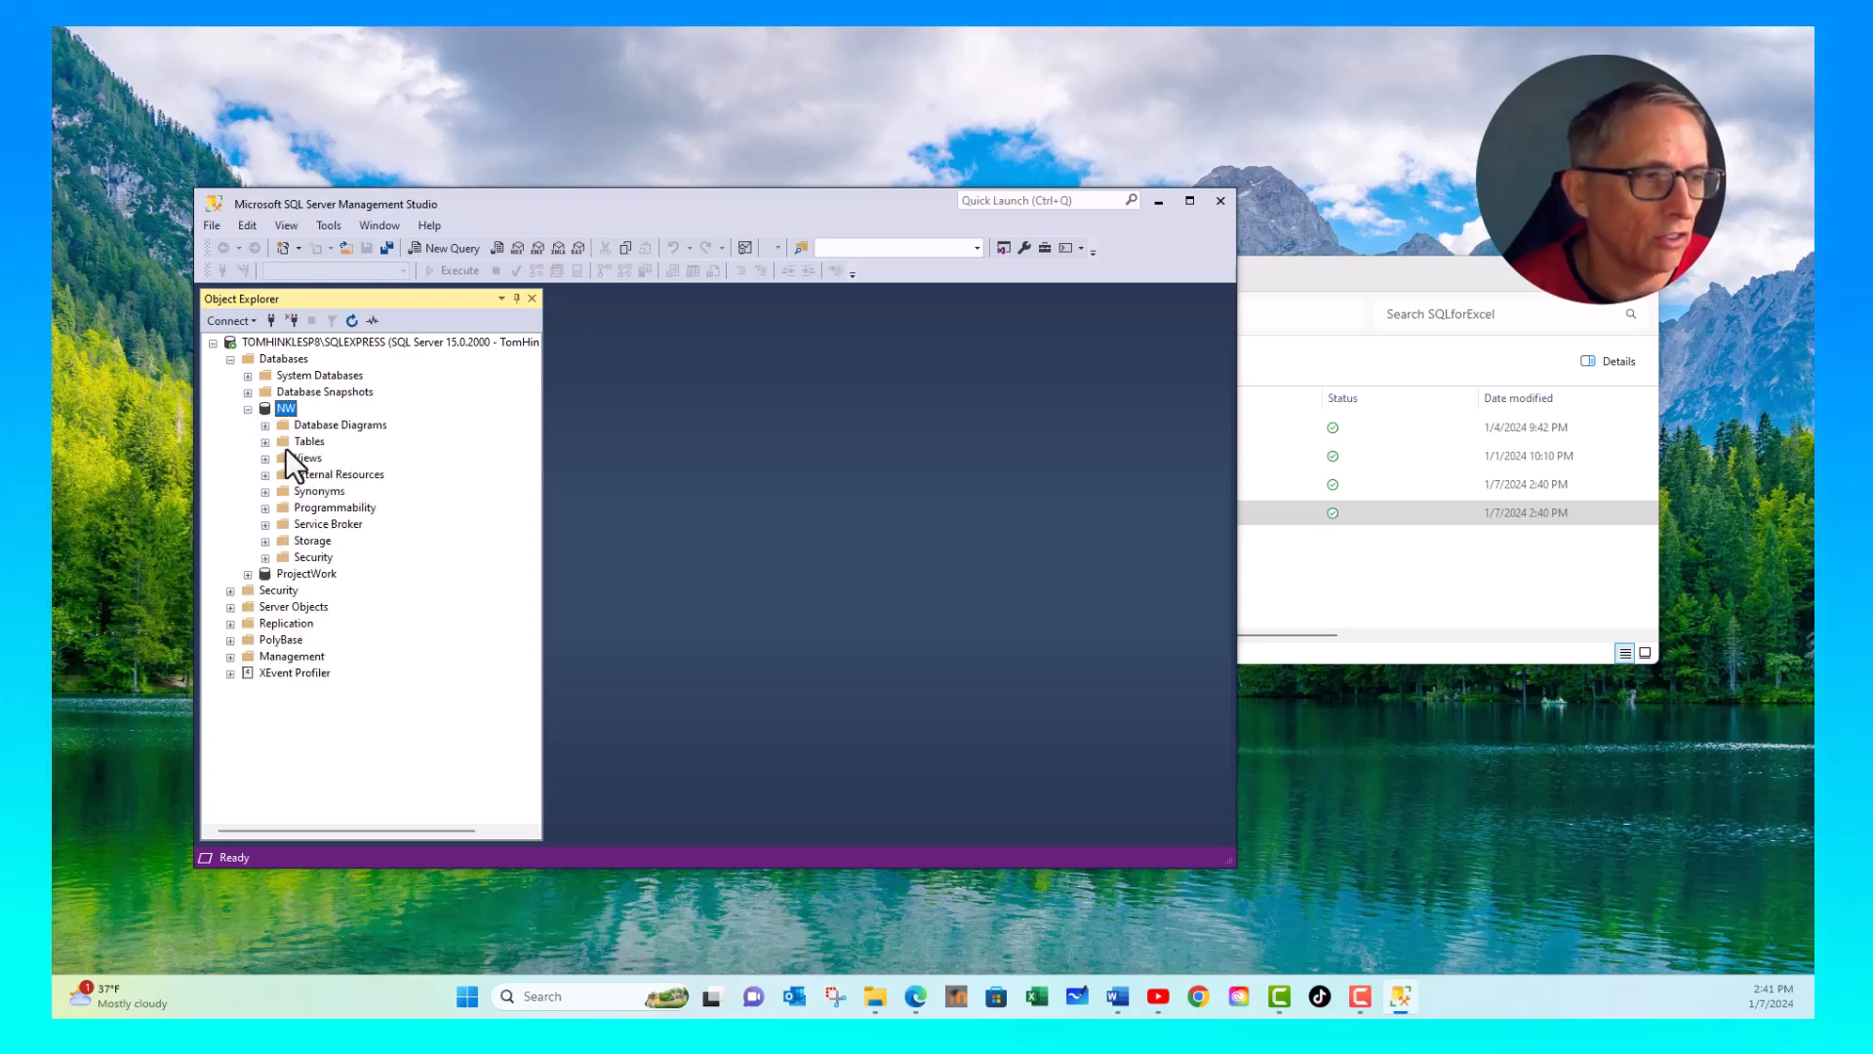
left_click(266, 425)
left_click(293, 442)
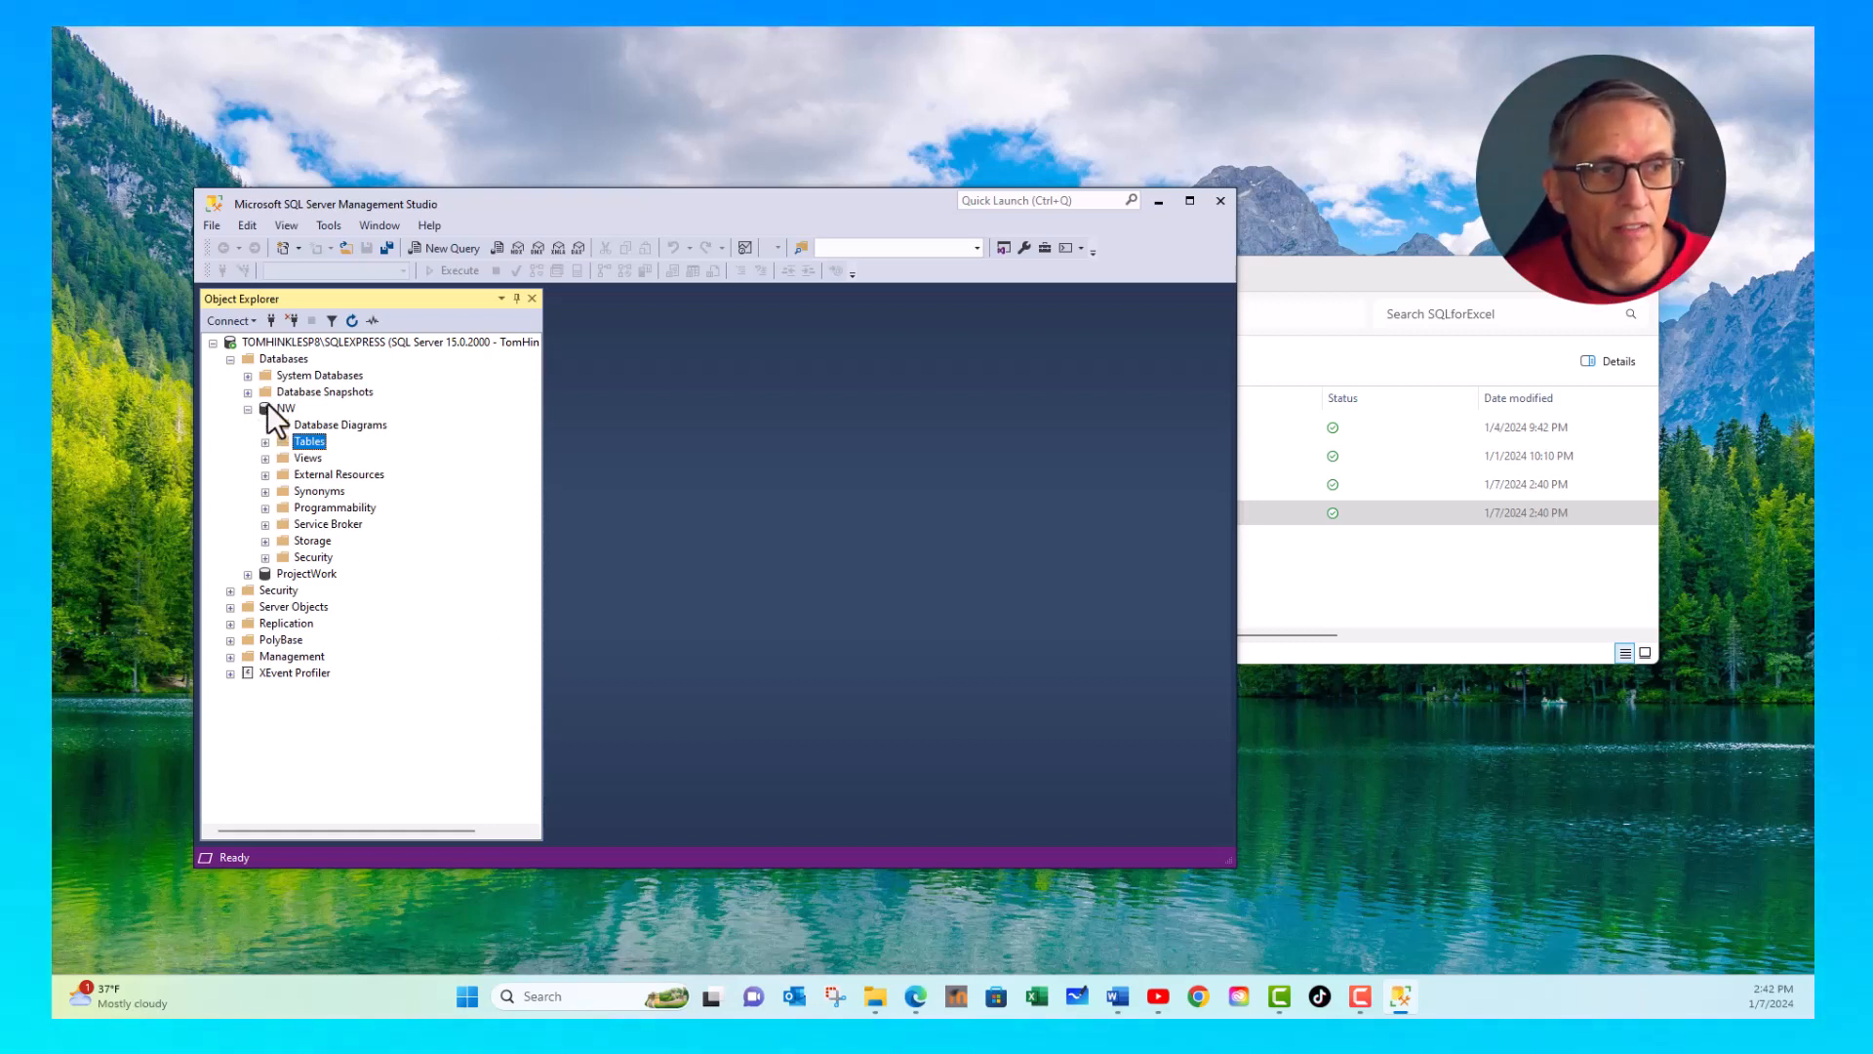
- Start the Import Flat File wizard for the NW database and proceed past its introduction
right_click(267, 402)
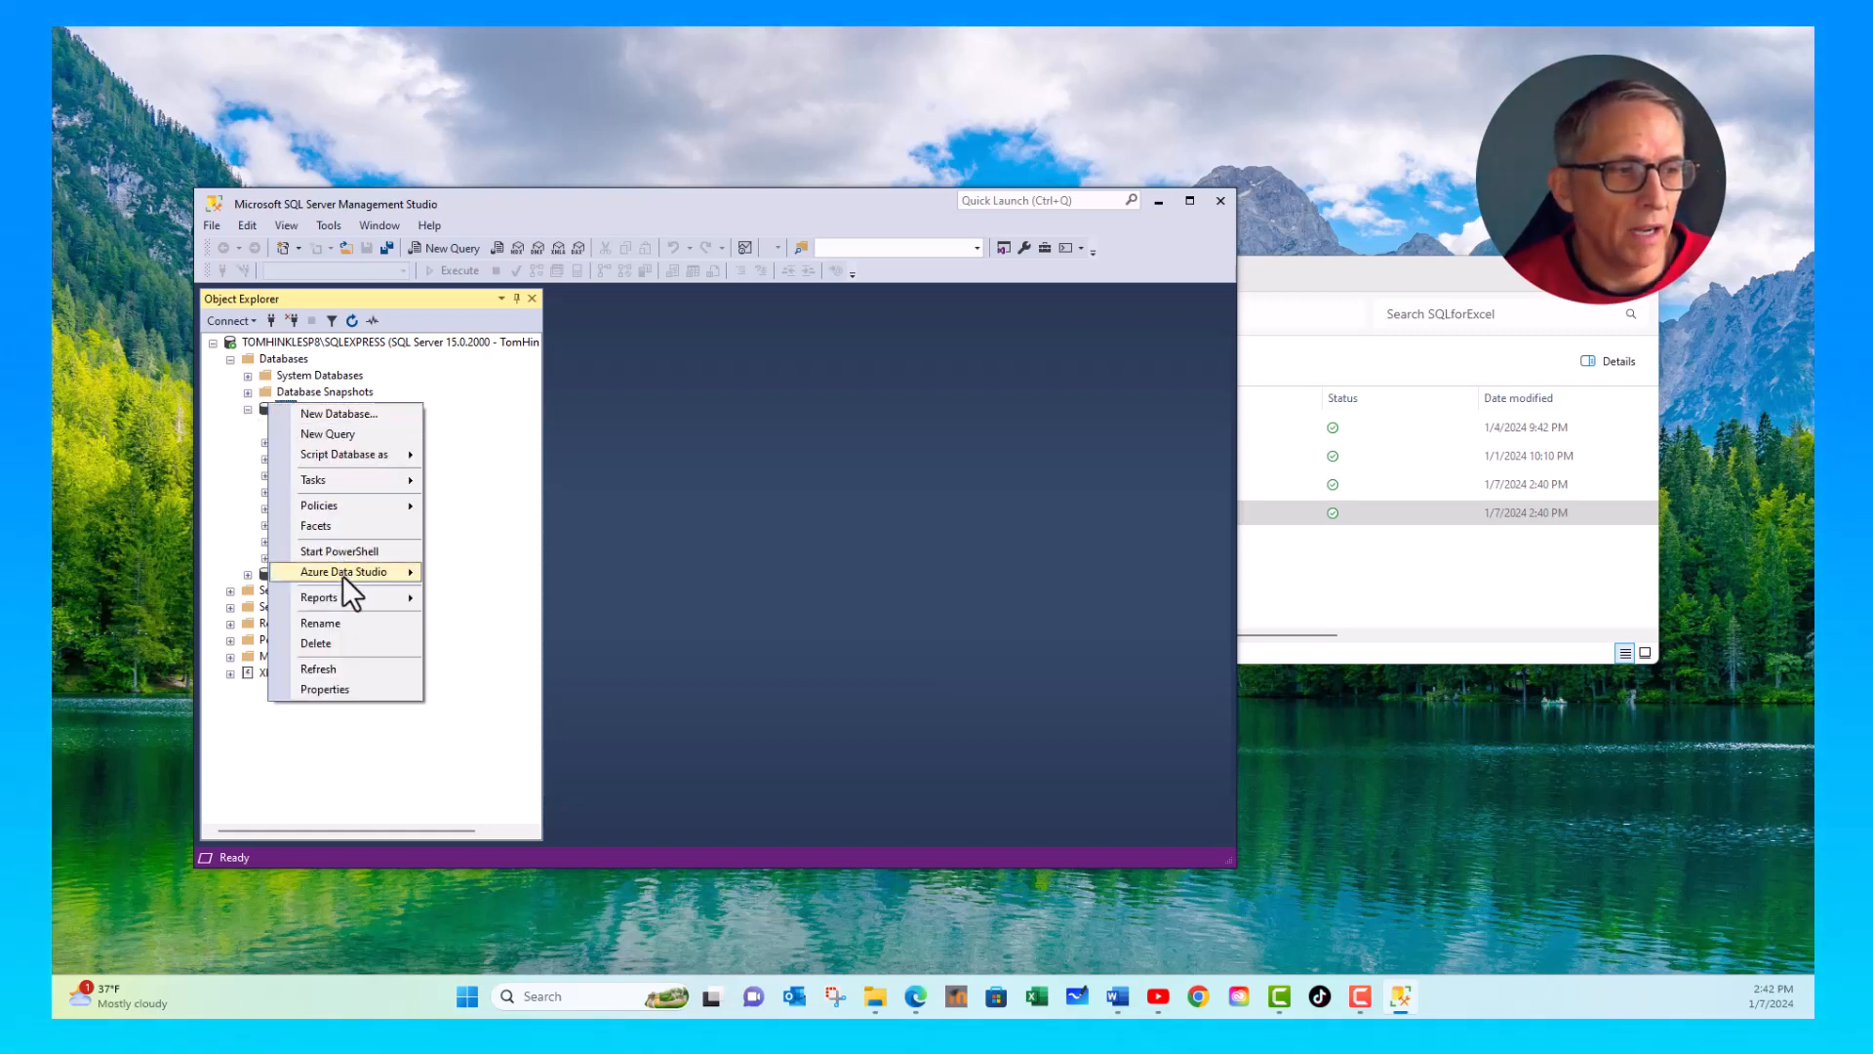
mouse_move(343, 475)
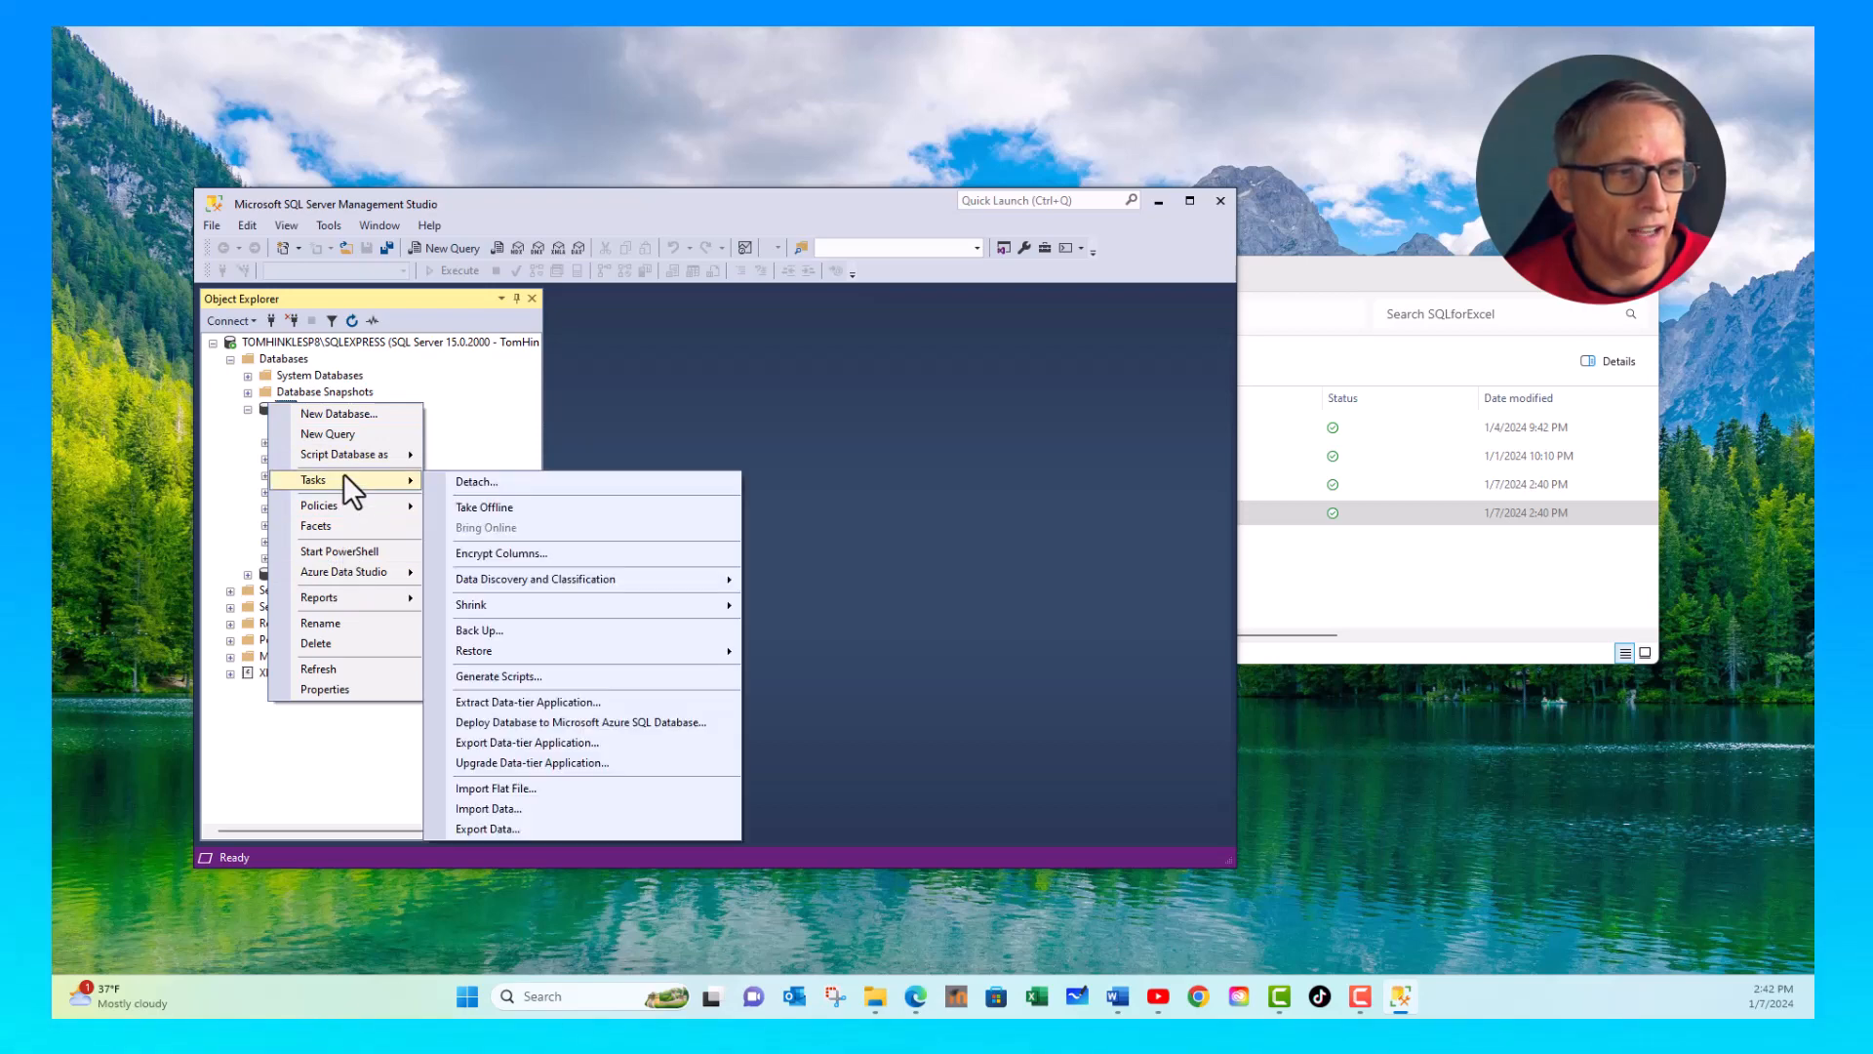
left_click(535, 786)
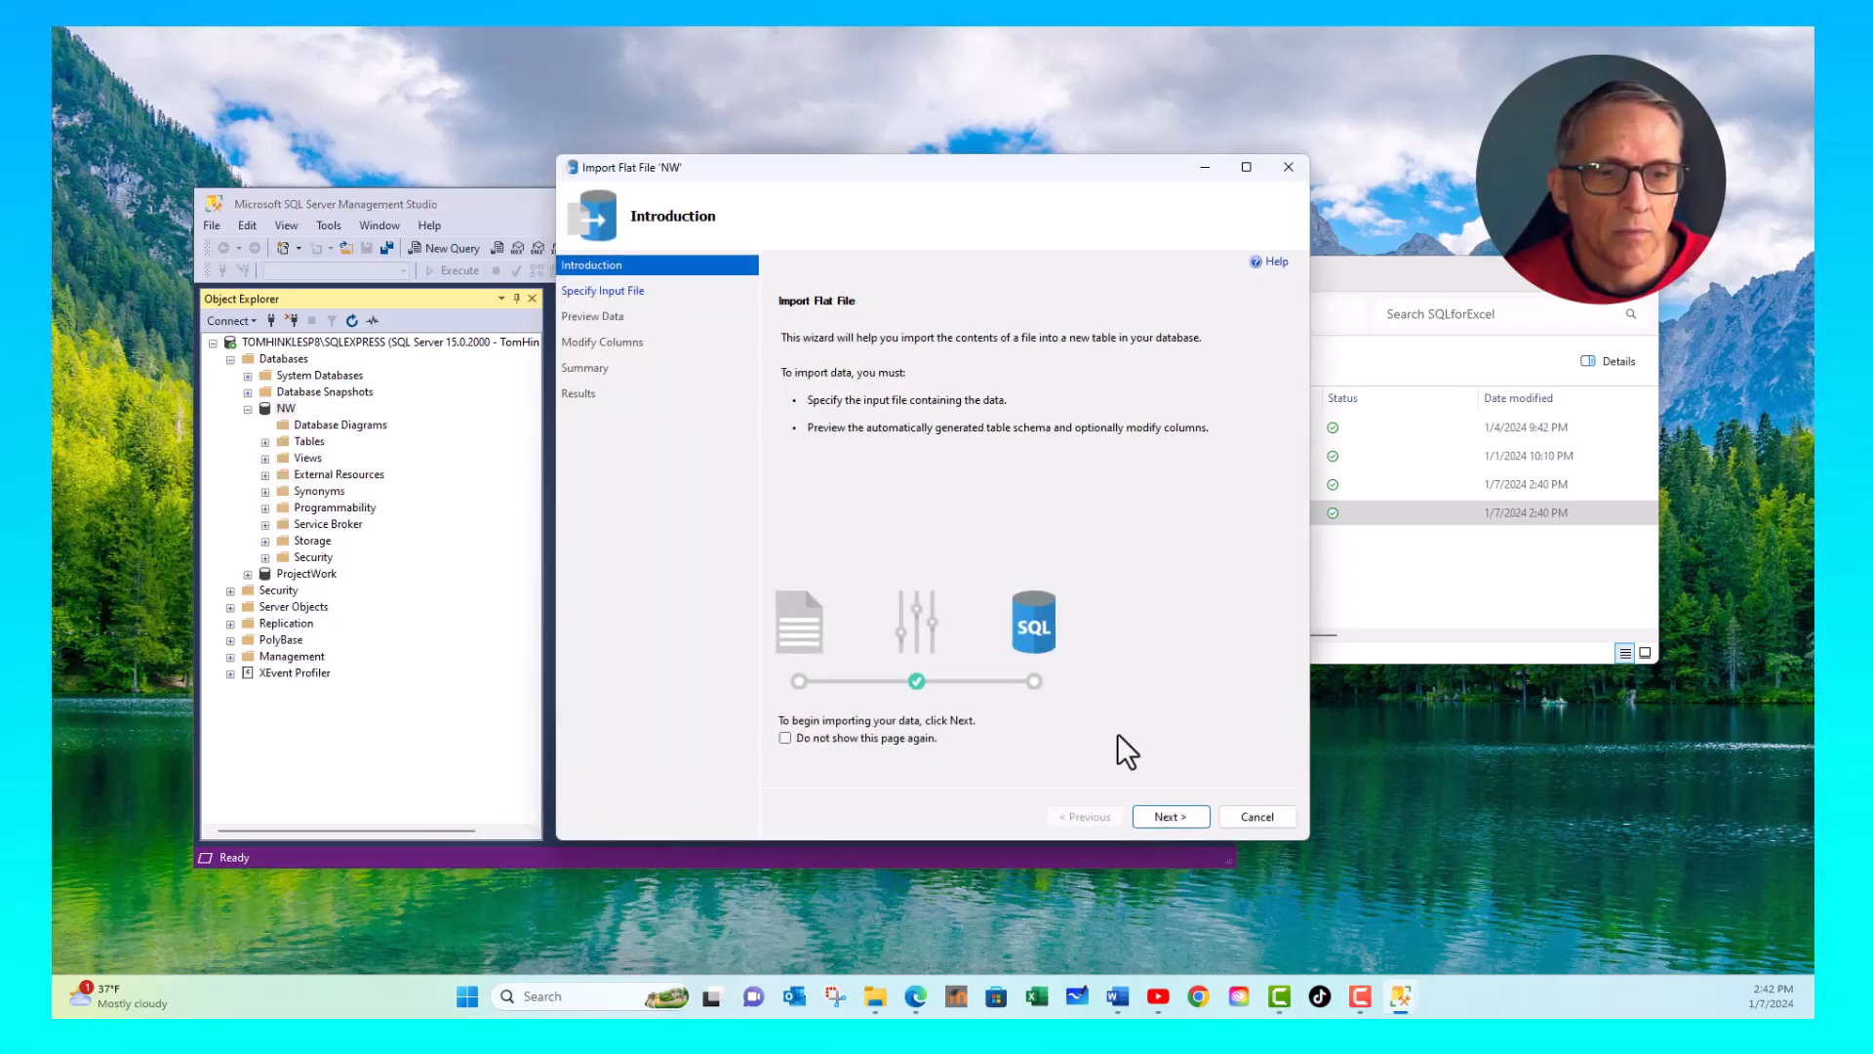
left_click(1192, 818)
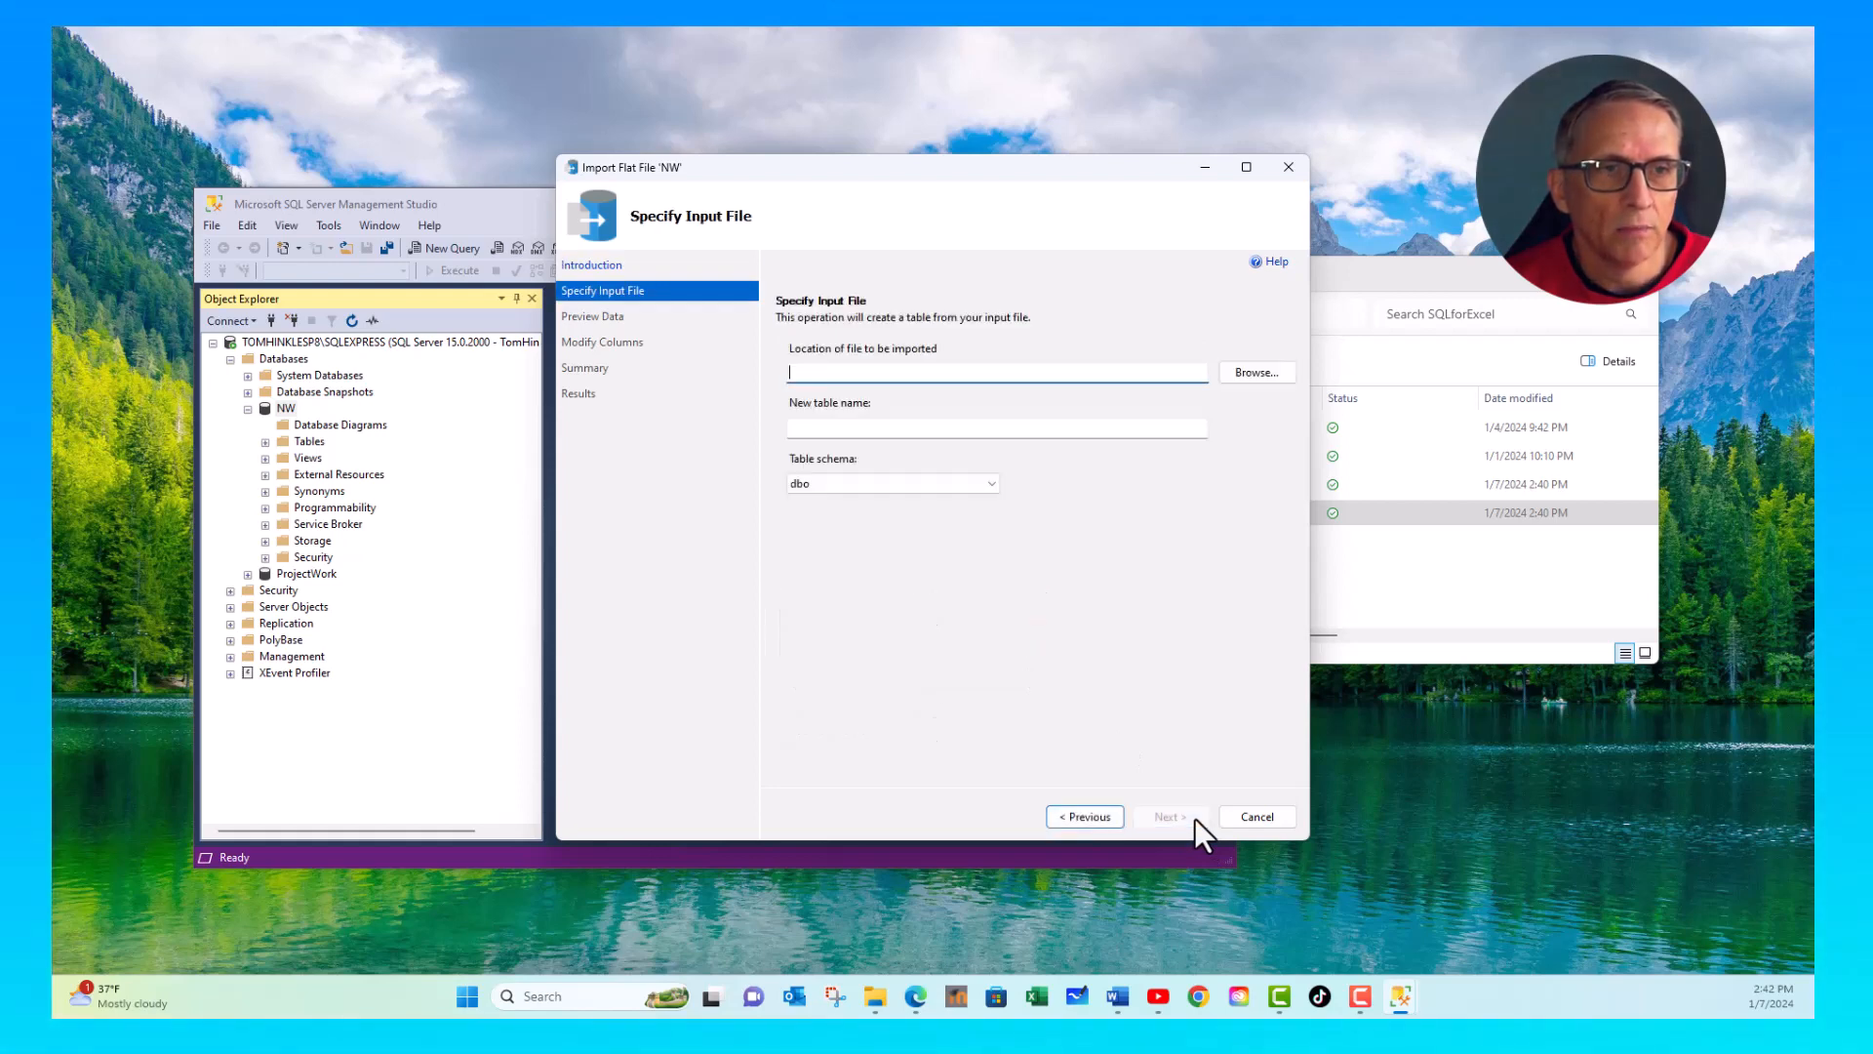
- Specify SQLforExcel.txt as the input file, name the new table NorthwindOrders and proceed to the data preview
left_click(1249, 372)
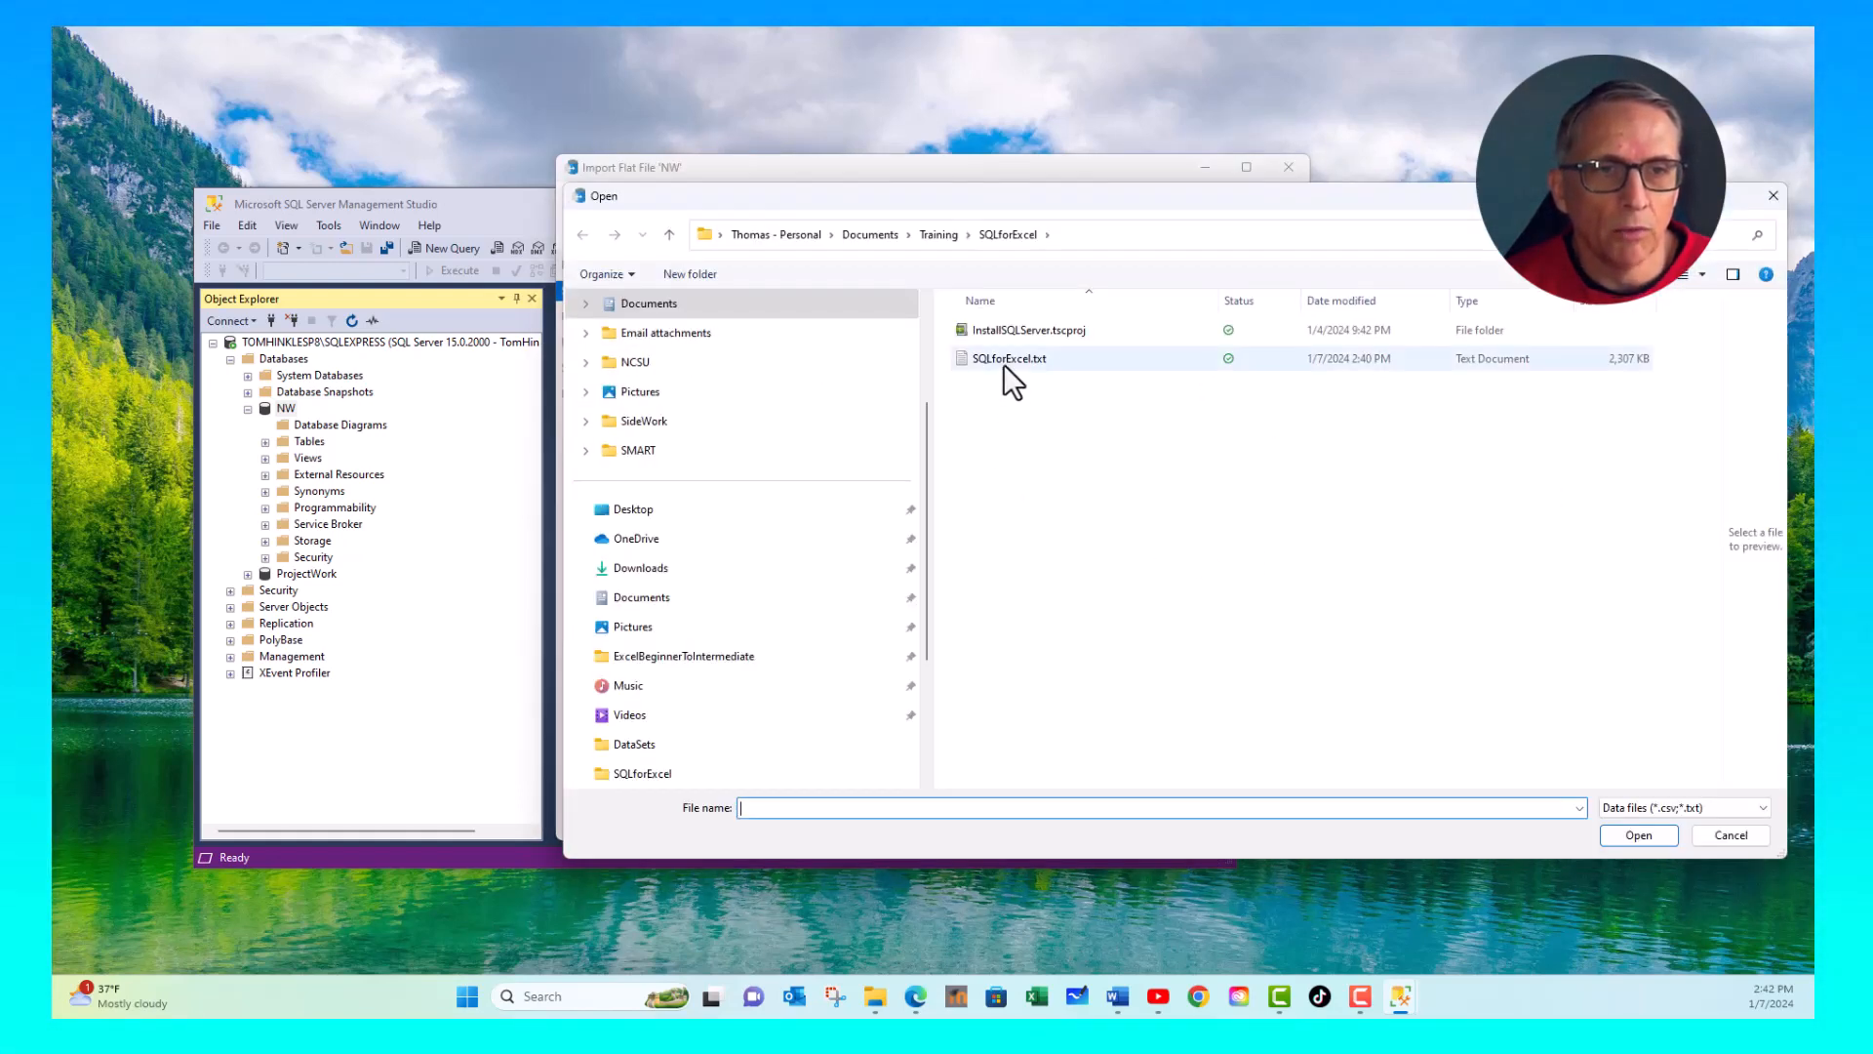
left_click(1003, 365)
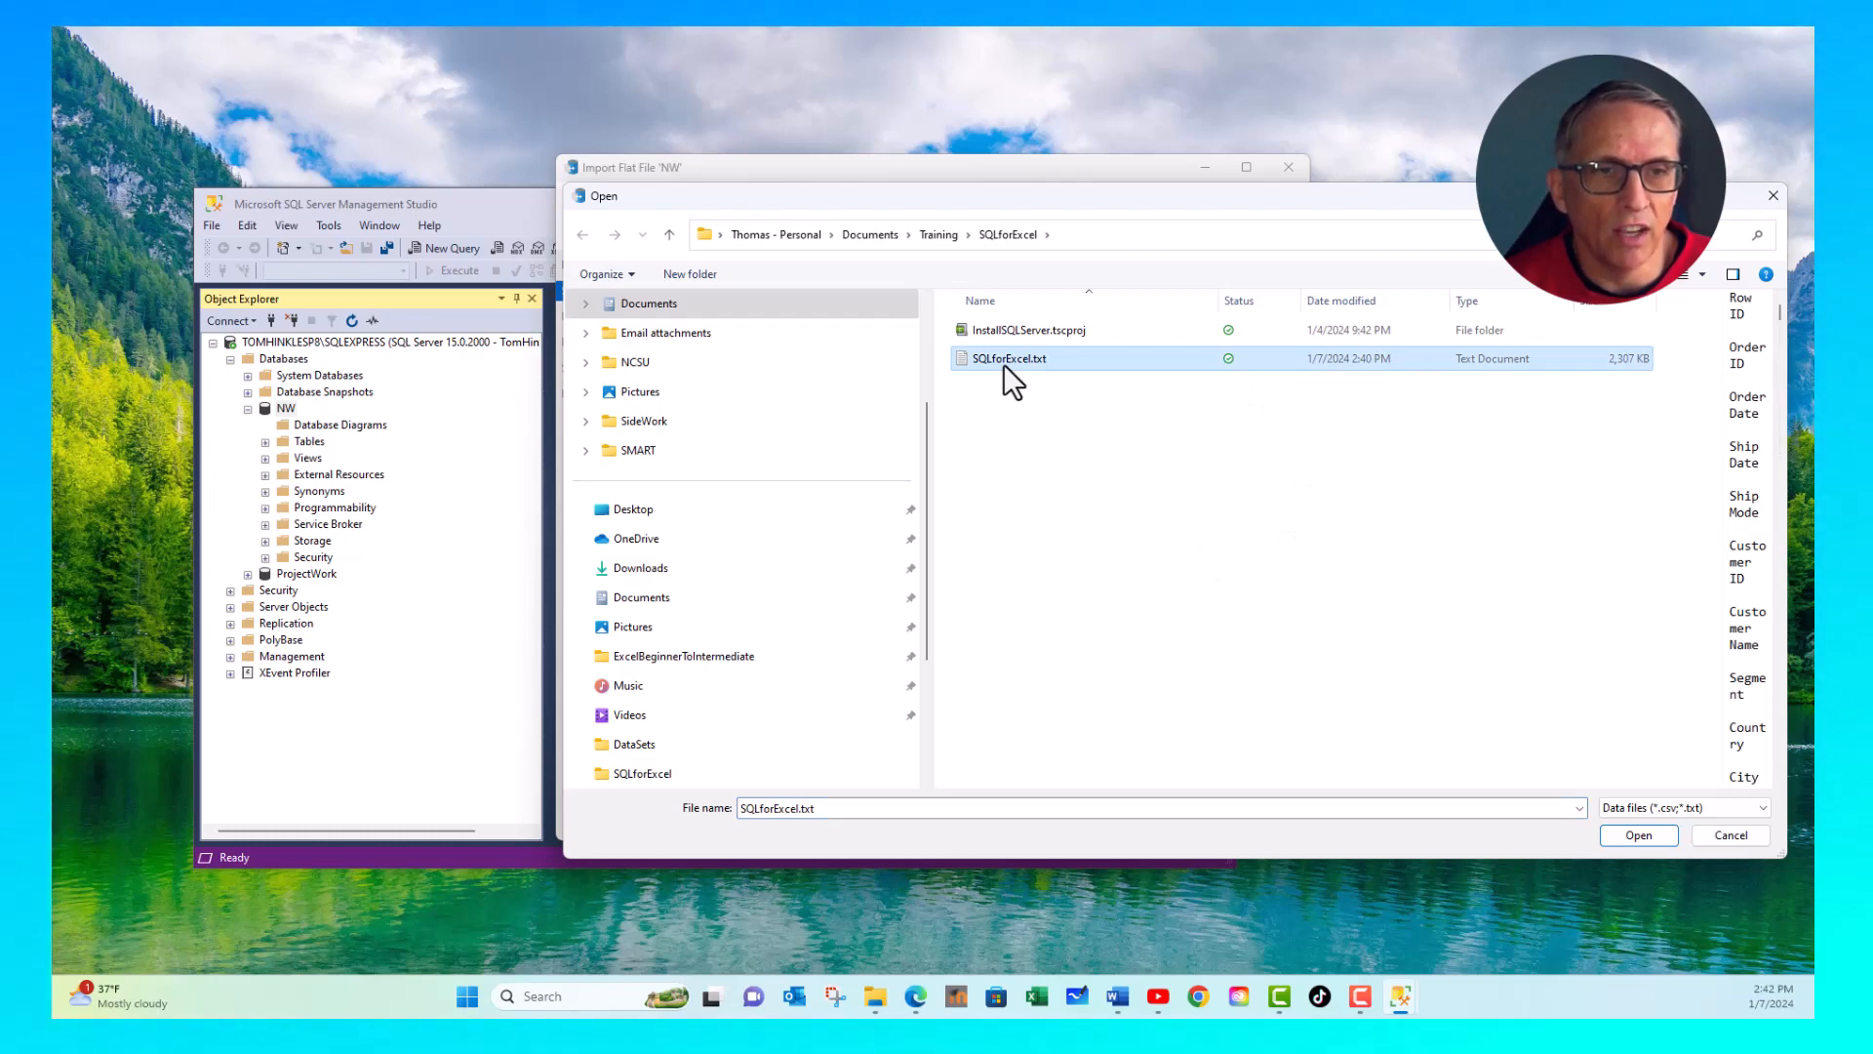
double_click(1003, 365)
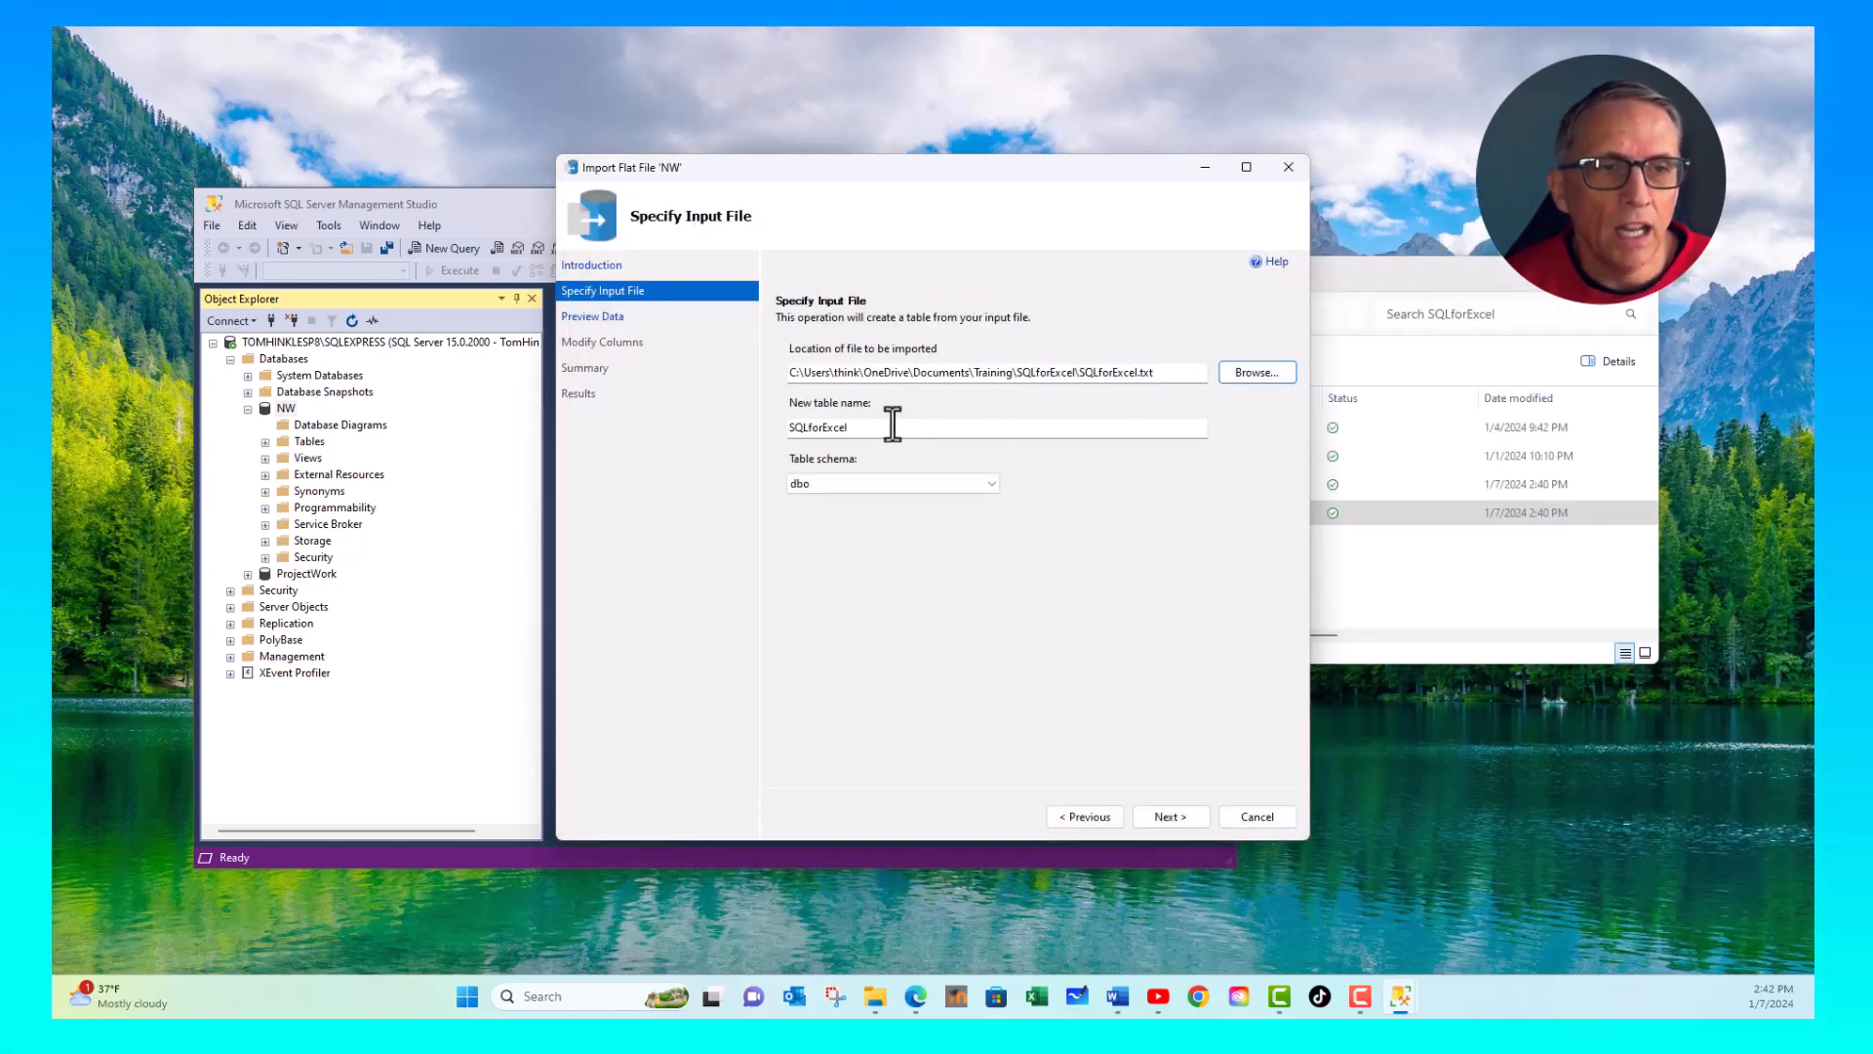
left_click_drag(893, 427, 798, 441)
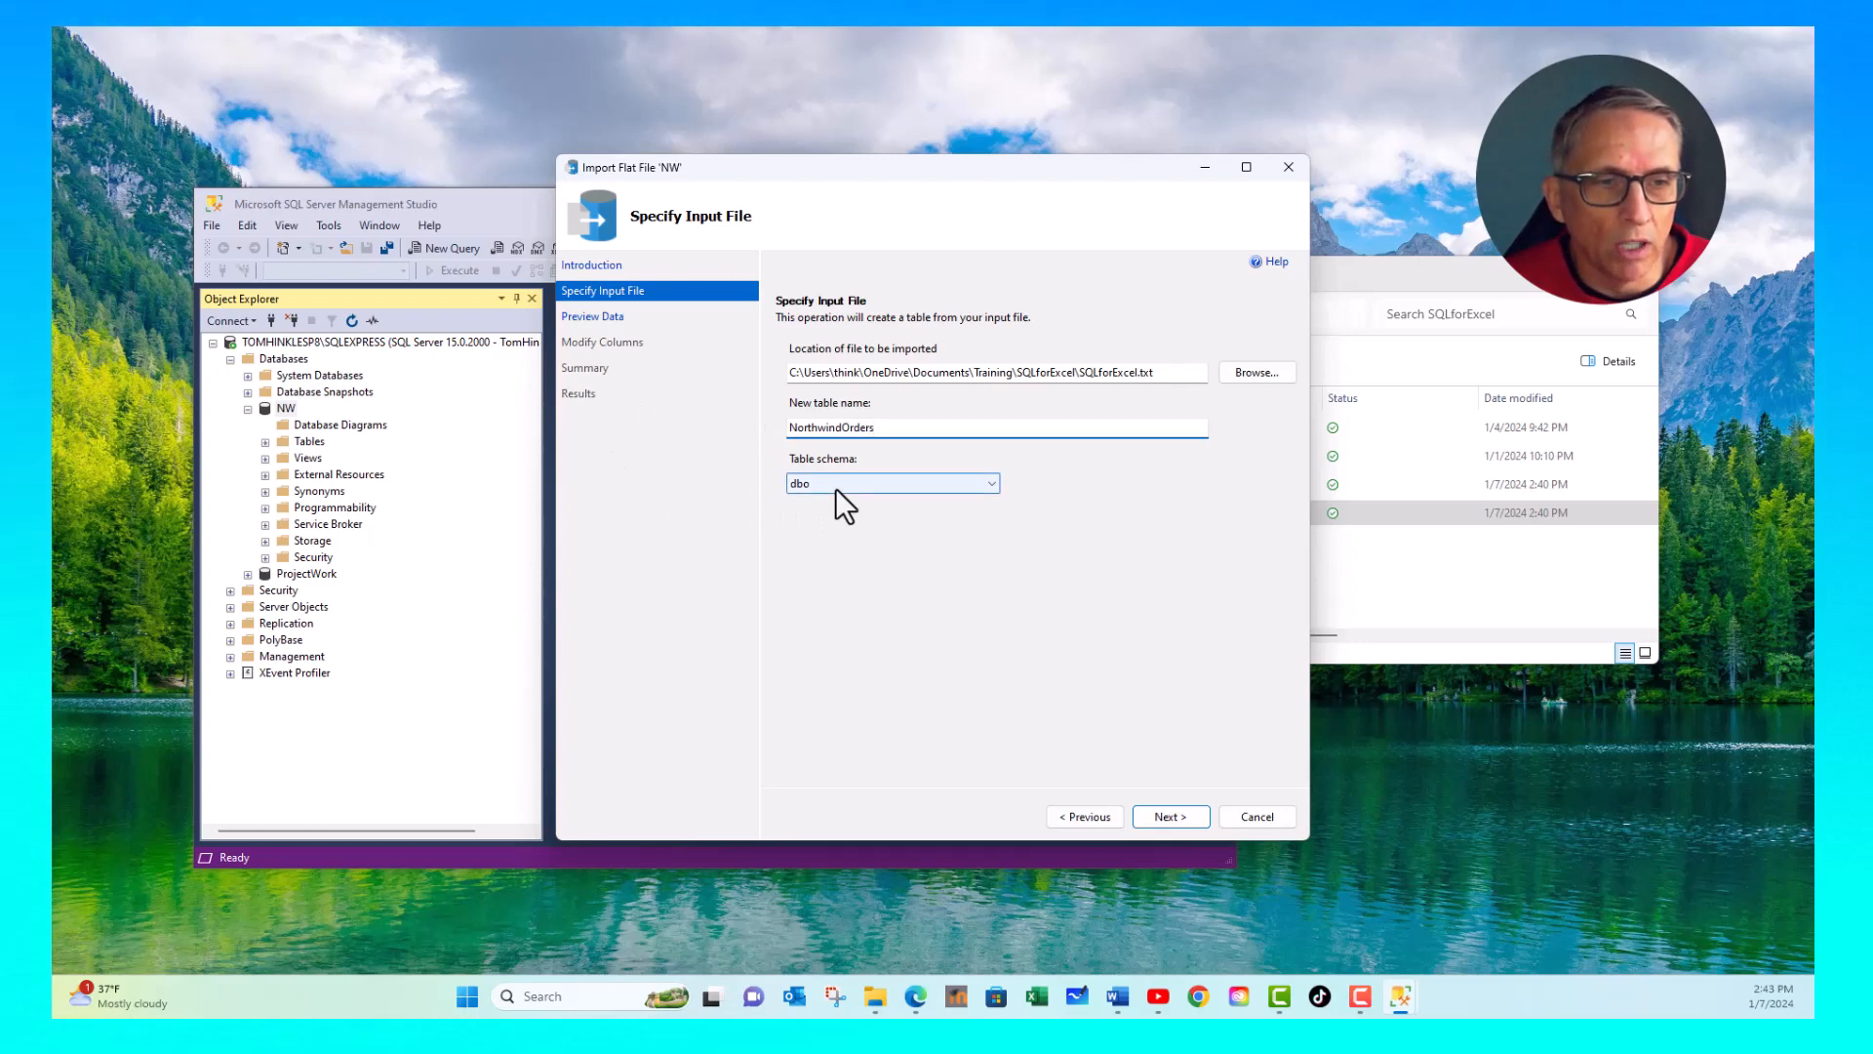
left_click(1171, 817)
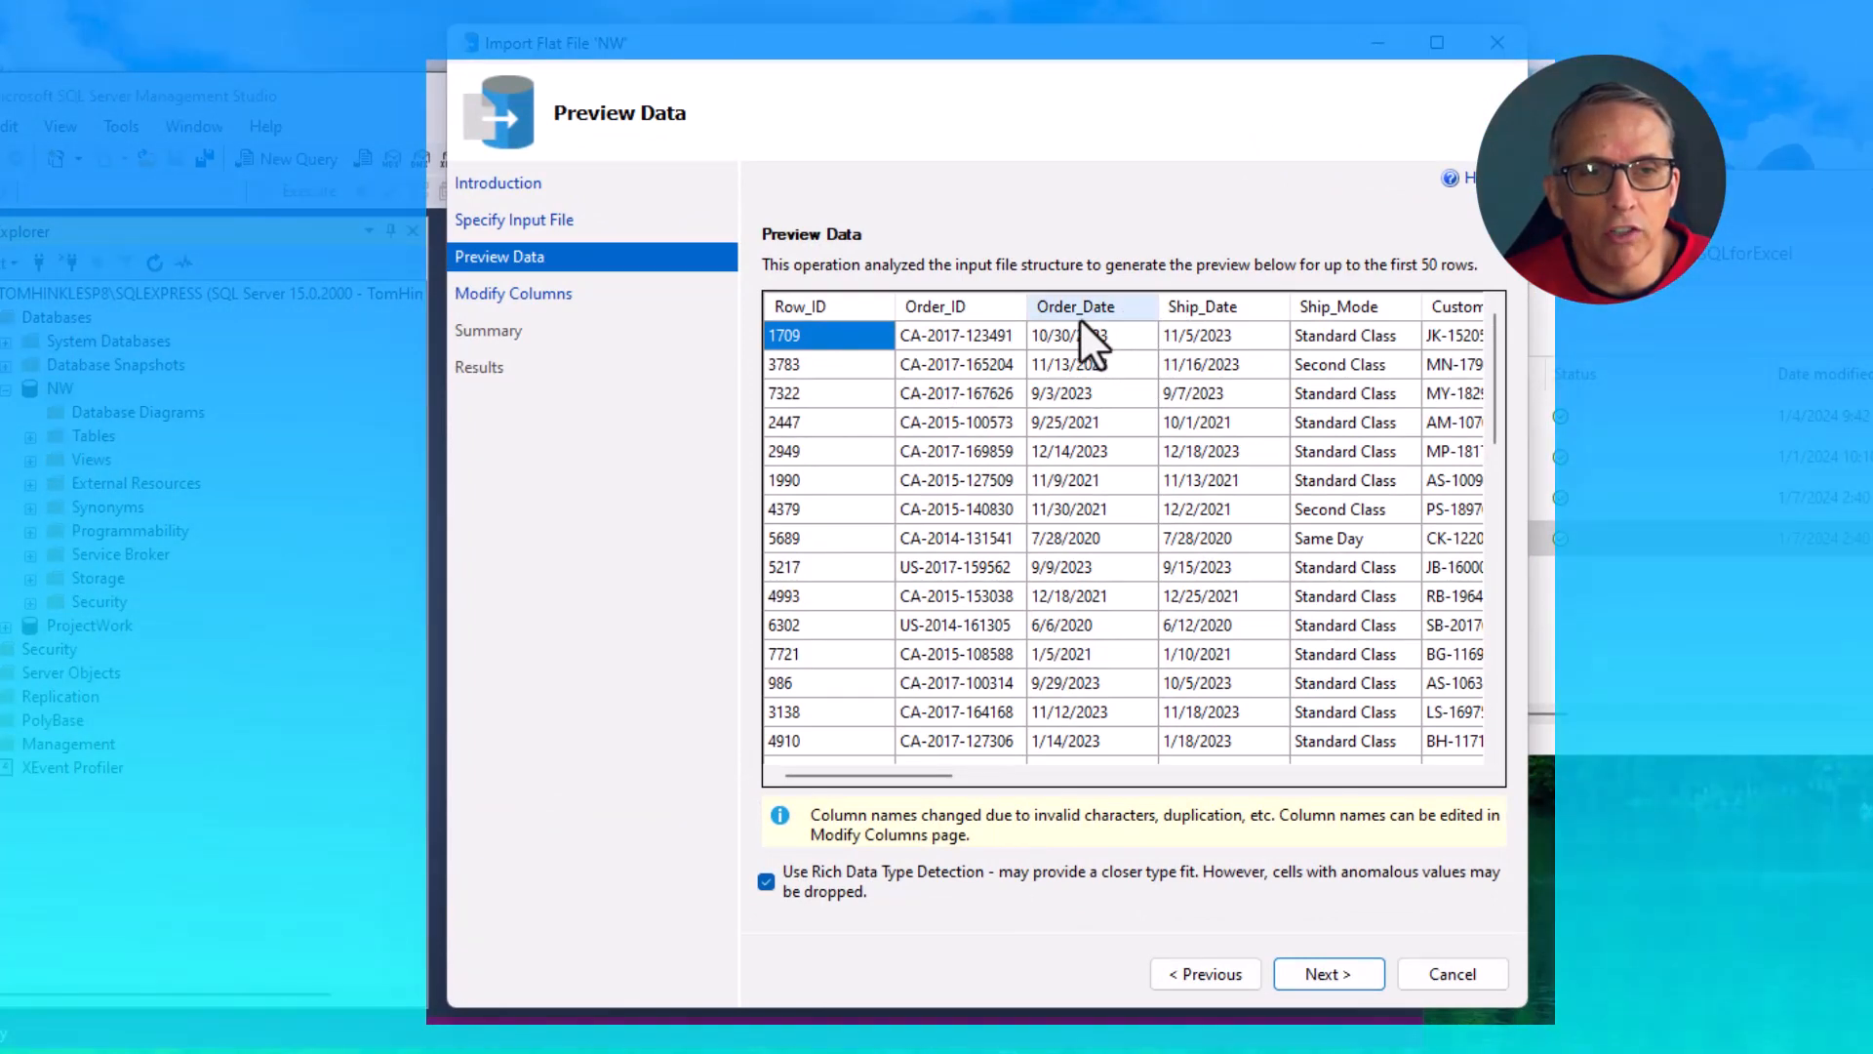
- Accept the data preview and set the data type of Row_ID to nvarchar(50) and Product_Name to nvarchar(MAX)
left_click(1327, 974)
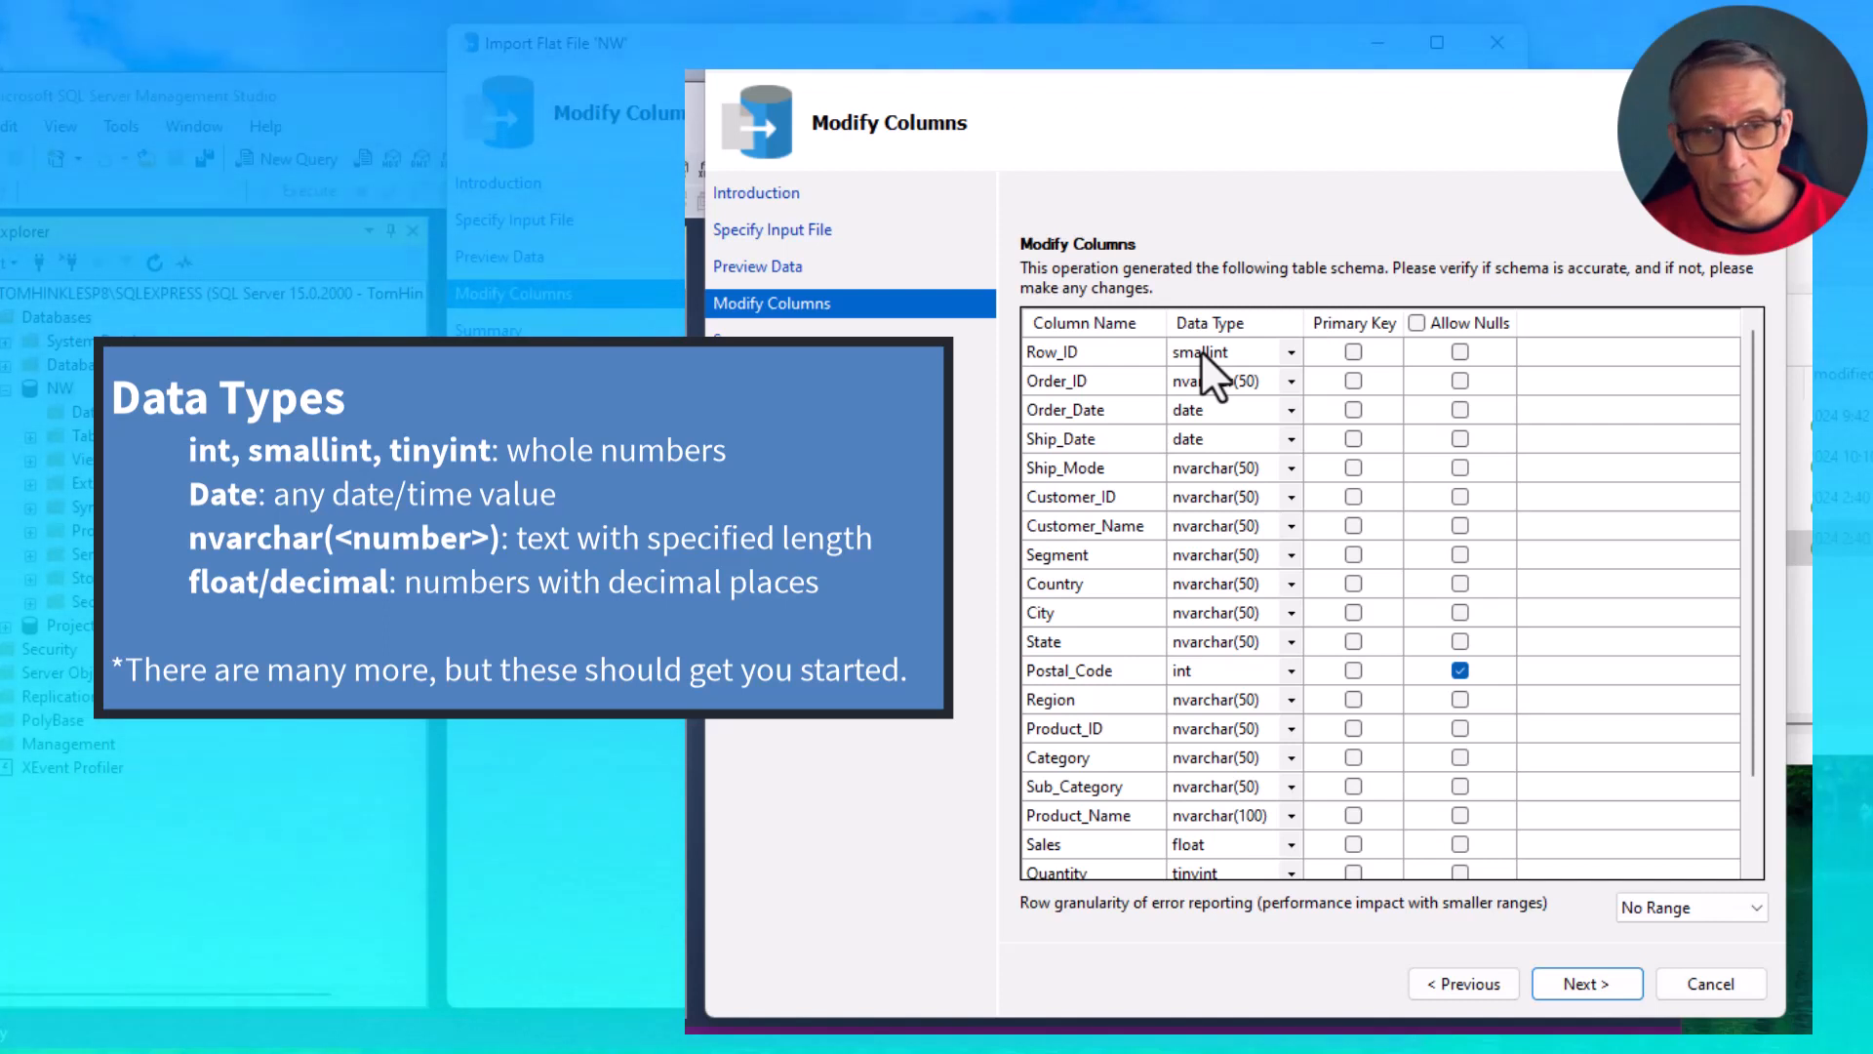
left_click(1290, 349)
left_click(1290, 349)
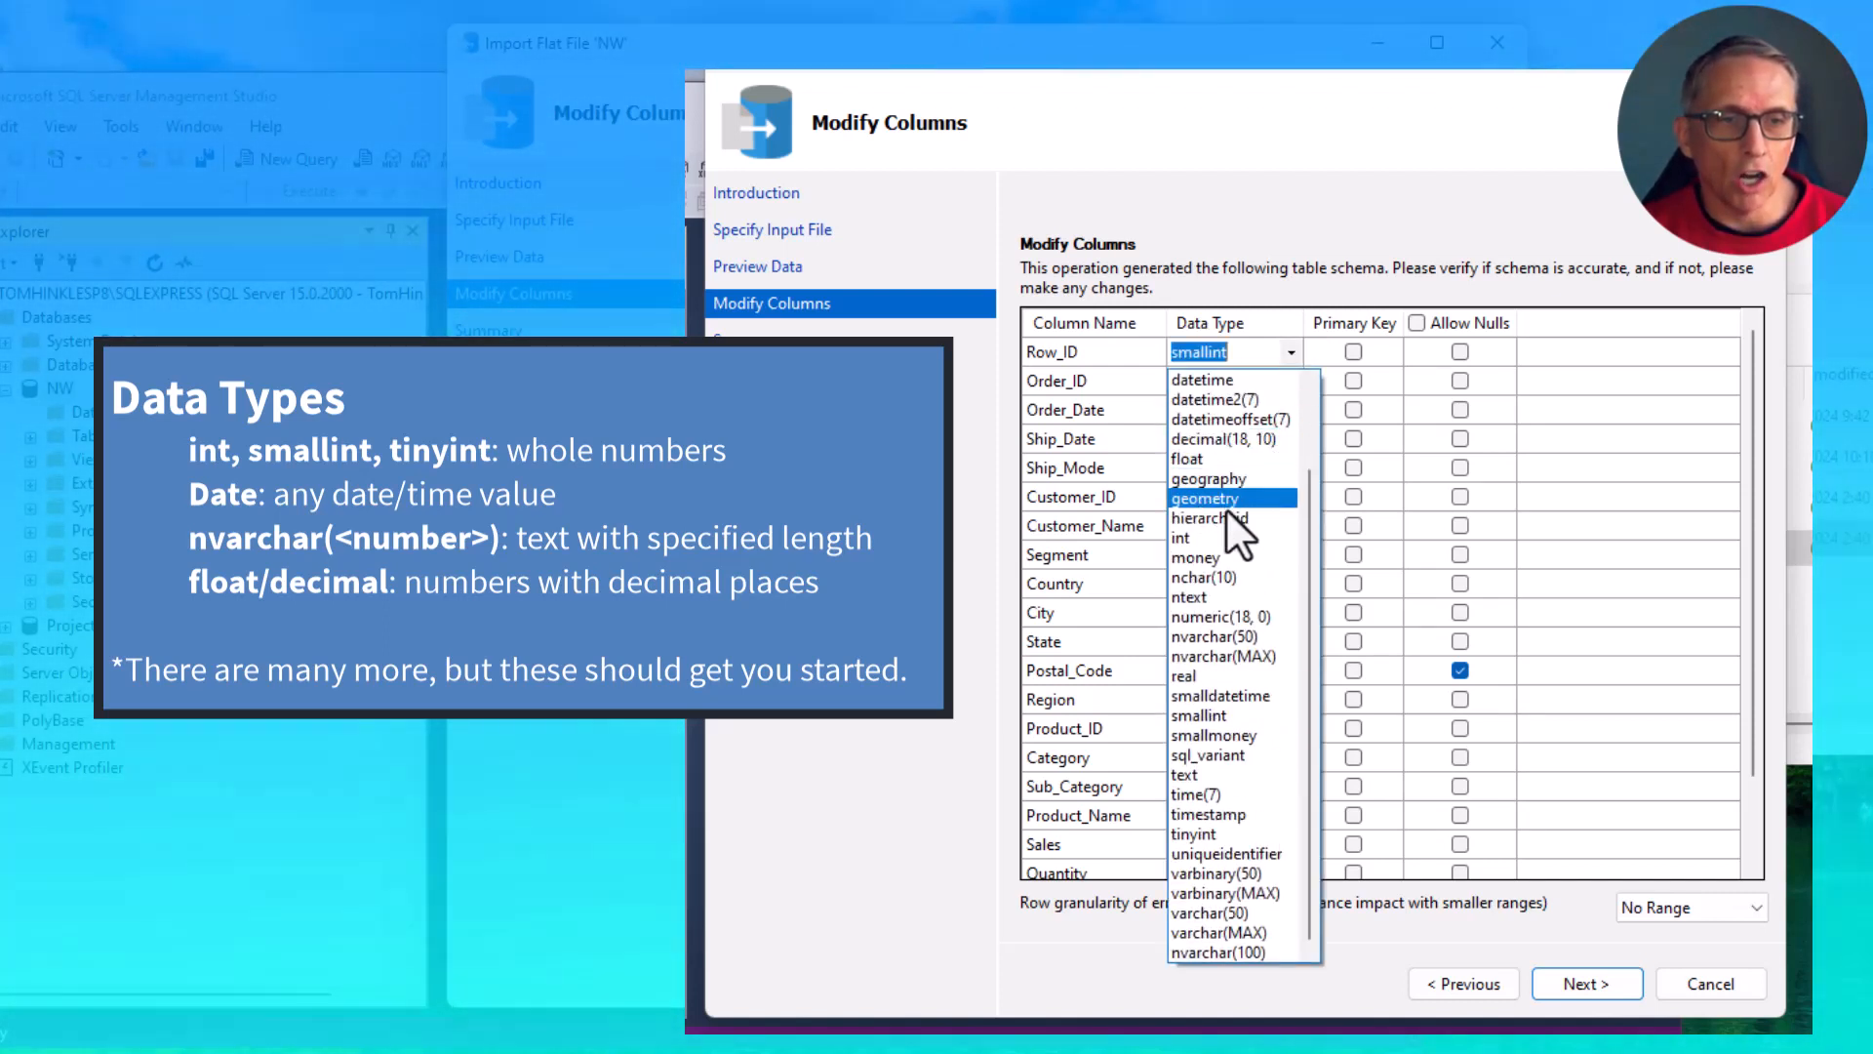
left_click(1208, 634)
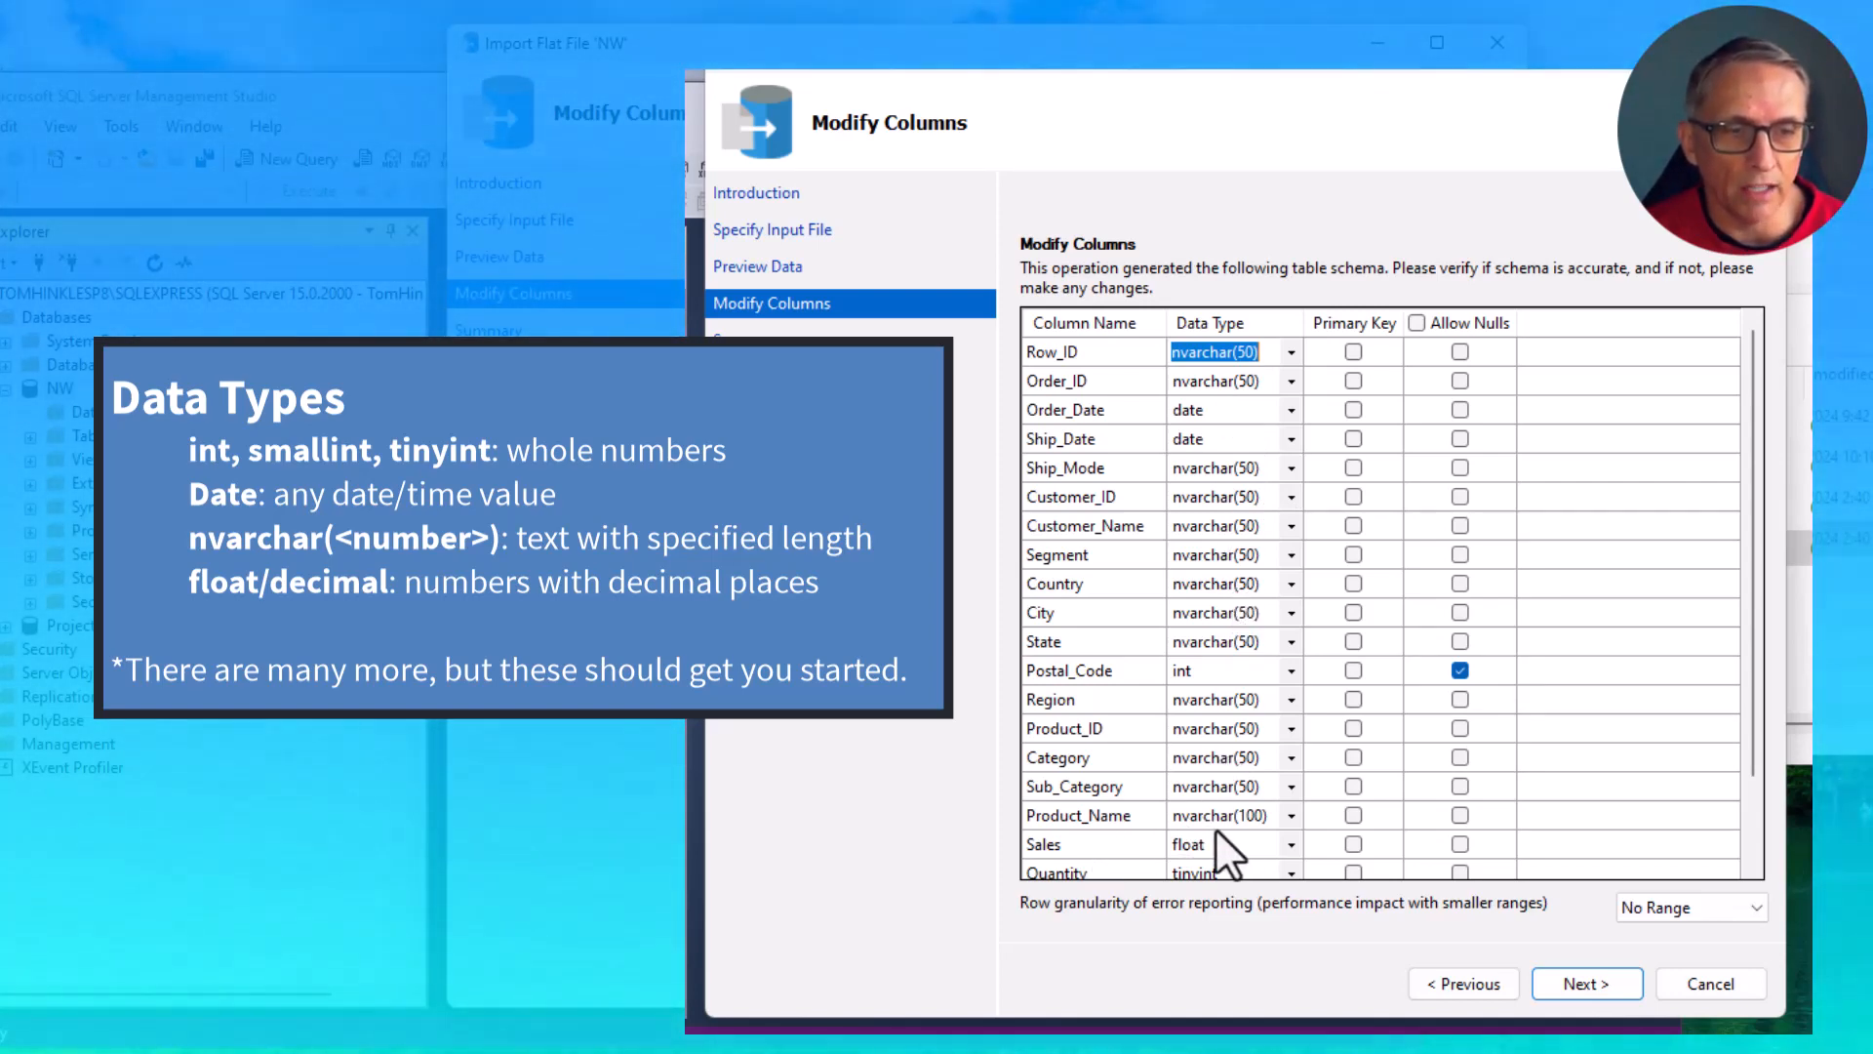
left_click(1288, 817)
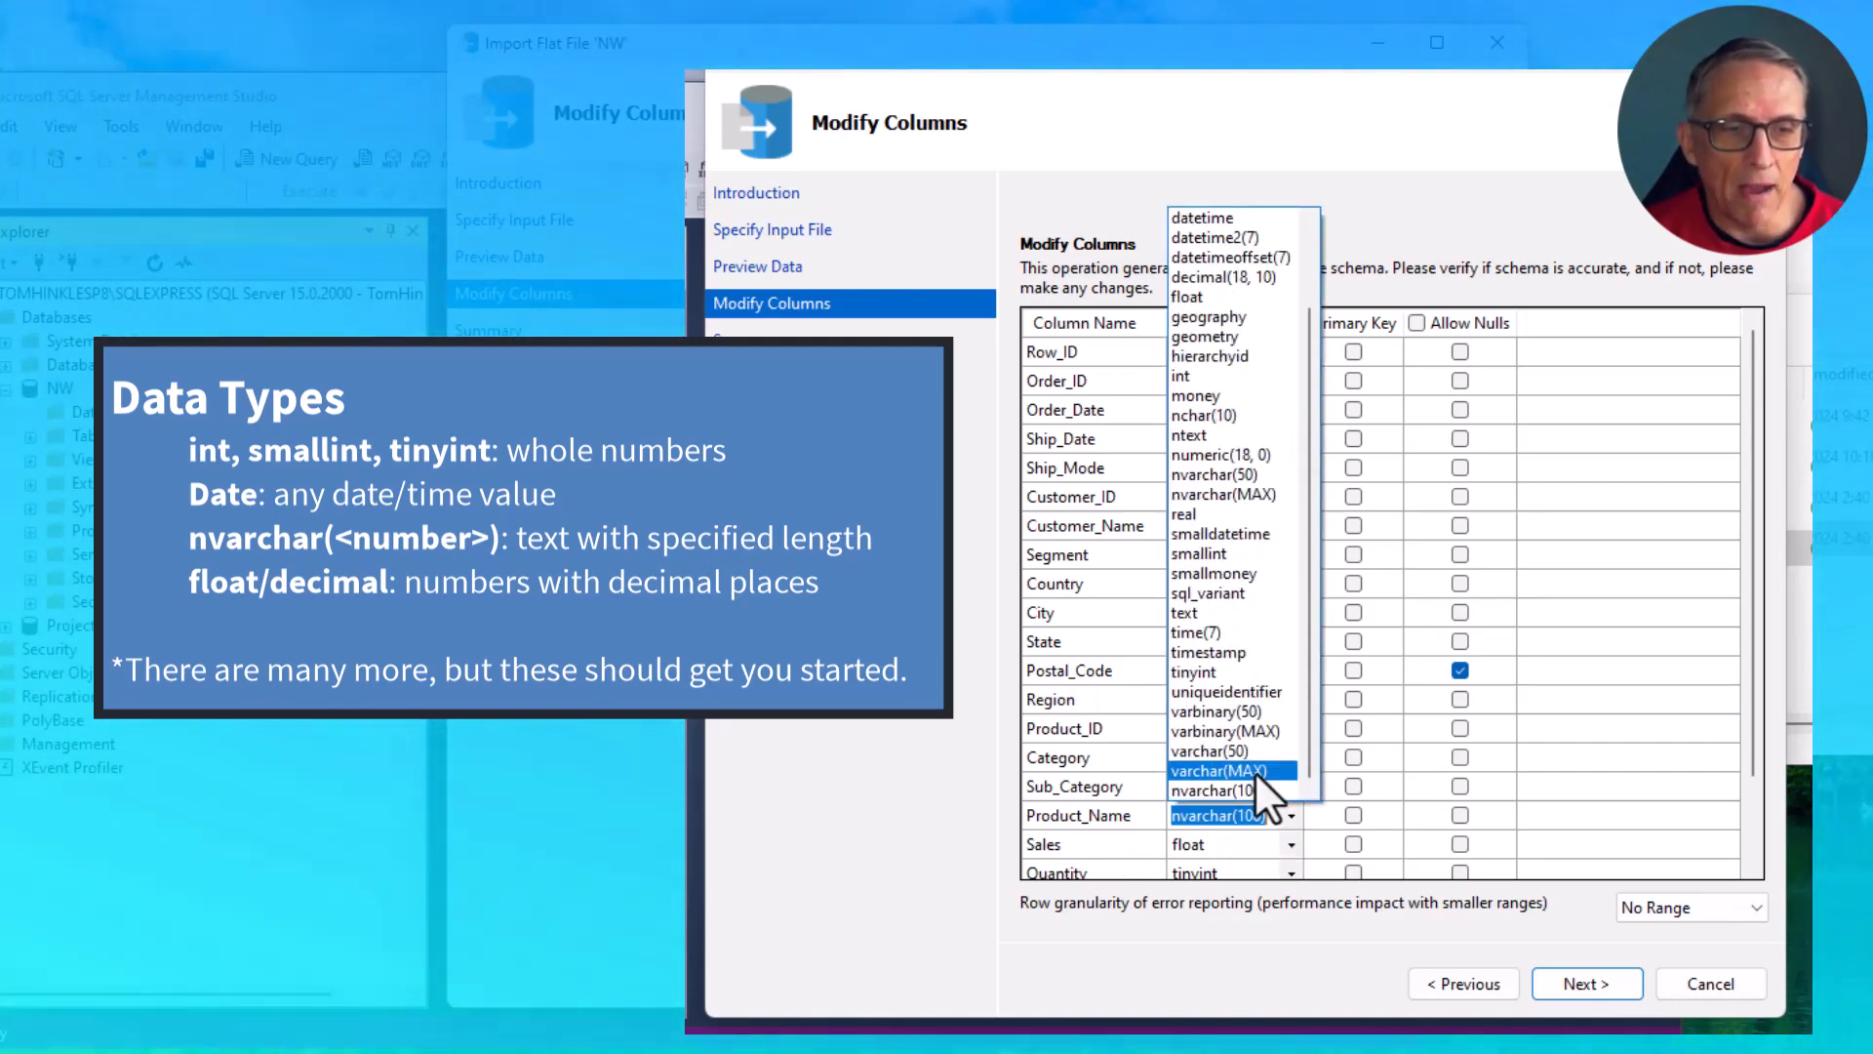
left_click(1227, 496)
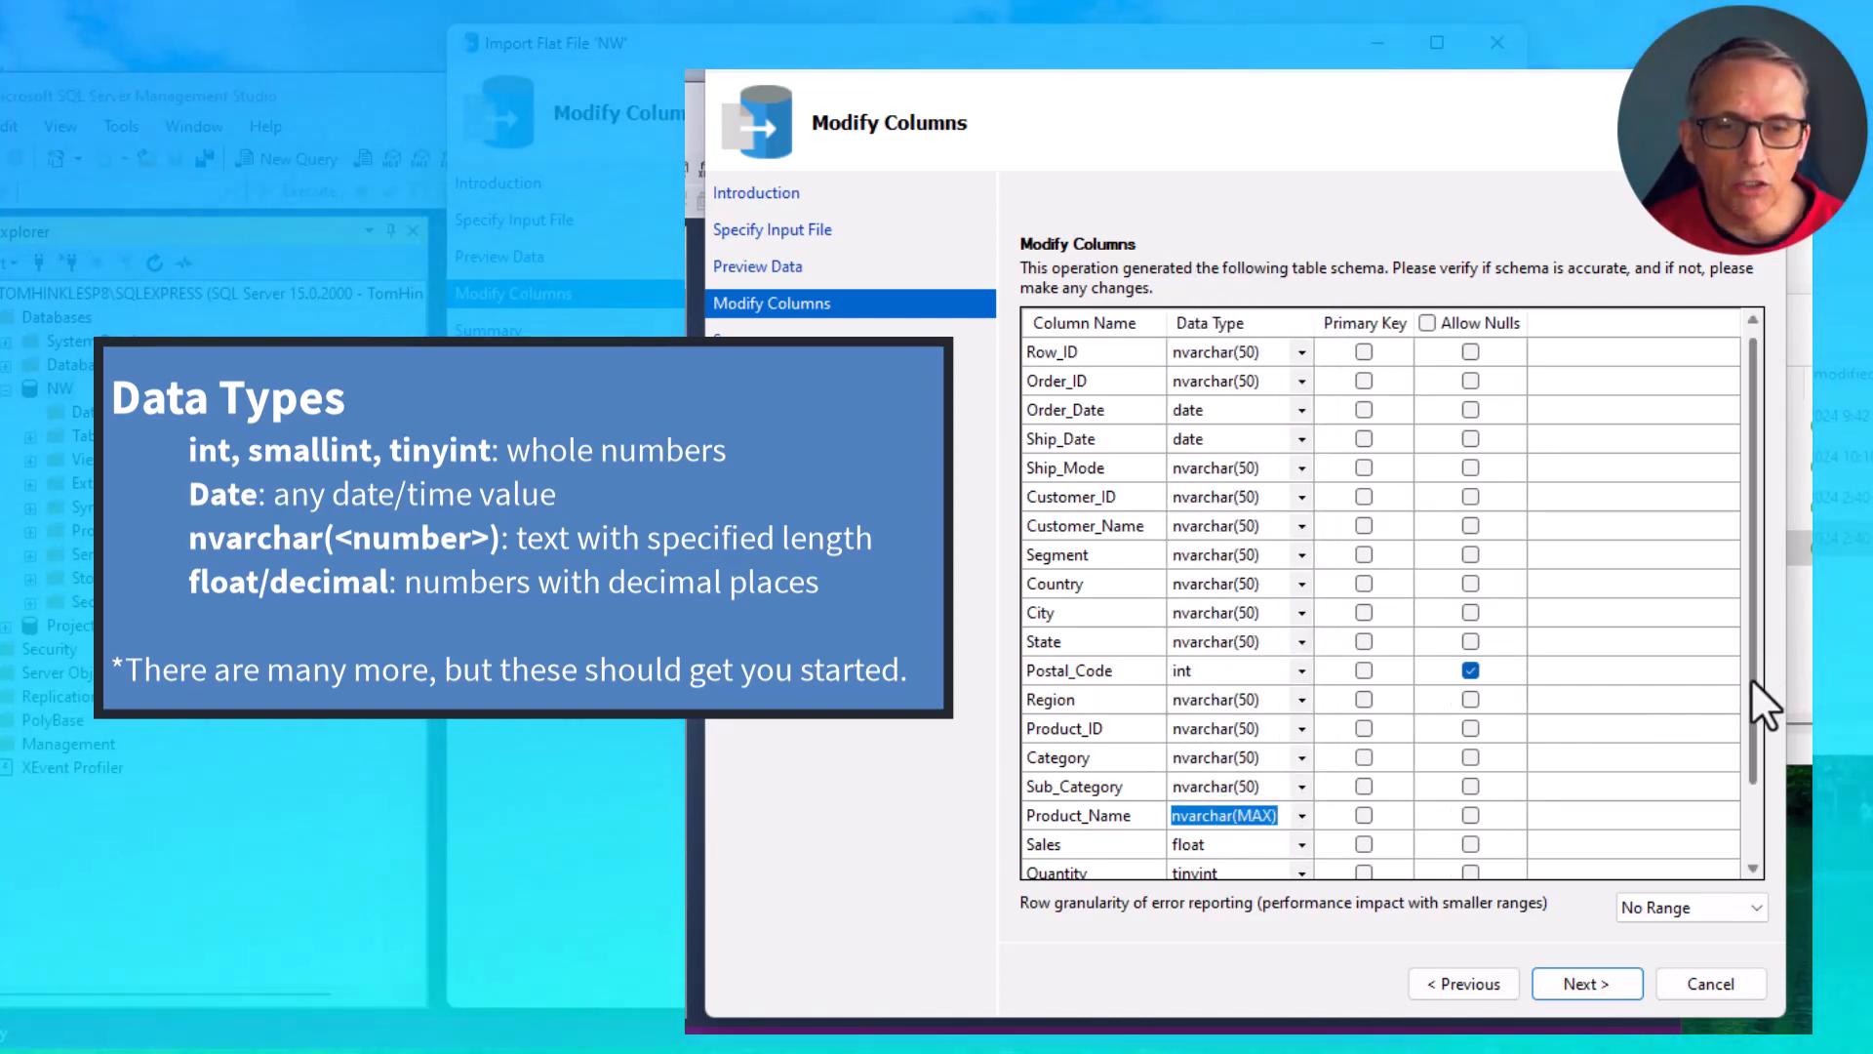
- Set the data type of Sales to decimal(18, 10) and of Quantity to int
left_click_drag(1751, 677, 1743, 805)
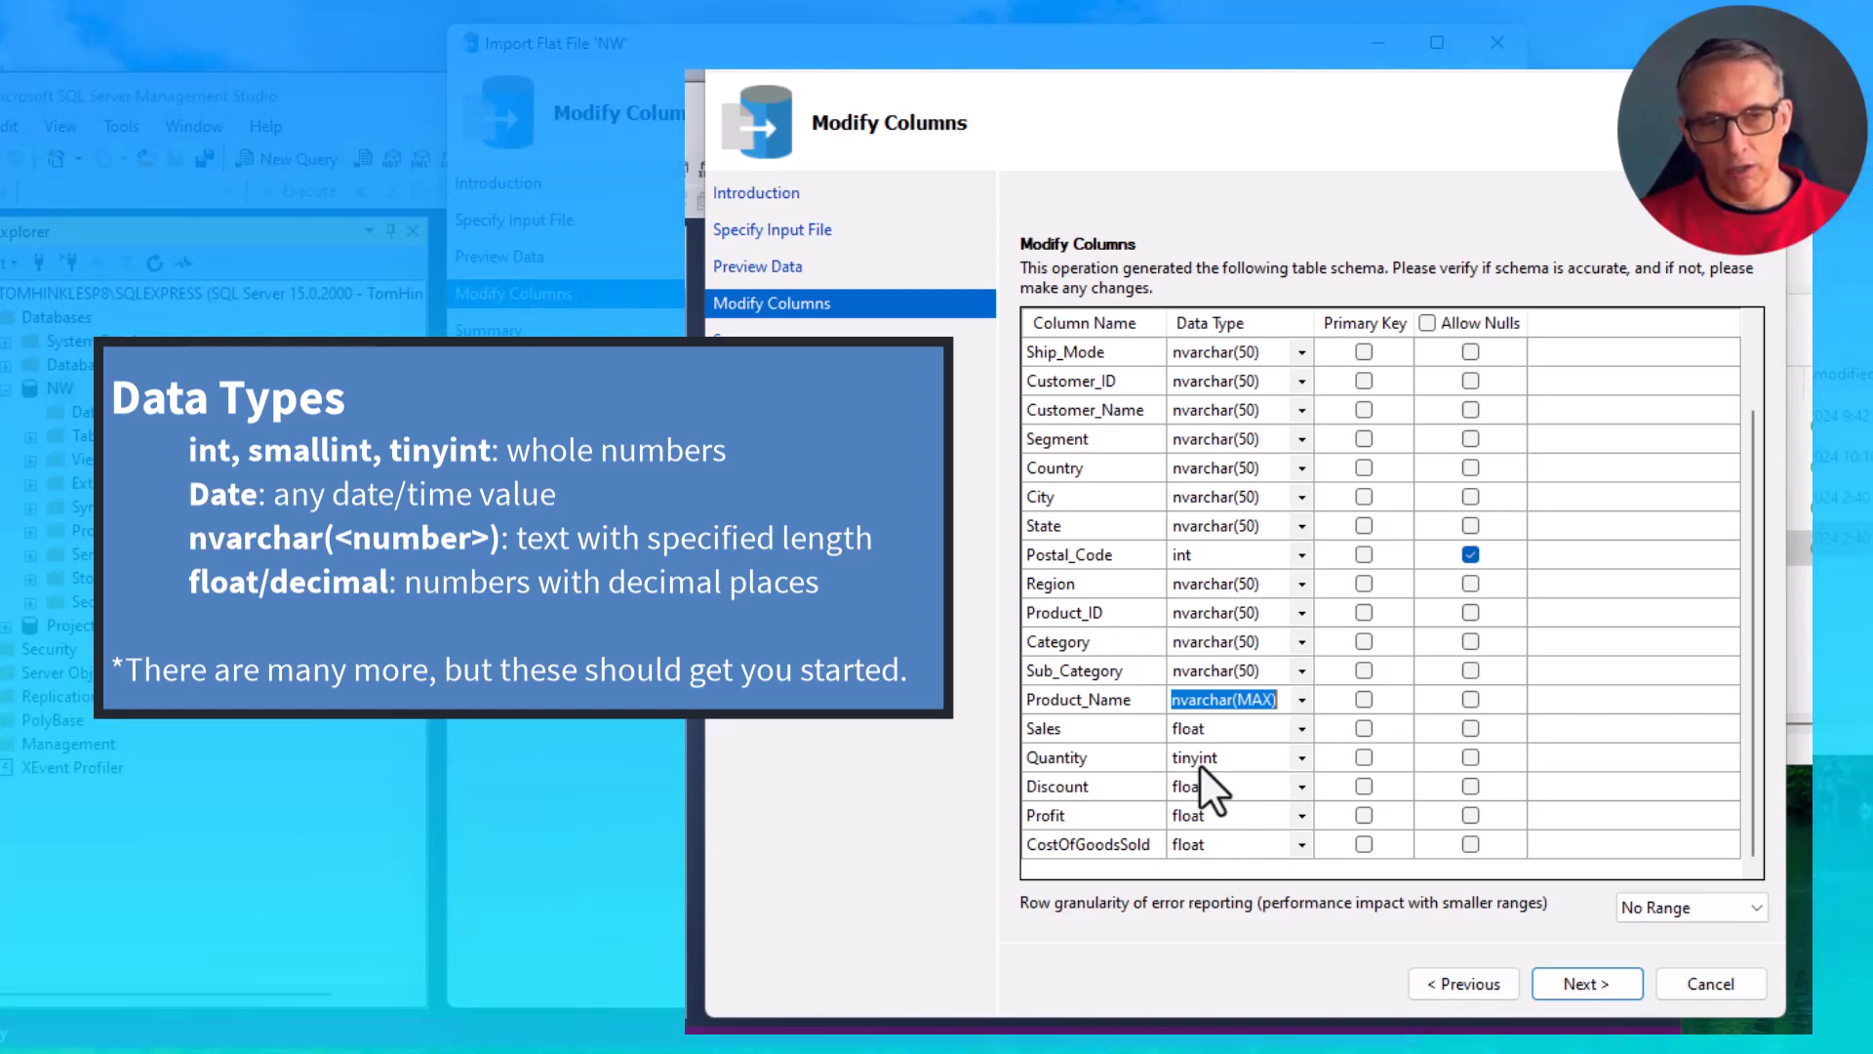
left_click(1300, 729)
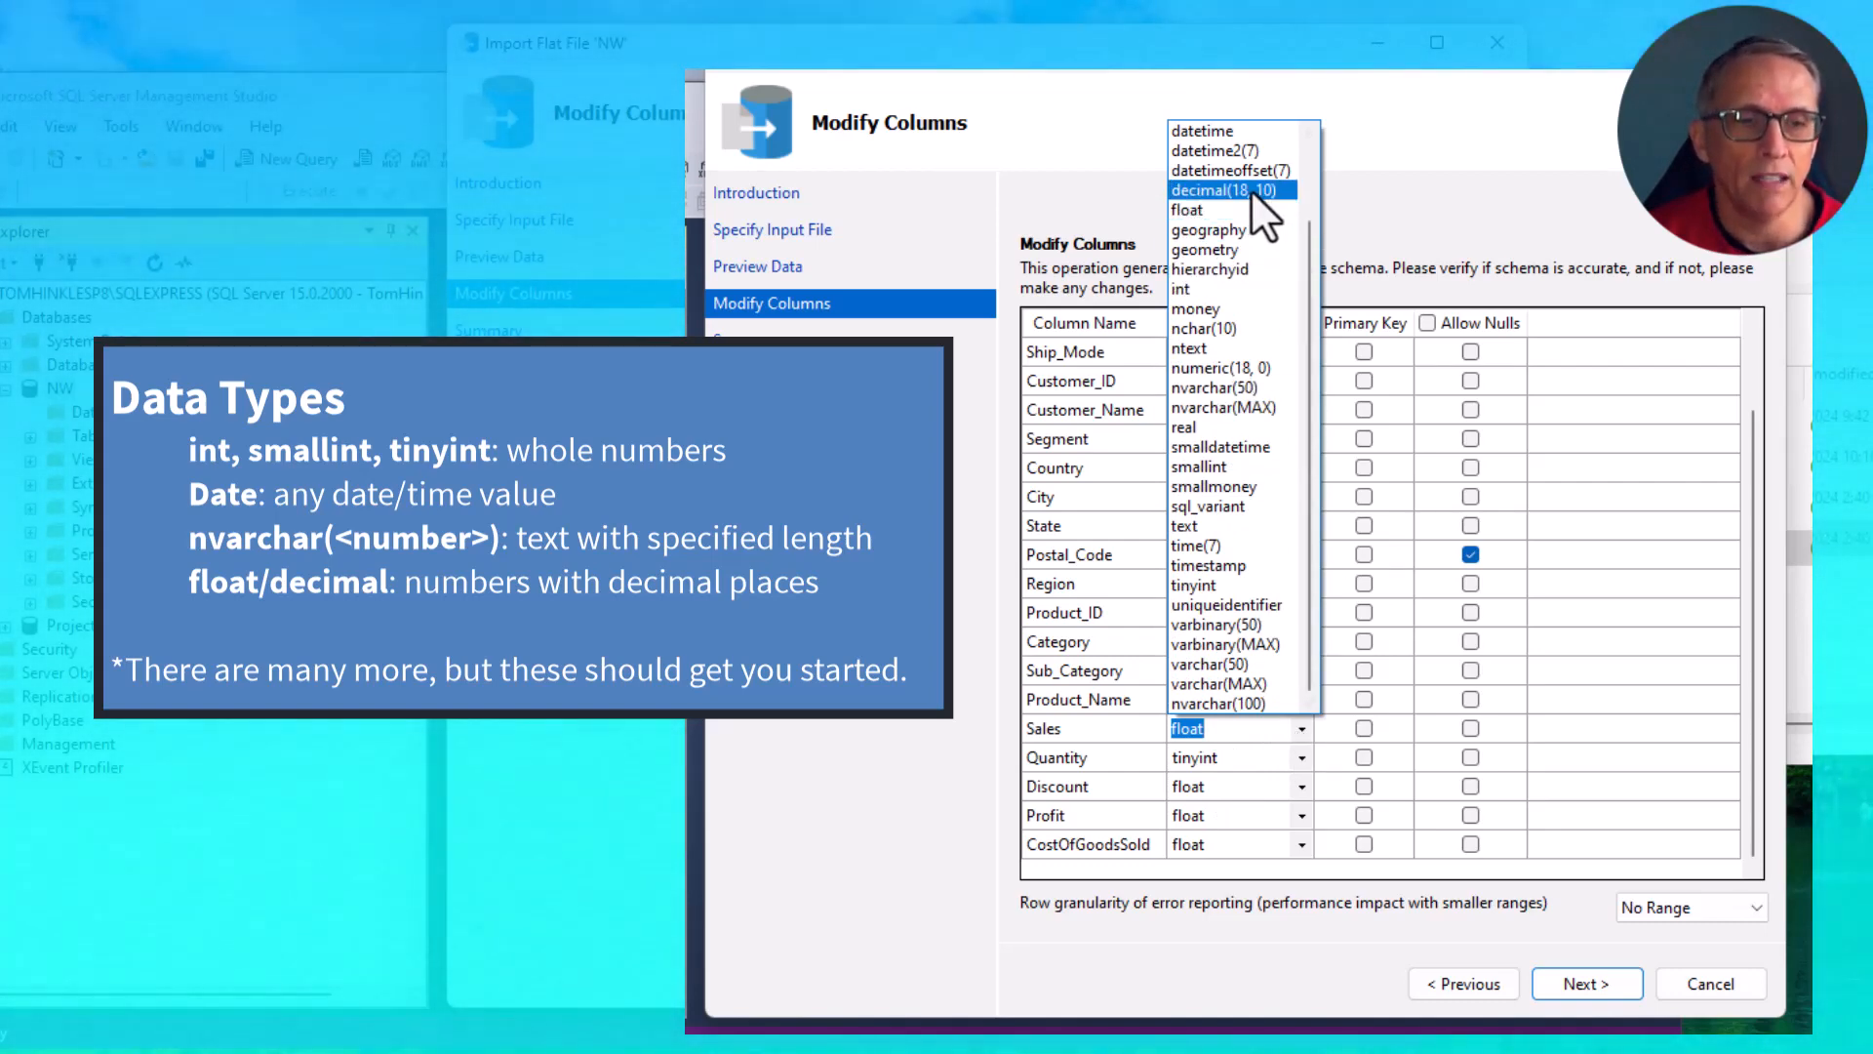
left_click(1251, 189)
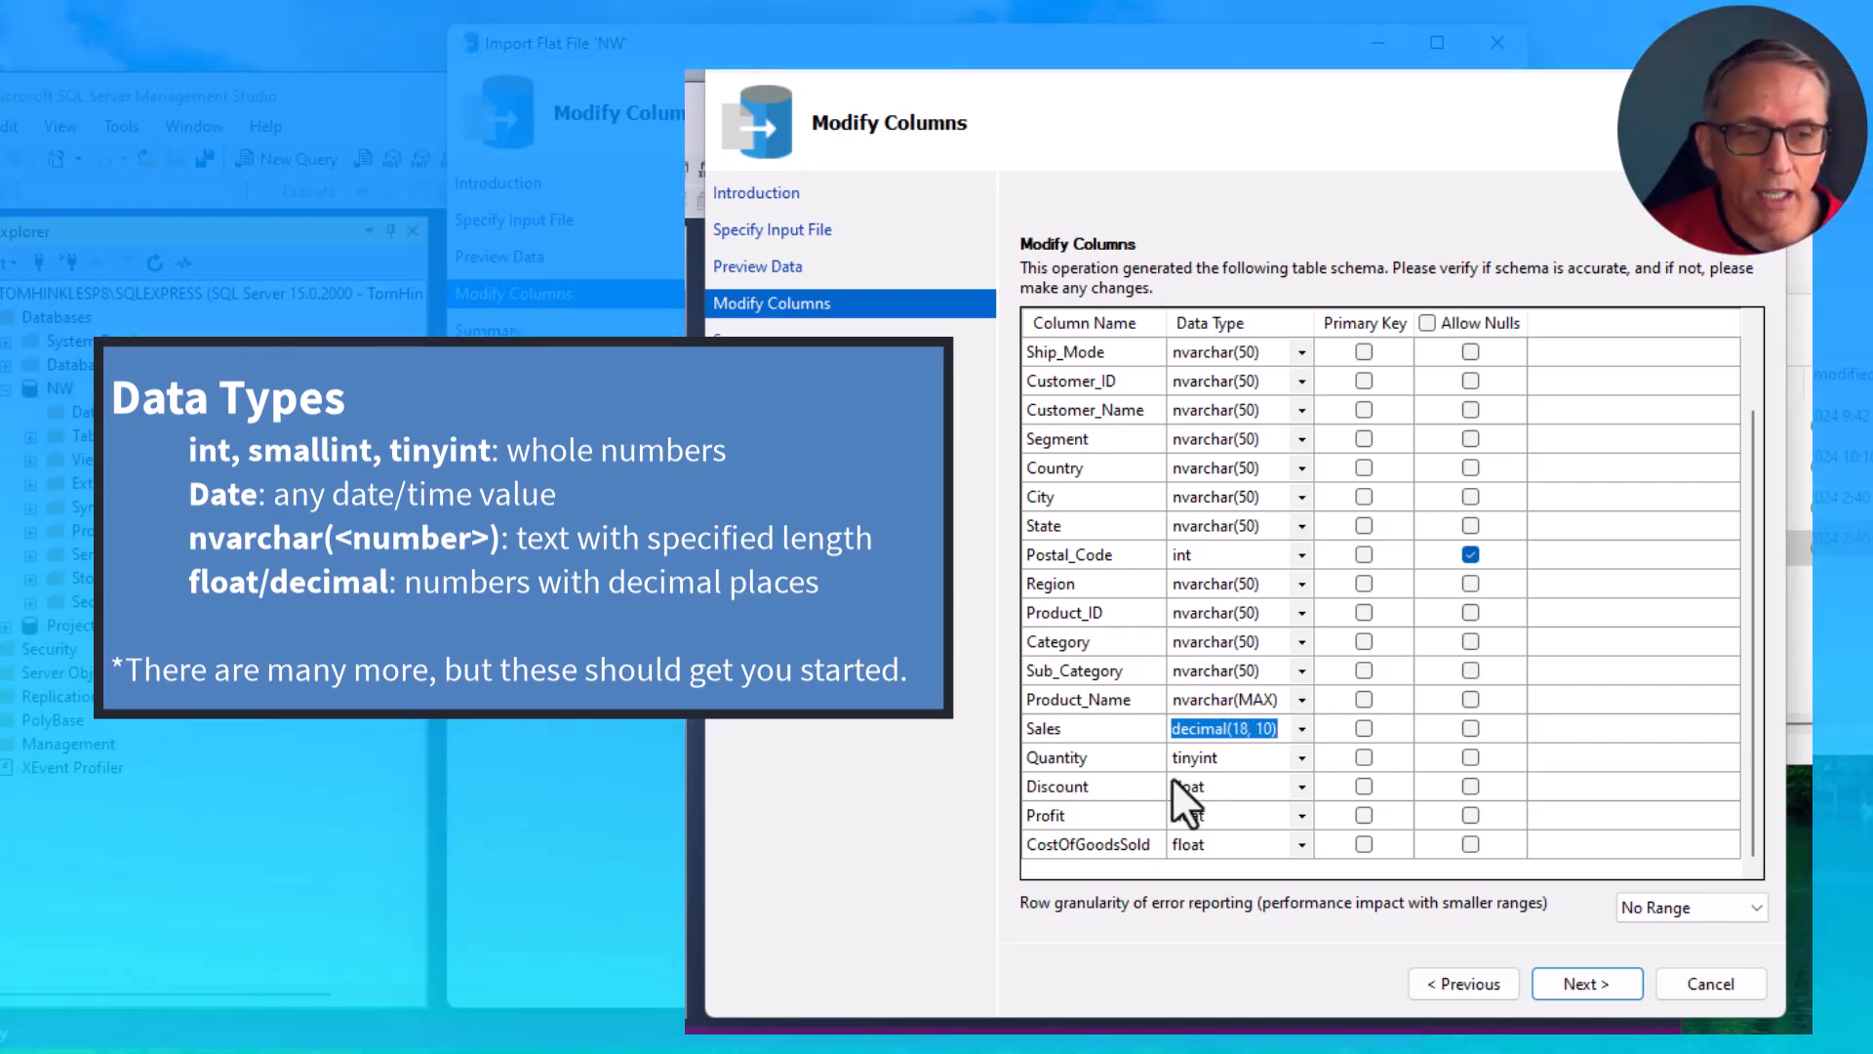
left_click(1298, 755)
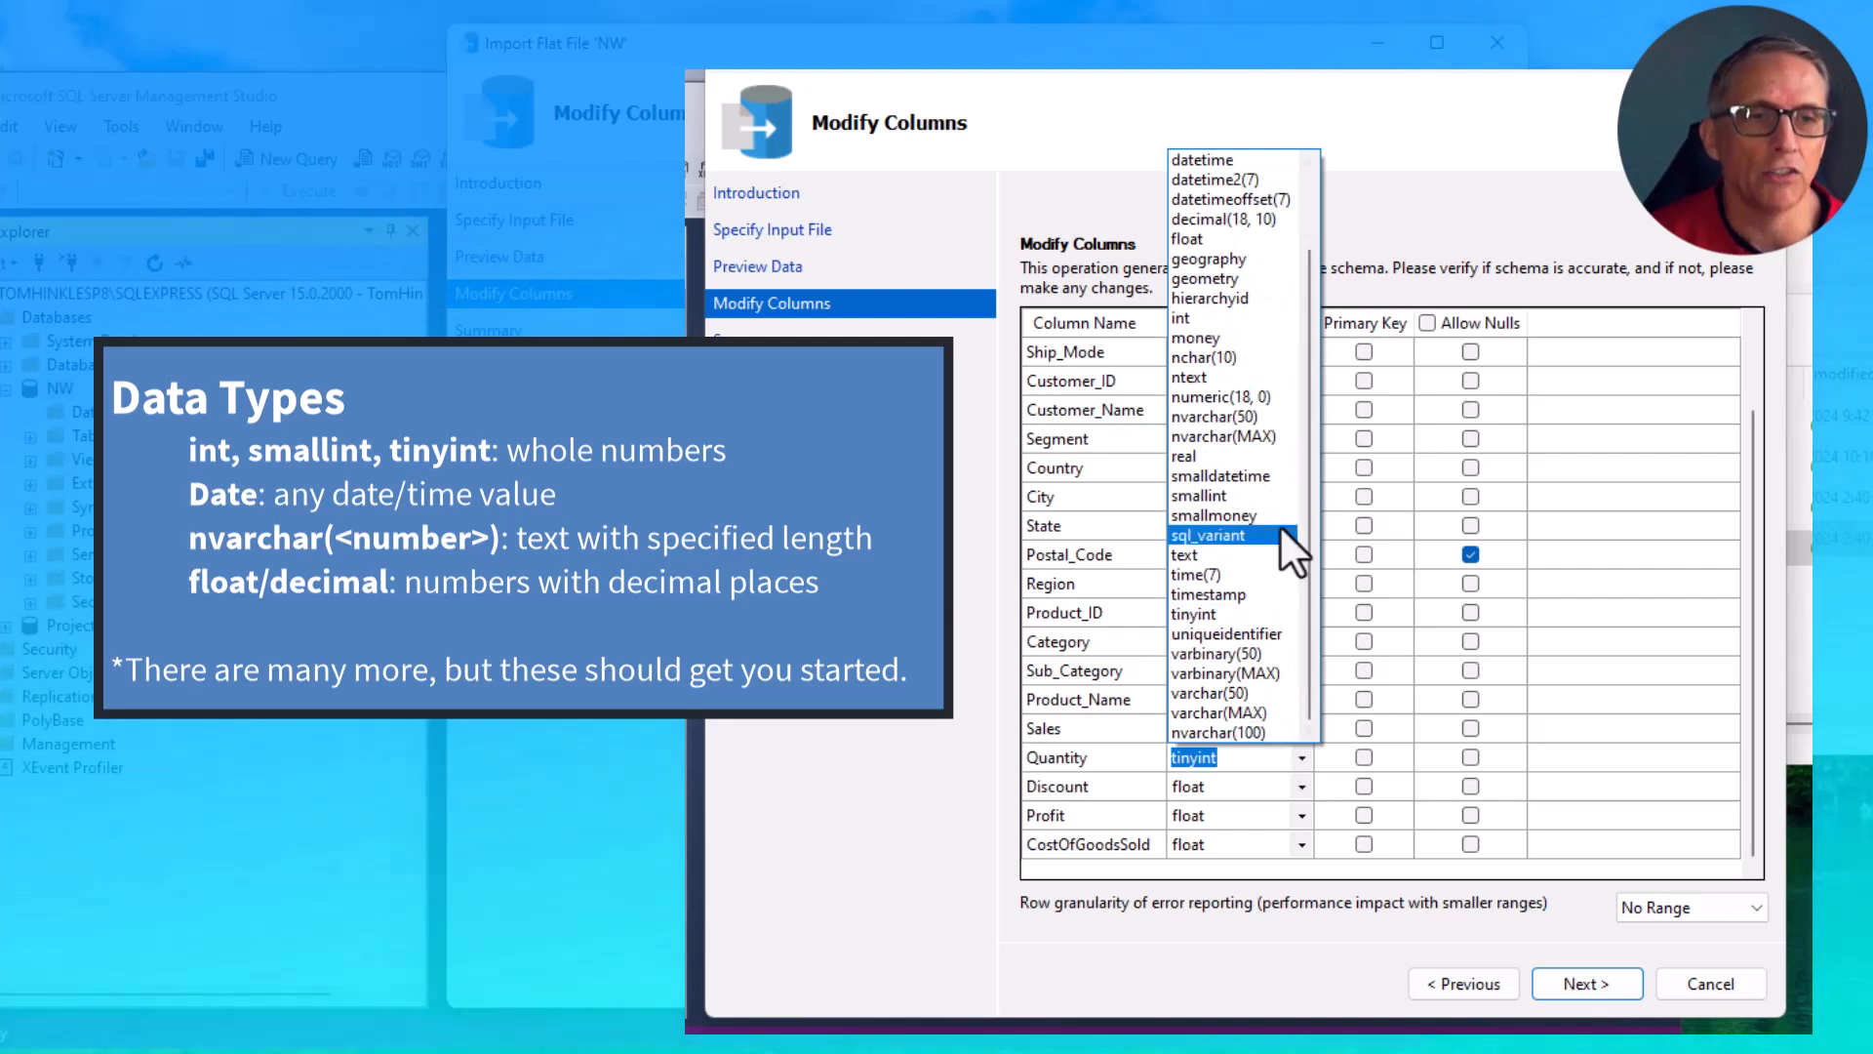
left_click(1196, 319)
- Set the data type of Discount, Profit and CostOfGoodsSold to decimal(18, 10)
left_click(1303, 786)
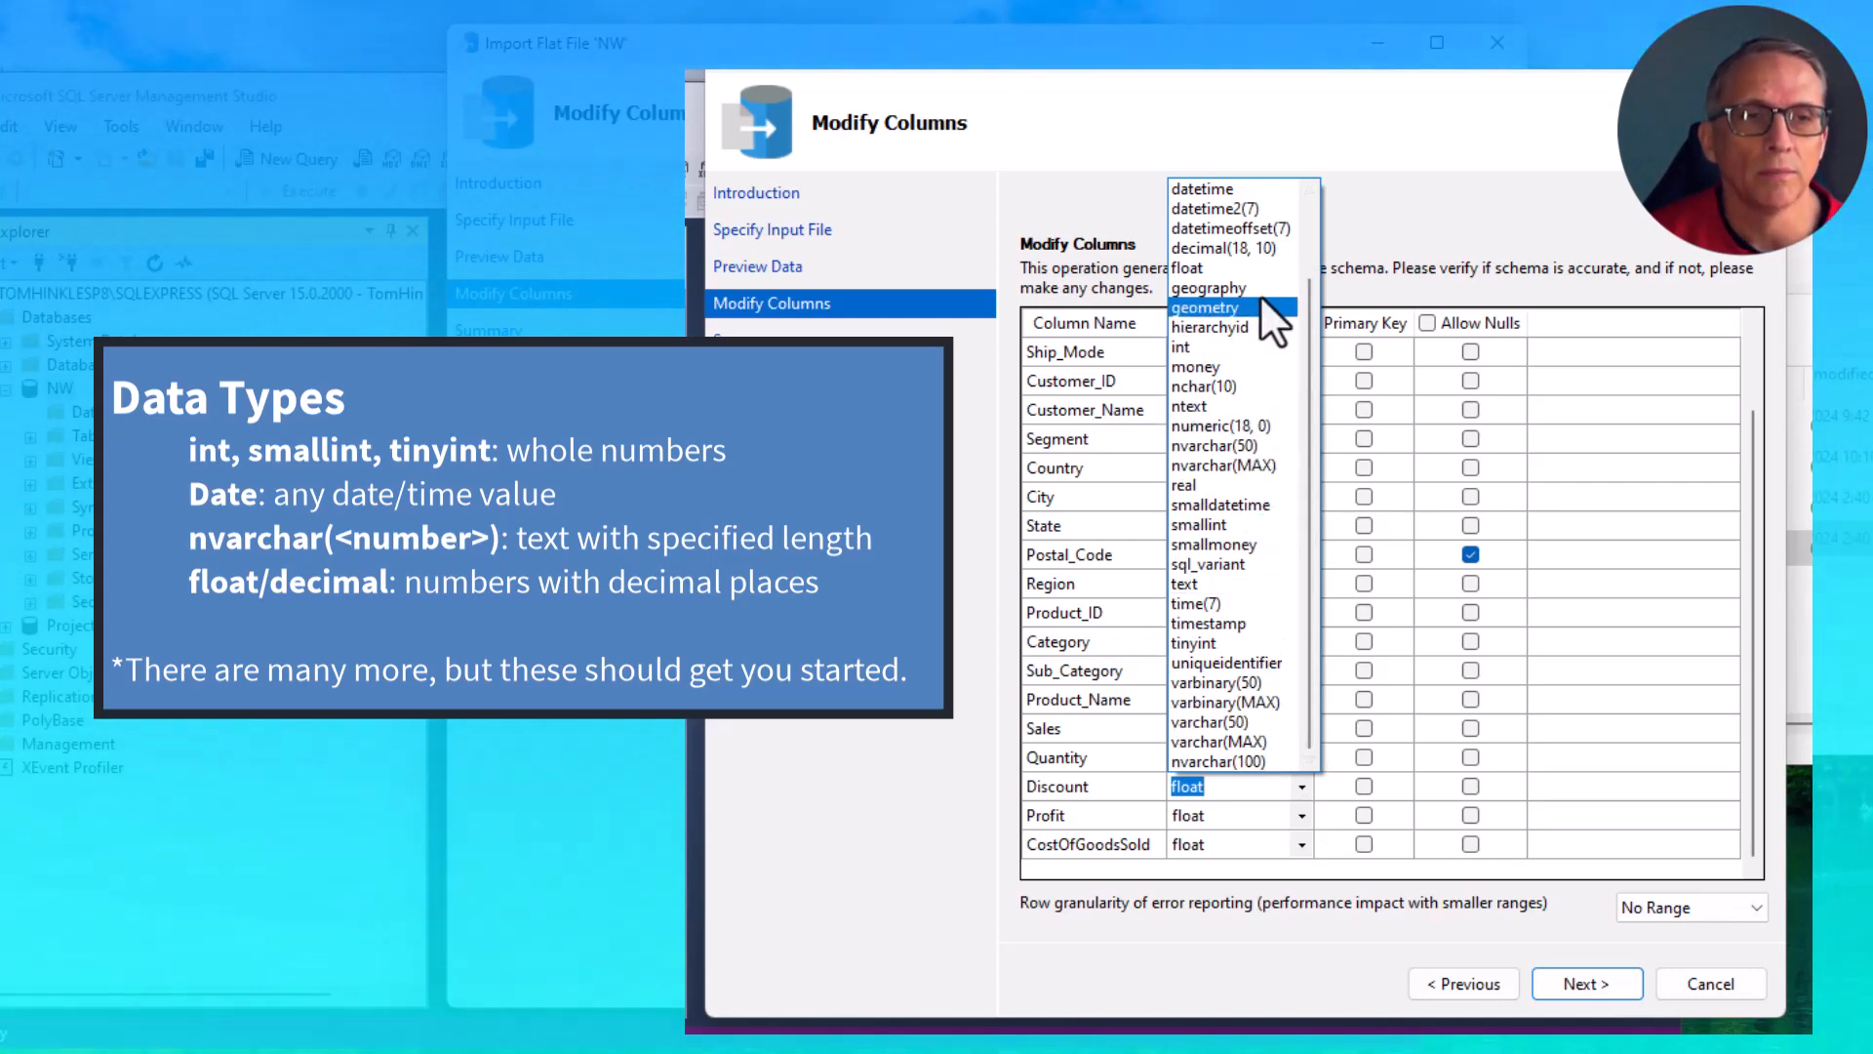
left_click(1251, 248)
left_click(1301, 816)
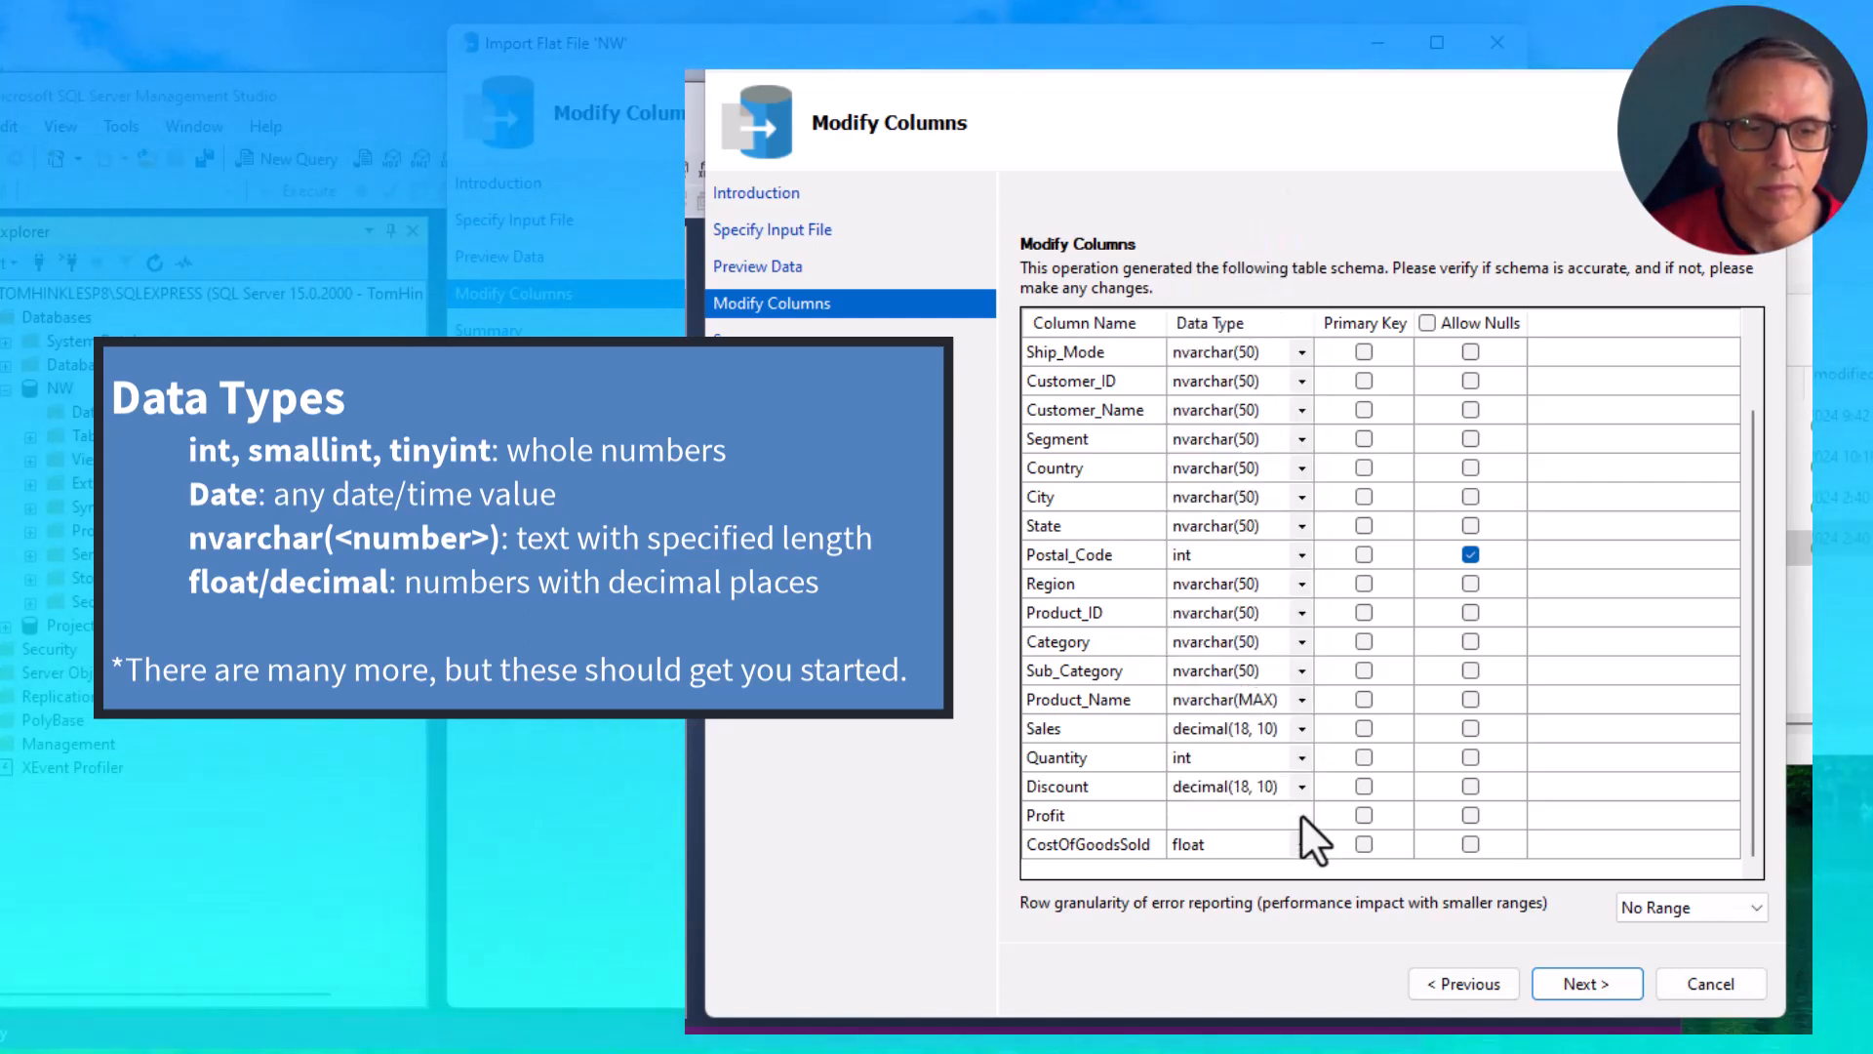
left_click(1285, 277)
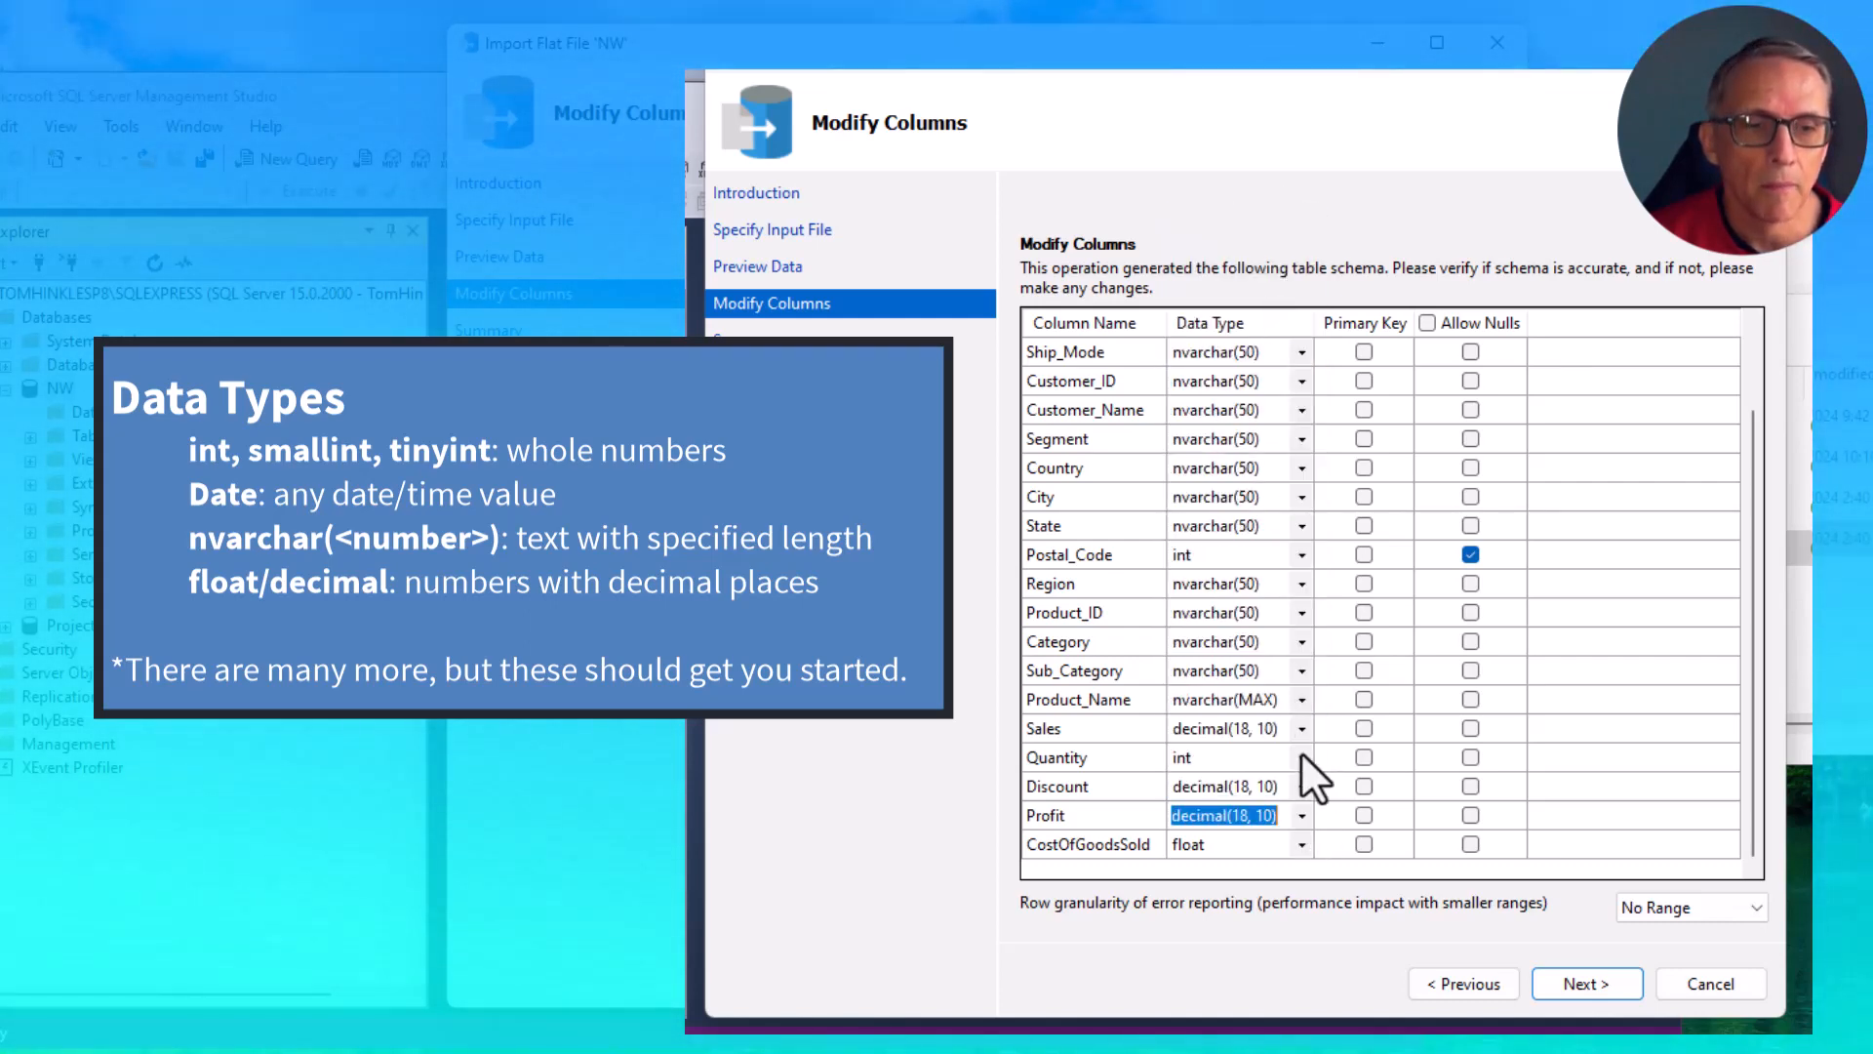
left_click(1301, 845)
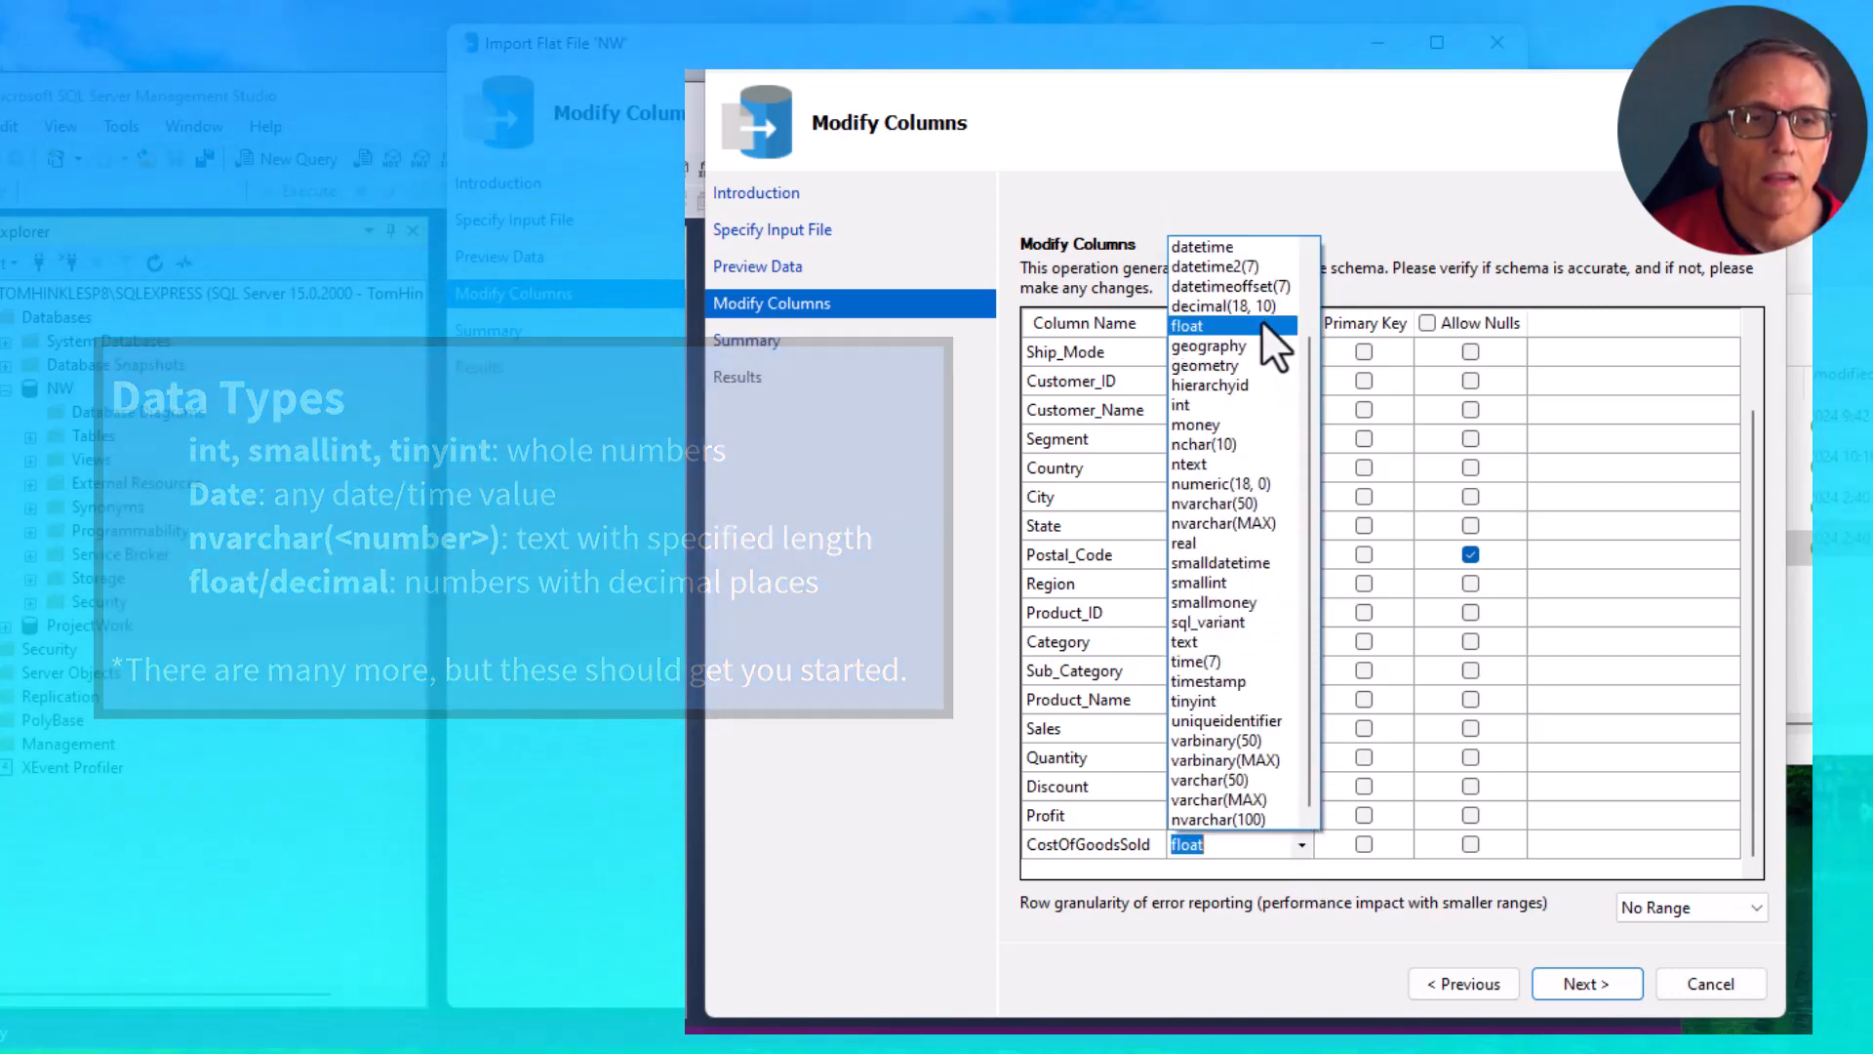
left_click(1261, 308)
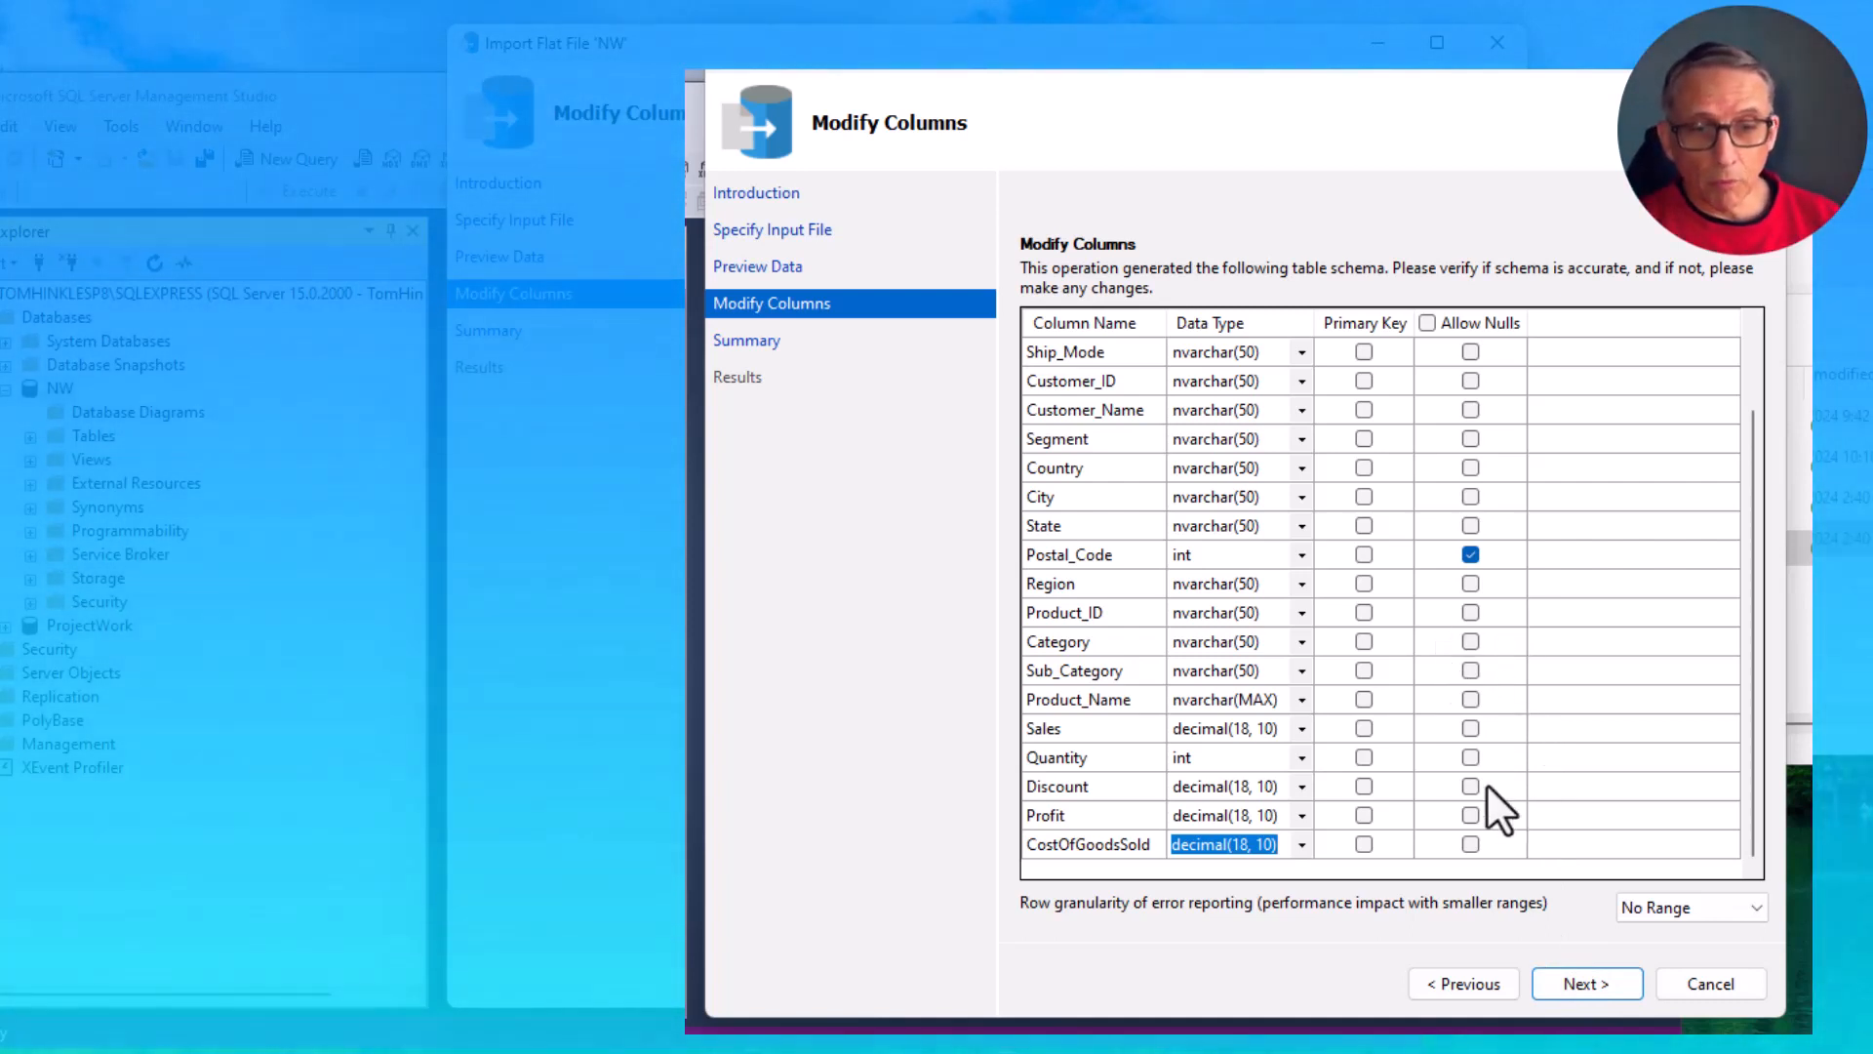
- Allow nulls in all columns of the new table
scroll(1375, 698, "up", 2)
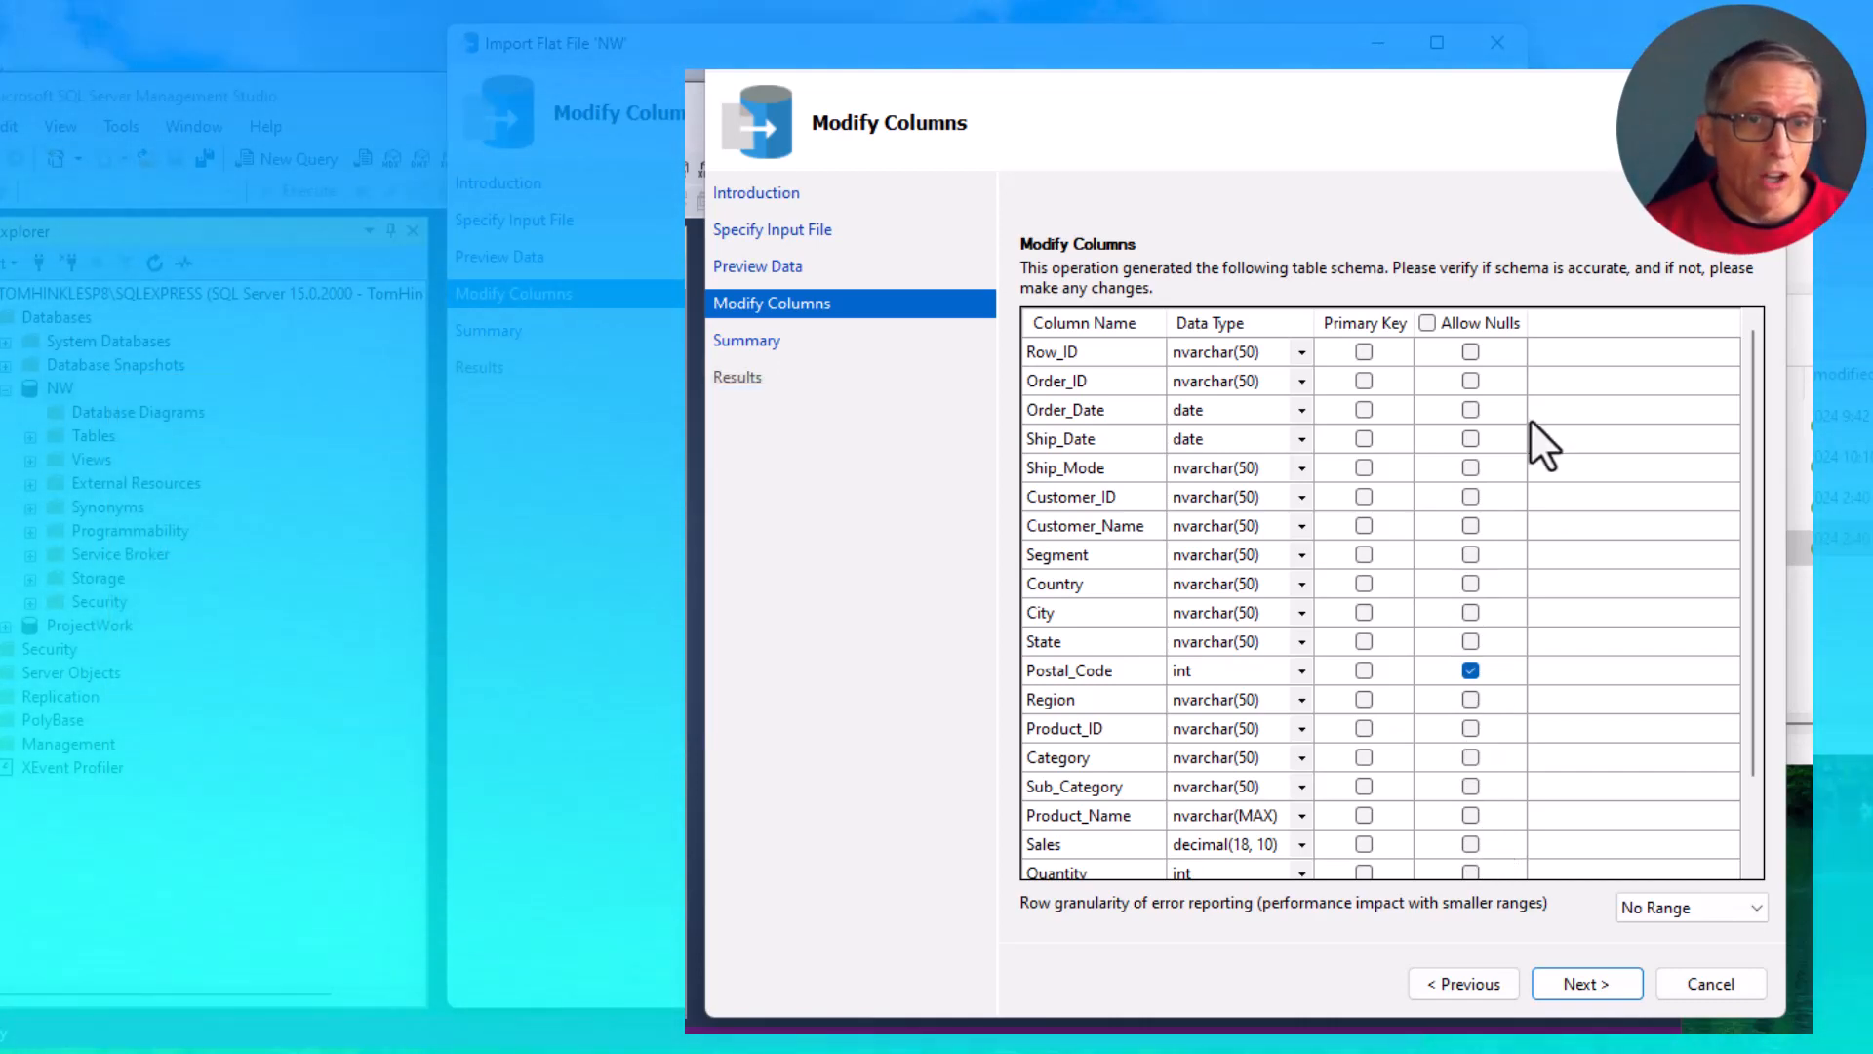
left_click(1426, 322)
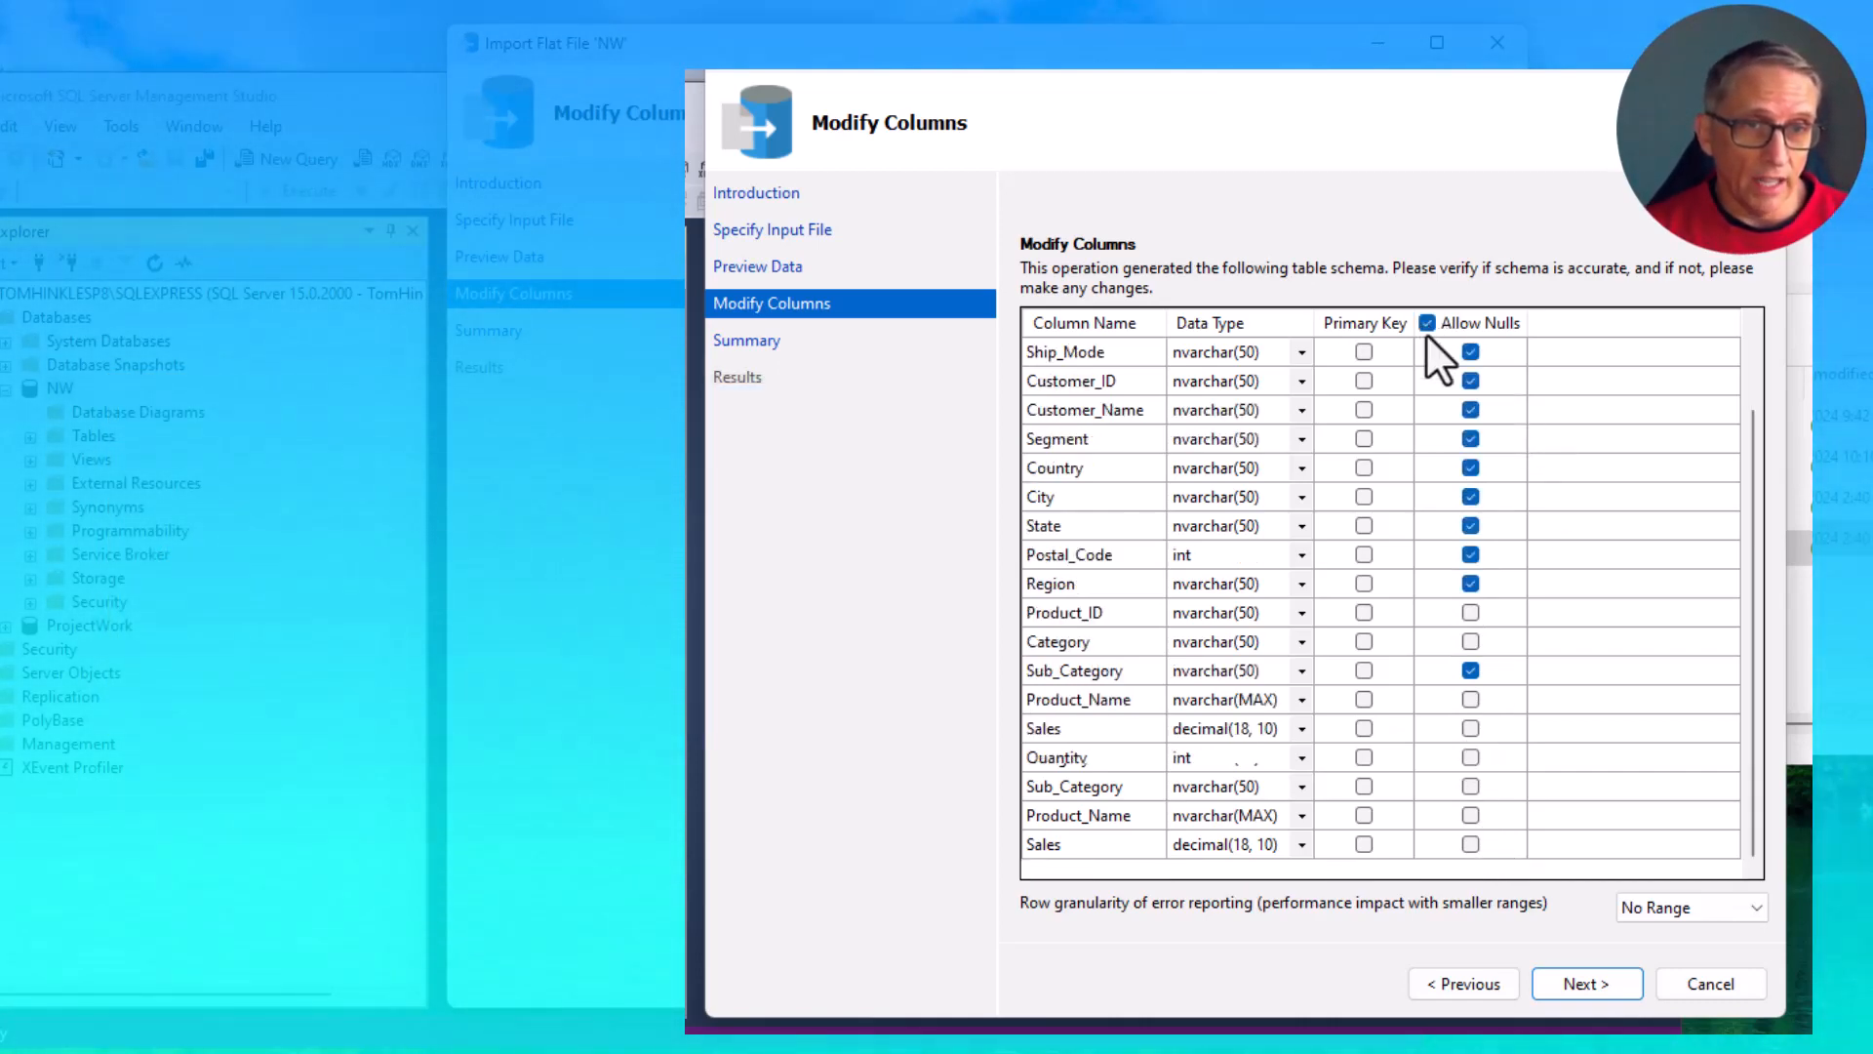
scroll(1464, 468, "up", 2)
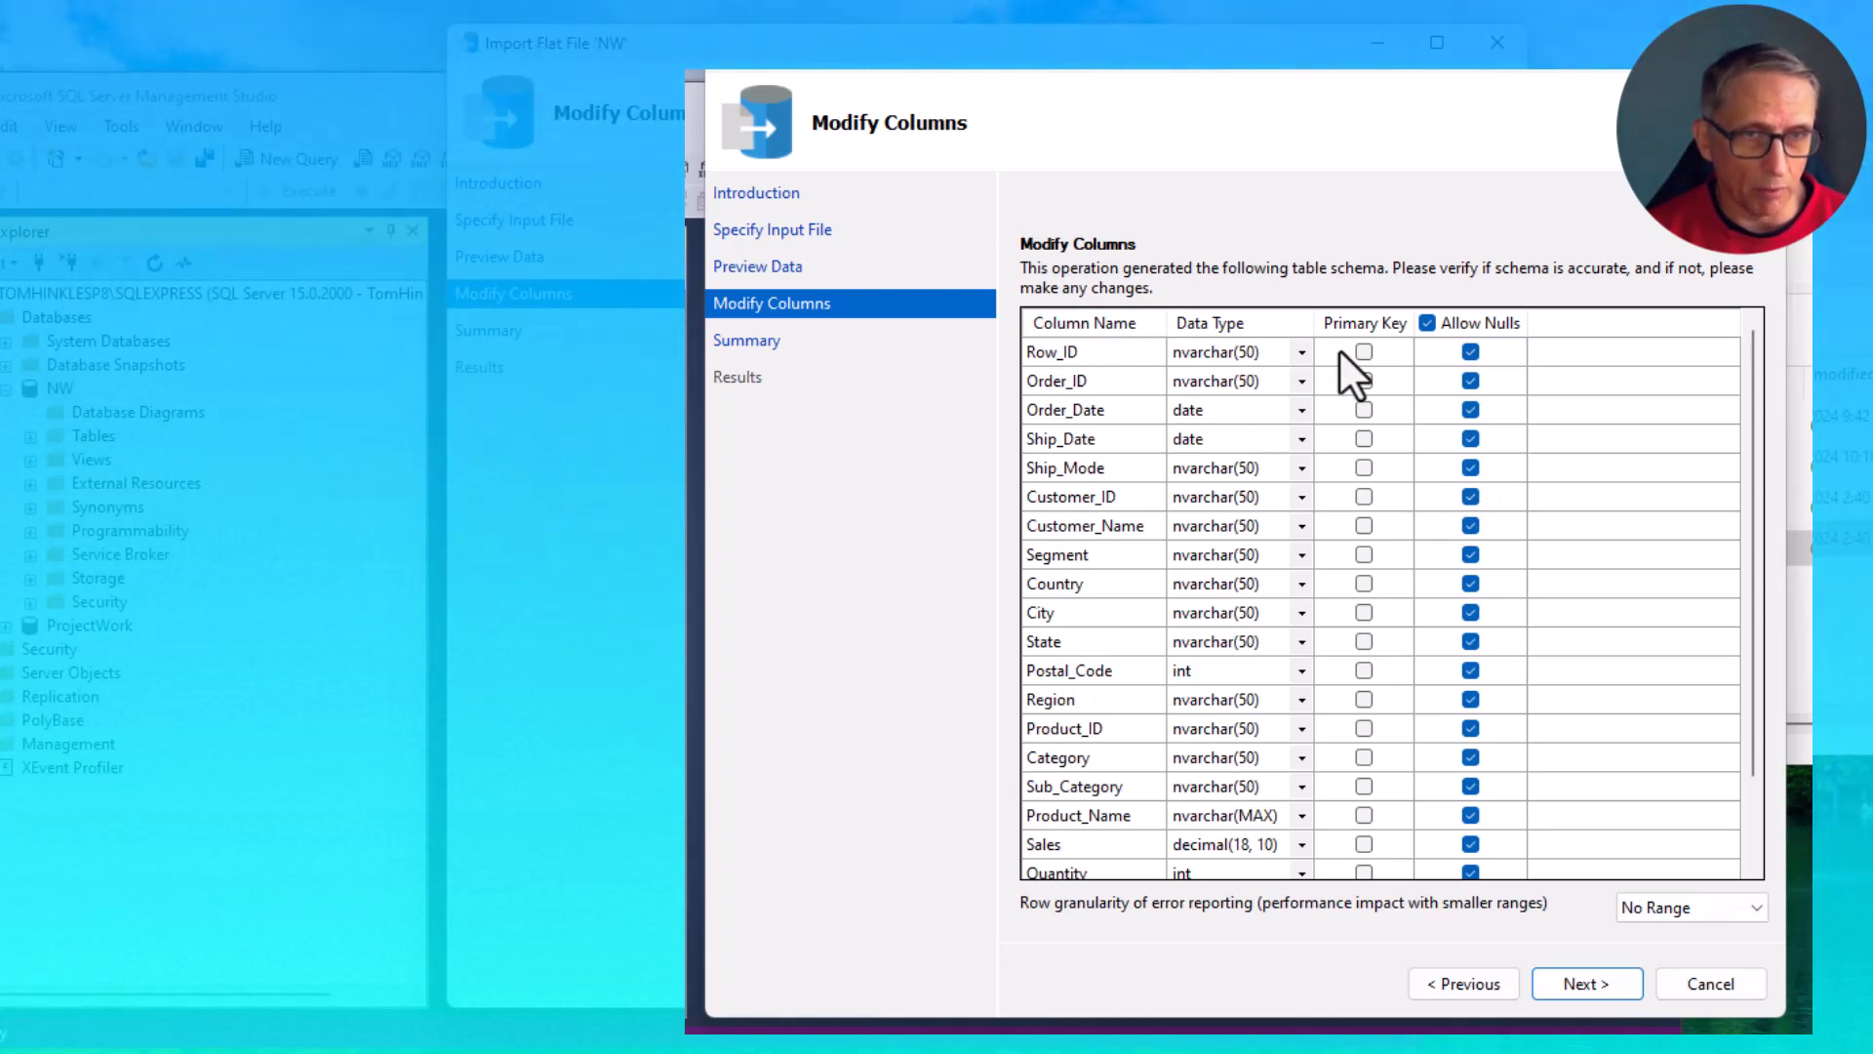
- Make Row_ID the primary key without nulls and complete the import into the dbo.NorthwindOrders table
left_click(1472, 351)
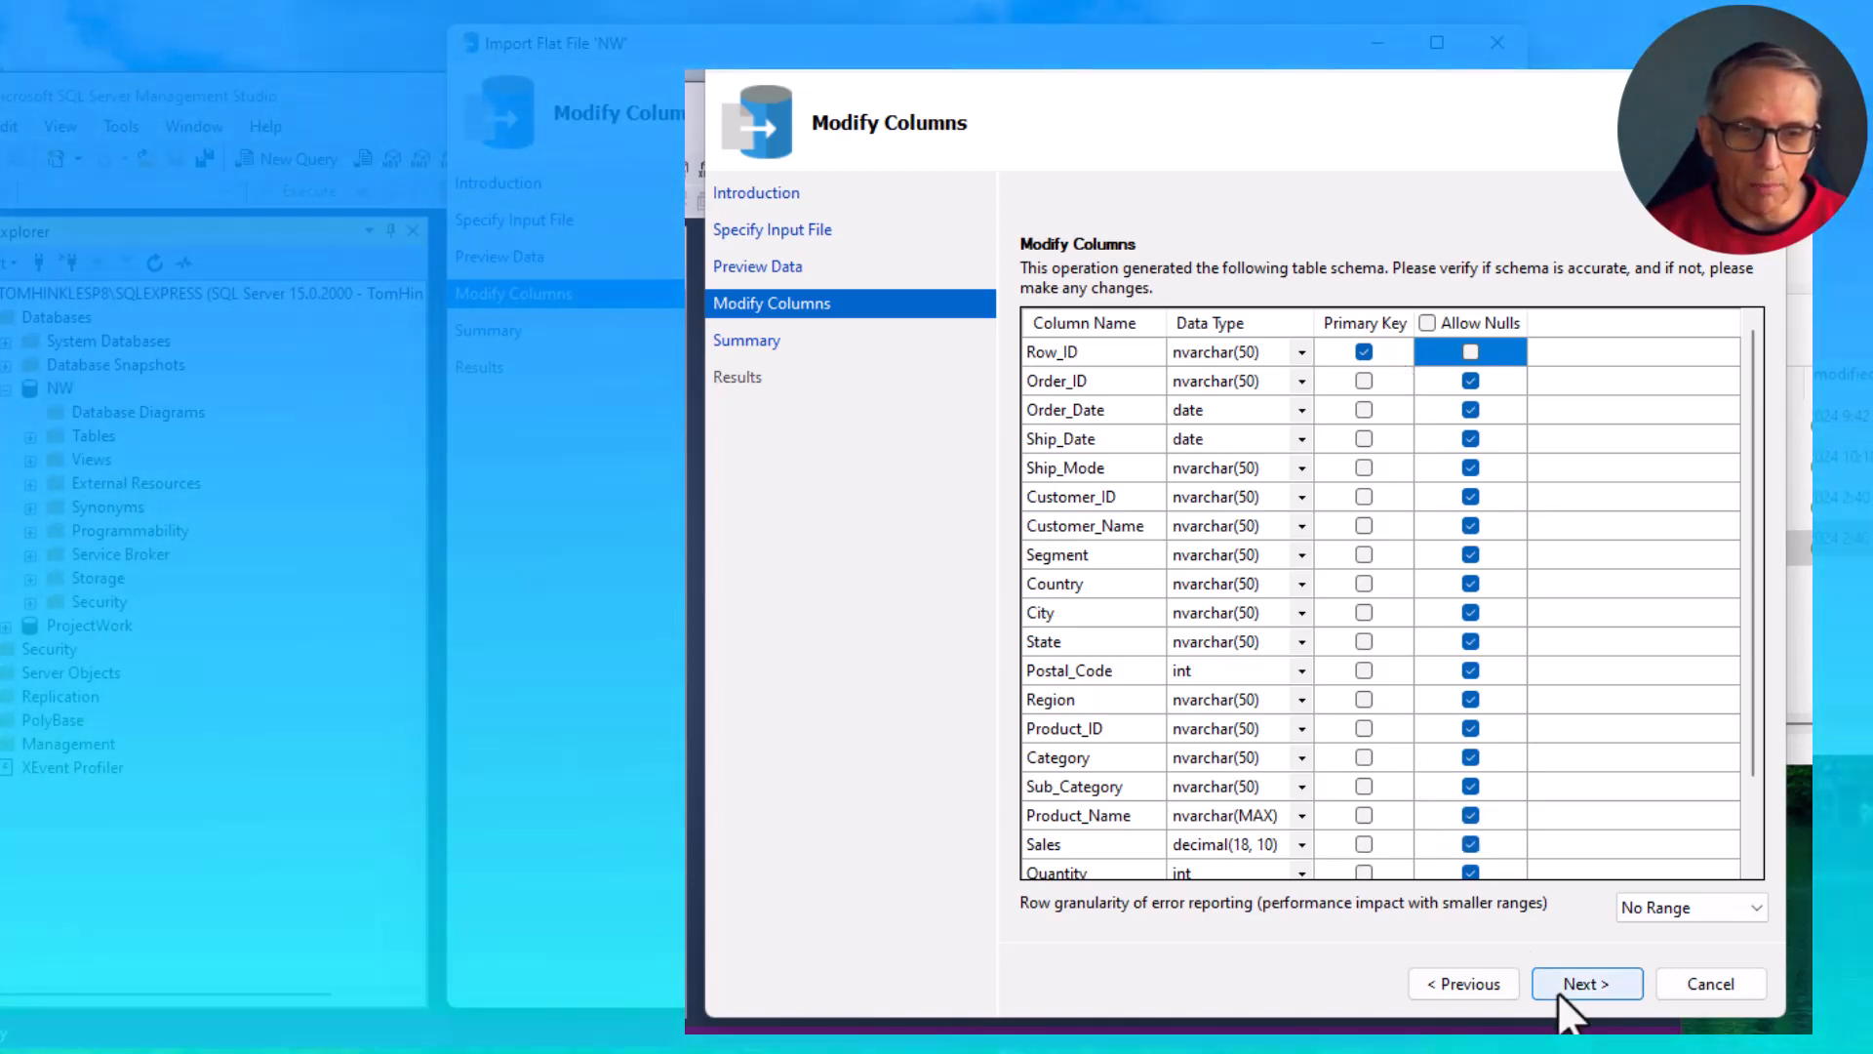
left_click(1569, 986)
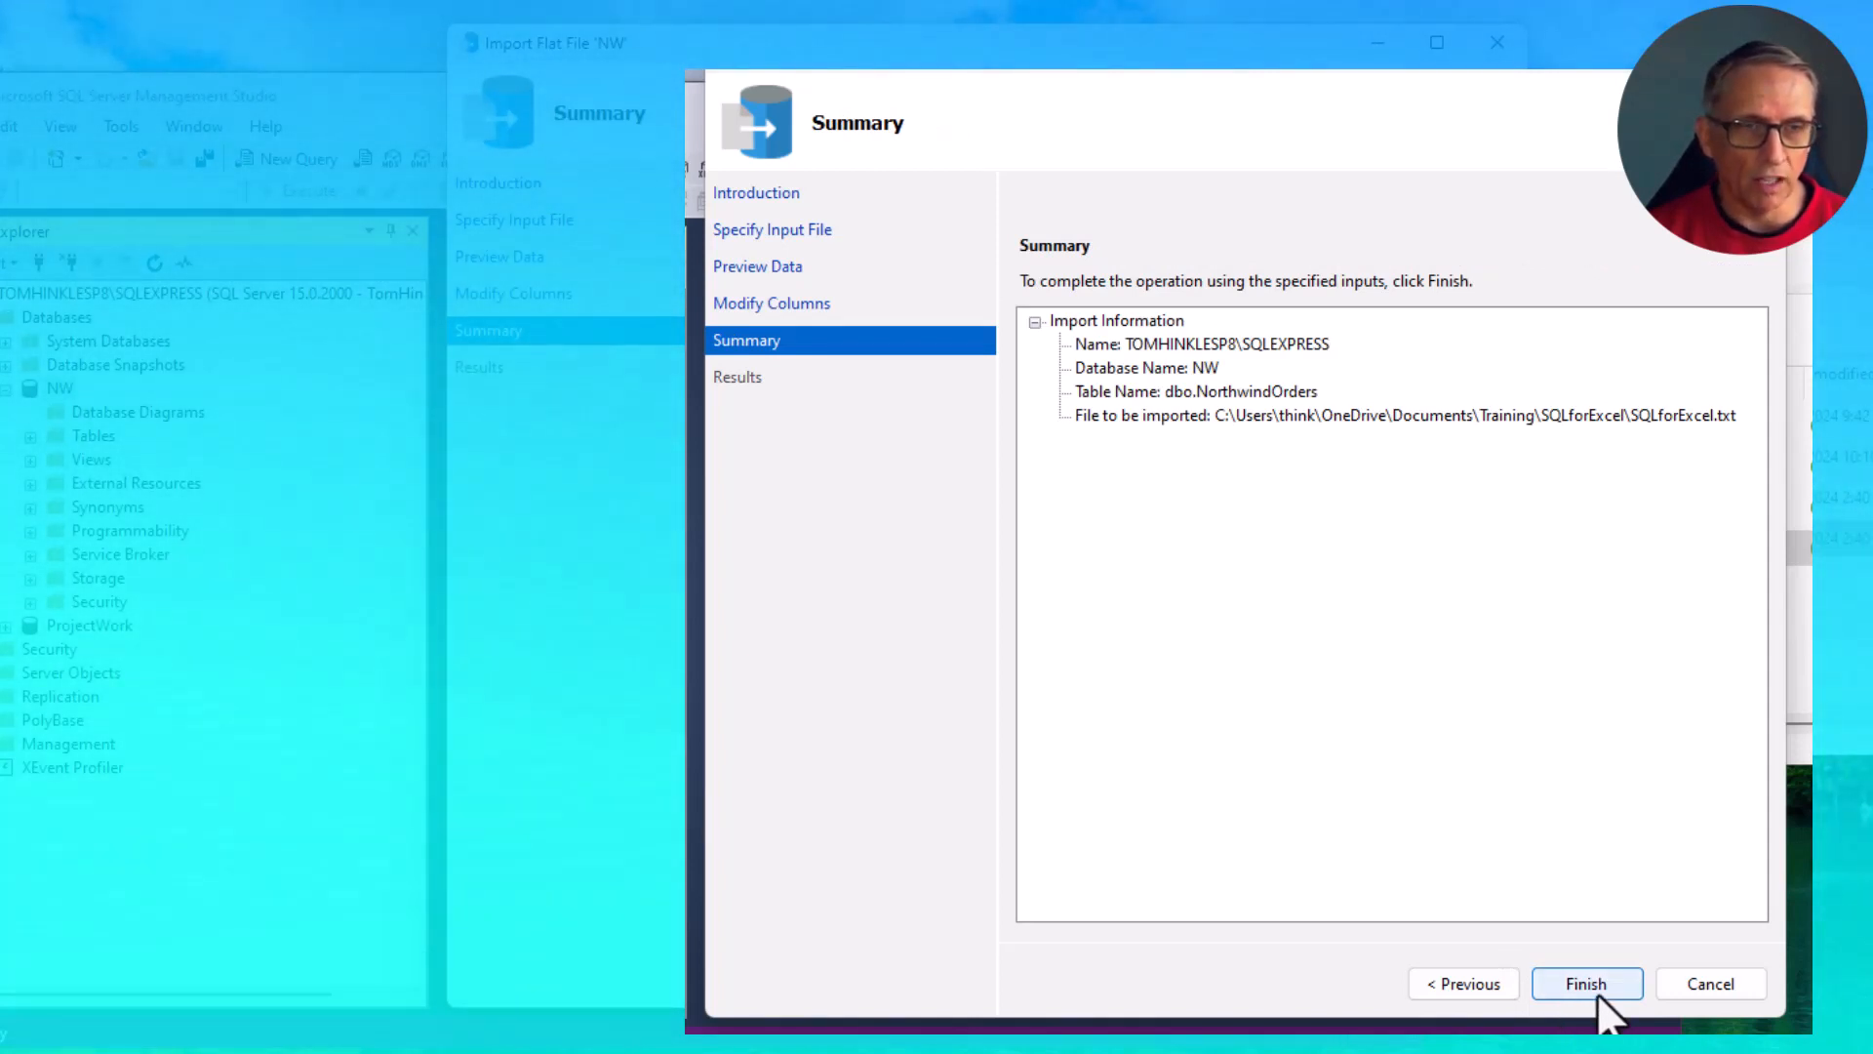
left_click(1596, 993)
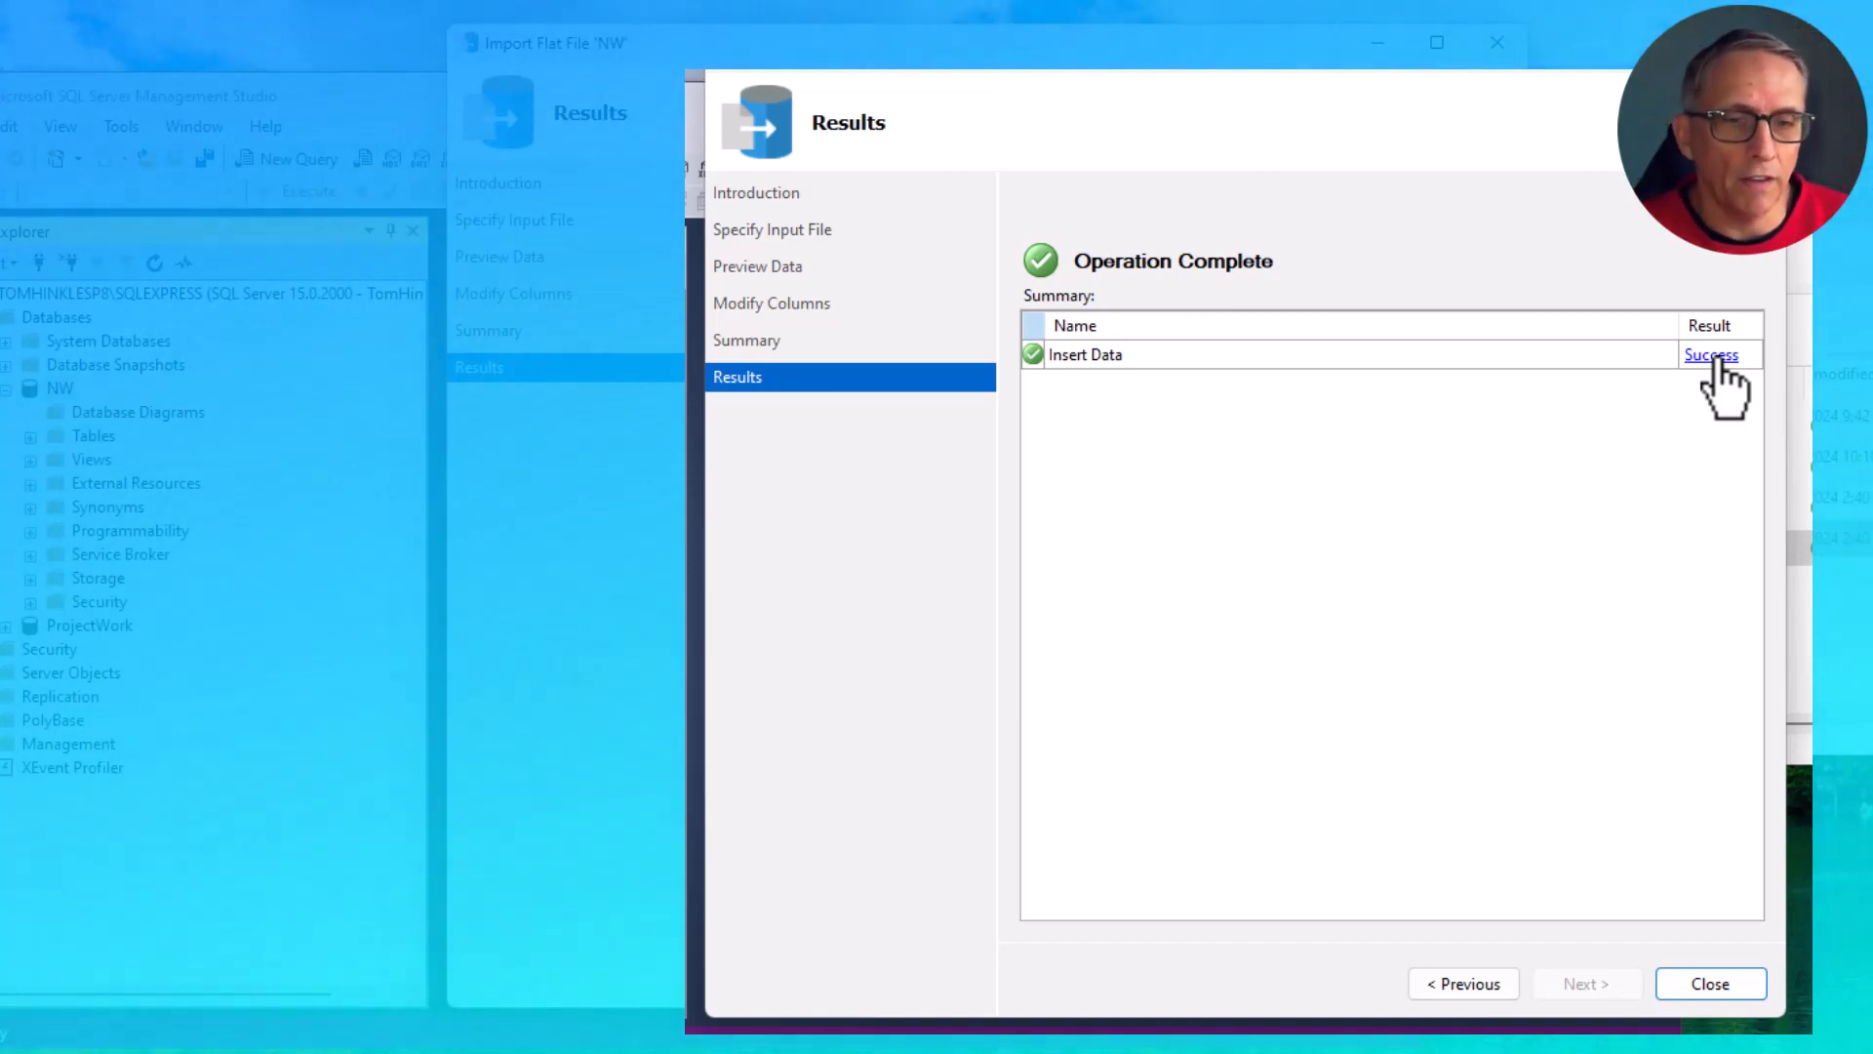
left_click(1674, 986)
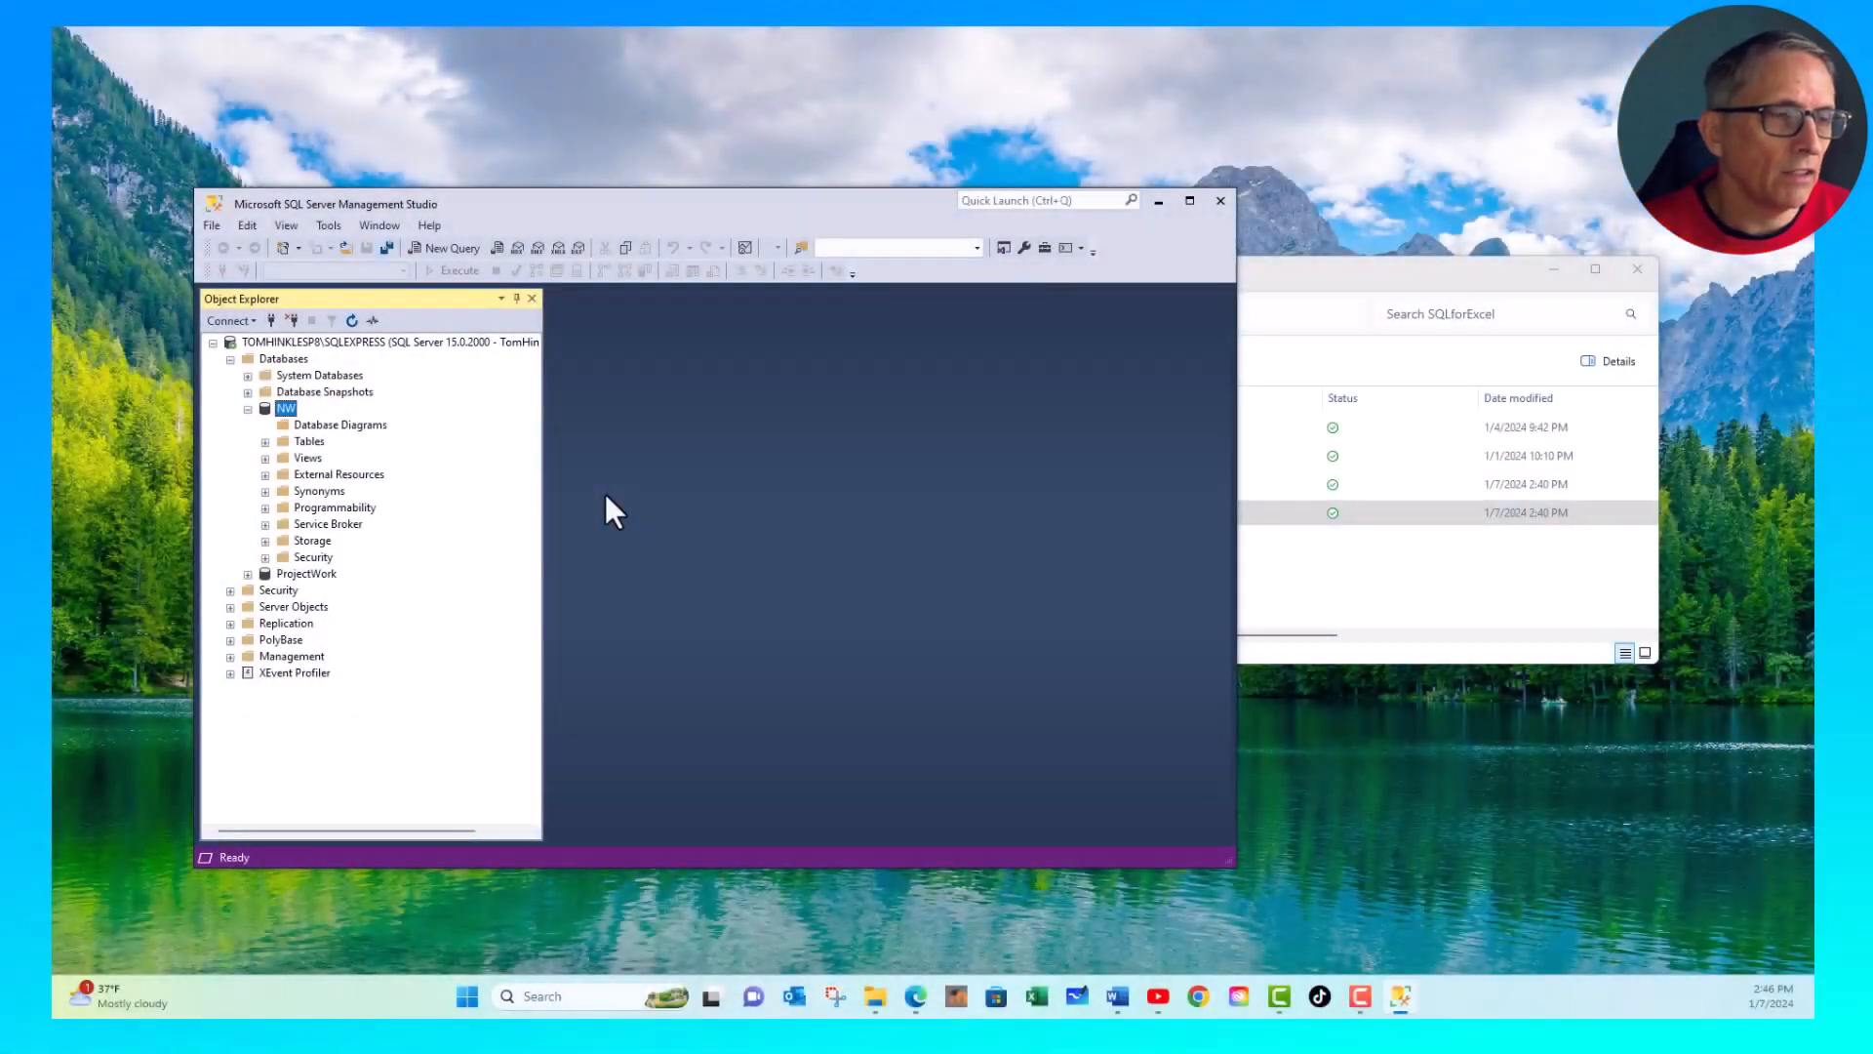
- Refresh the NW database and select the imported dbo.NorthwindOrders table under its Tables folder
left_click(265, 441)
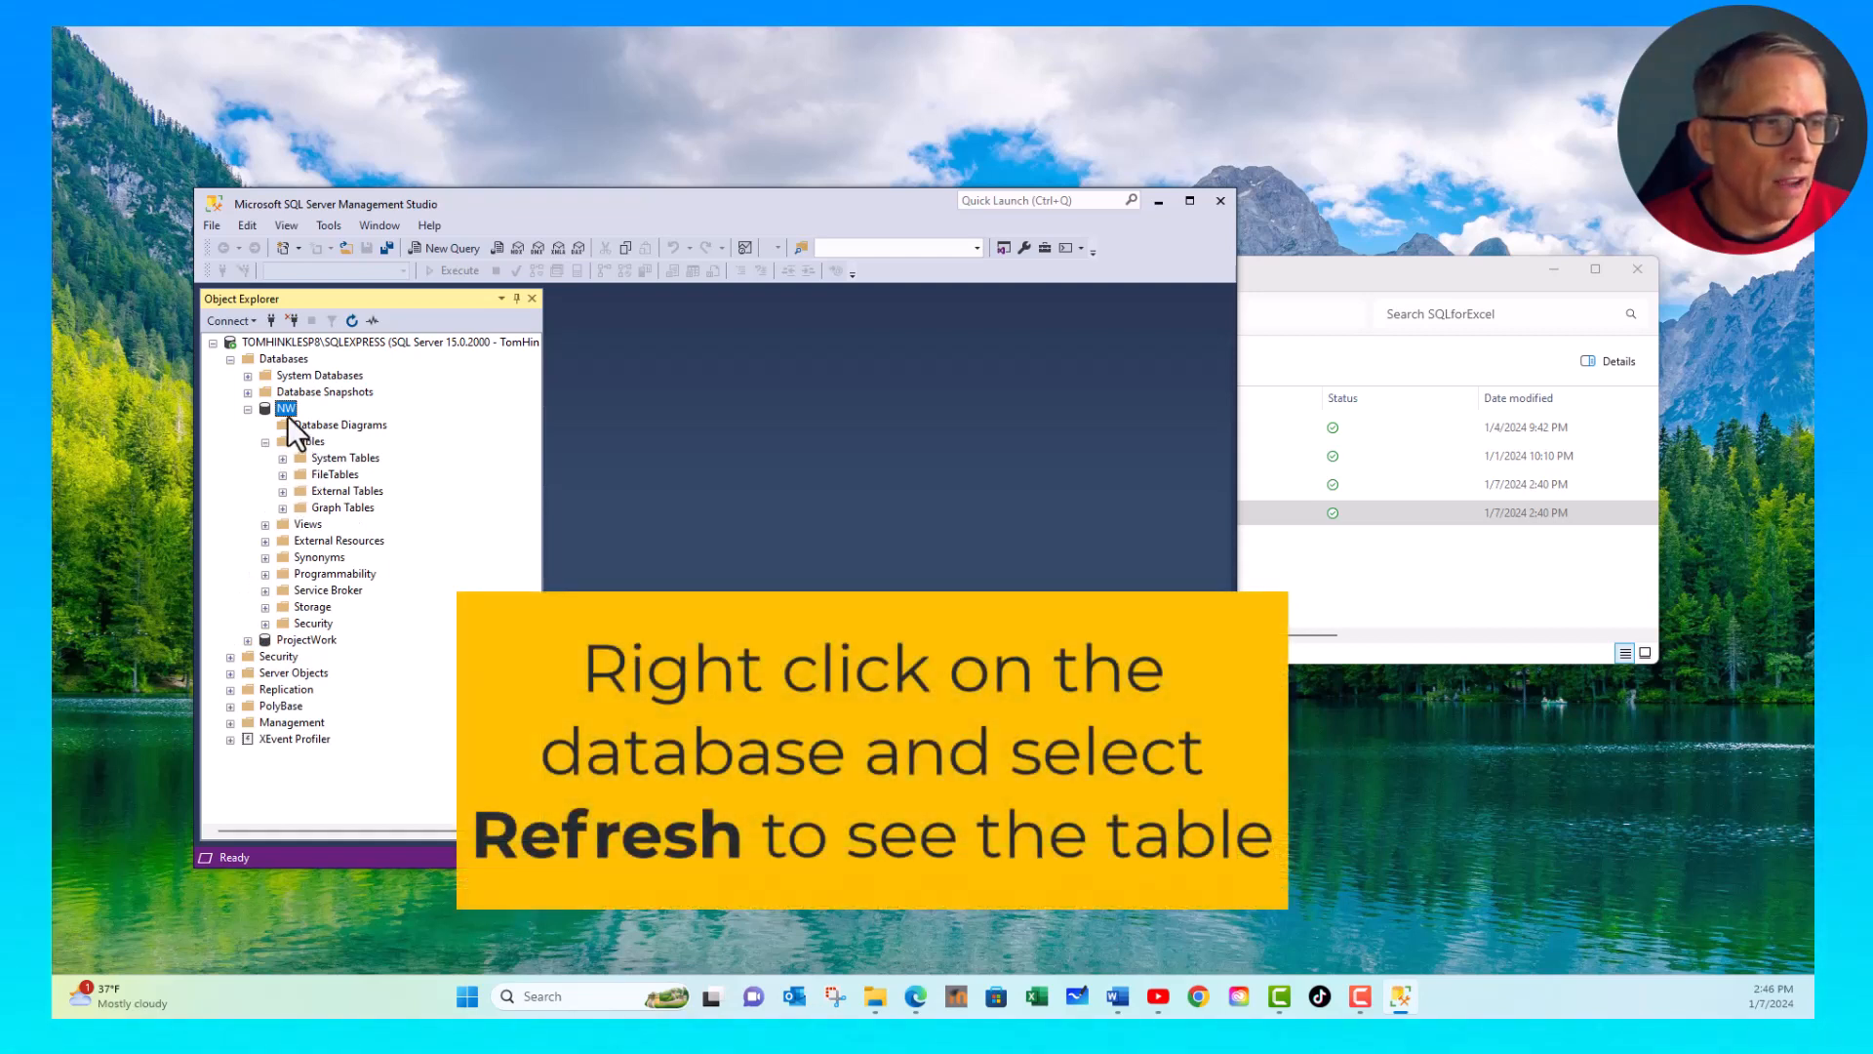
right_click(284, 410)
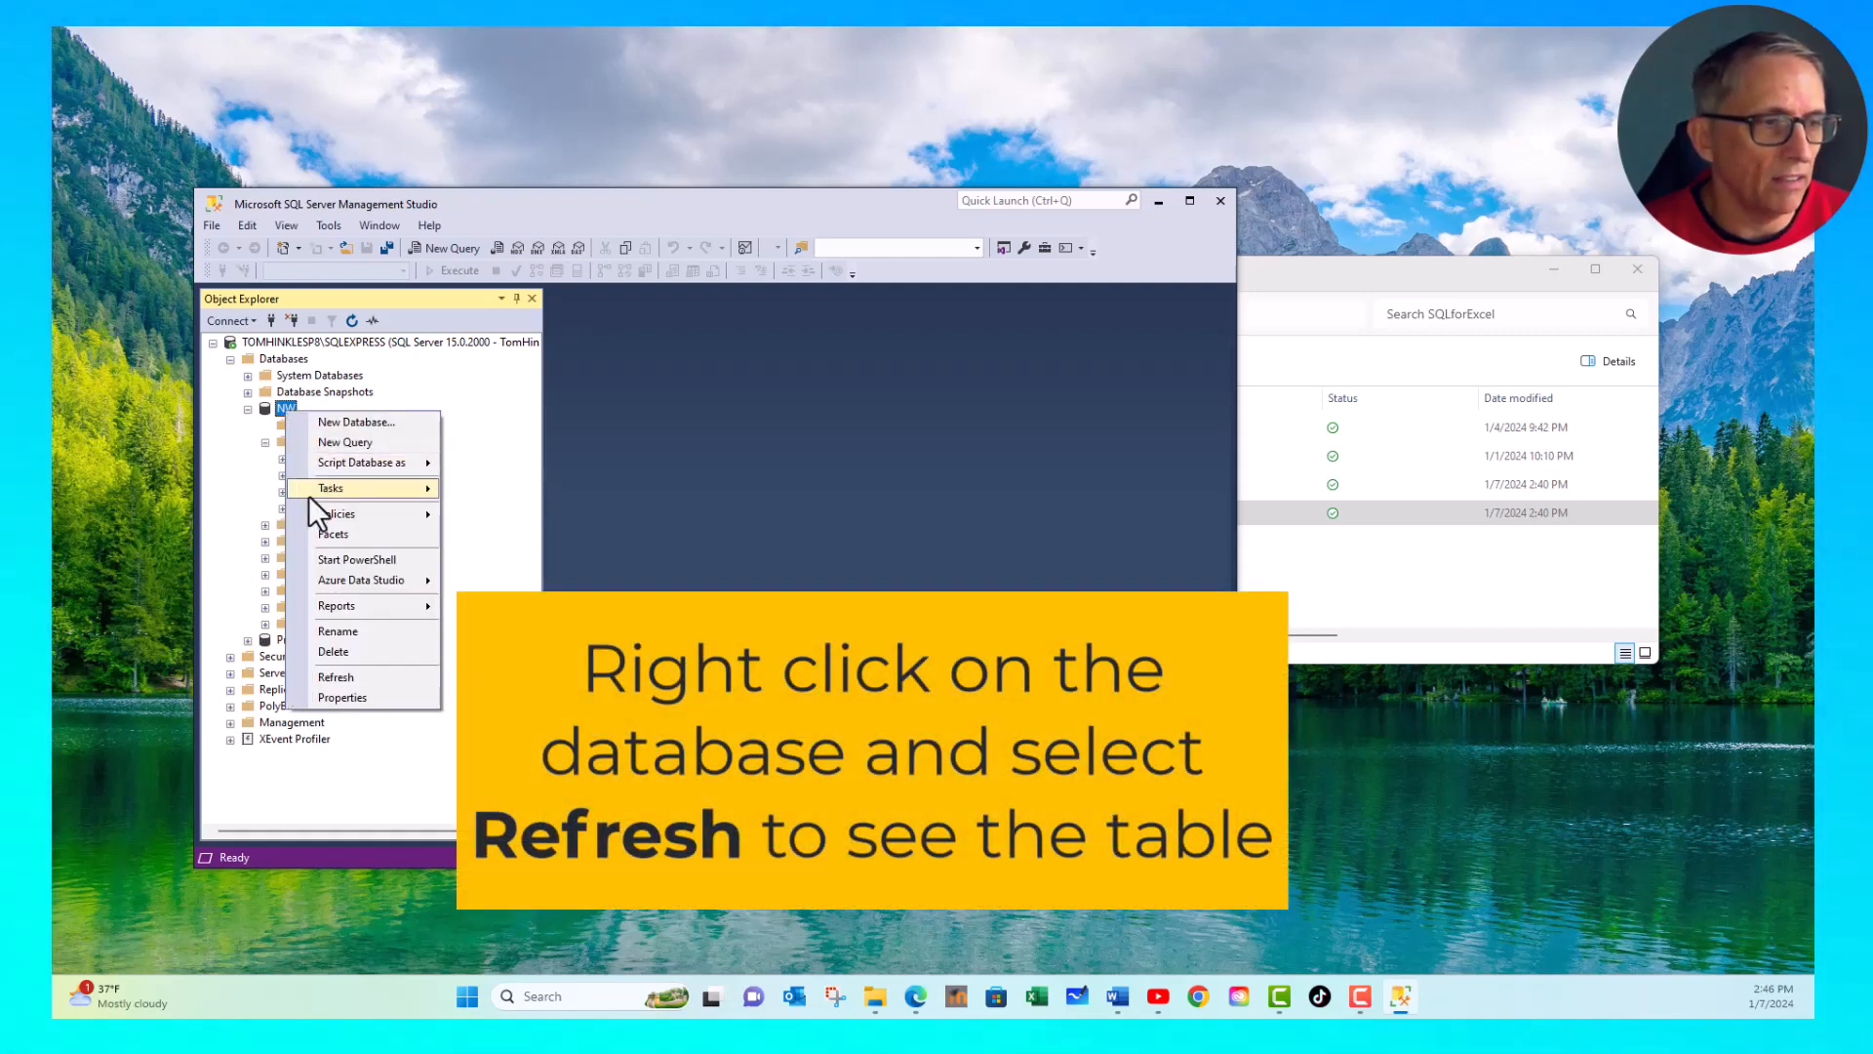
left_click(349, 676)
left_click(266, 442)
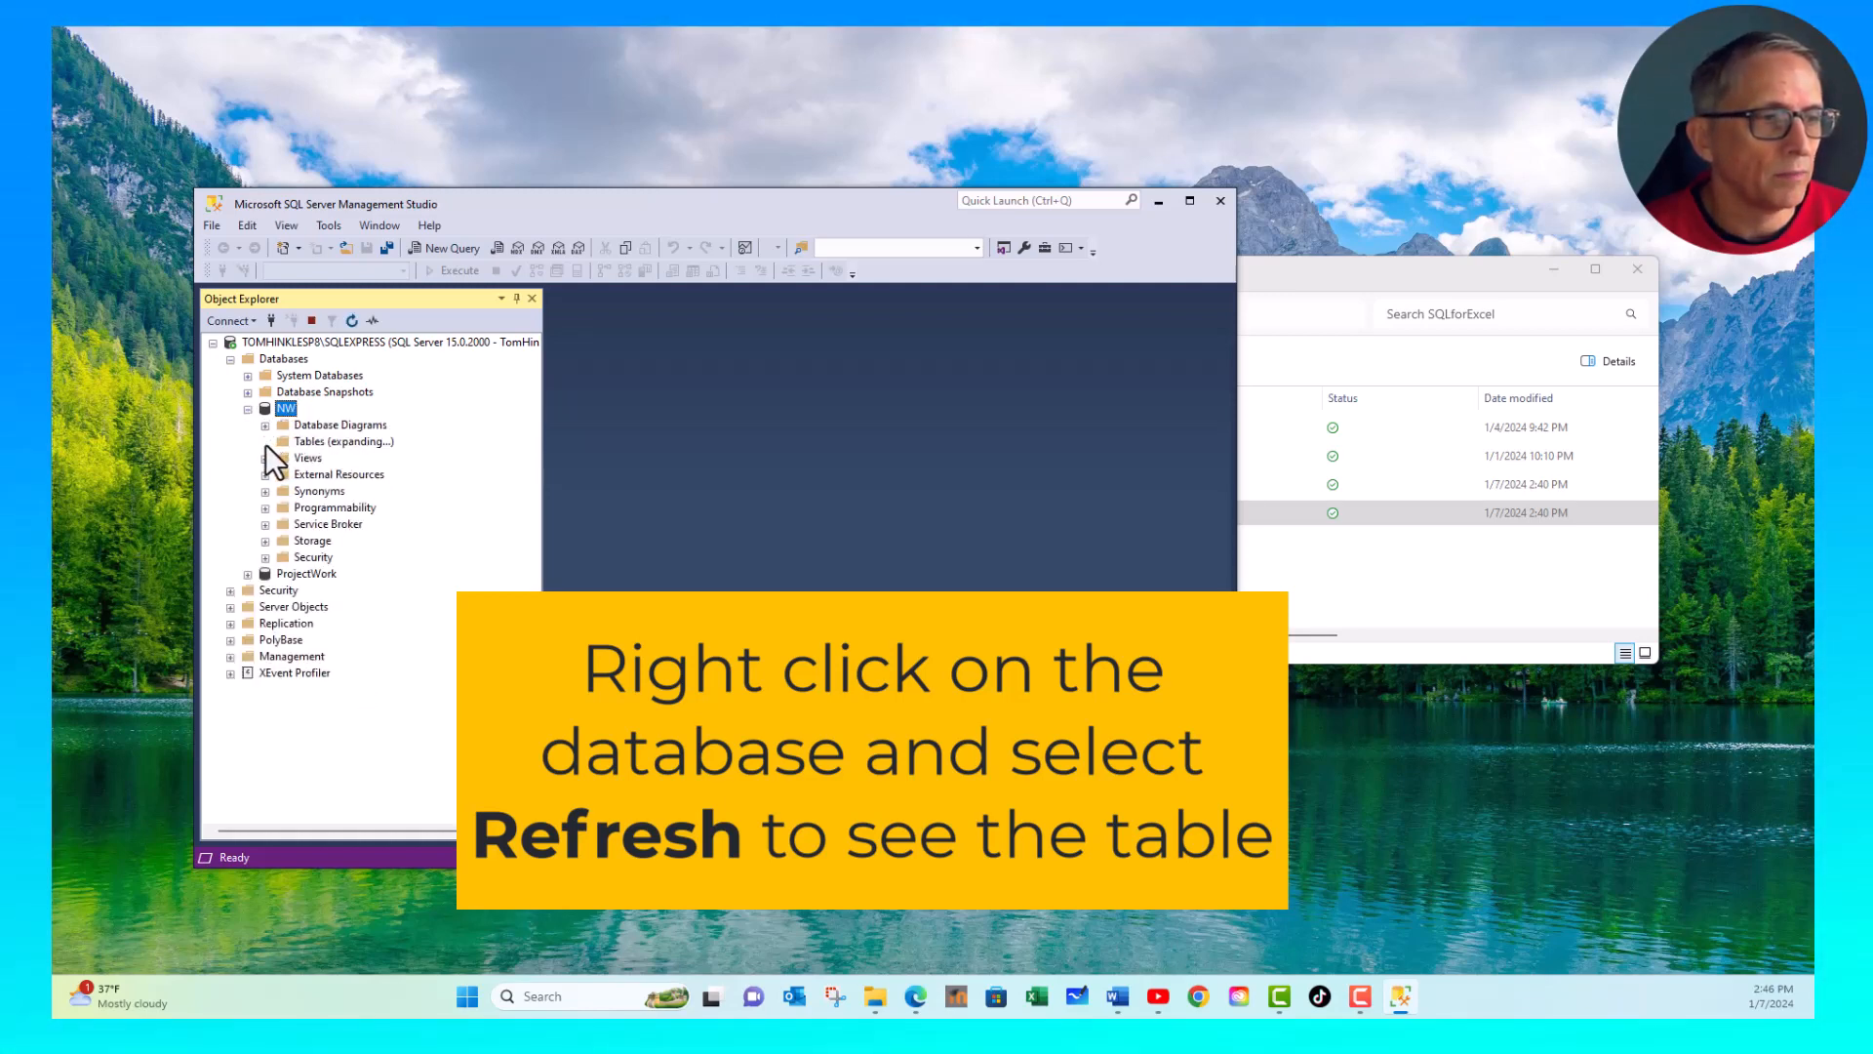
left_click(335, 524)
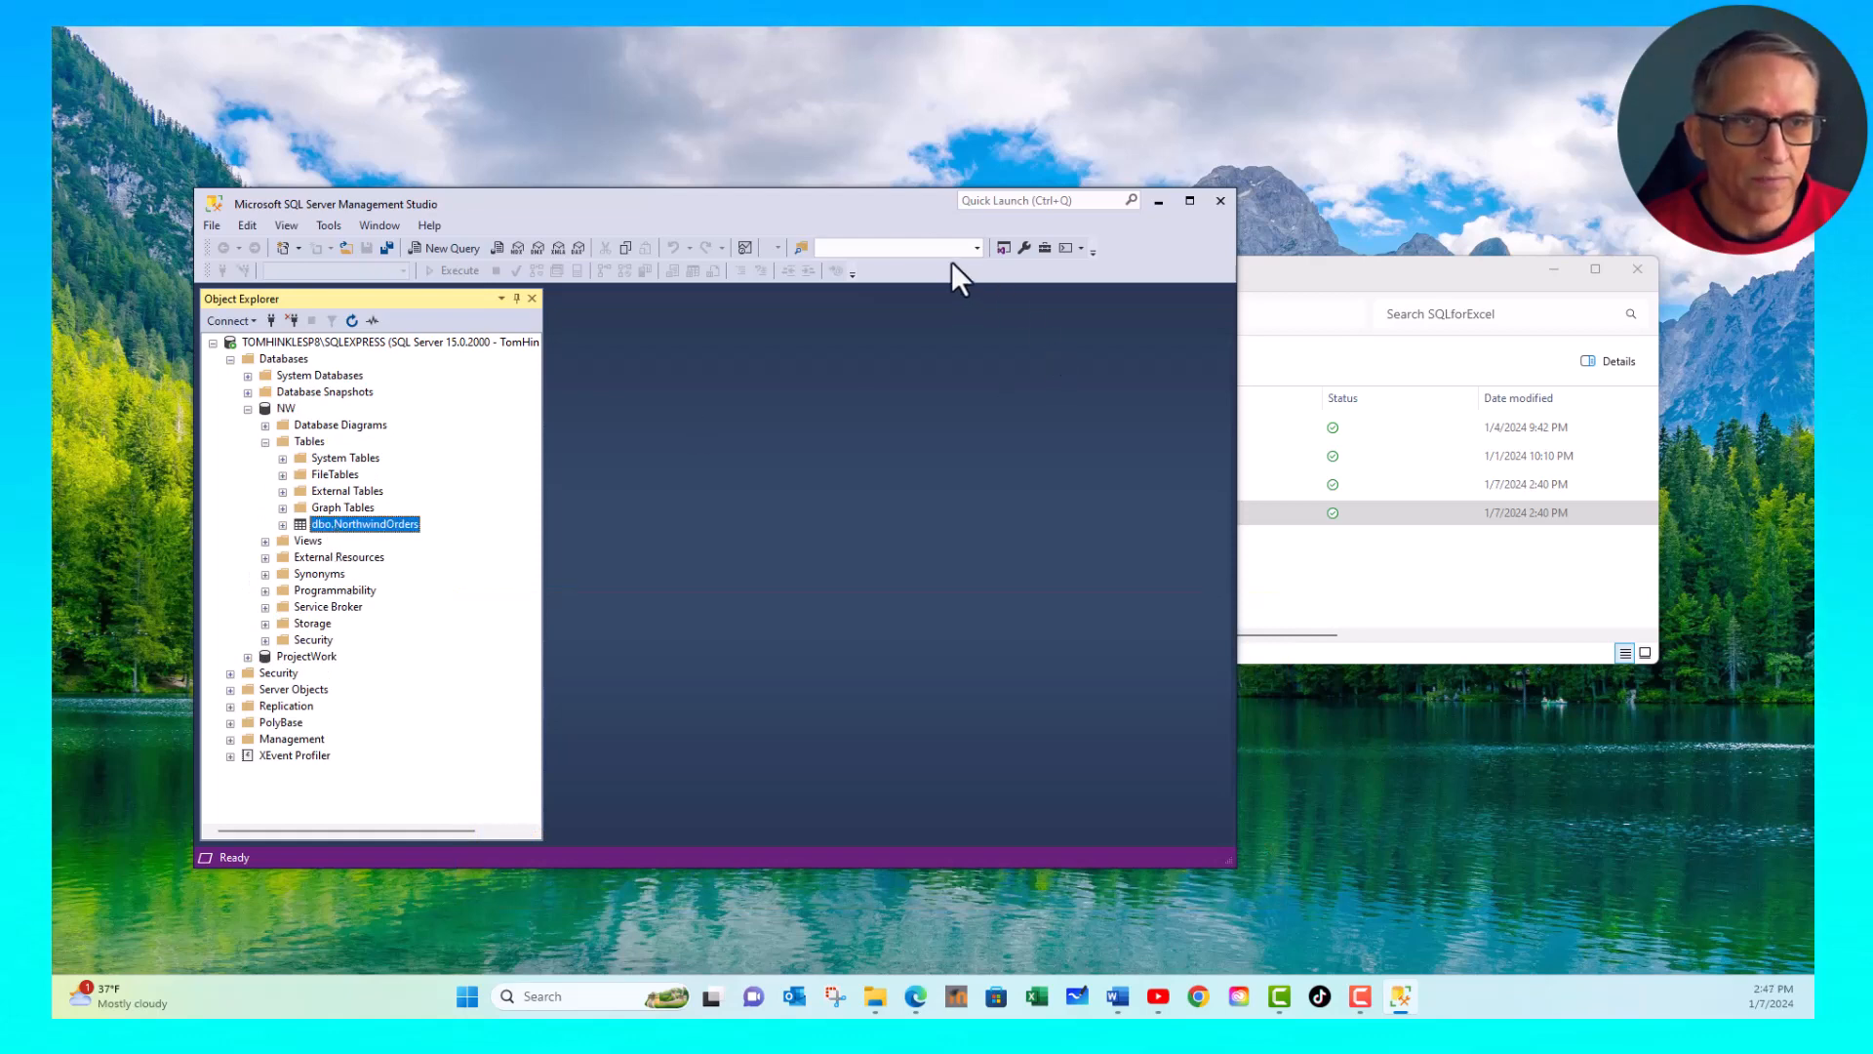
- Enlarge the Management Studio window and review the column list of the dbo.NorthwindOrders table
left_click_drag(899, 199, 869, 91)
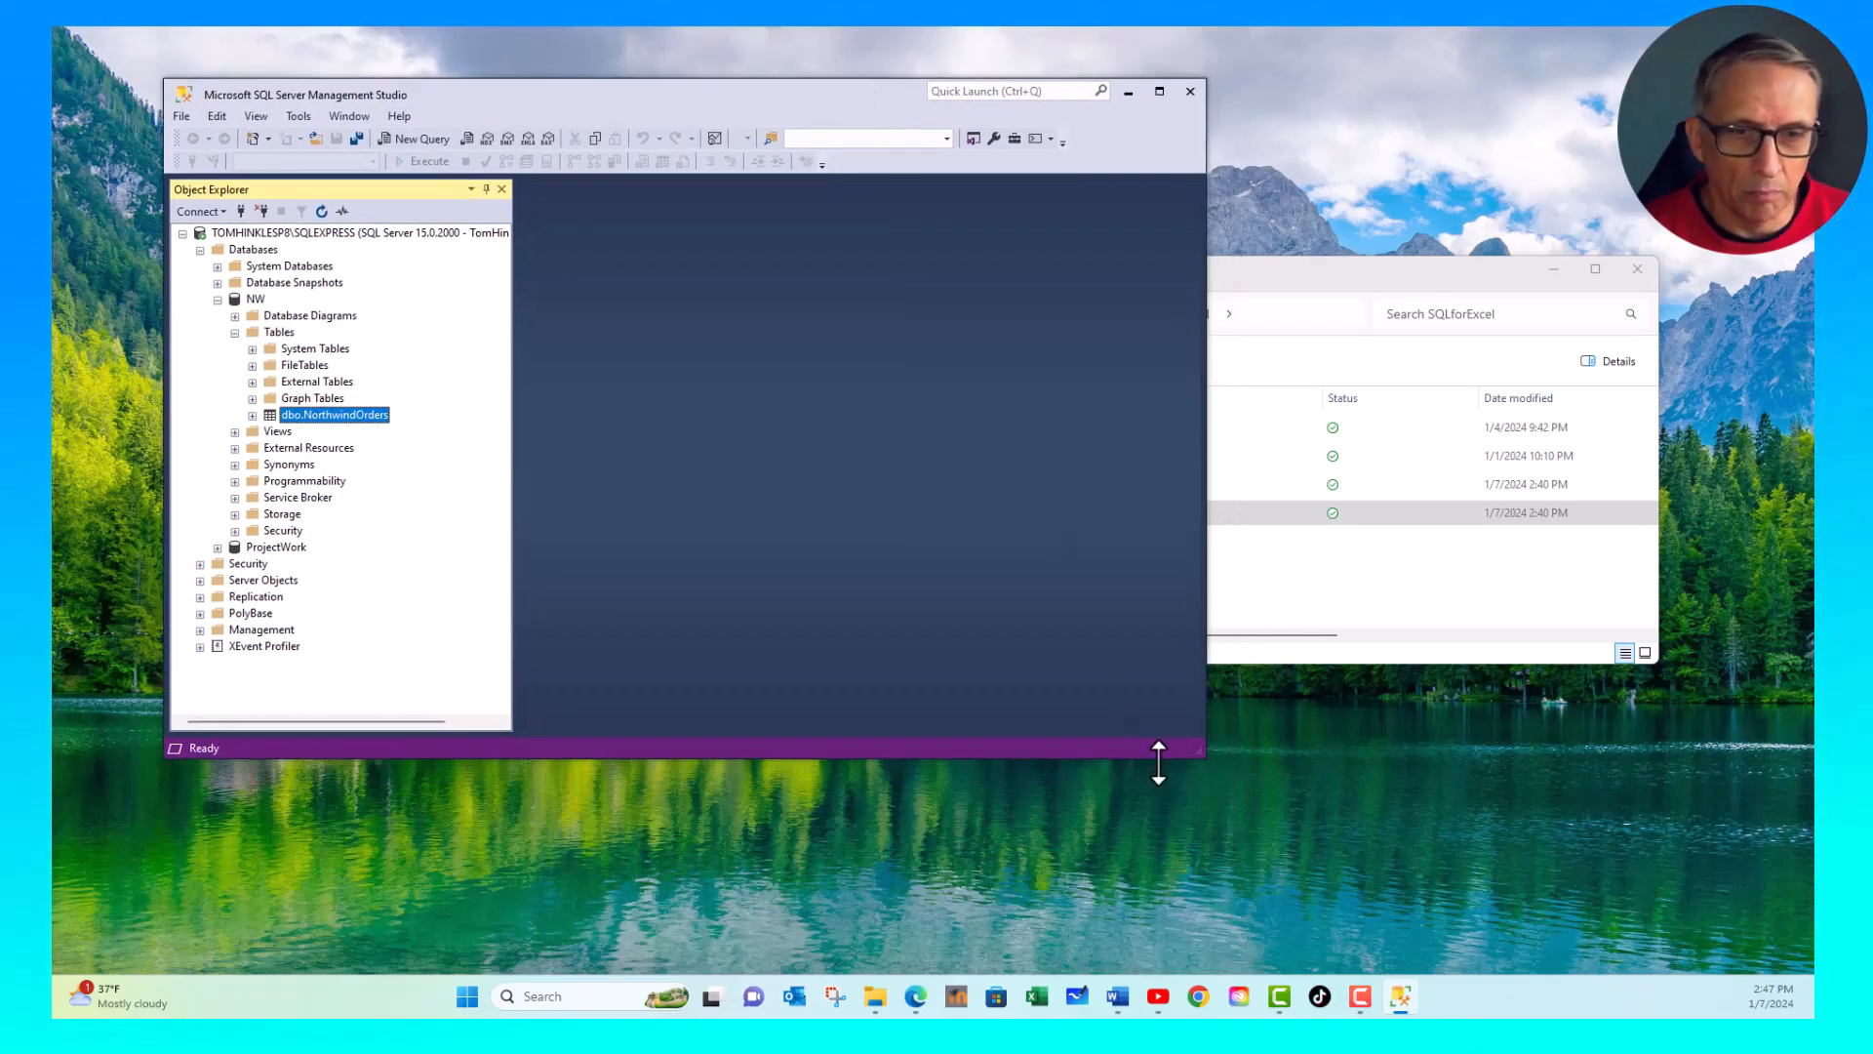
left_click_drag(1198, 751, 1483, 924)
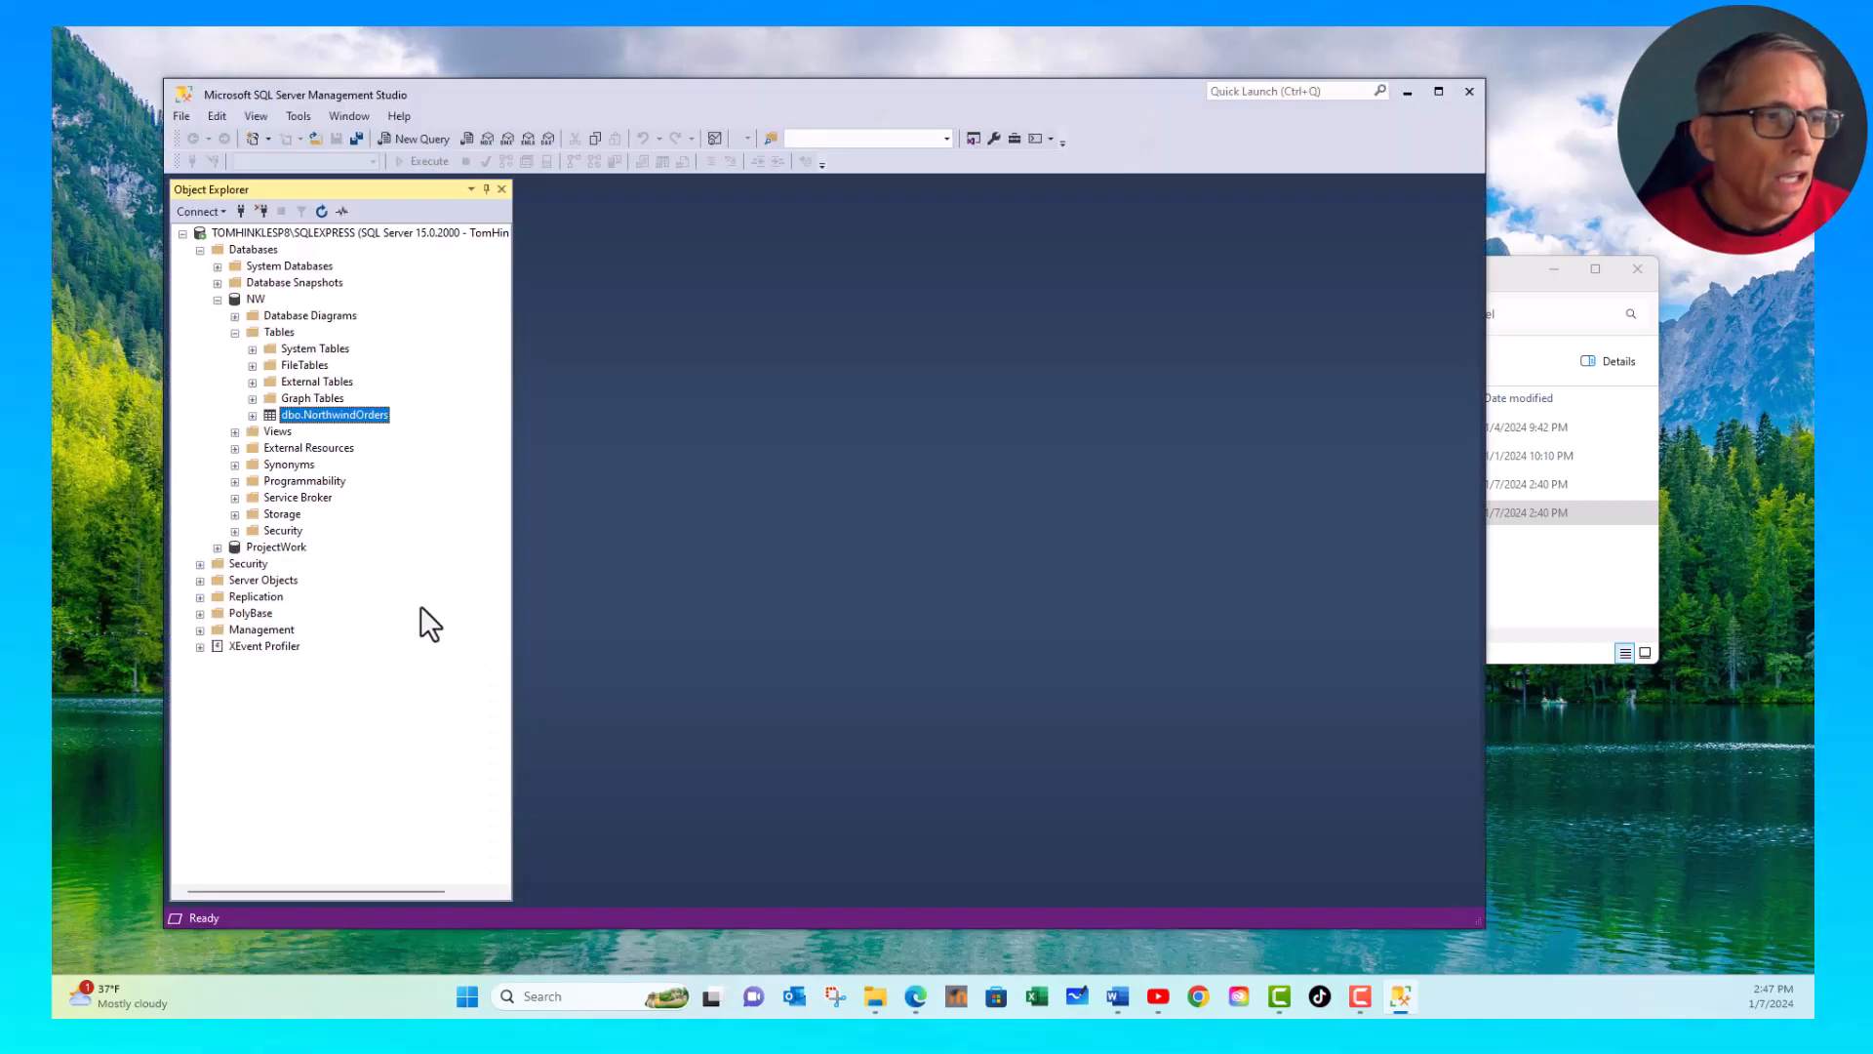
left_click(252, 416)
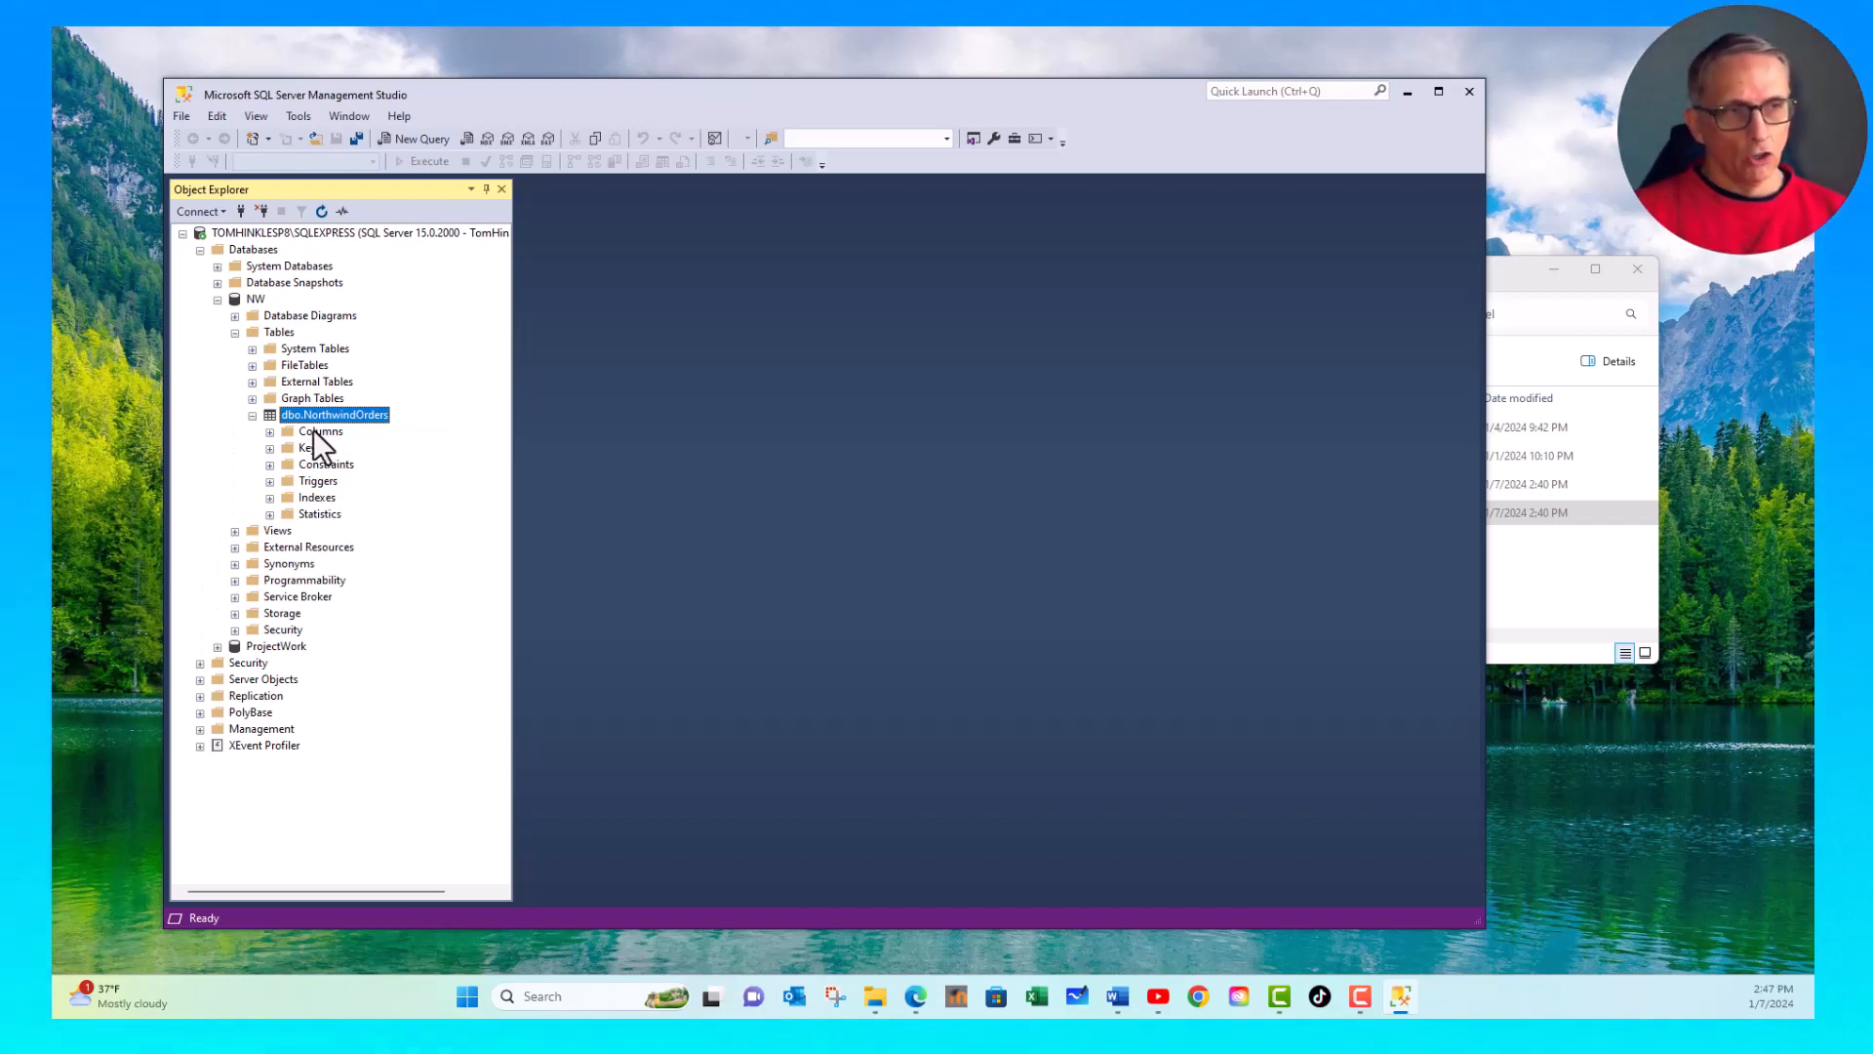
left_click(299, 432)
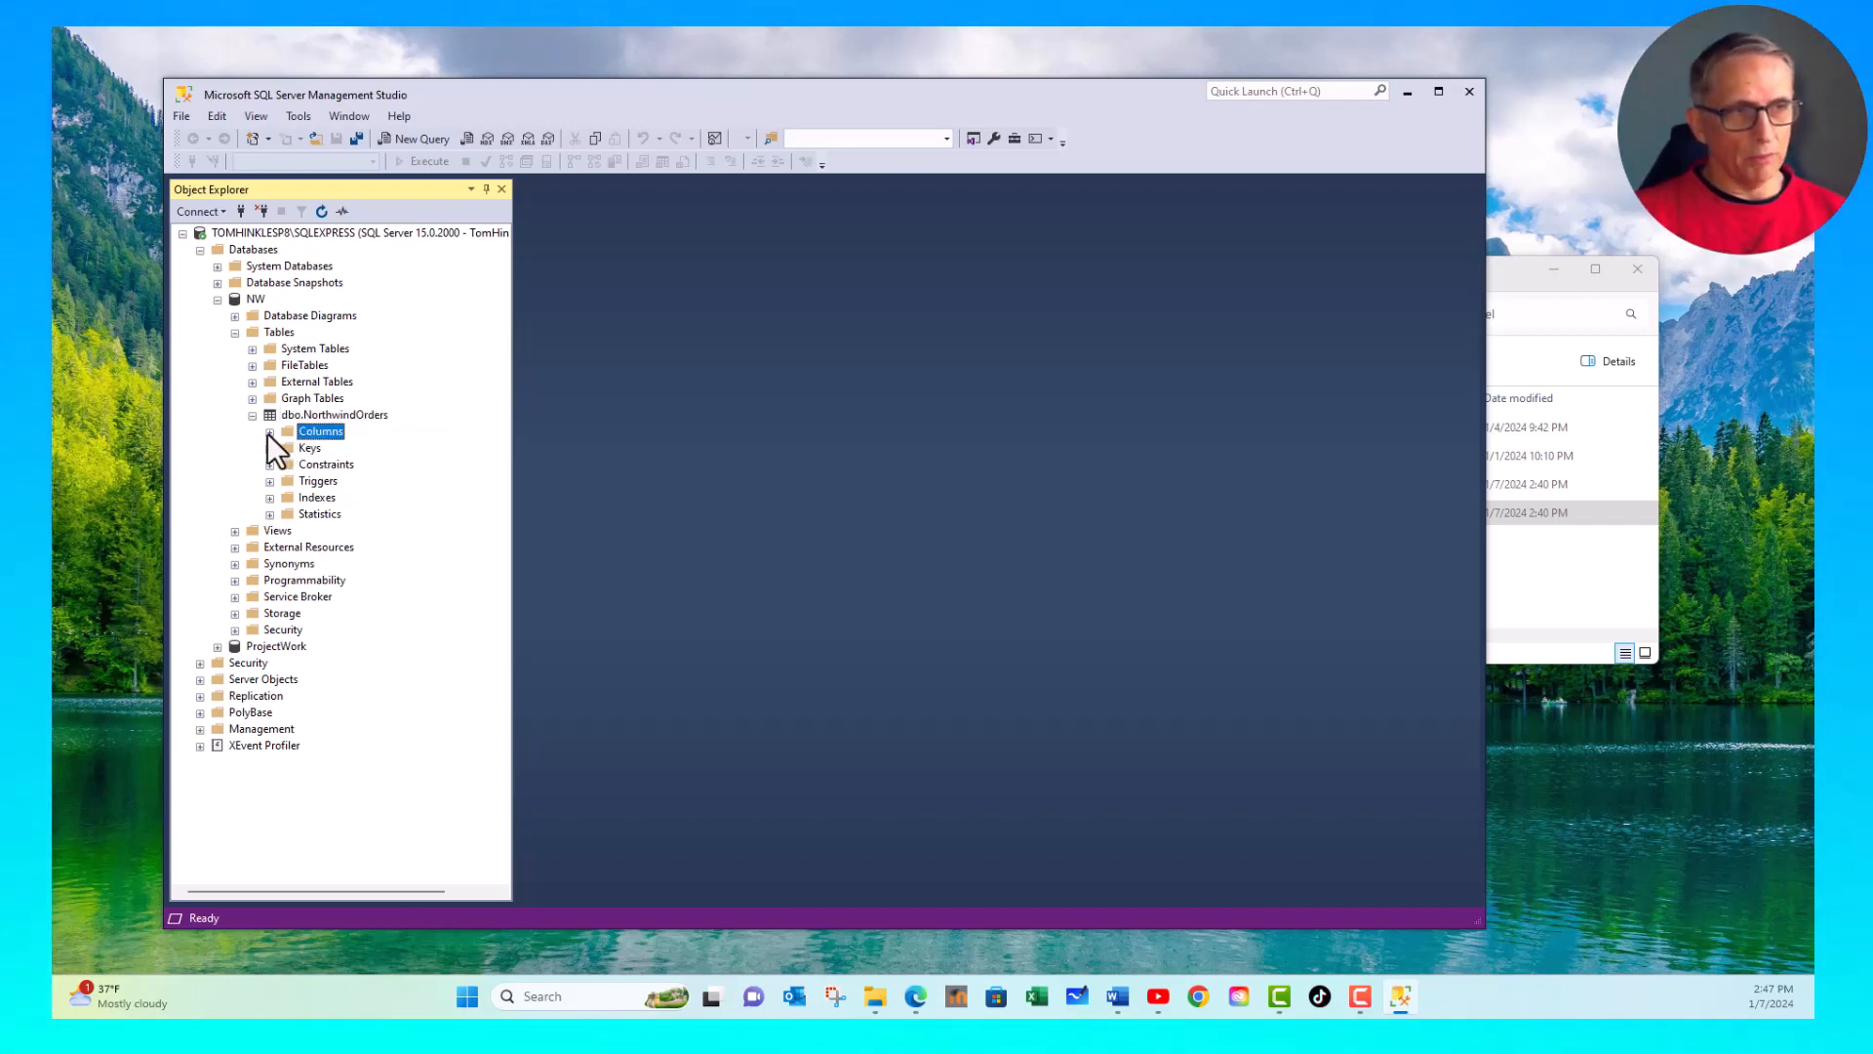
left_click(269, 432)
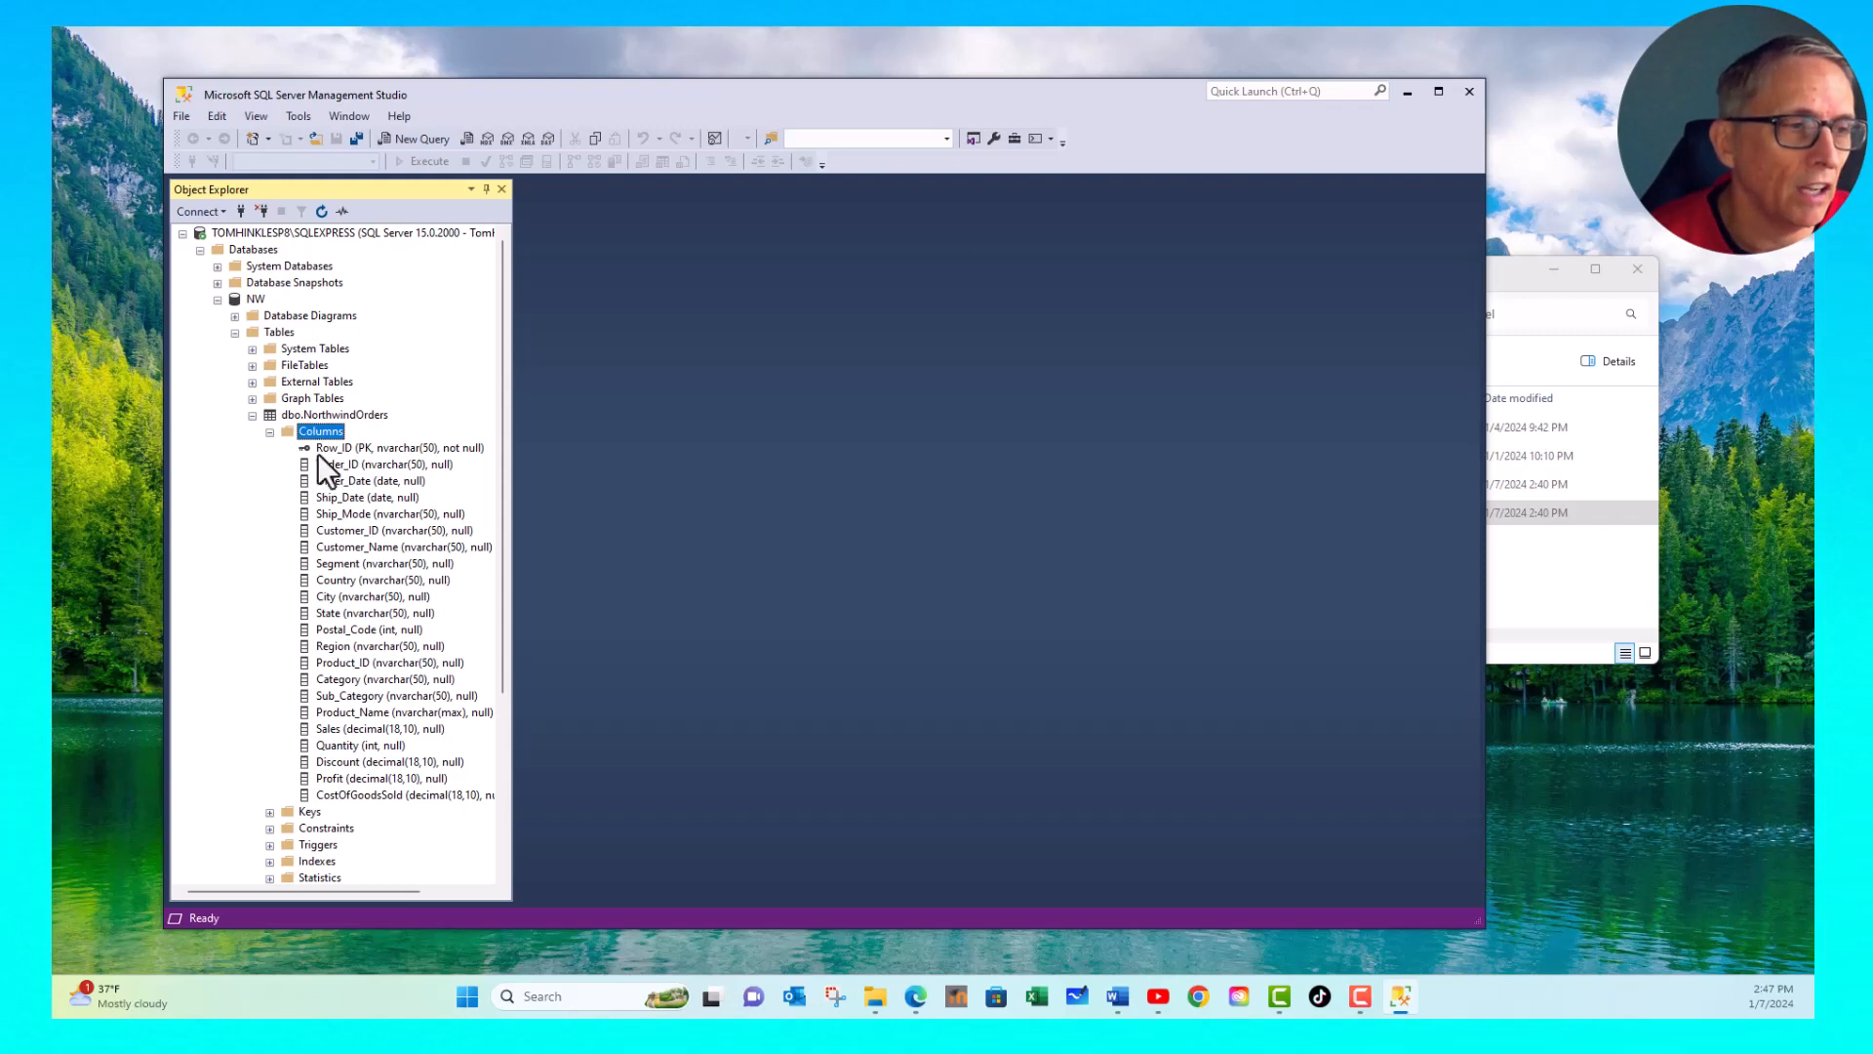
left_click(269, 431)
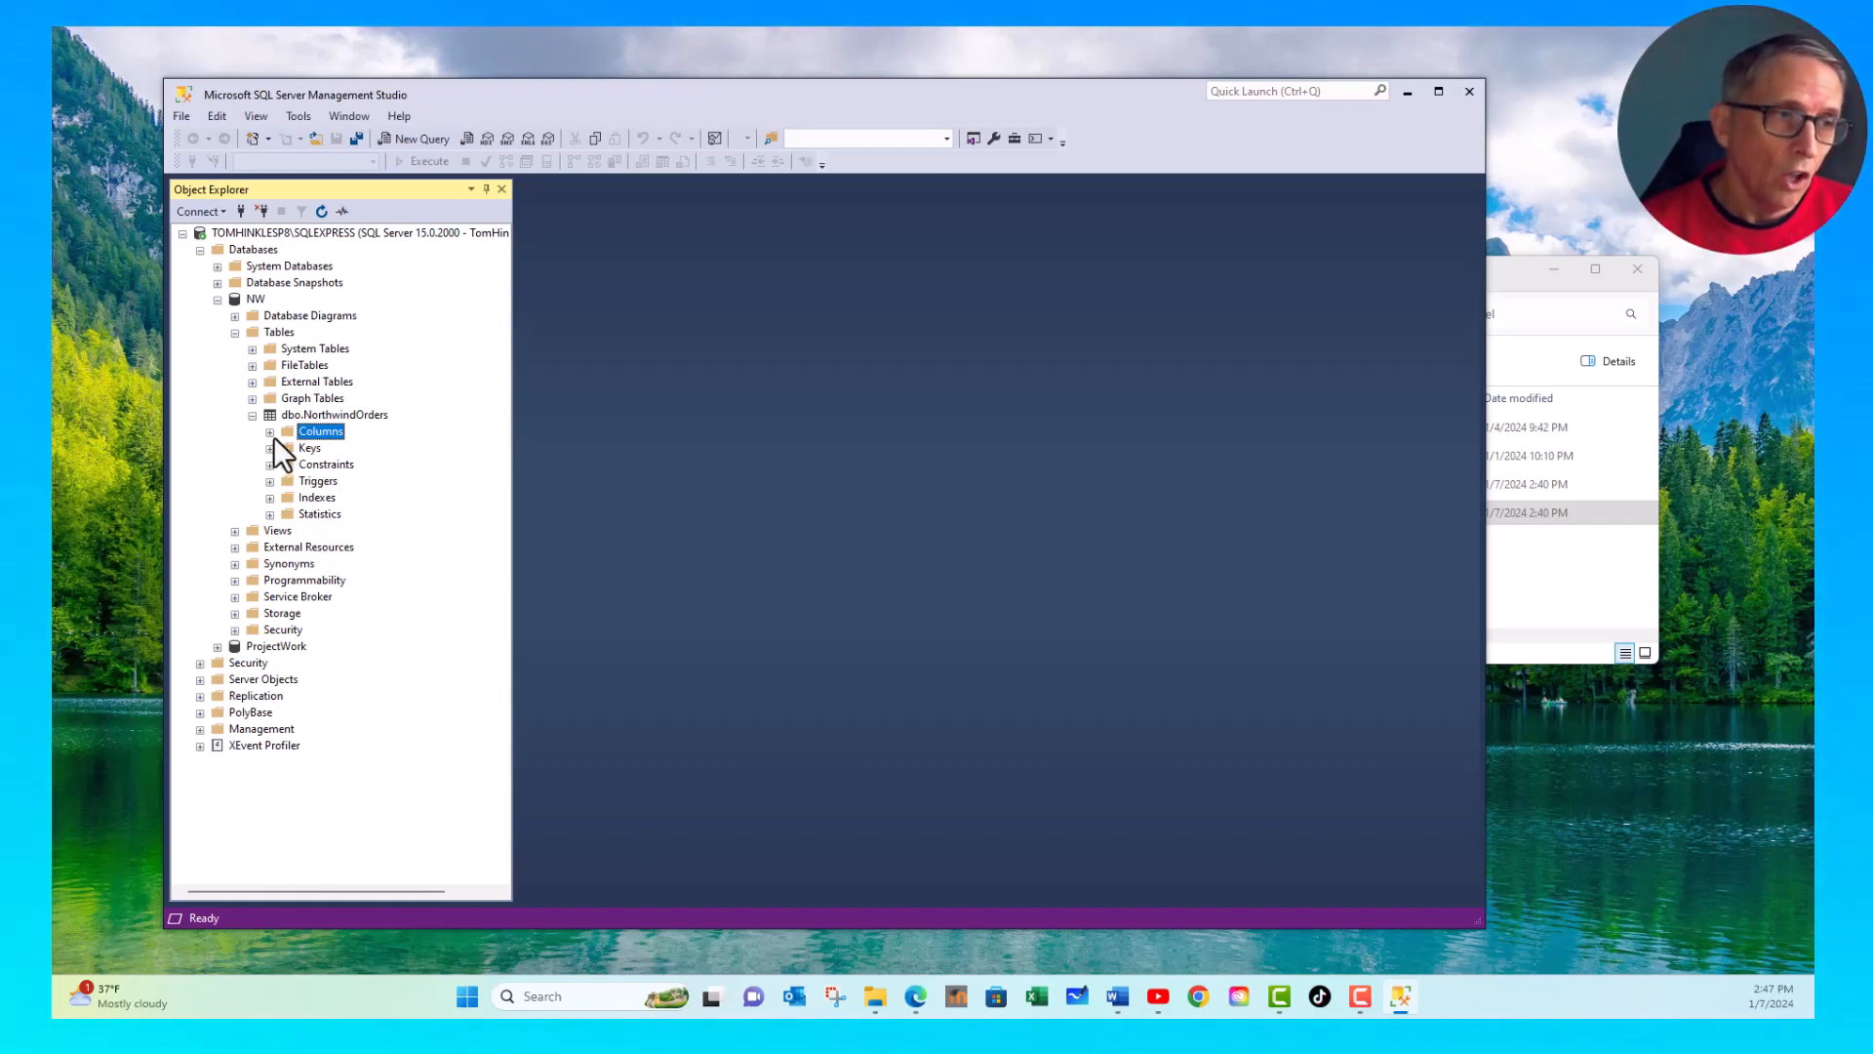
- Query the top 1000 rows of the dbo.NorthwindOrders table
left_click(303, 414)
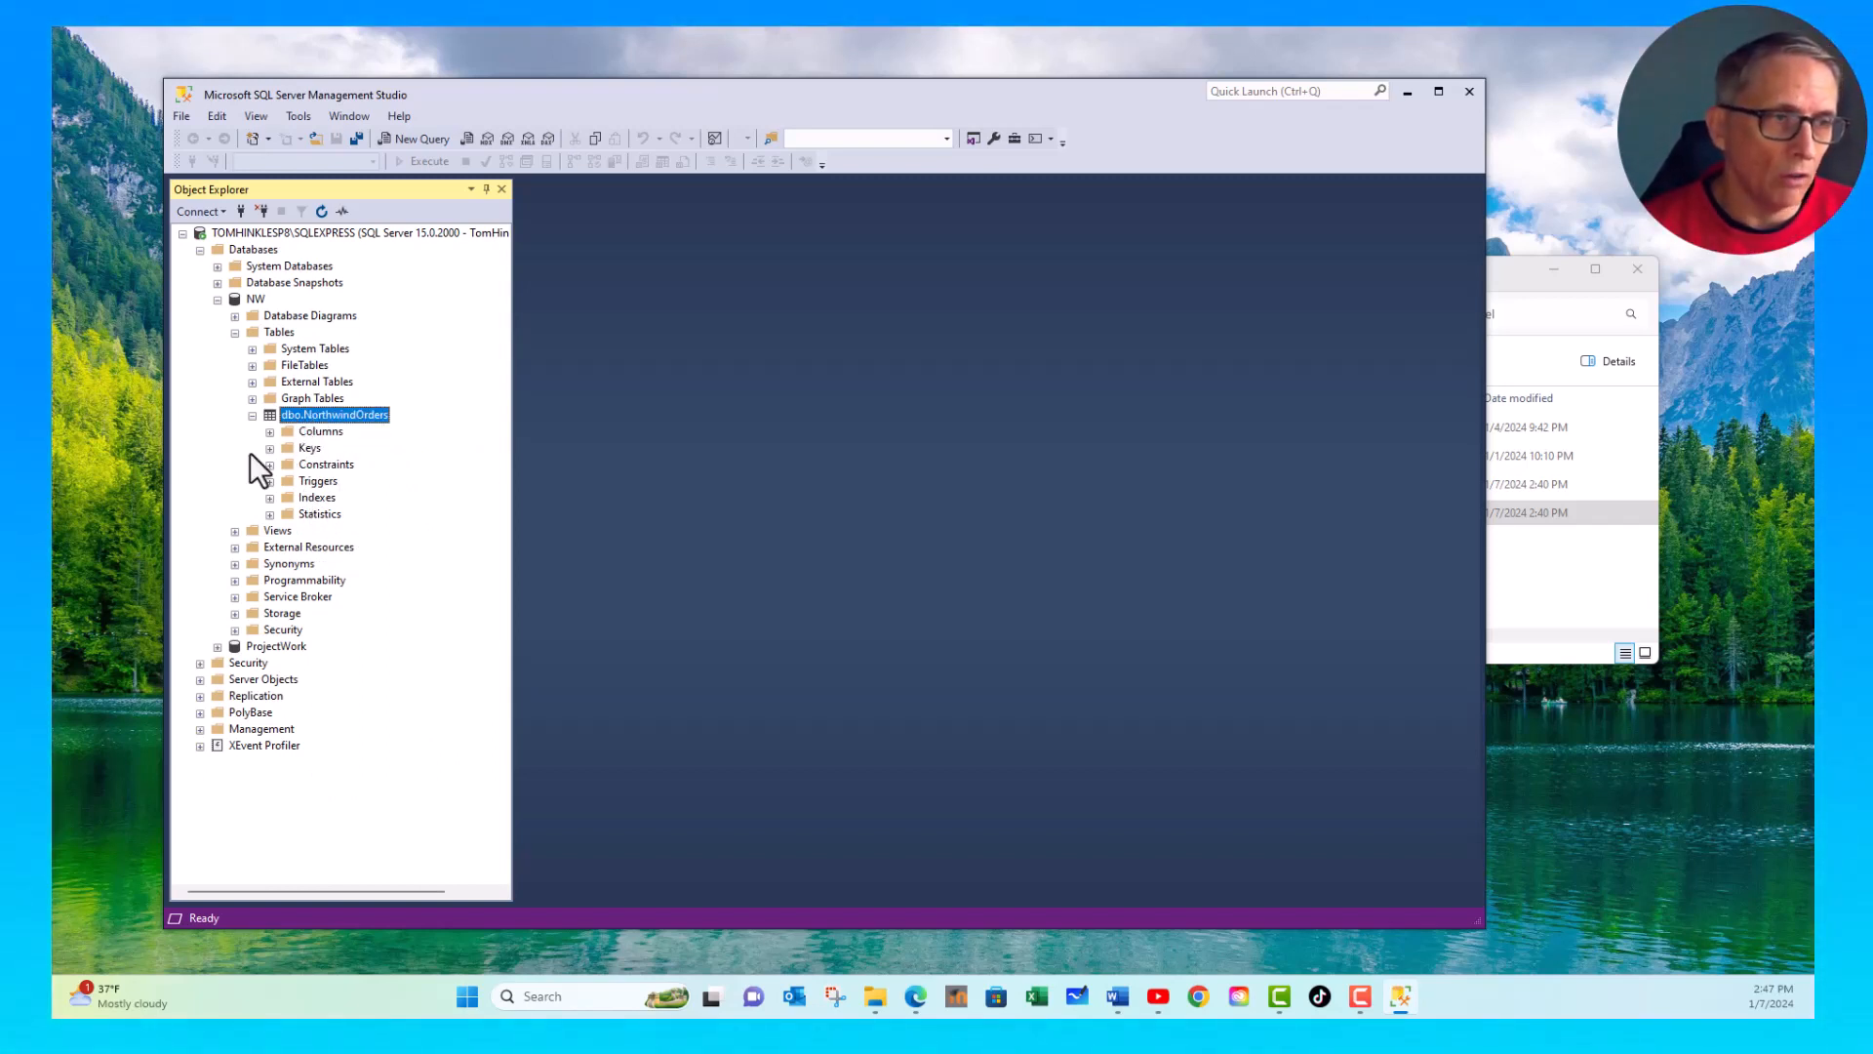
right_click(295, 418)
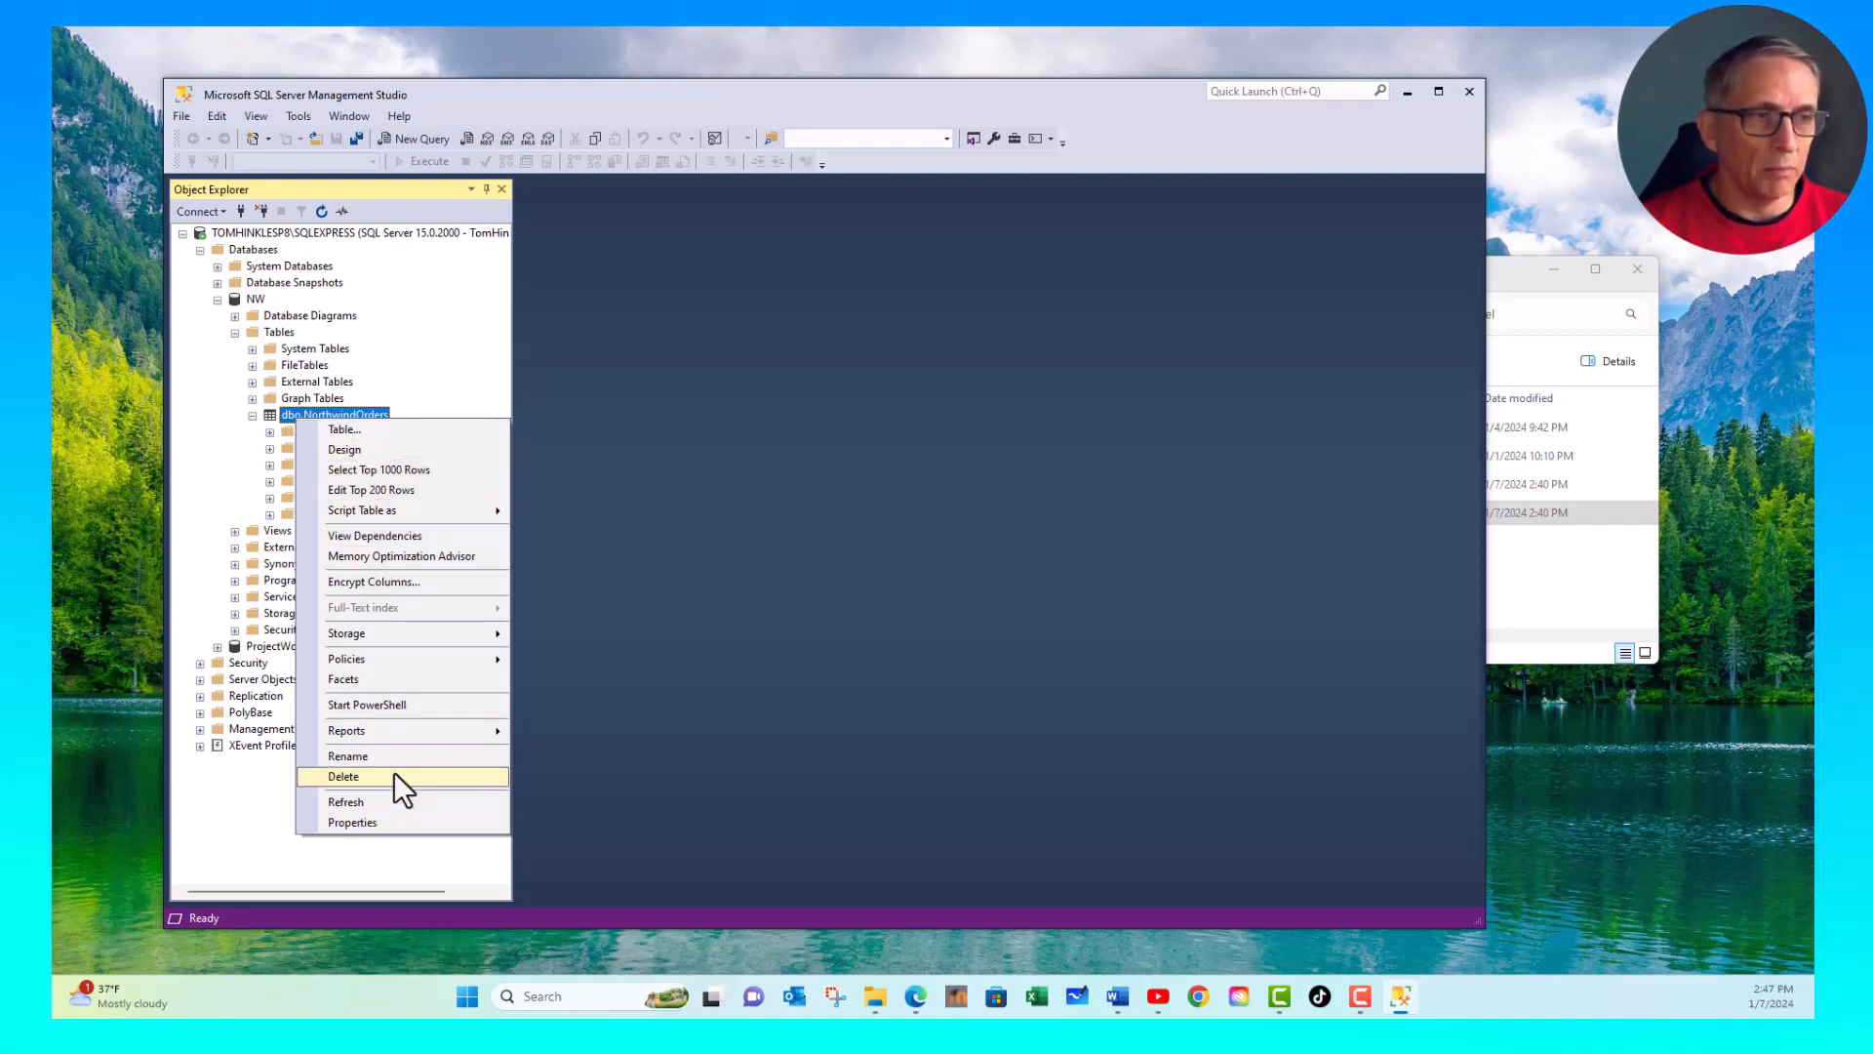
mouse_move(400, 510)
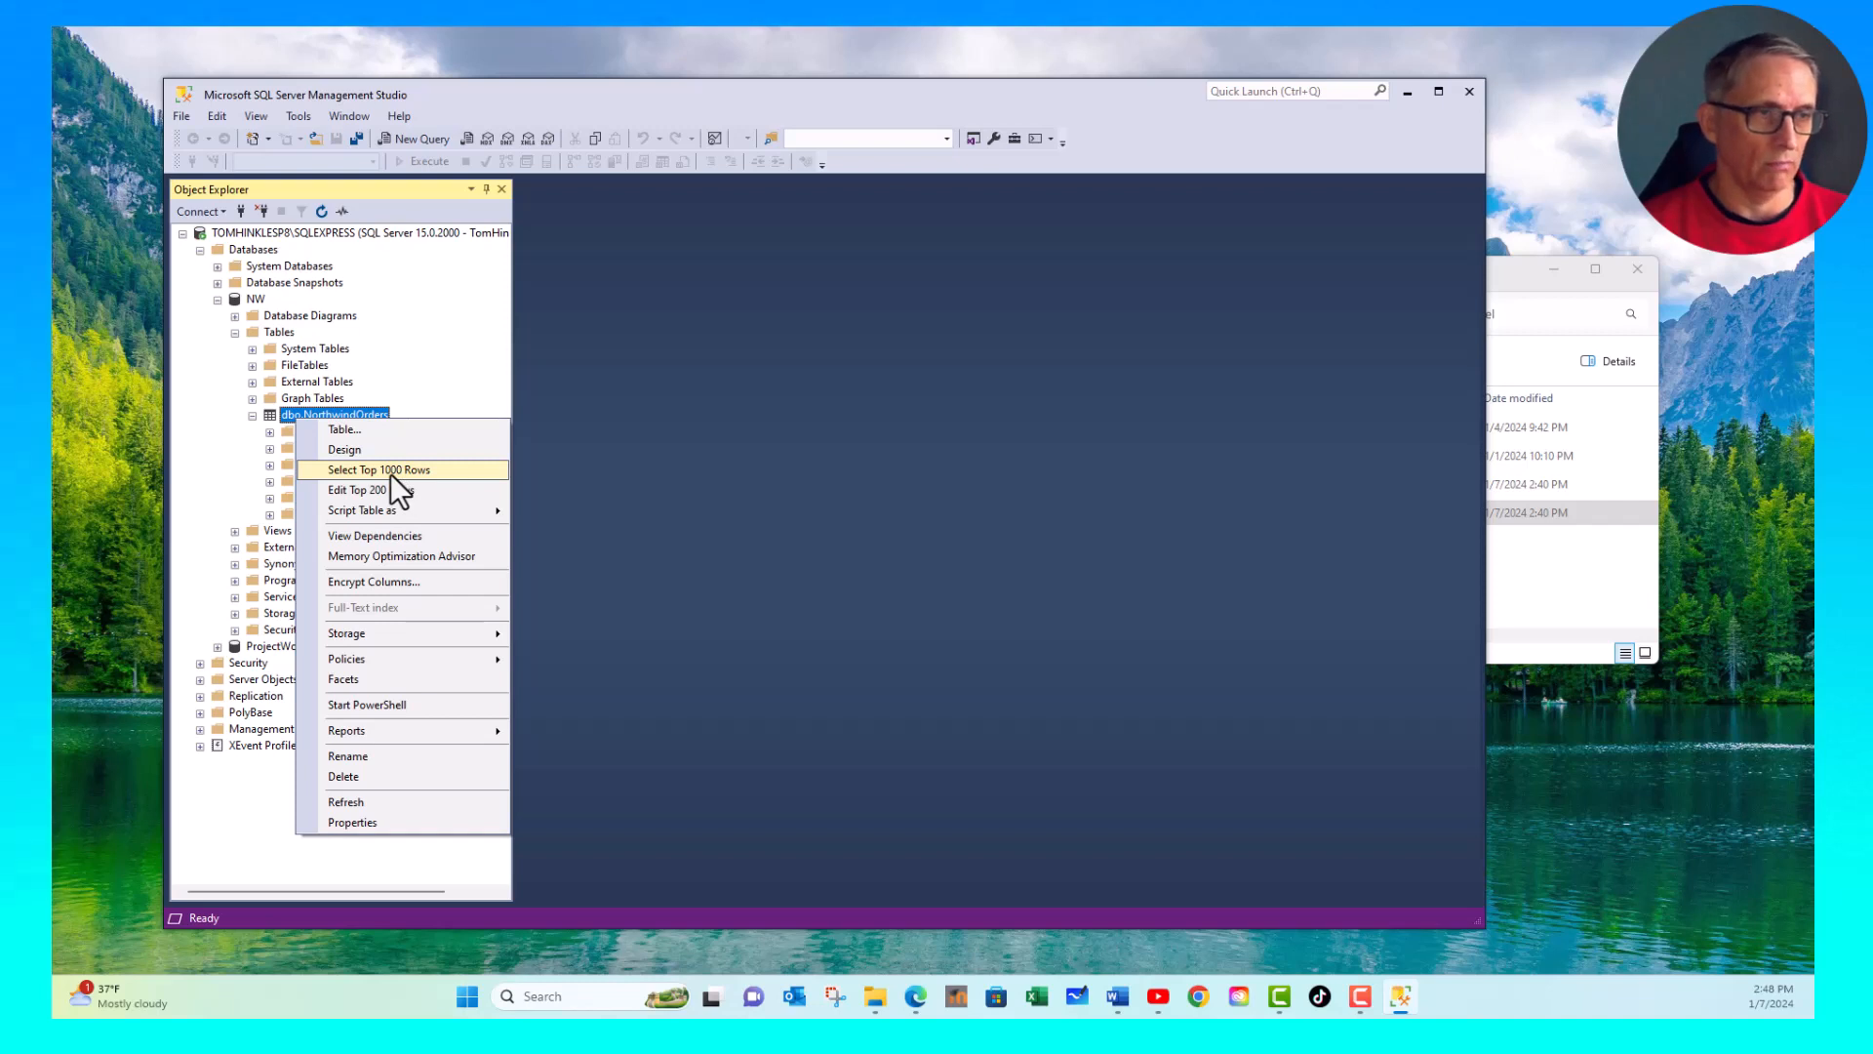
left_click(390, 472)
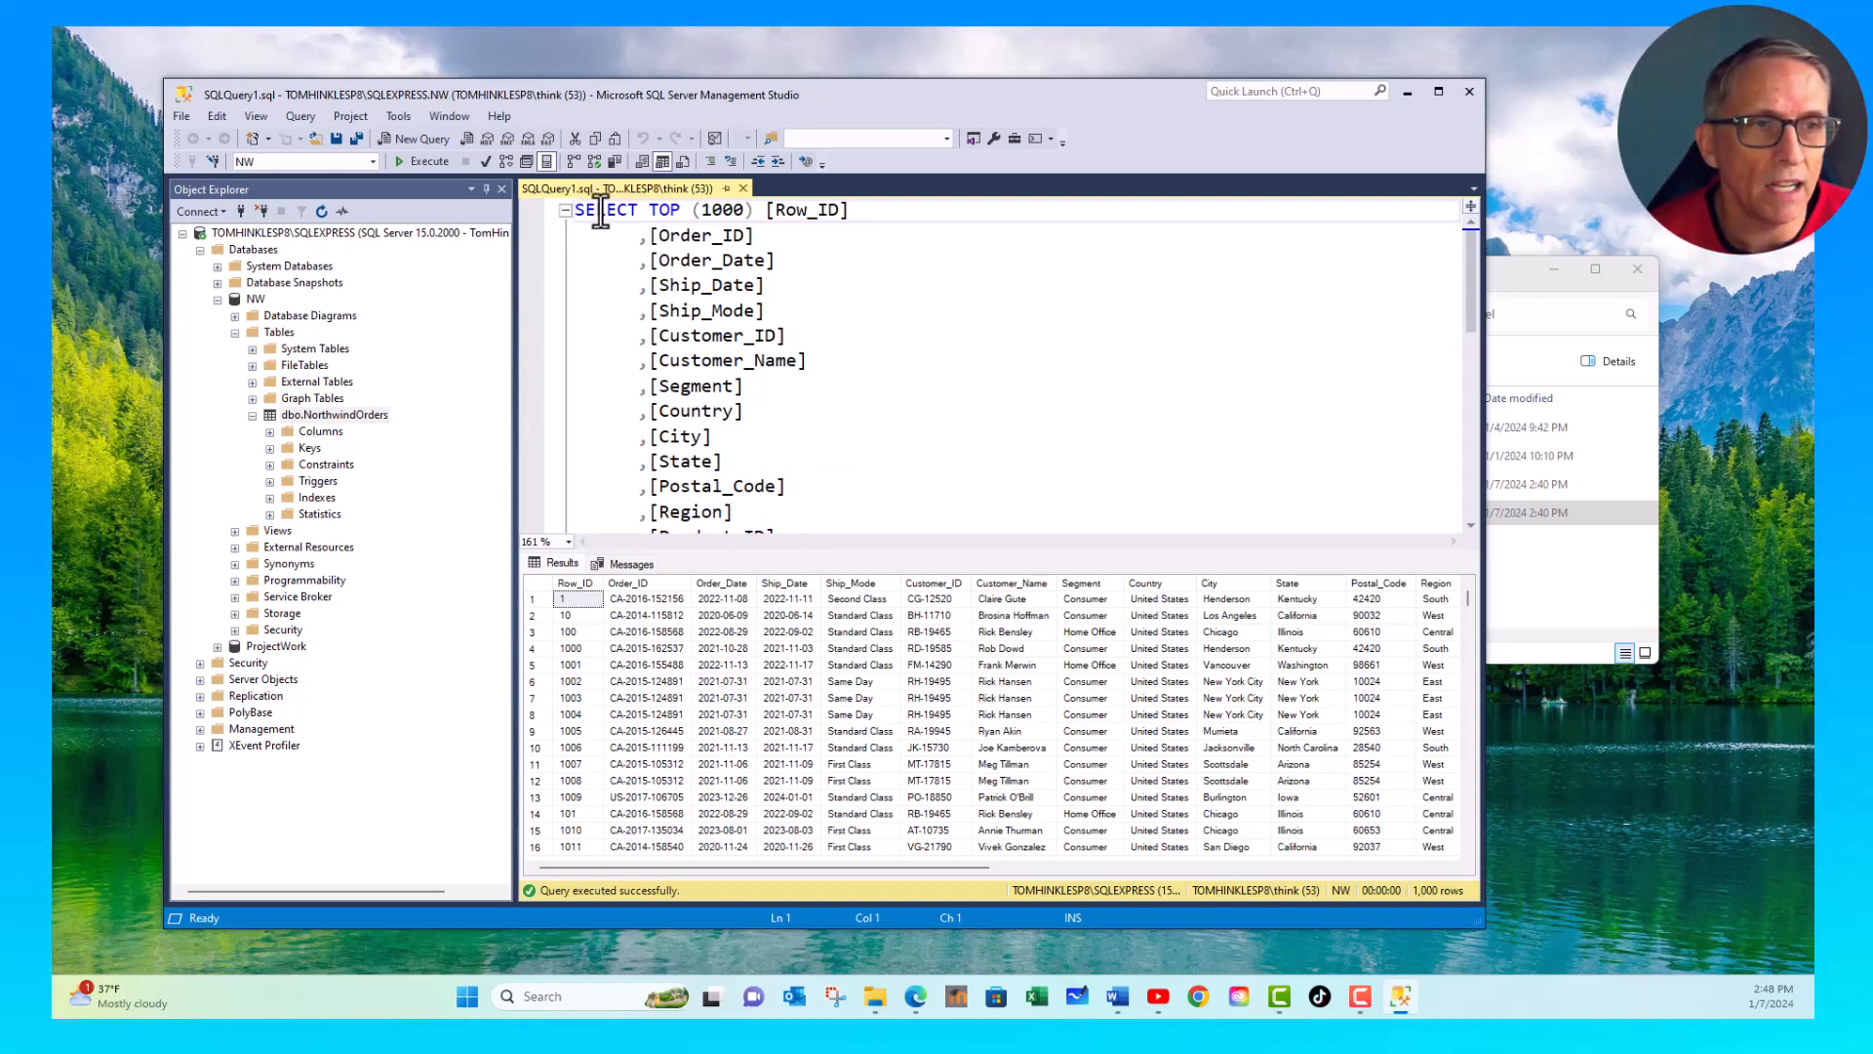
- Examine the generated SELECT statement, from its column list down to the FROM clause
left_click(766, 237)
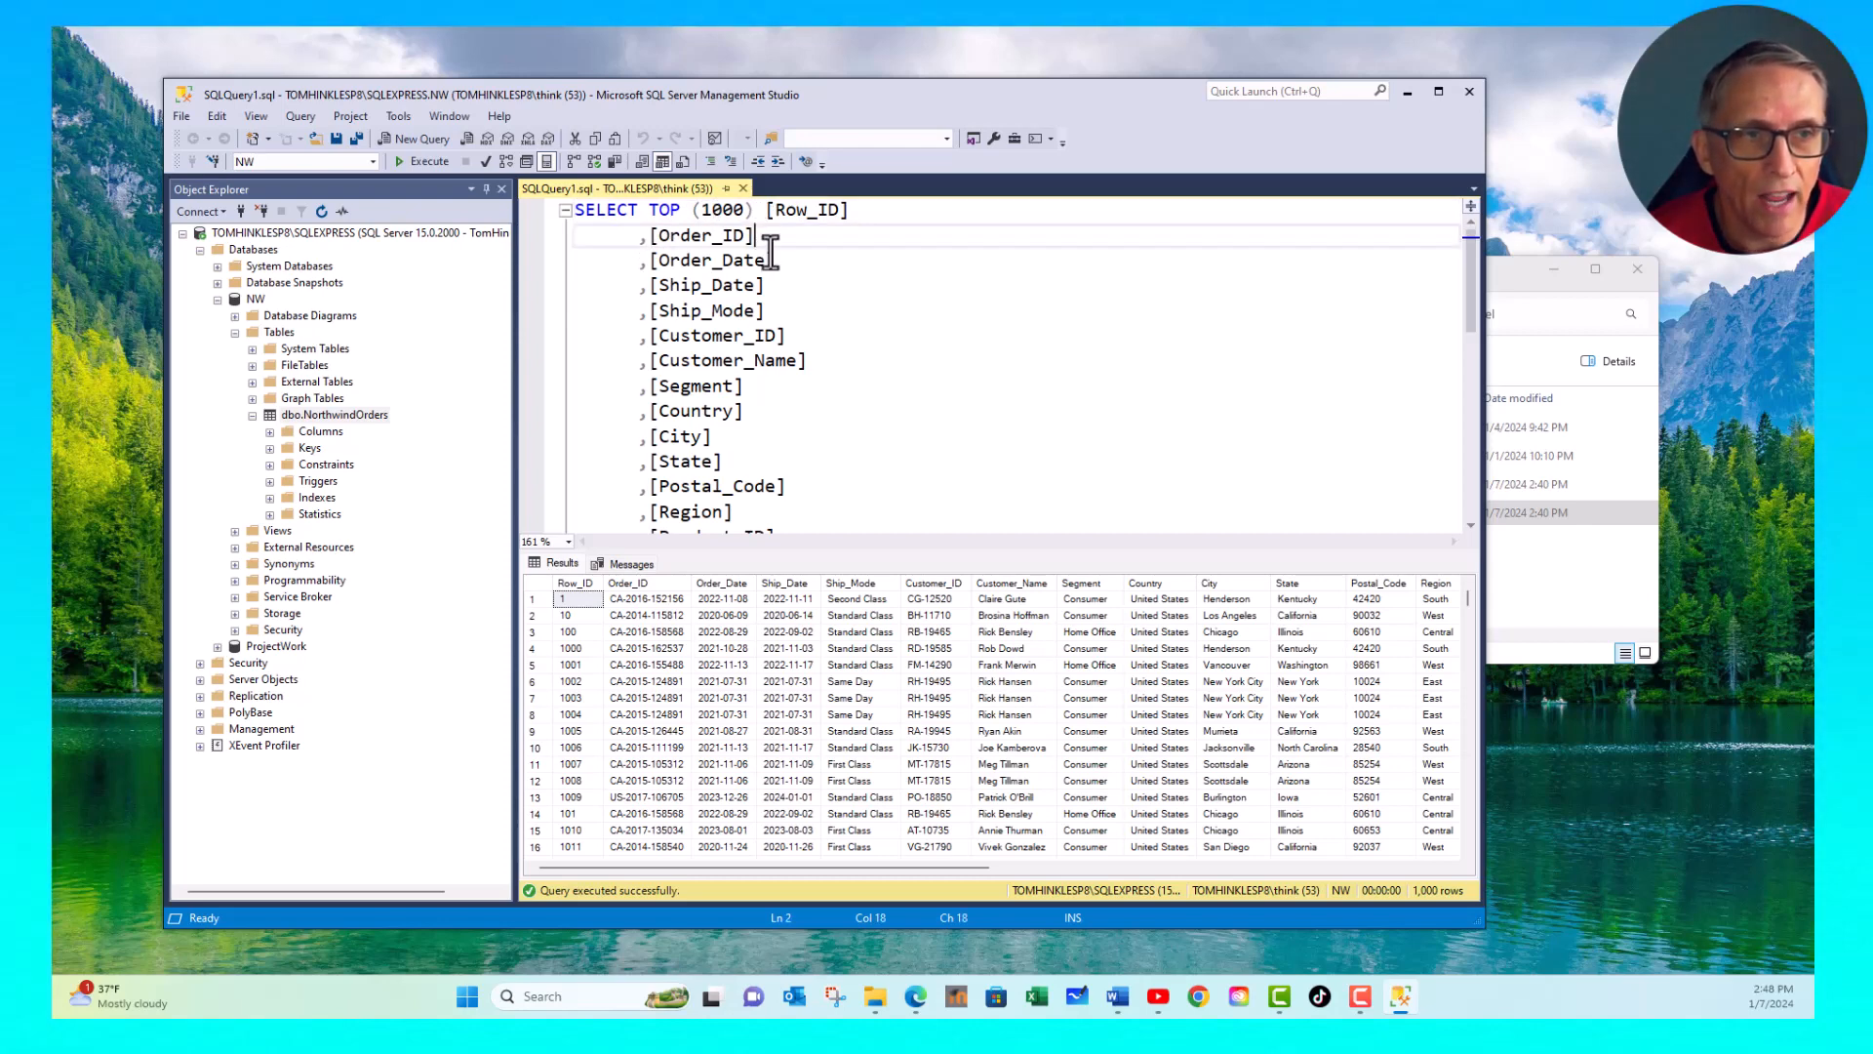
left_click(776, 261)
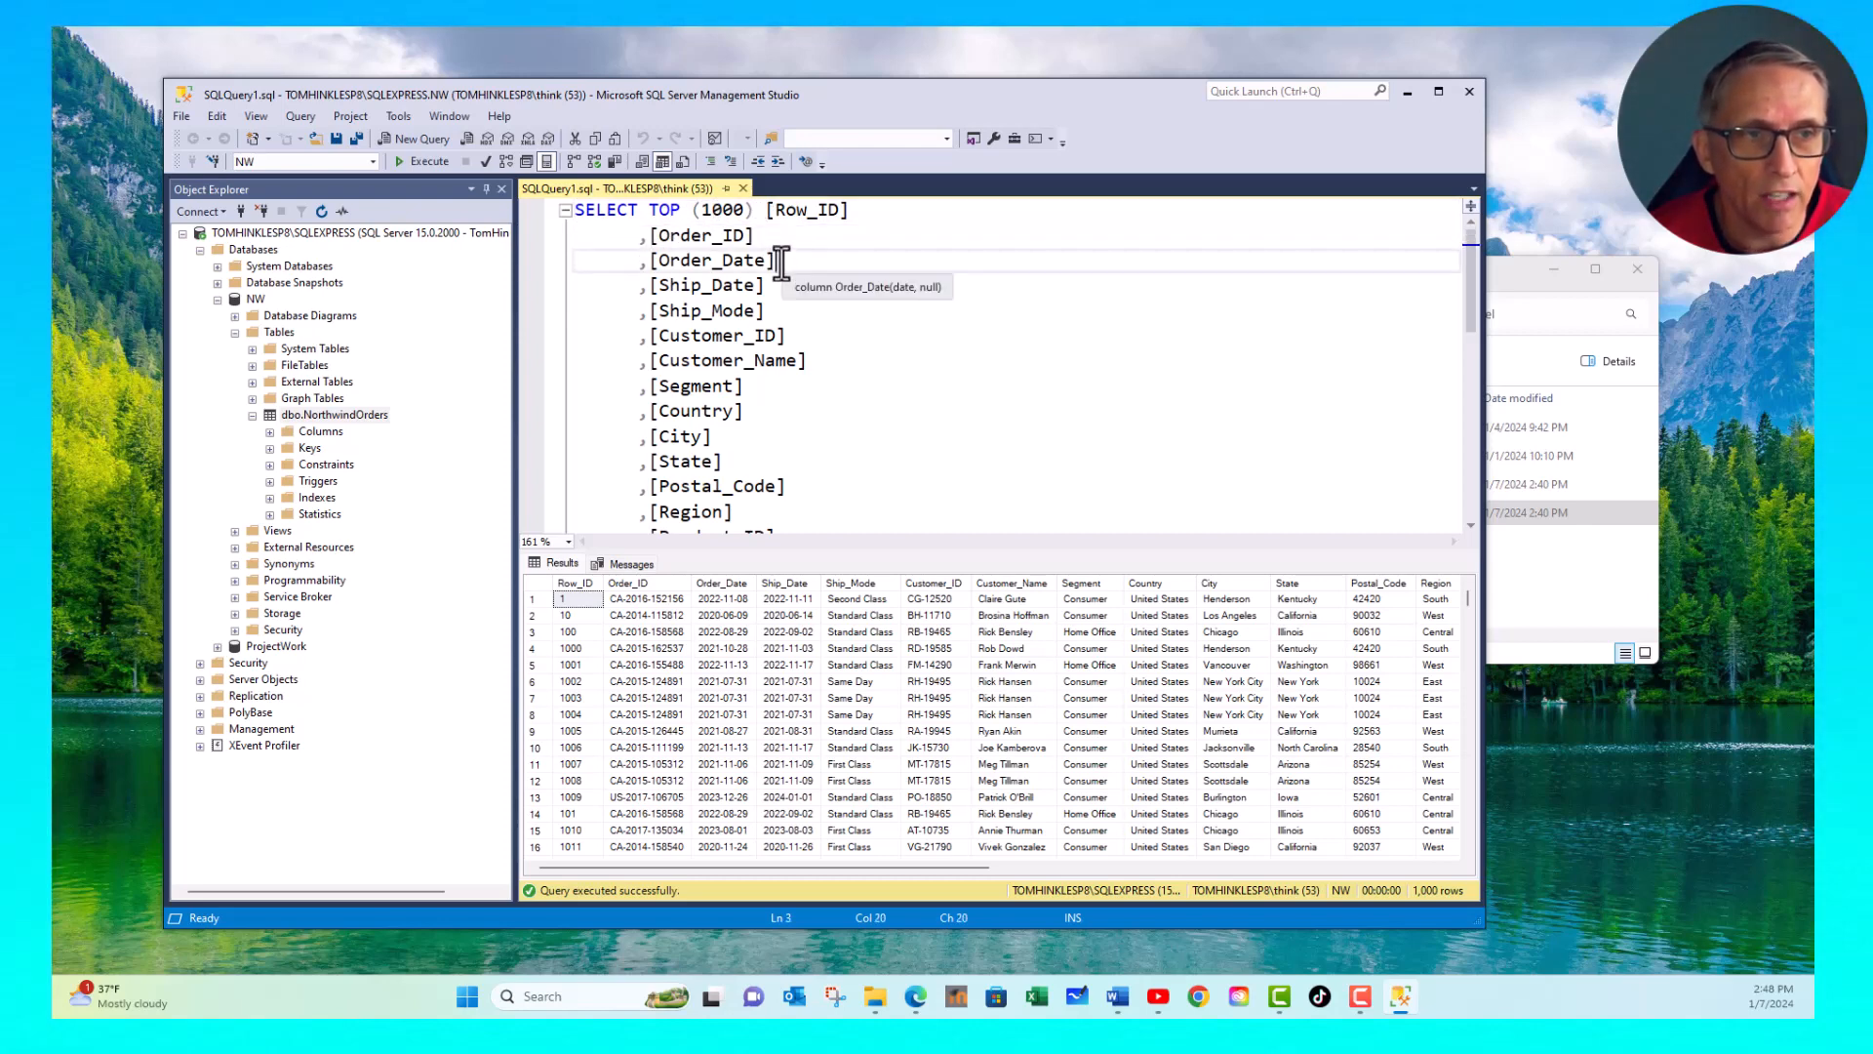
left_click(790, 335)
scroll(828, 408, "down", 1)
scroll(827, 408, "down", 4)
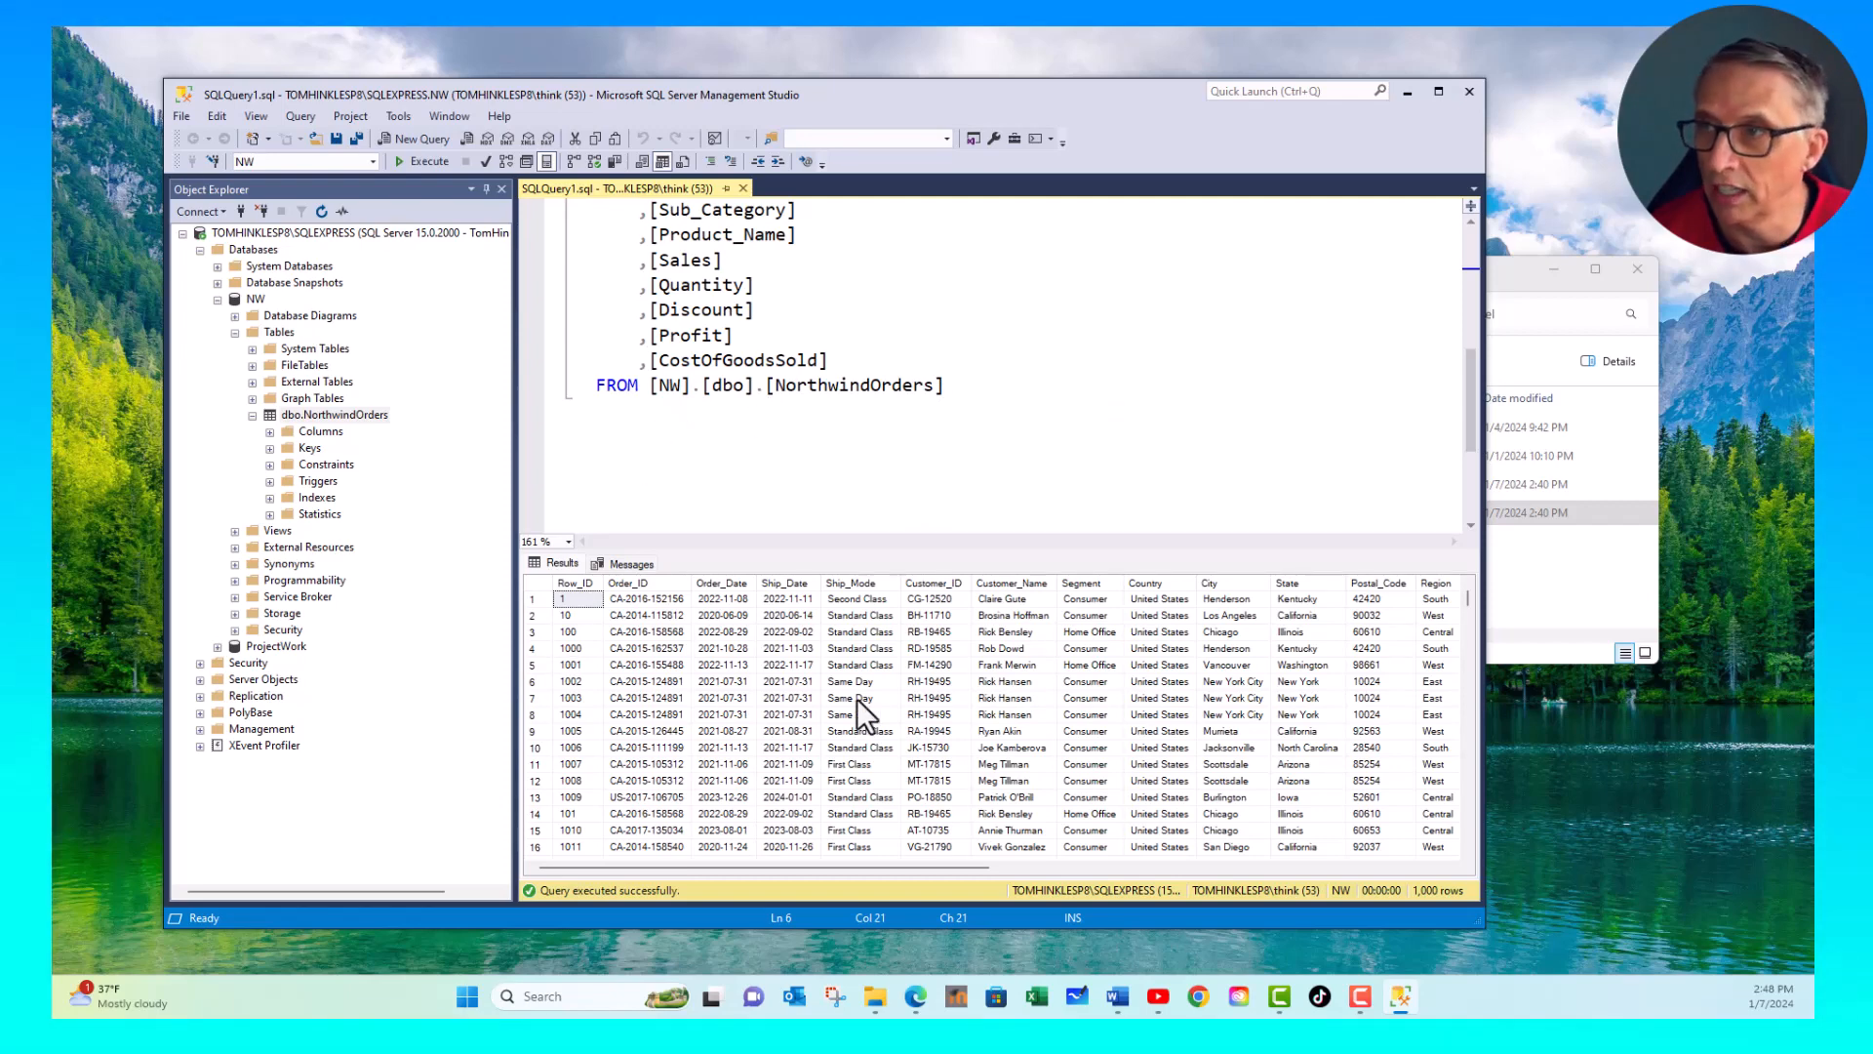
scroll(721, 434, "up", 5)
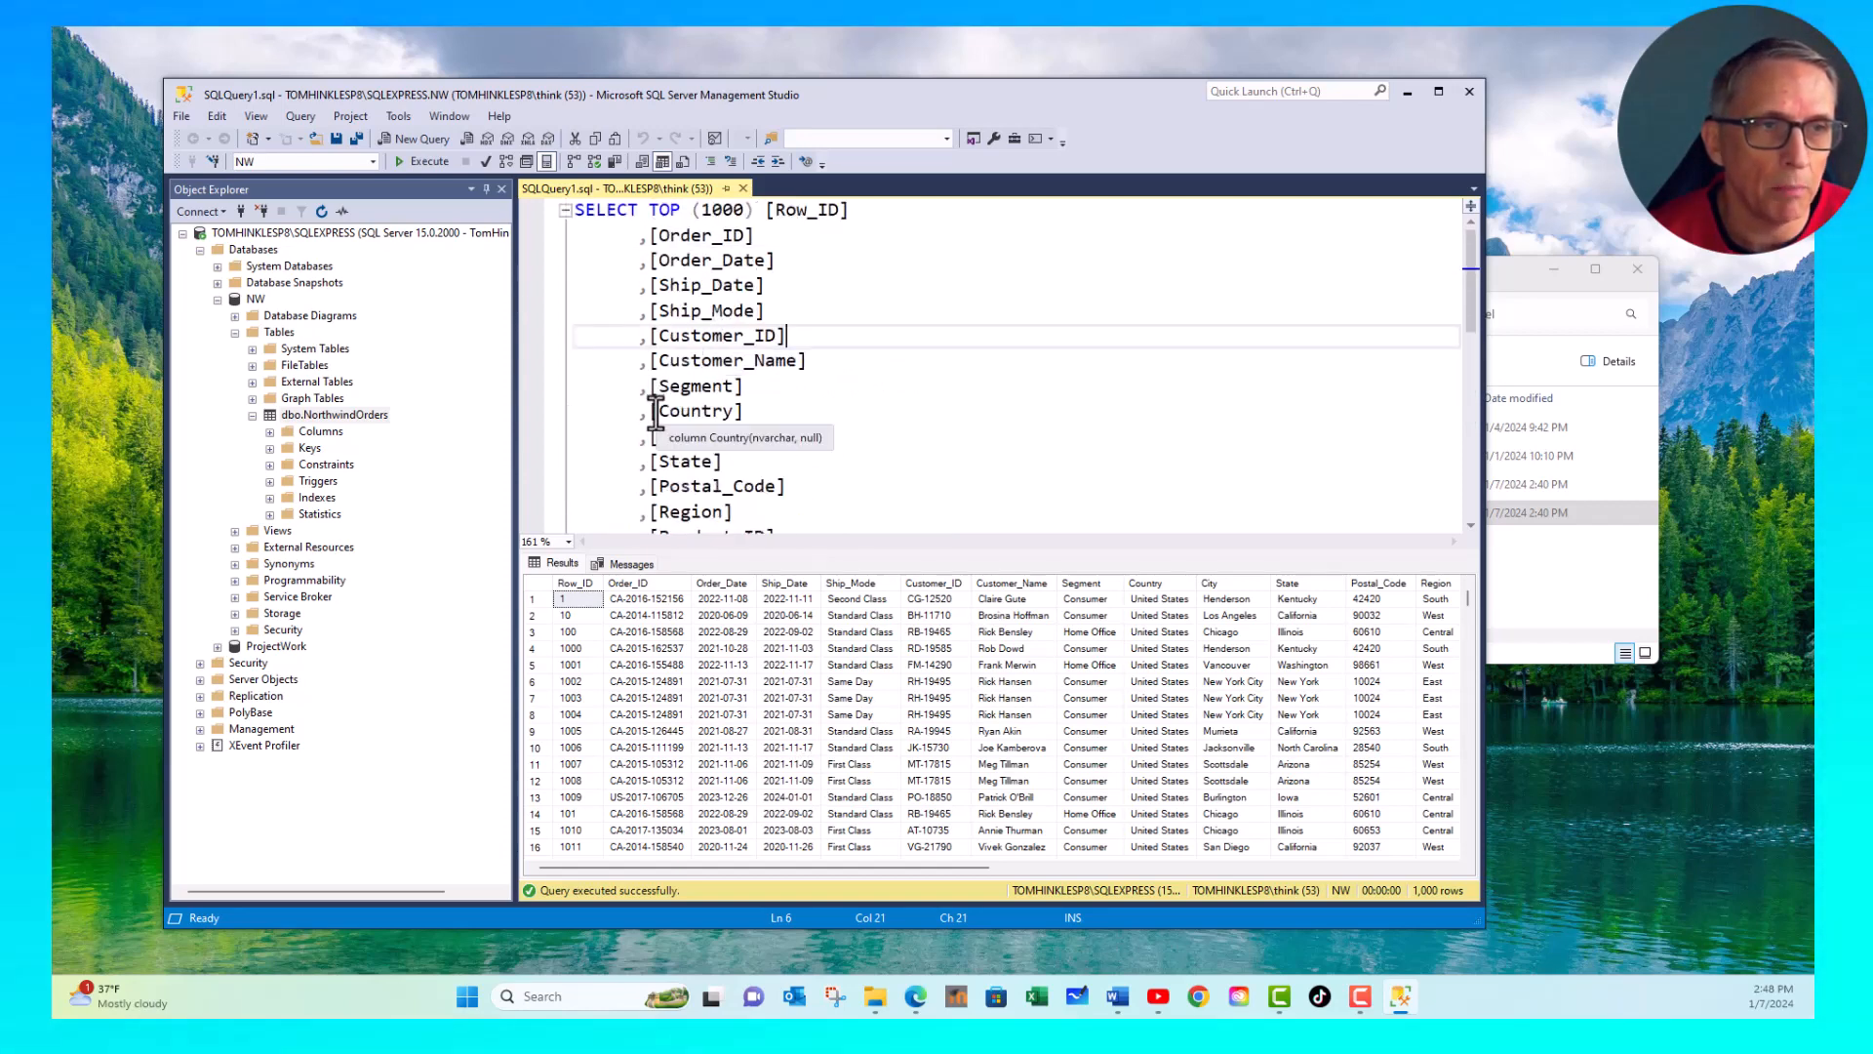
scroll(655, 410, "down", 1)
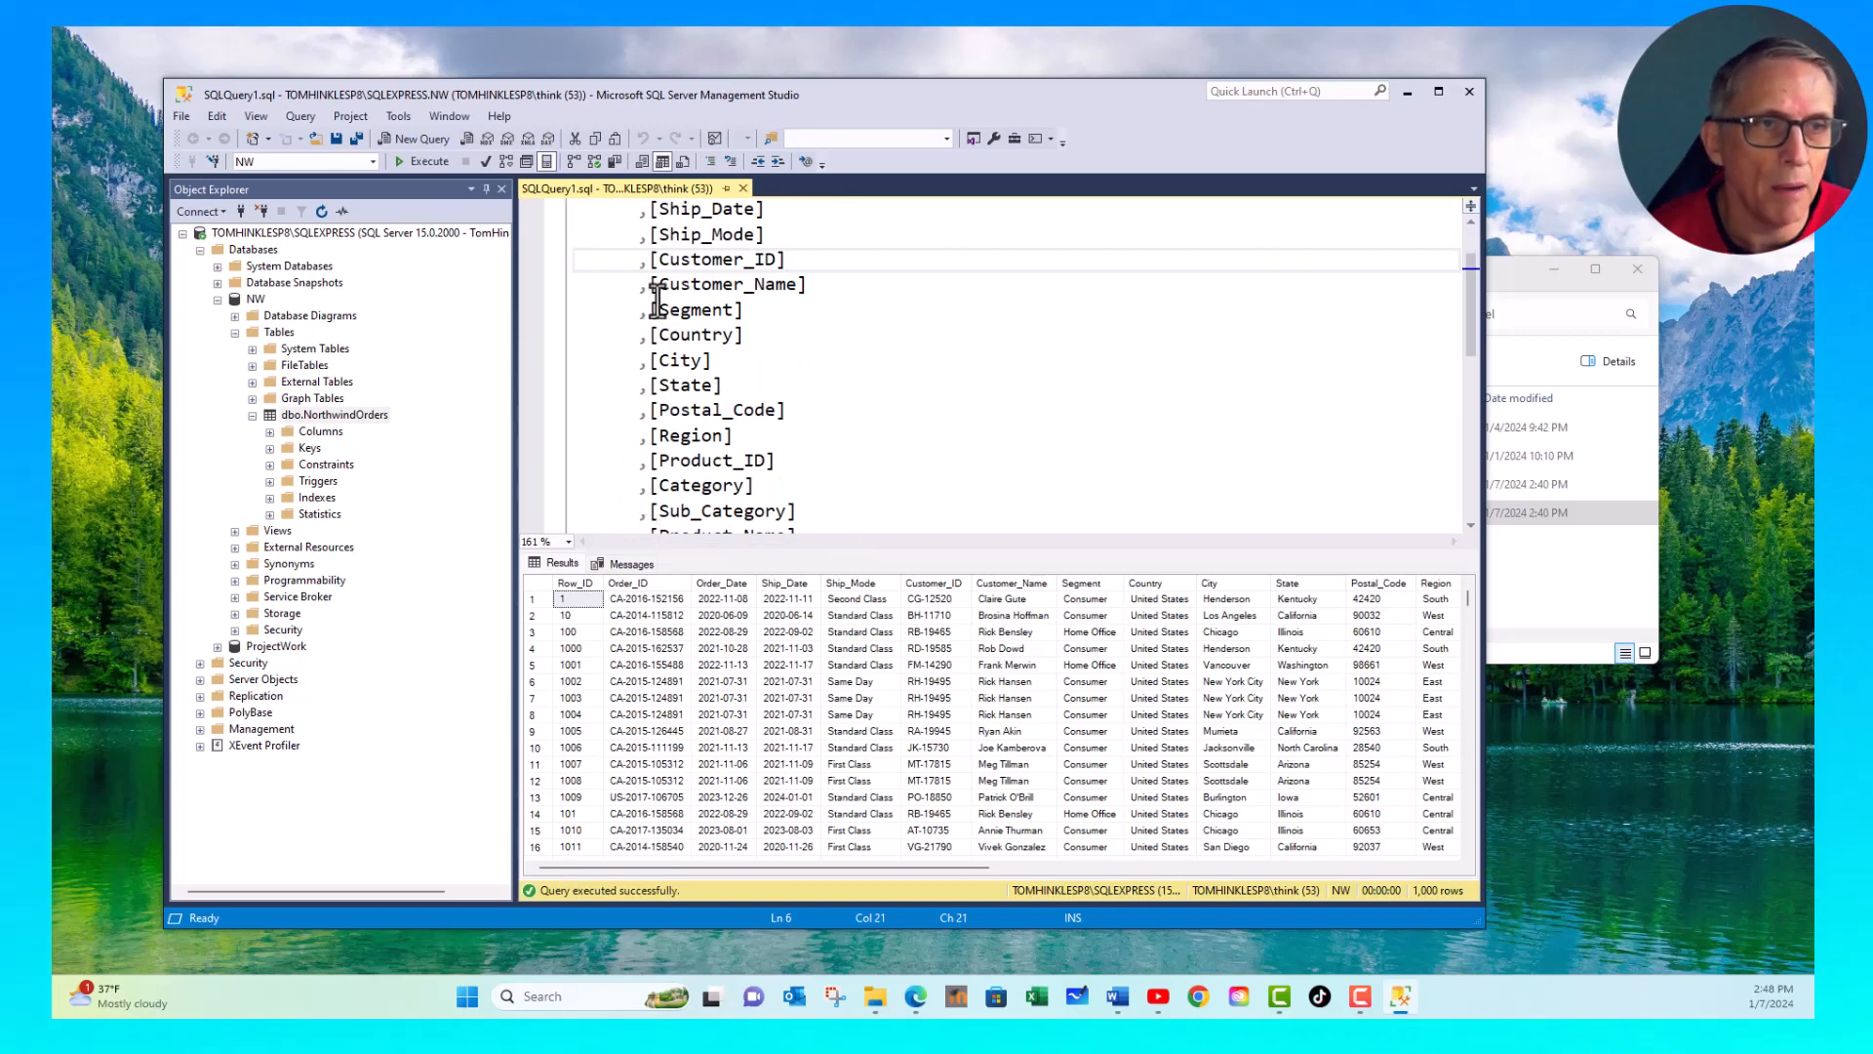
scroll(686, 285, "up", 1)
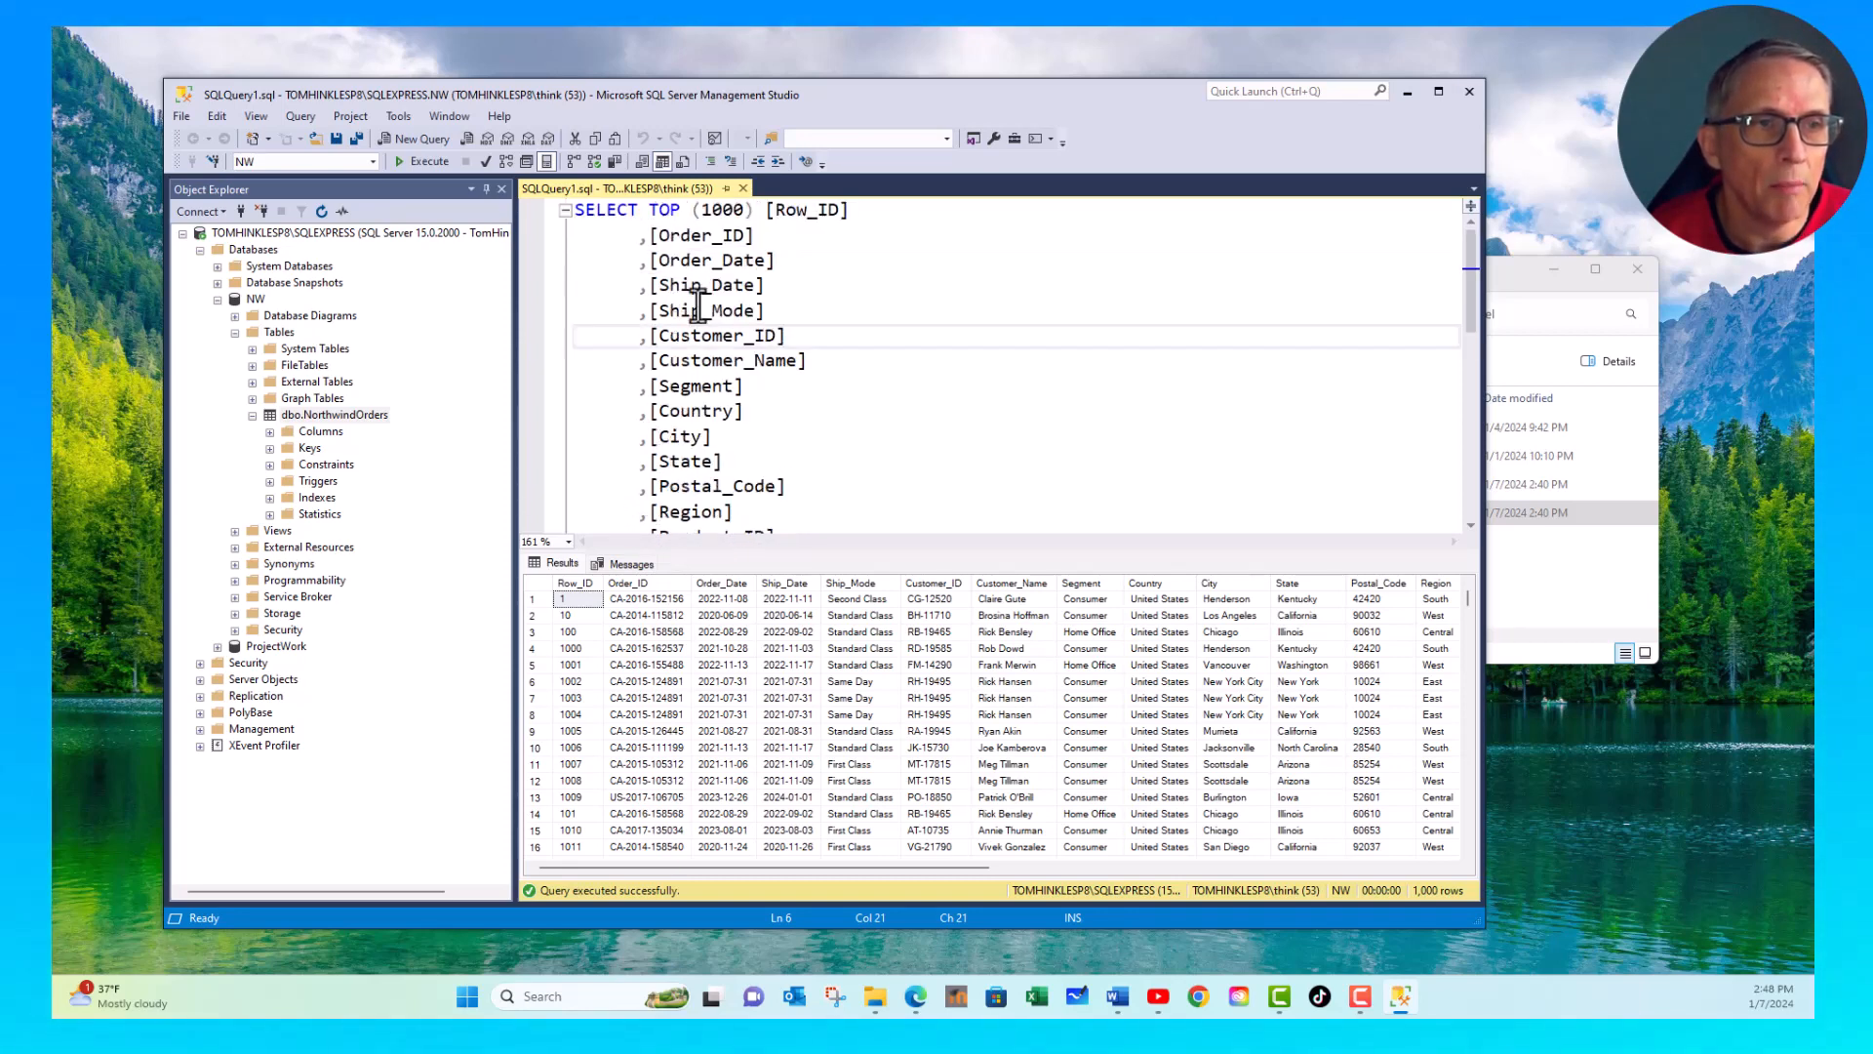
- Remove Order_Date through Ship_Mode, Segment through Product_ID, and Quantity through CostOfGoodsSold from the SELECT column list
left_click_drag(556, 259, 554, 322)
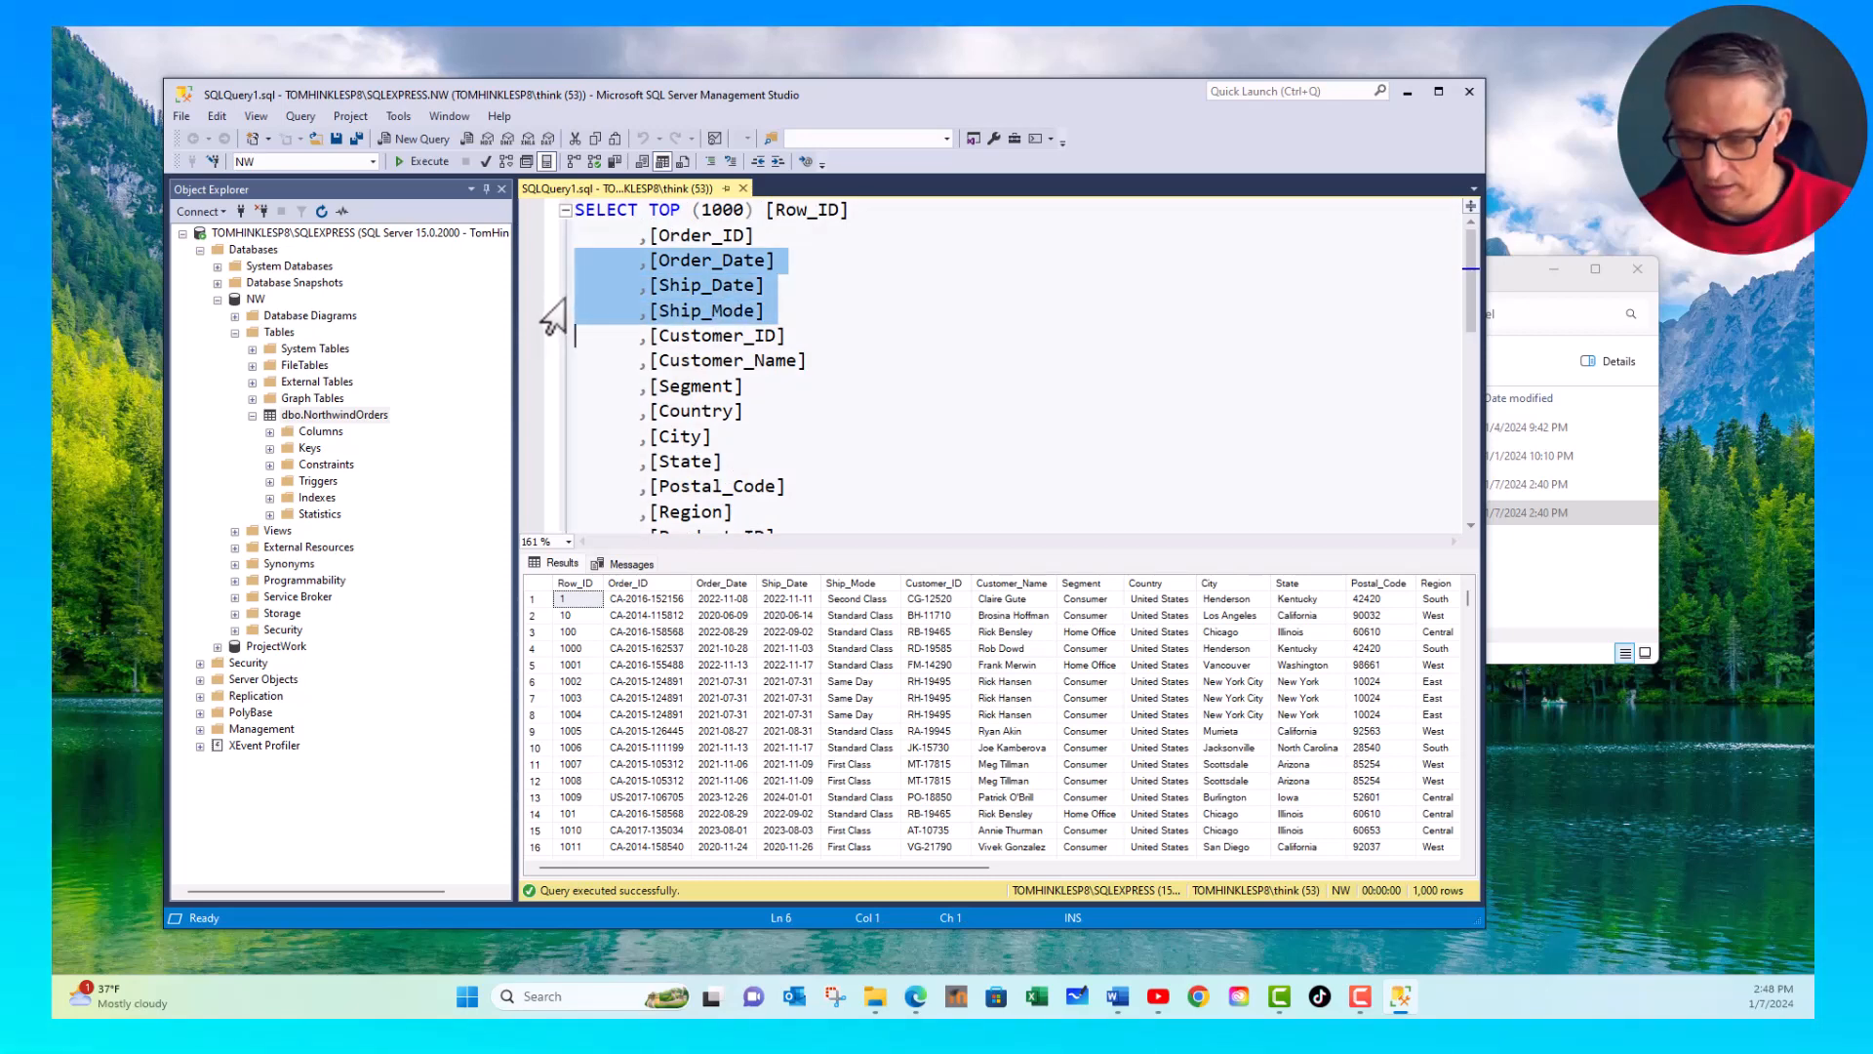
key("Delete")
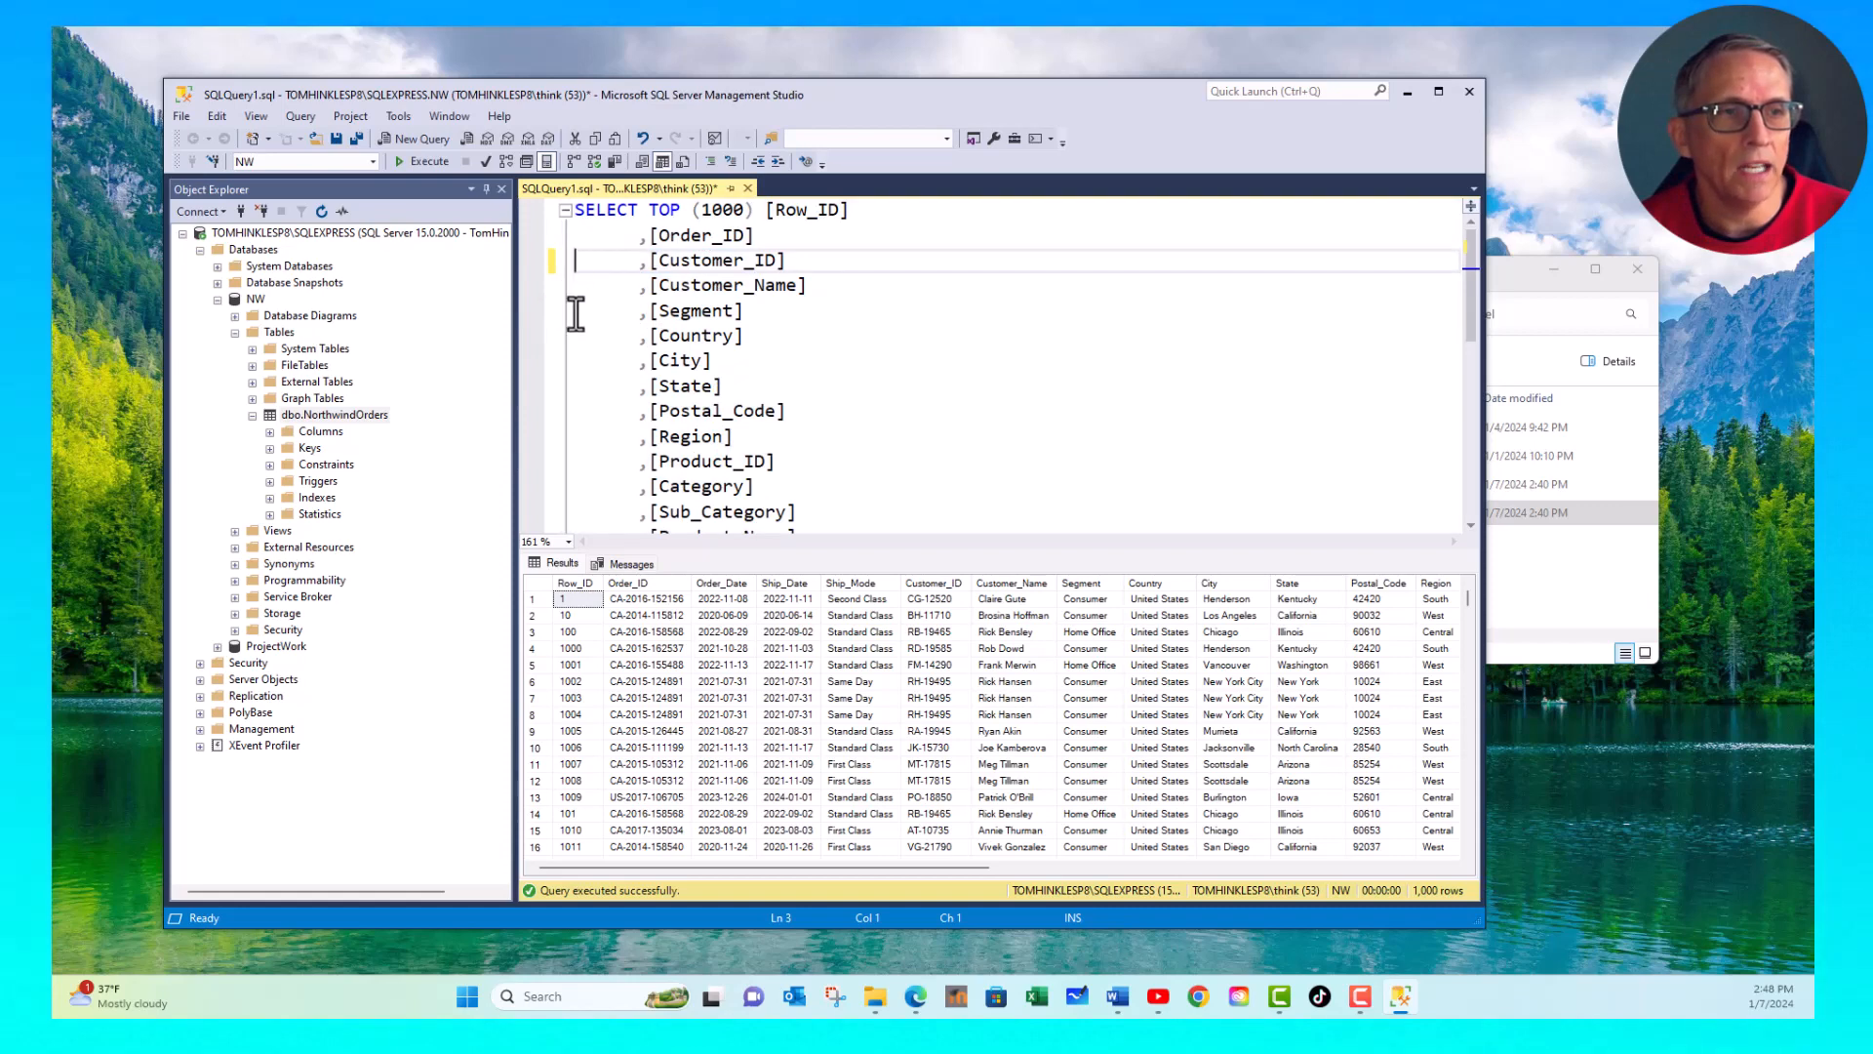
left_click_drag(574, 316, 538, 480)
key("Delete")
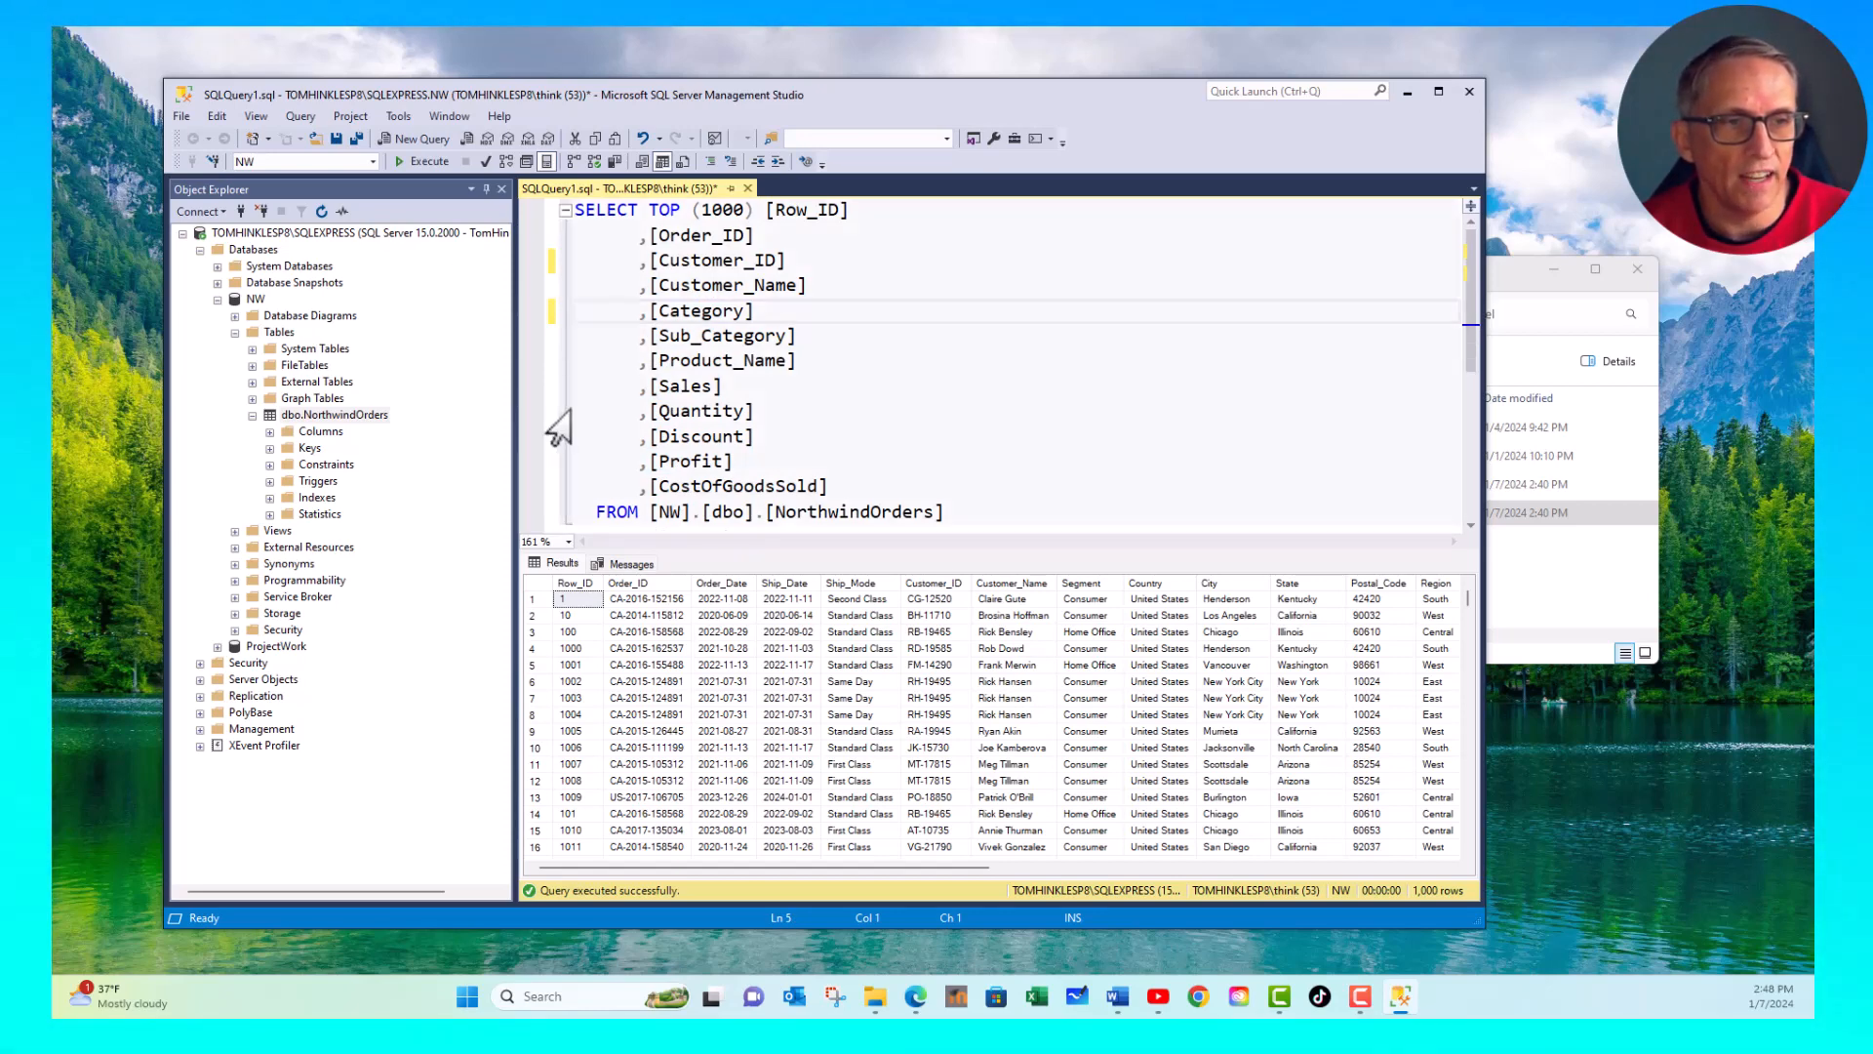
left_click_drag(554, 411, 552, 490)
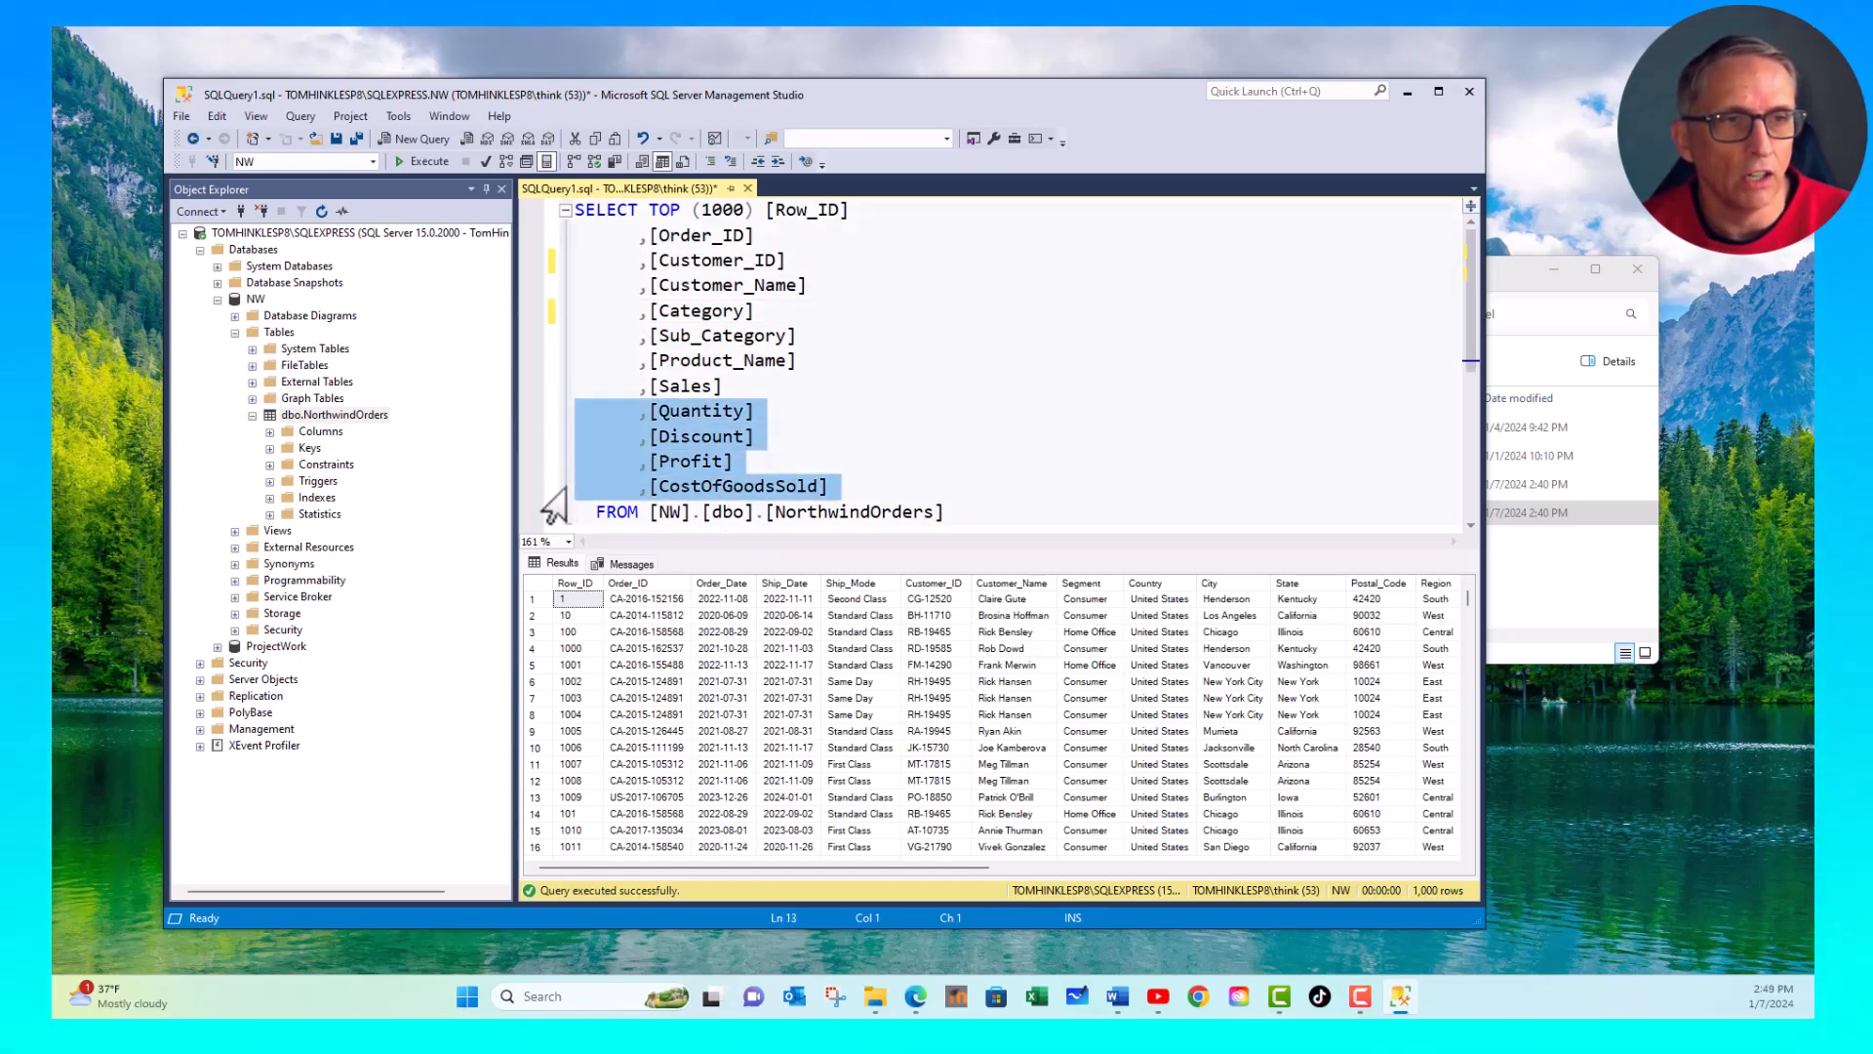
key("Delete")
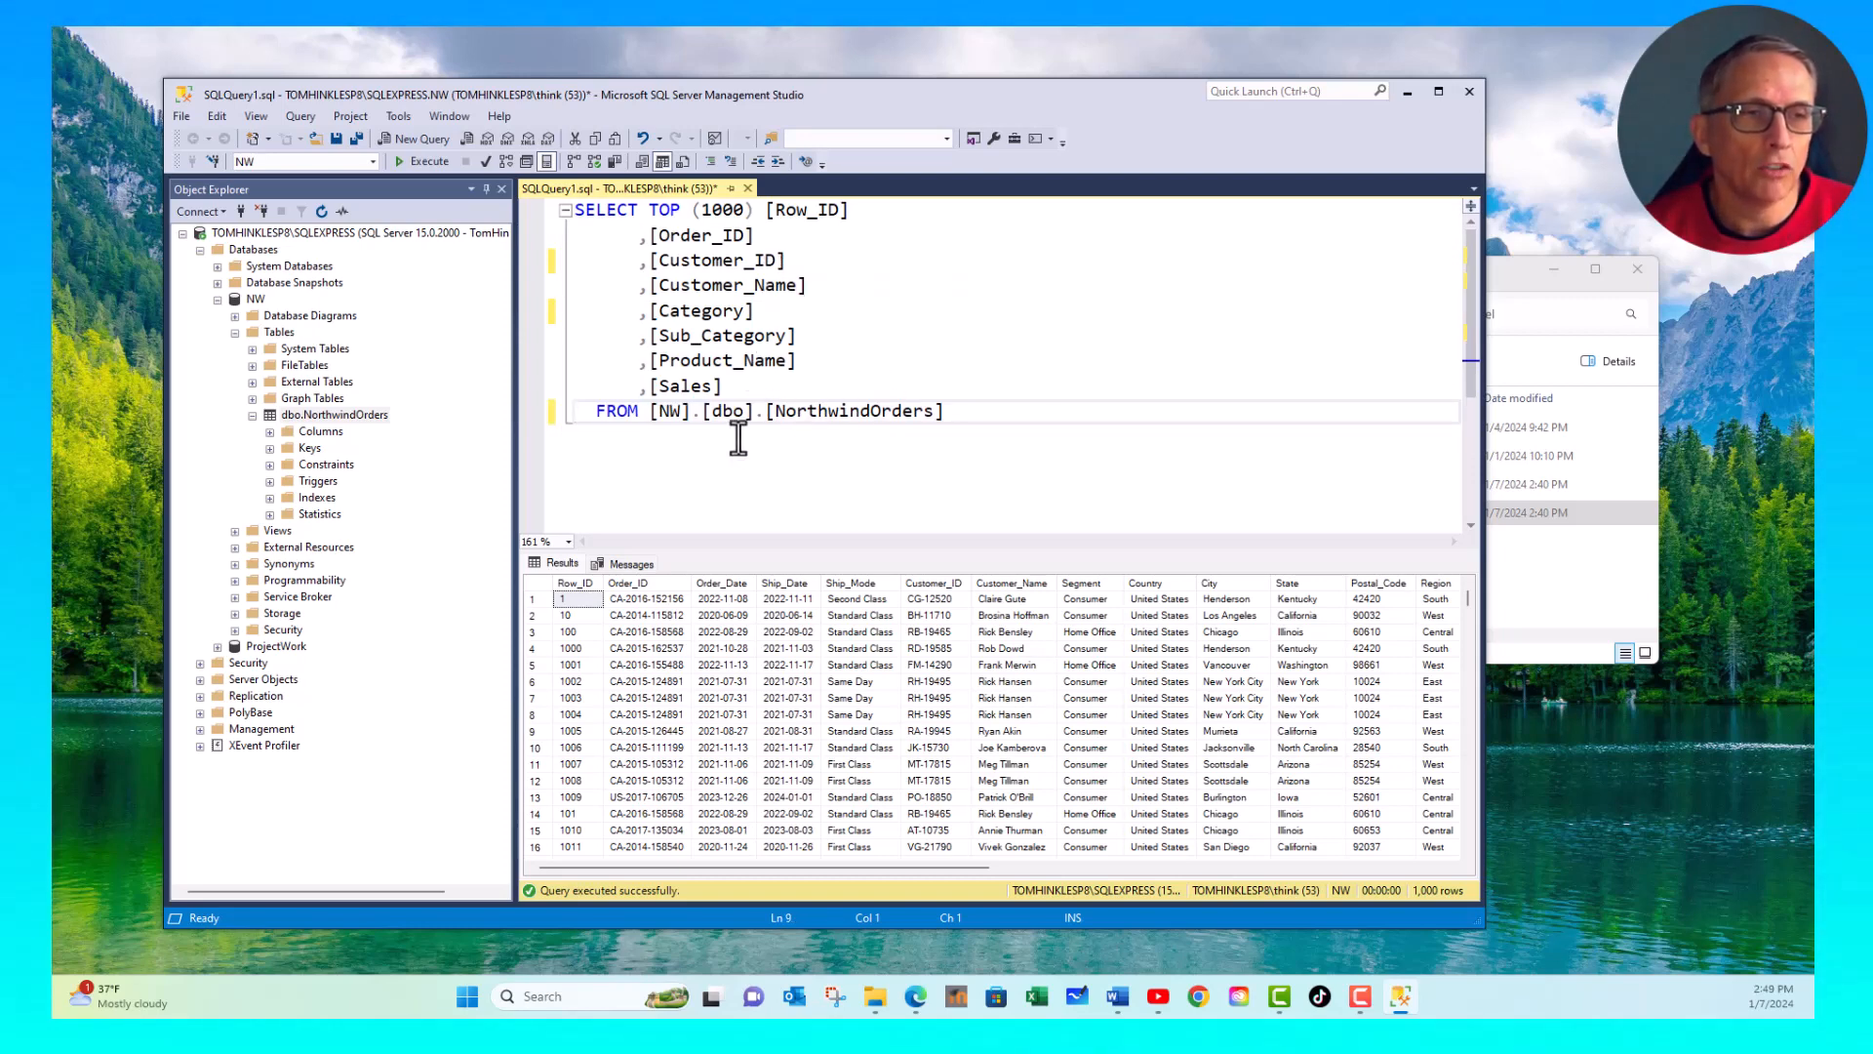
- Execute the shortened query and widen the Row_ID column in the results grid
left_click(689, 336)
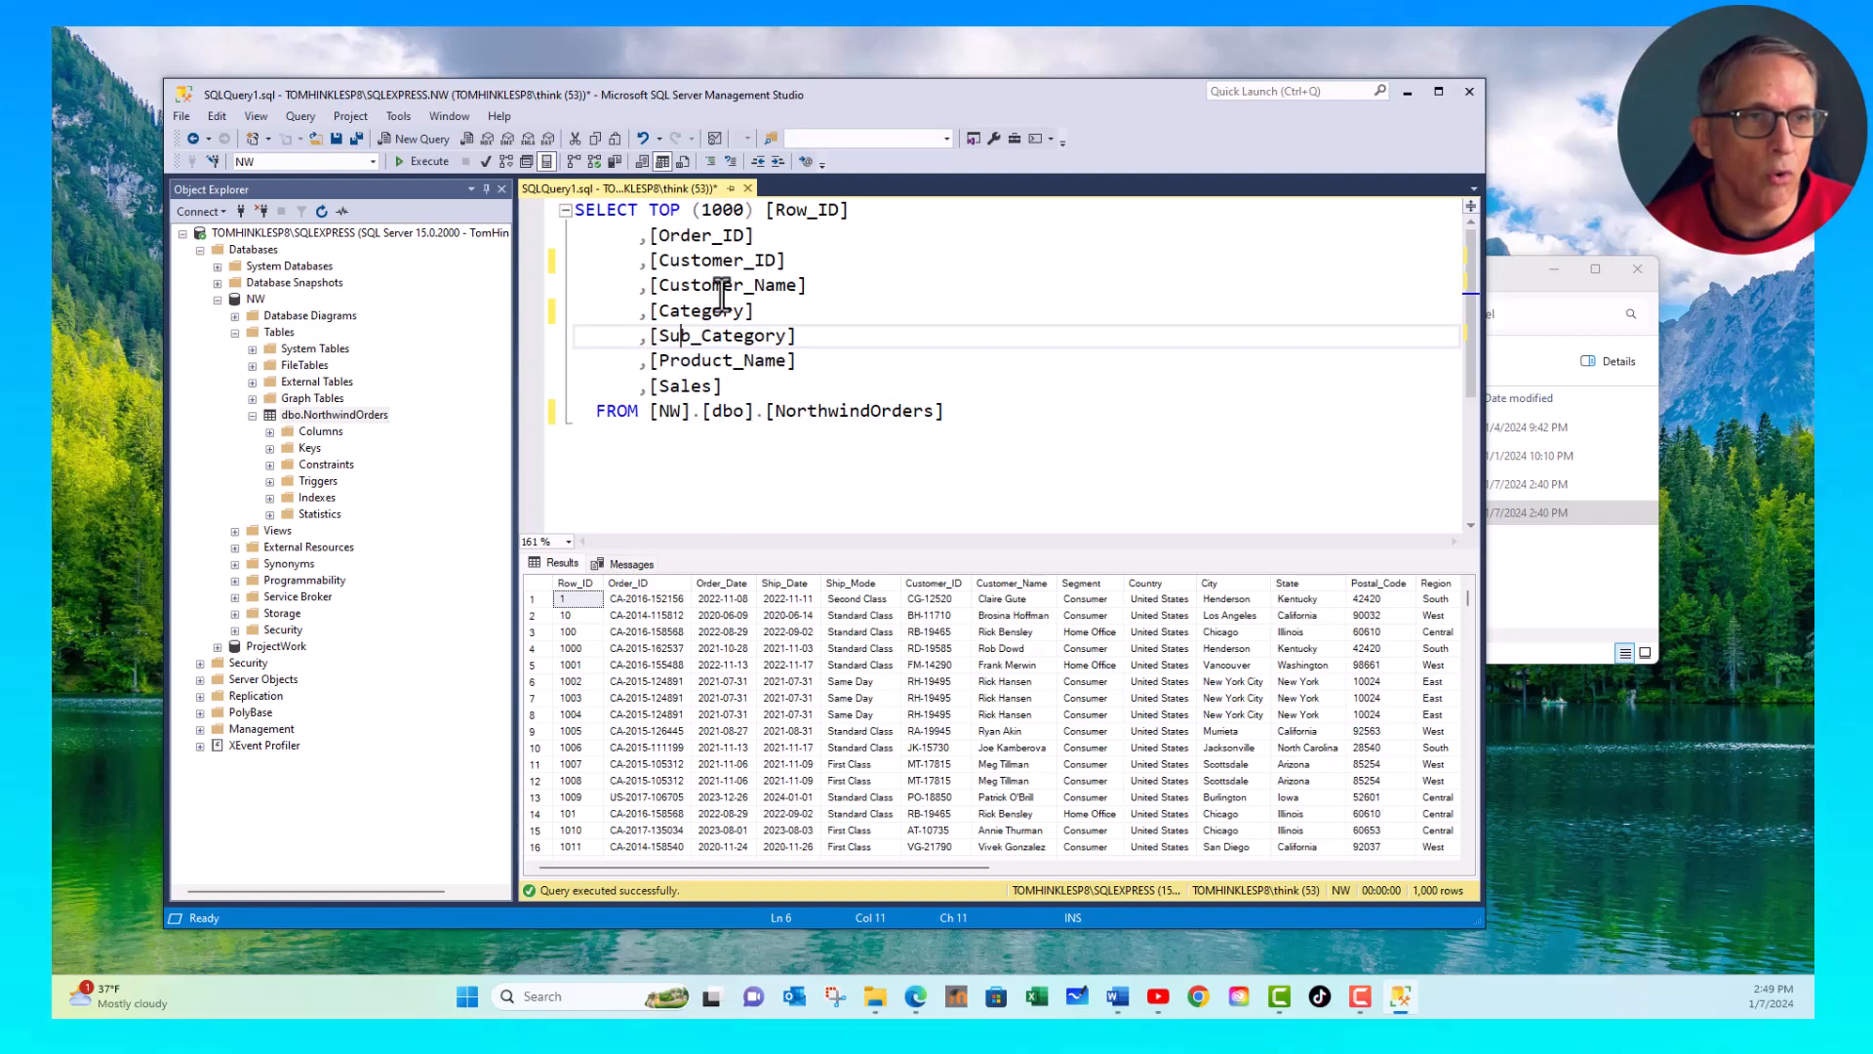
left_click(694, 260)
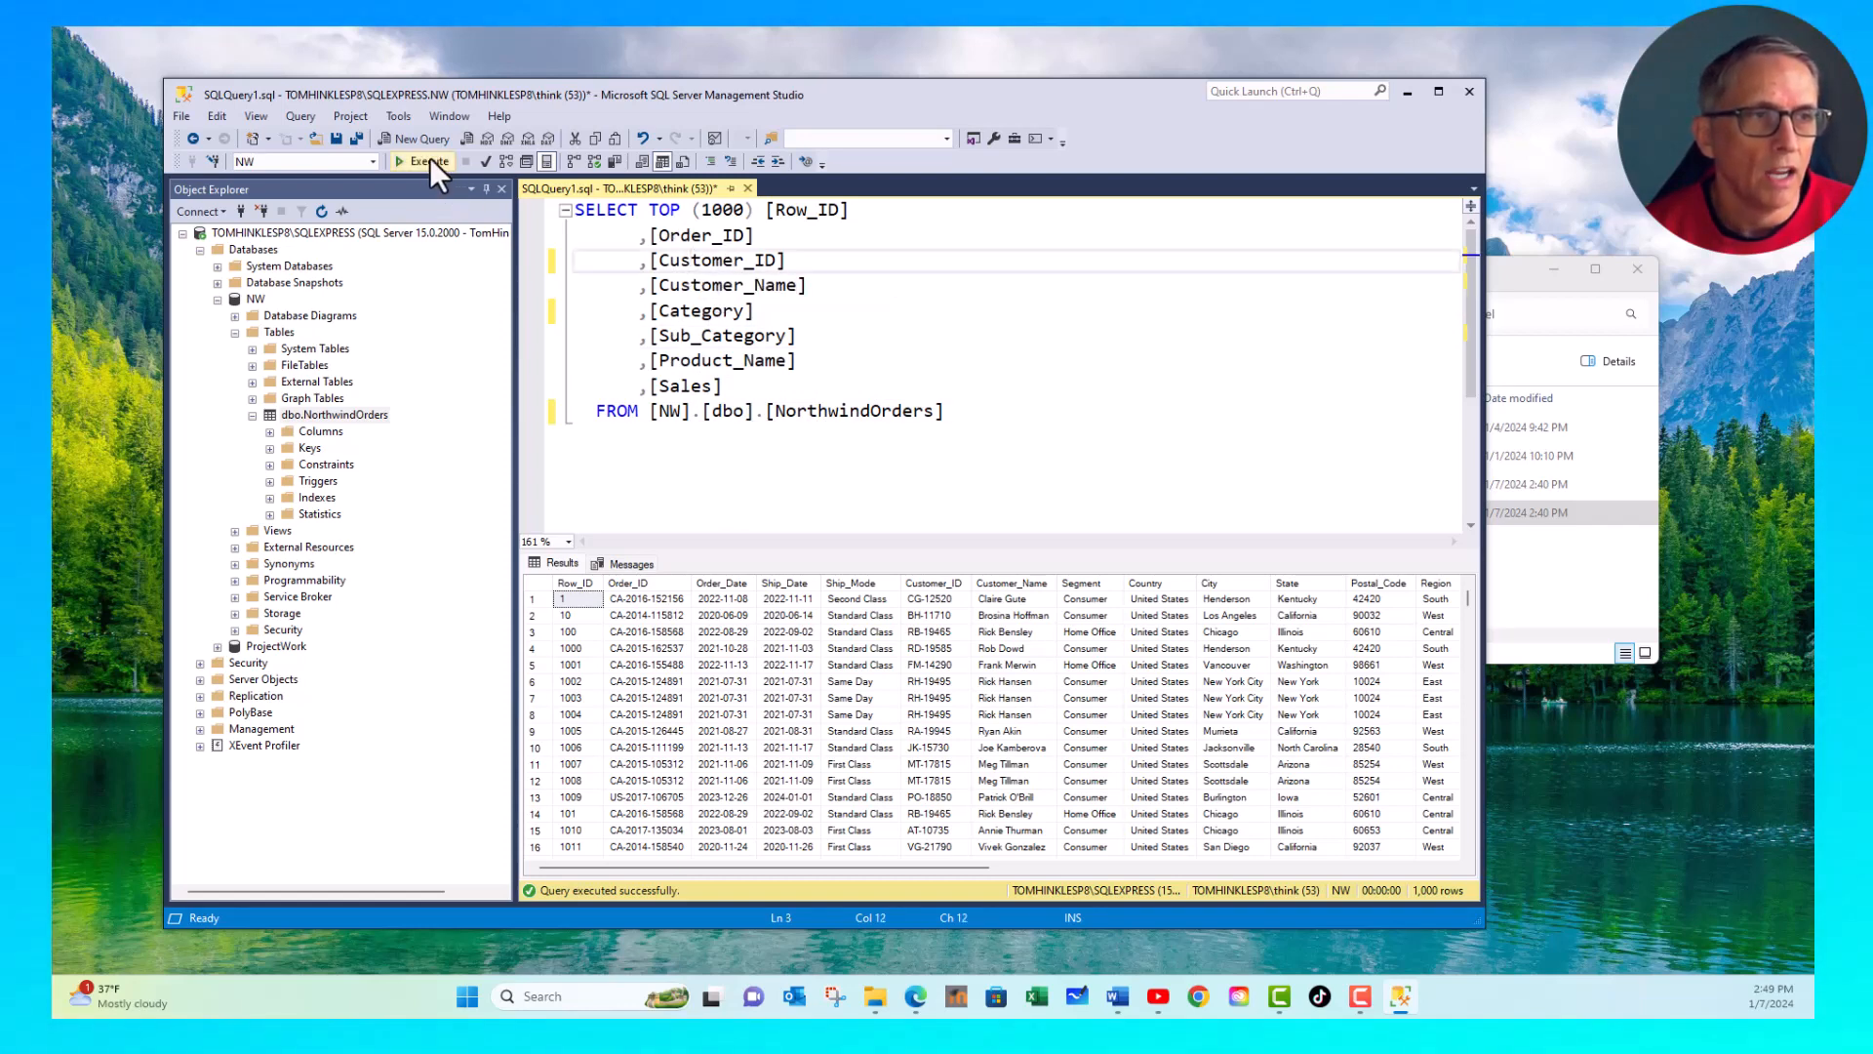
left_click(425, 161)
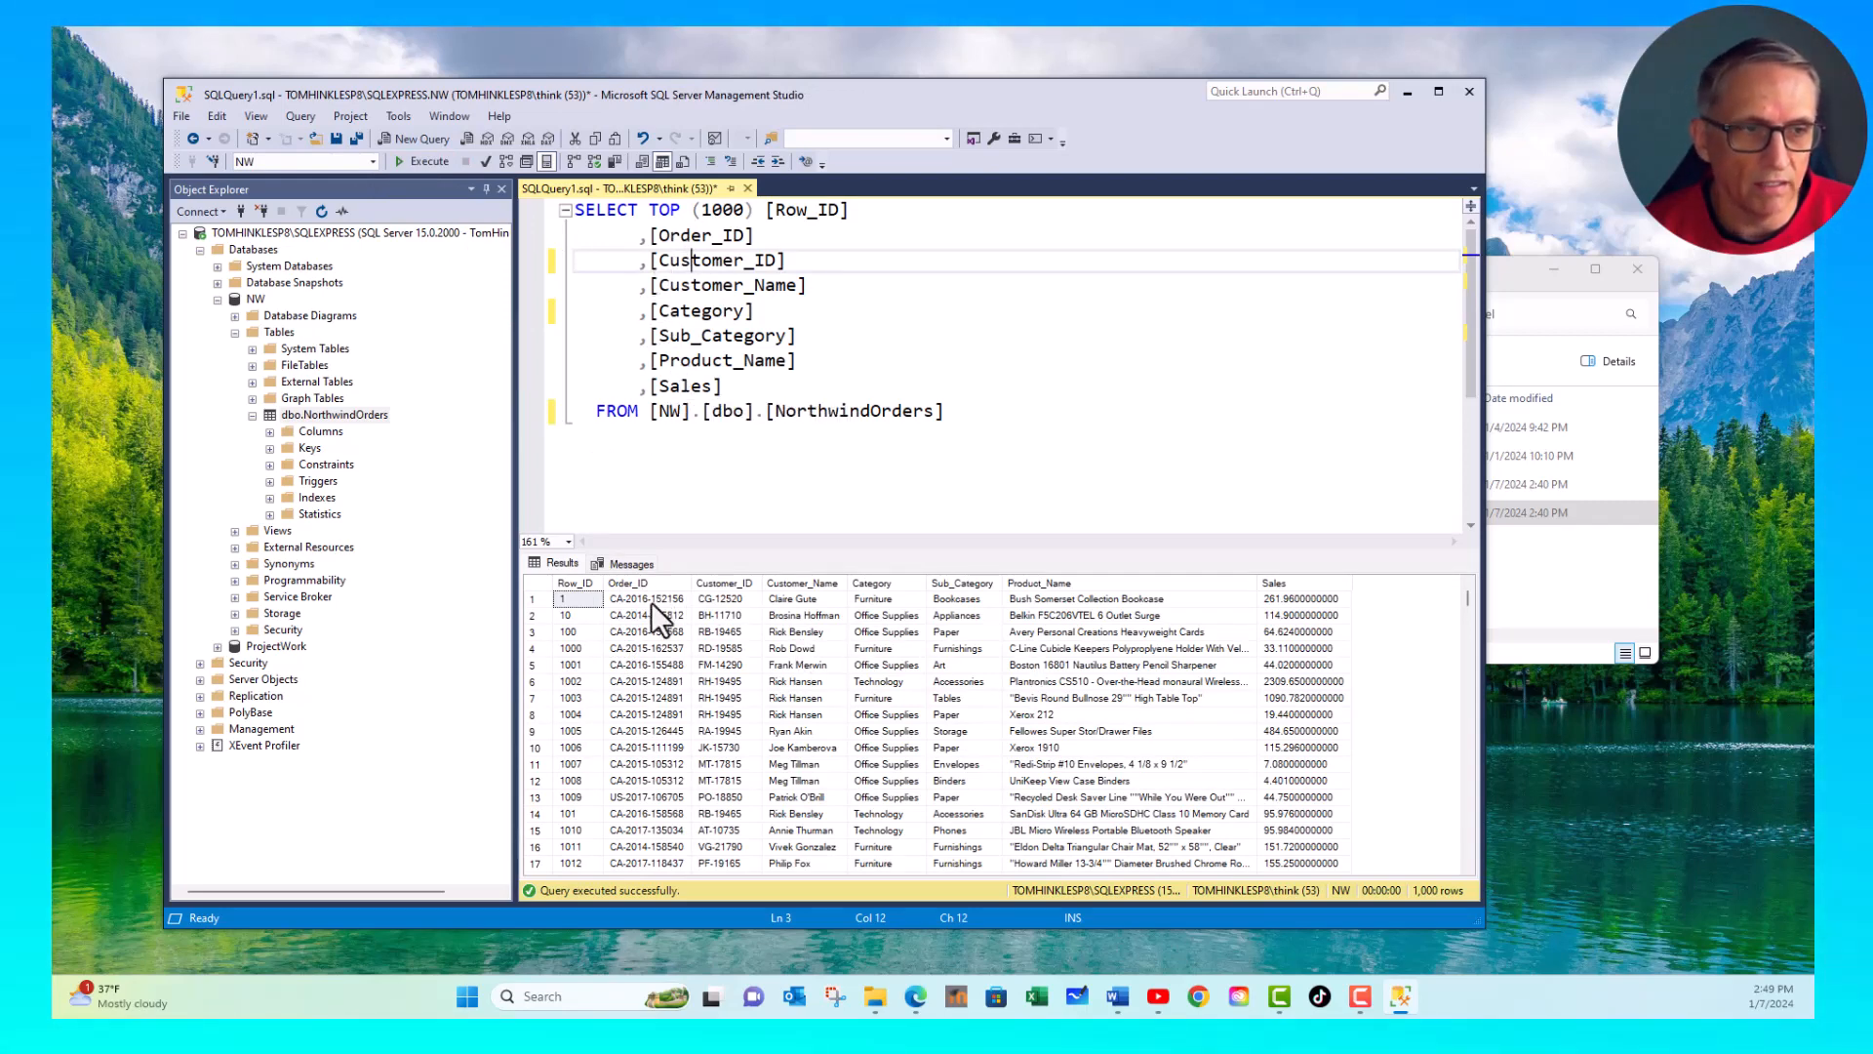
left_click_drag(609, 581, 639, 583)
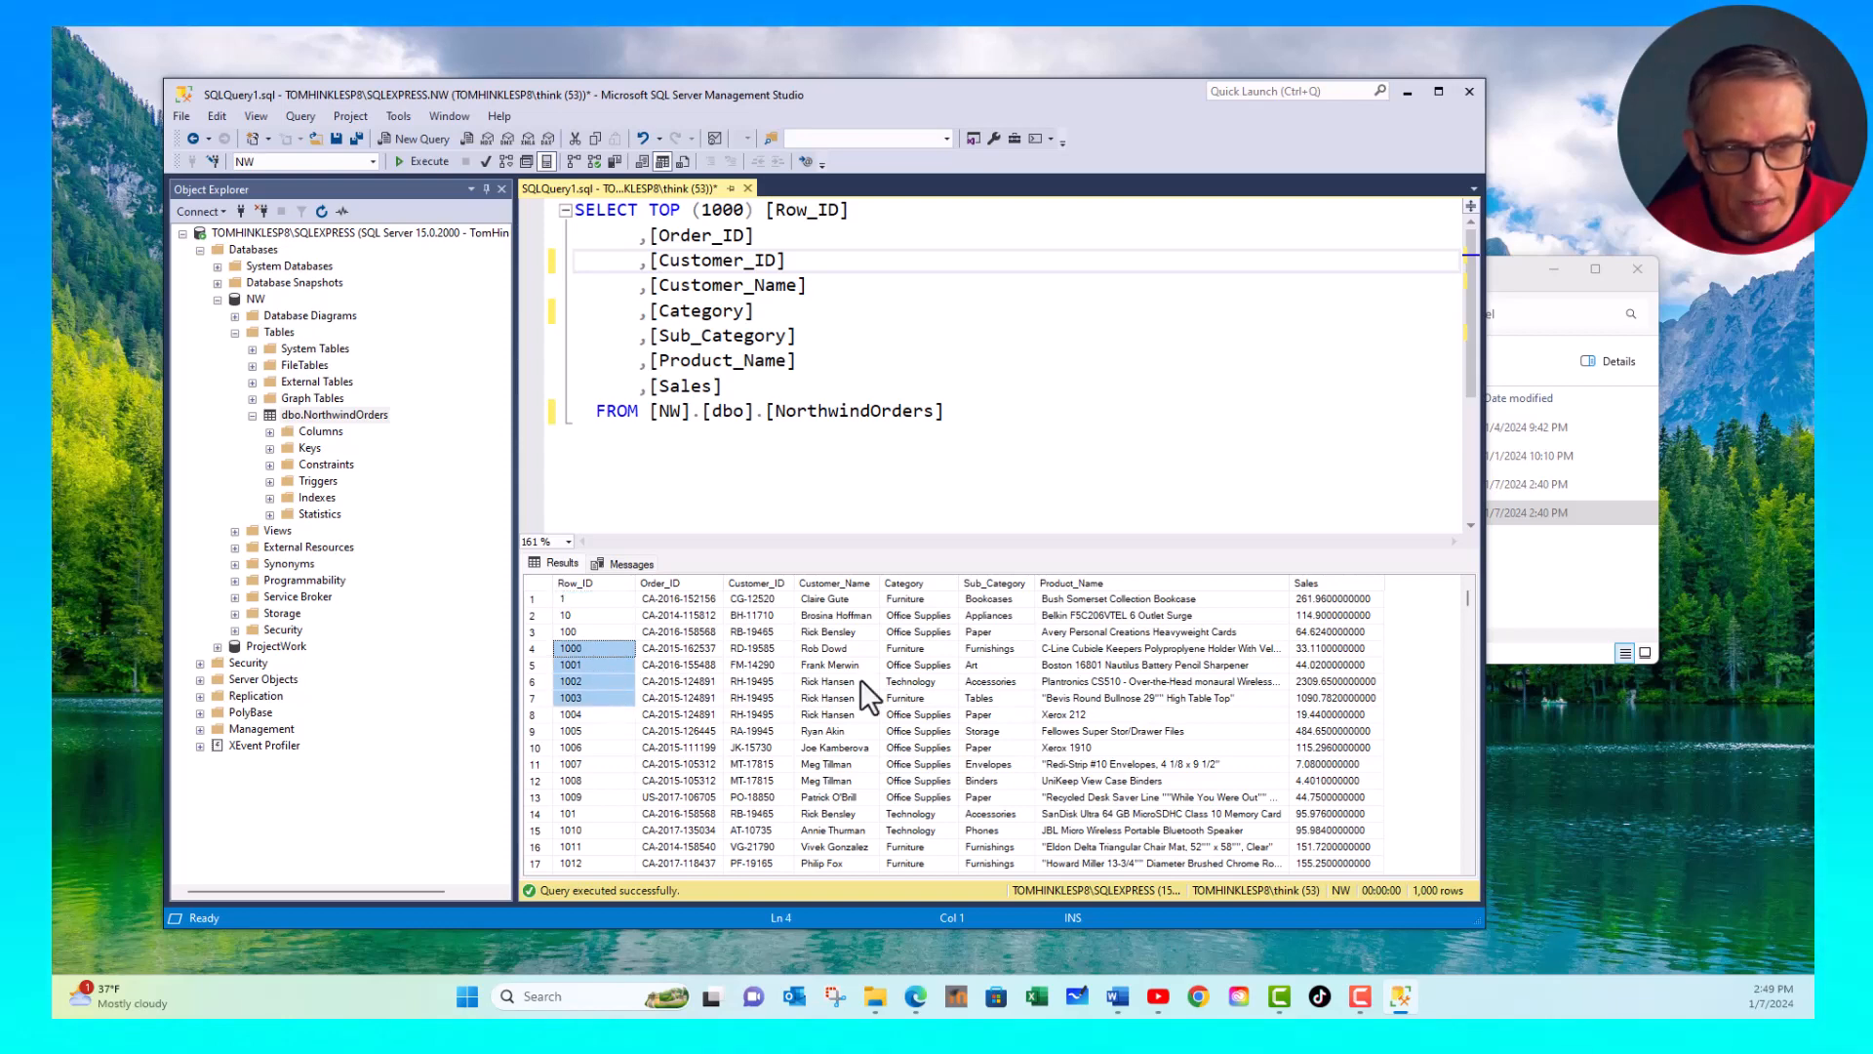
left_click(679, 647)
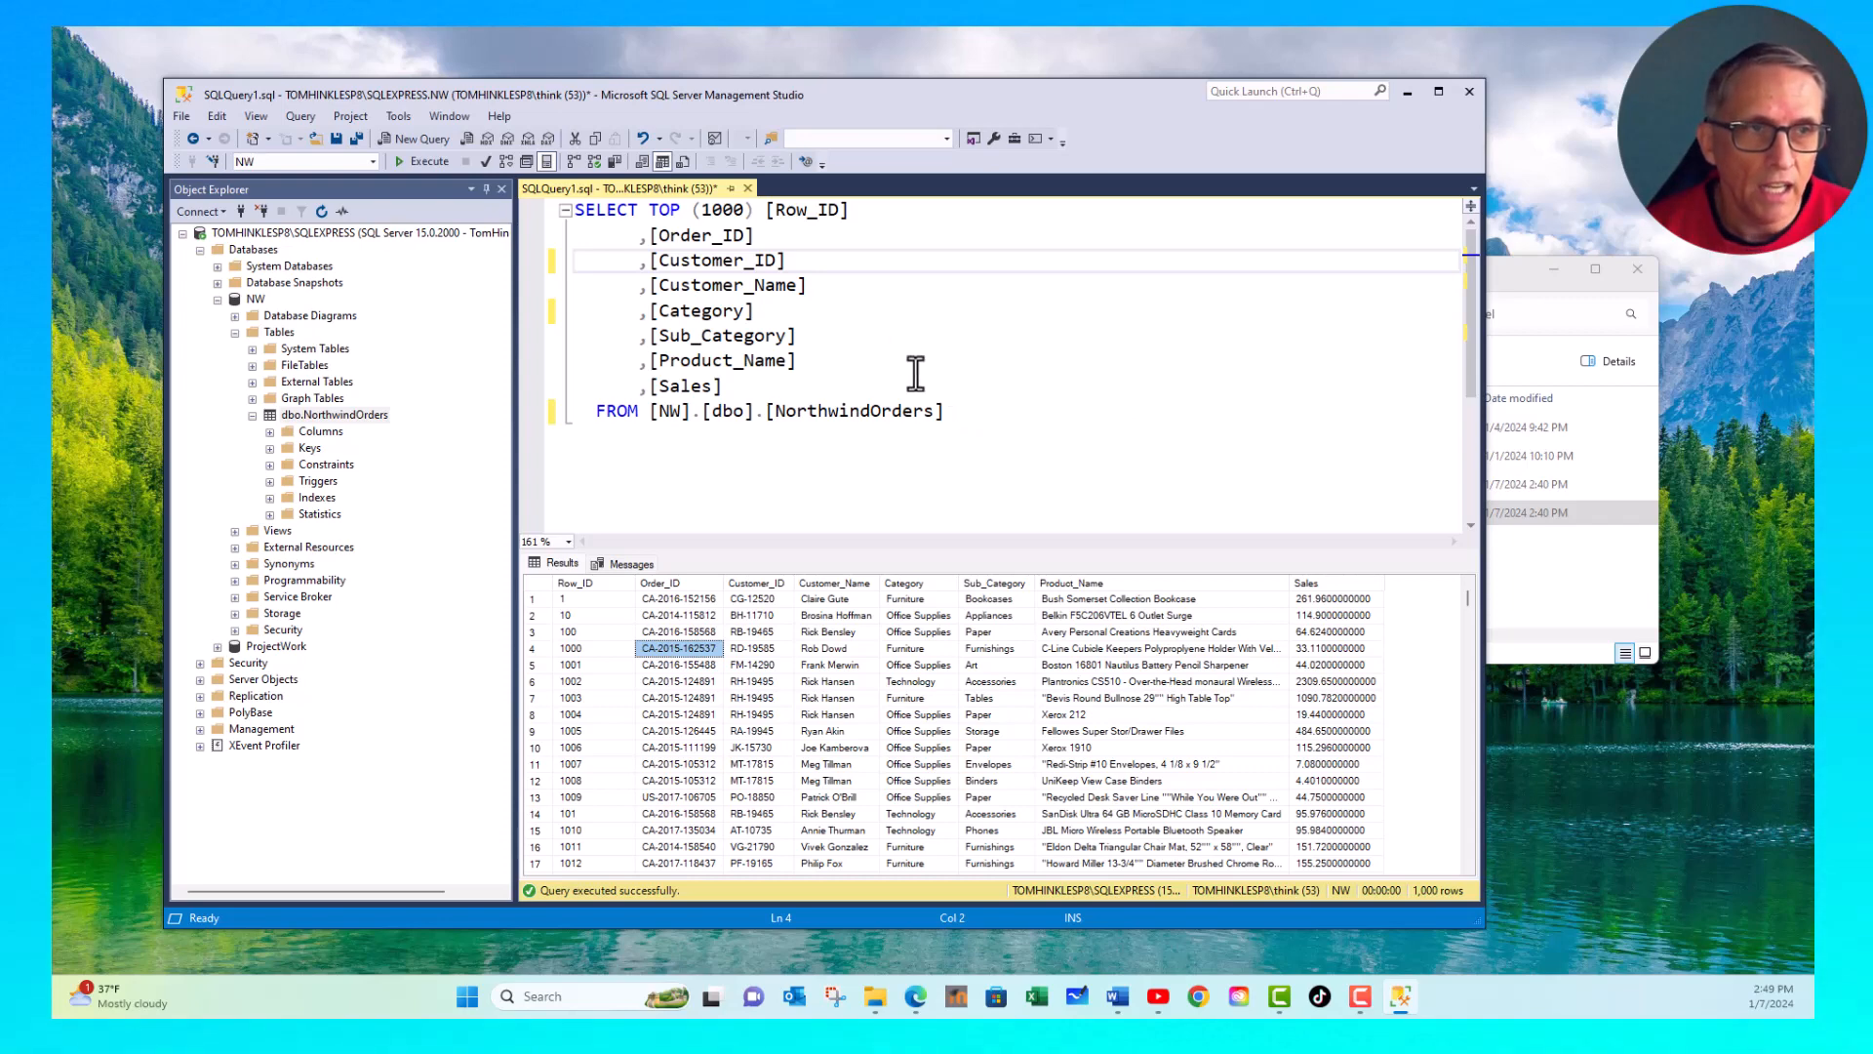
double_click(602, 211)
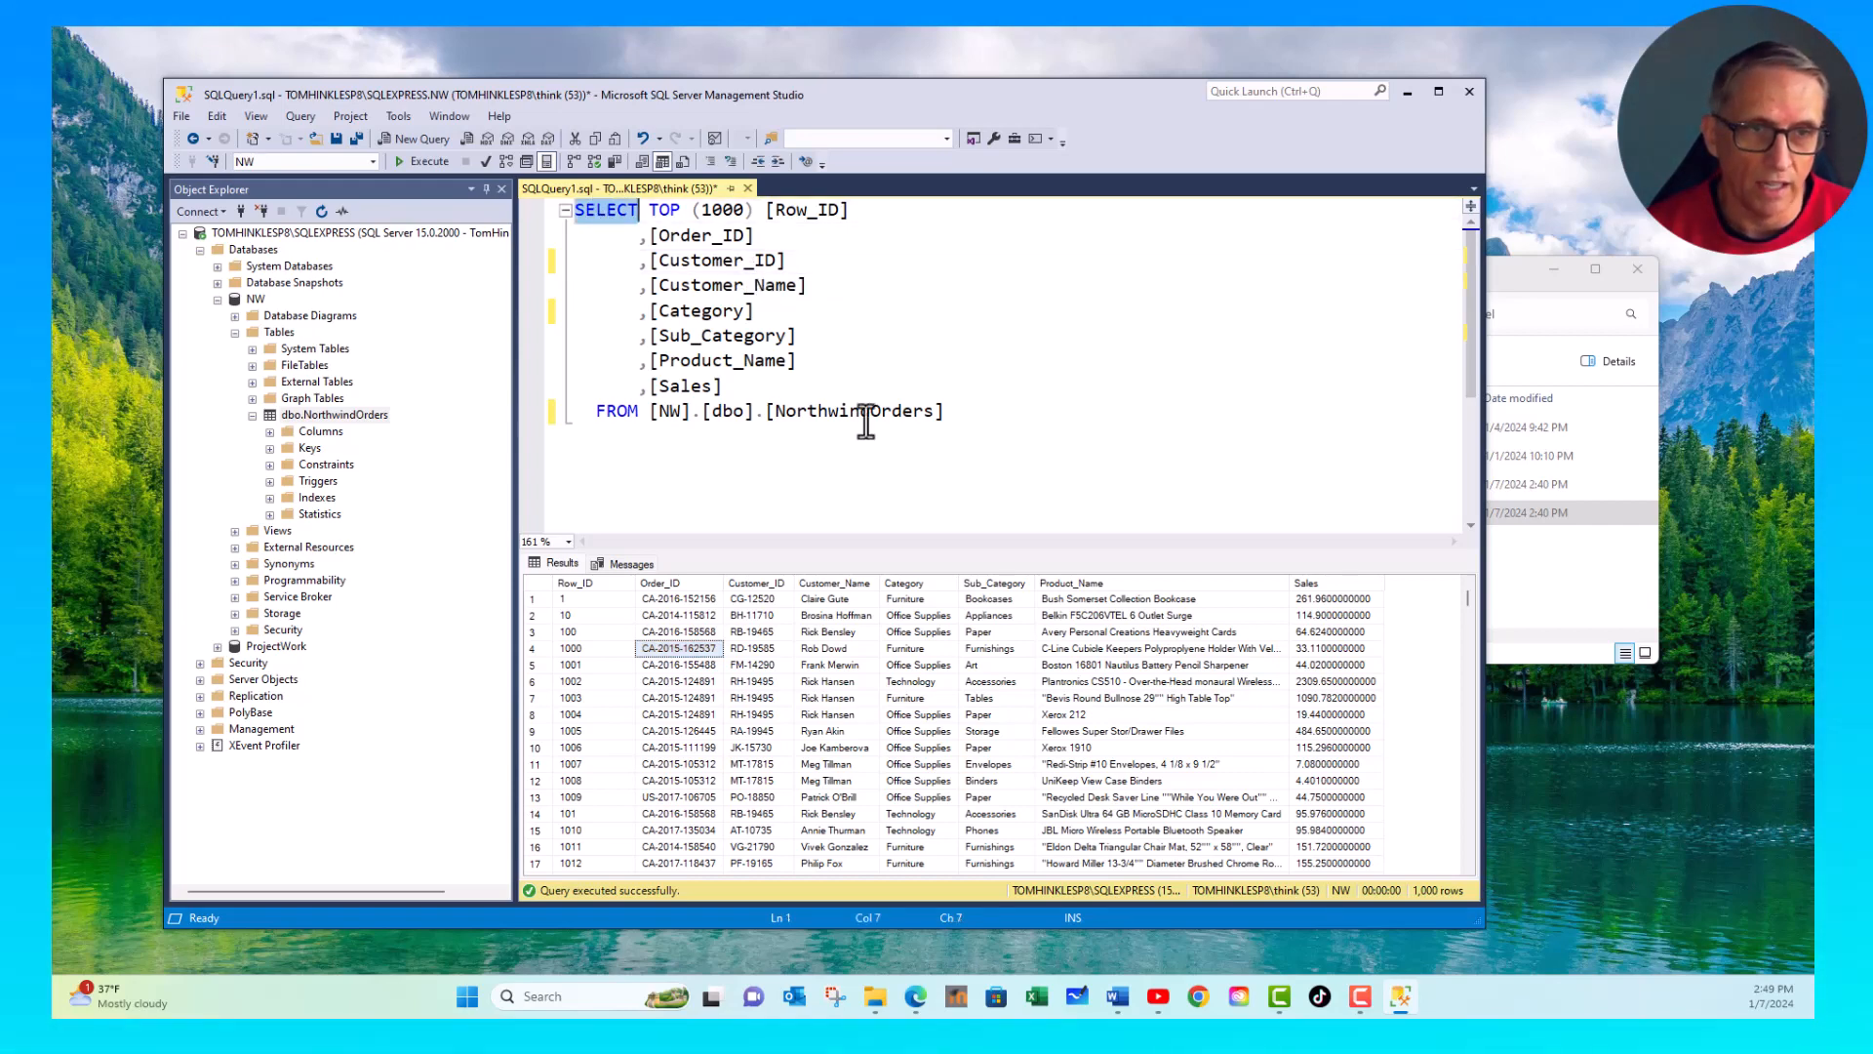
- Clear the whole generated SELECT statement from the query editor
left_click(972, 410)
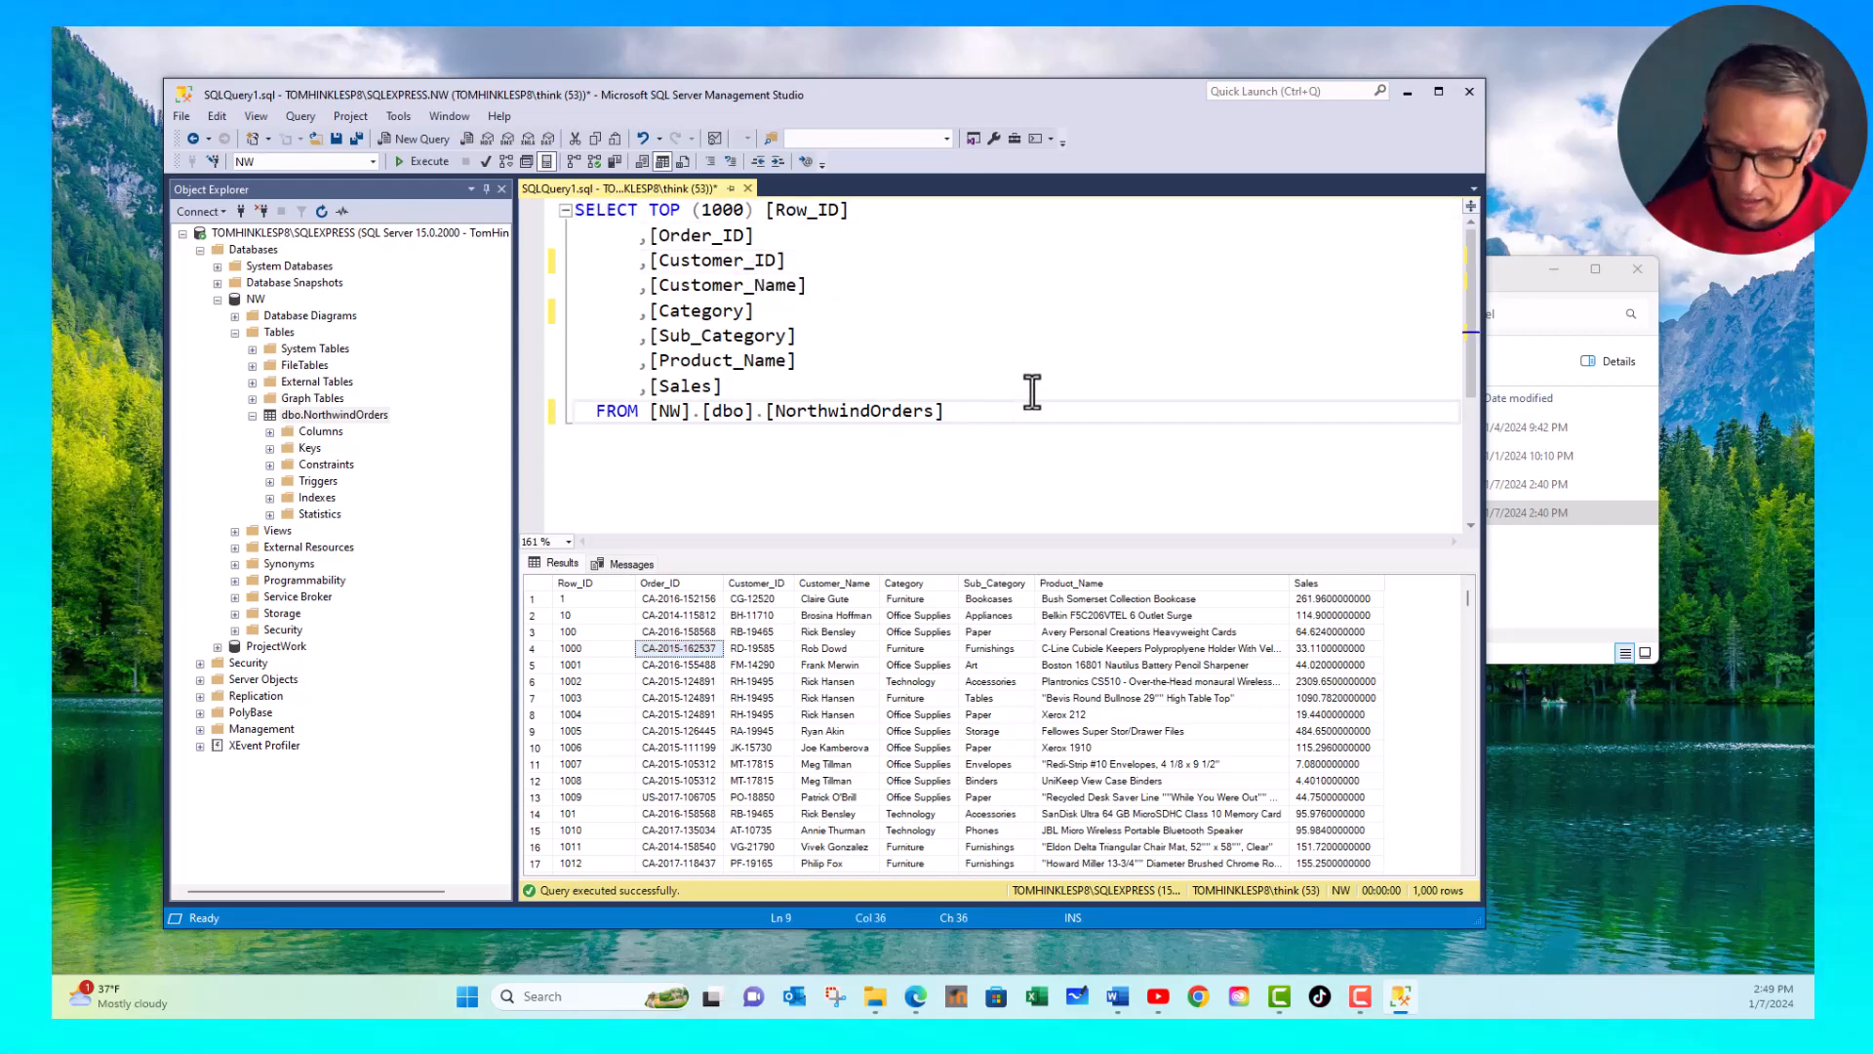
key("Return")
key("Return")
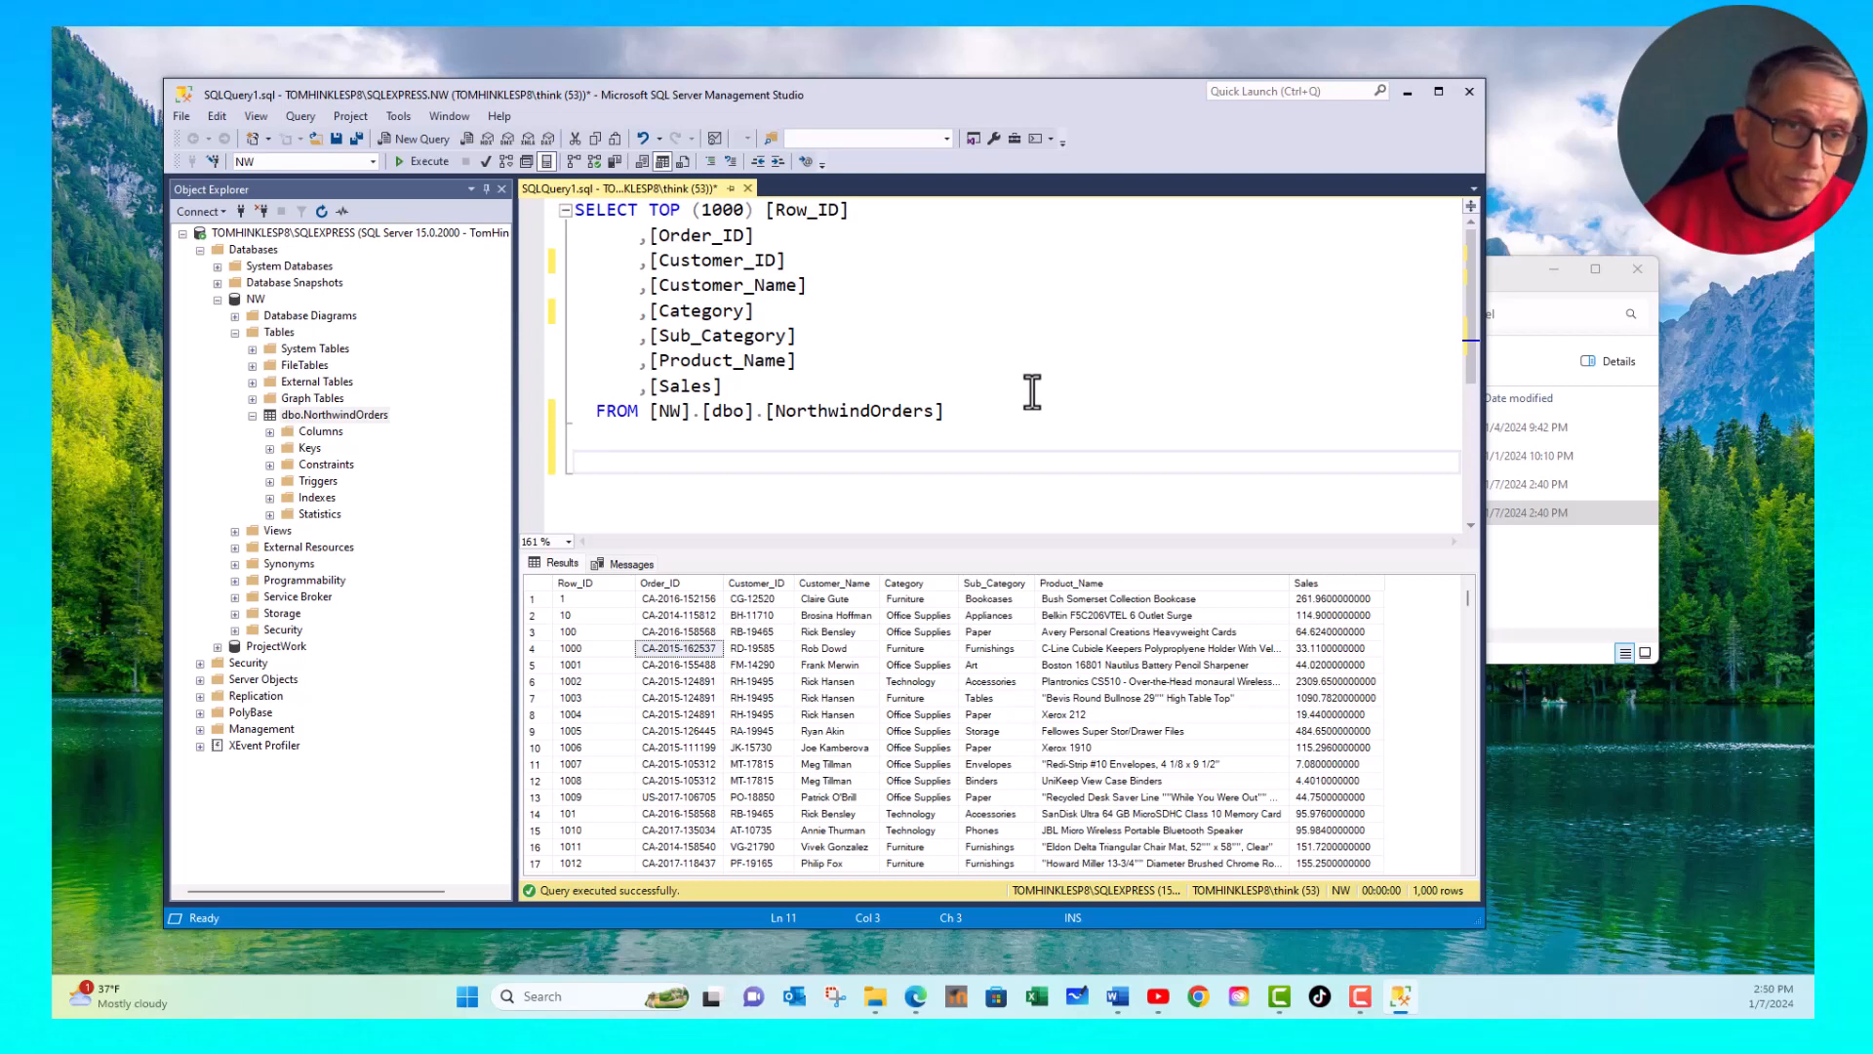
left_click_drag(948, 411, 561, 195)
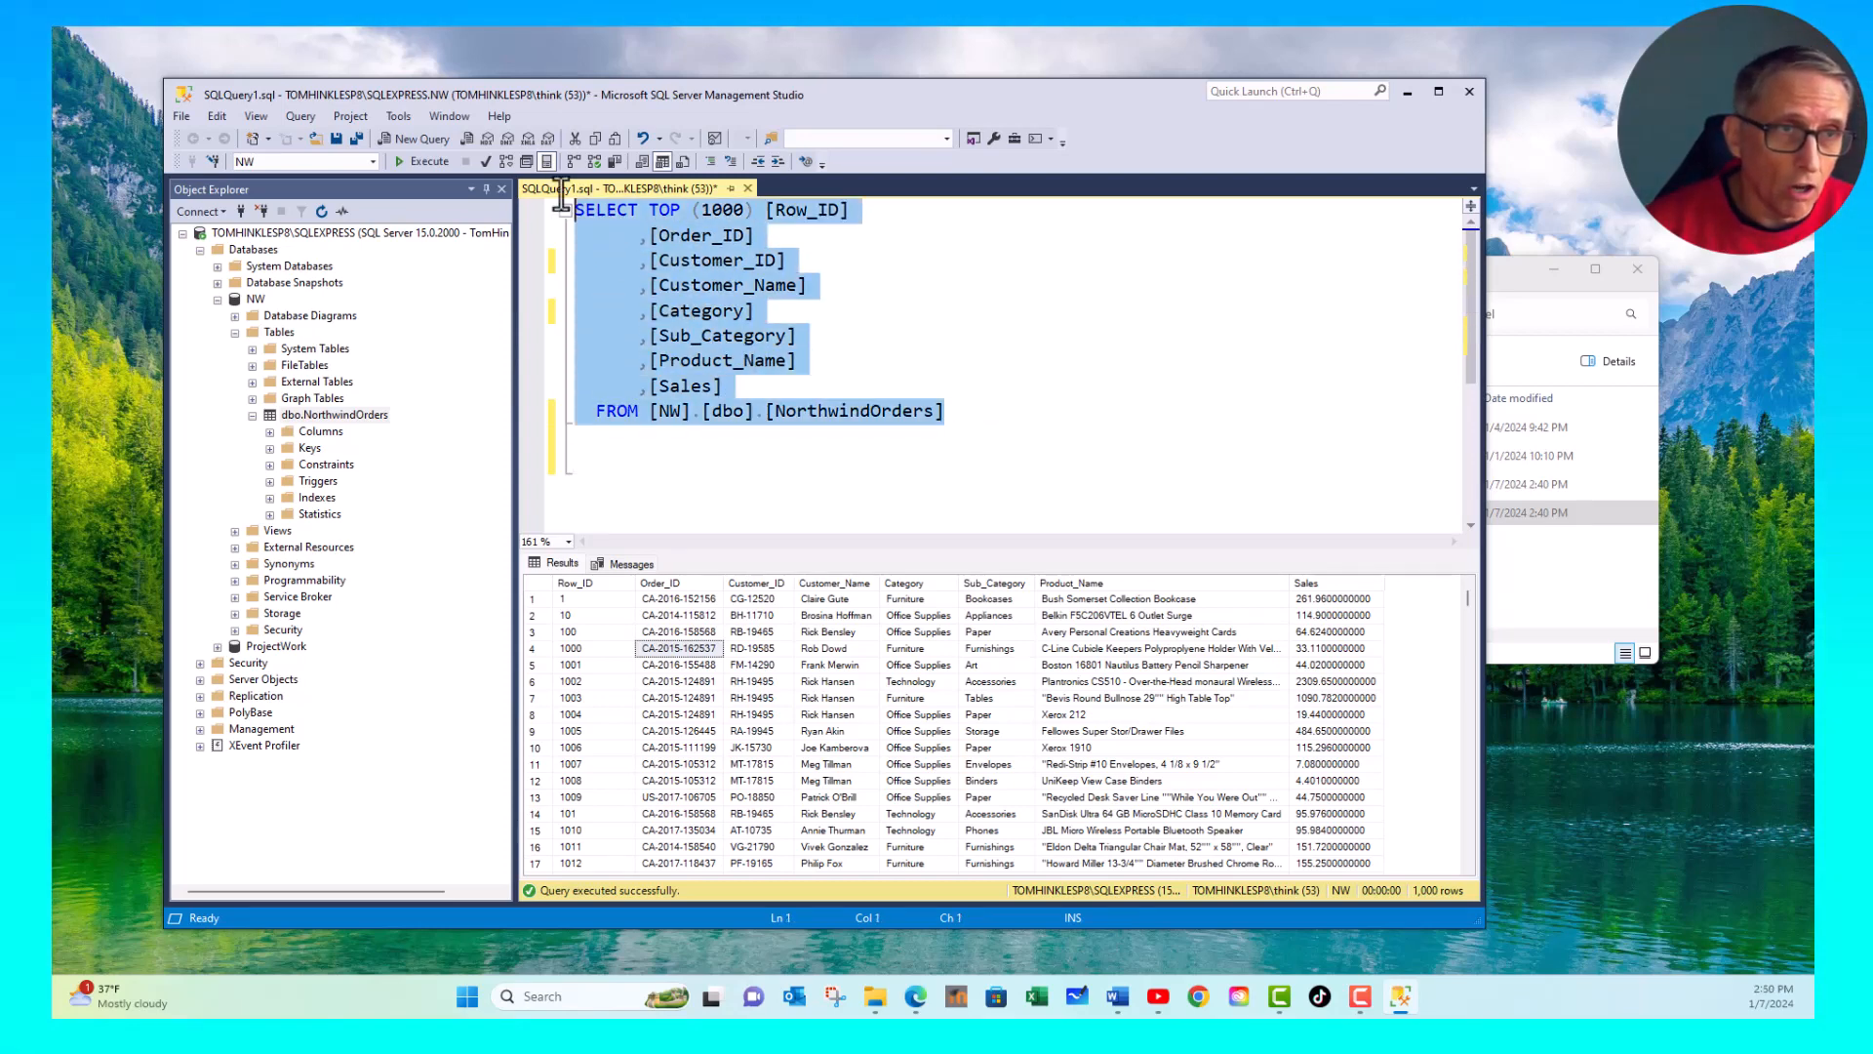
key("Delete")
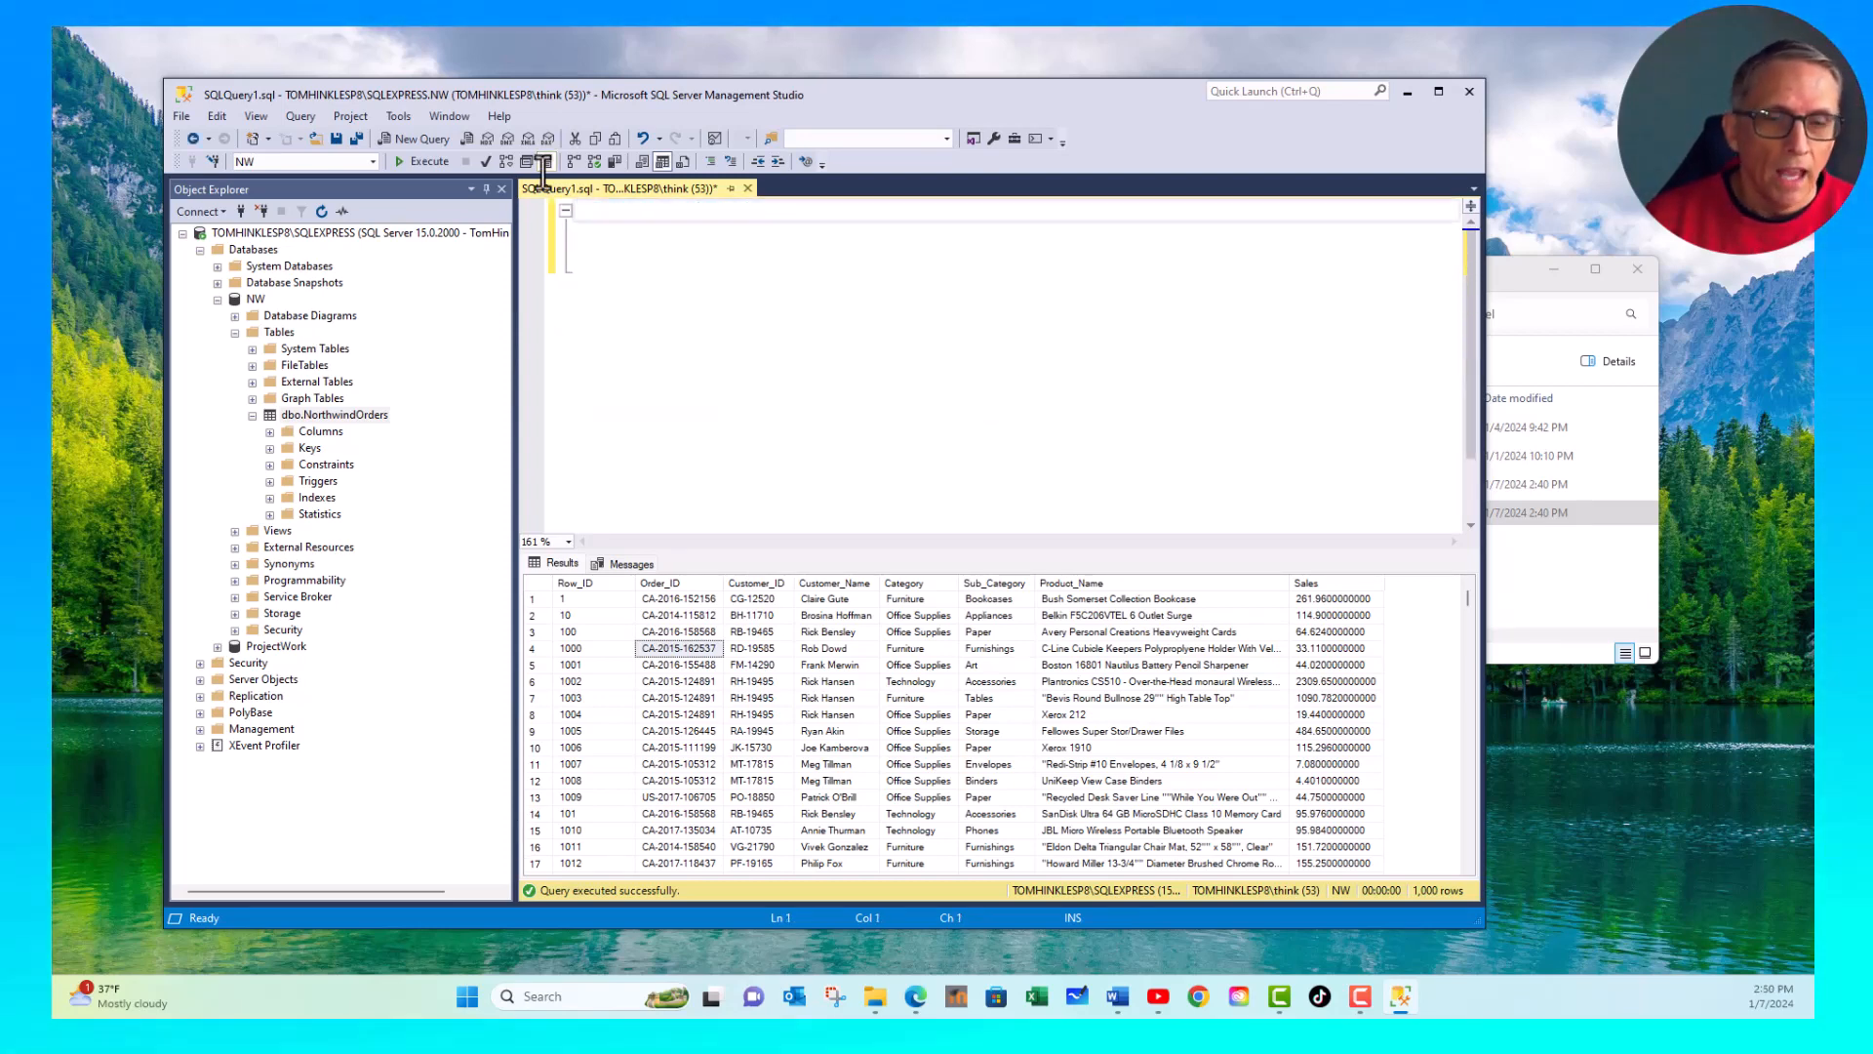
- Start a new select statement with Row_Id as its first column
type("sele")
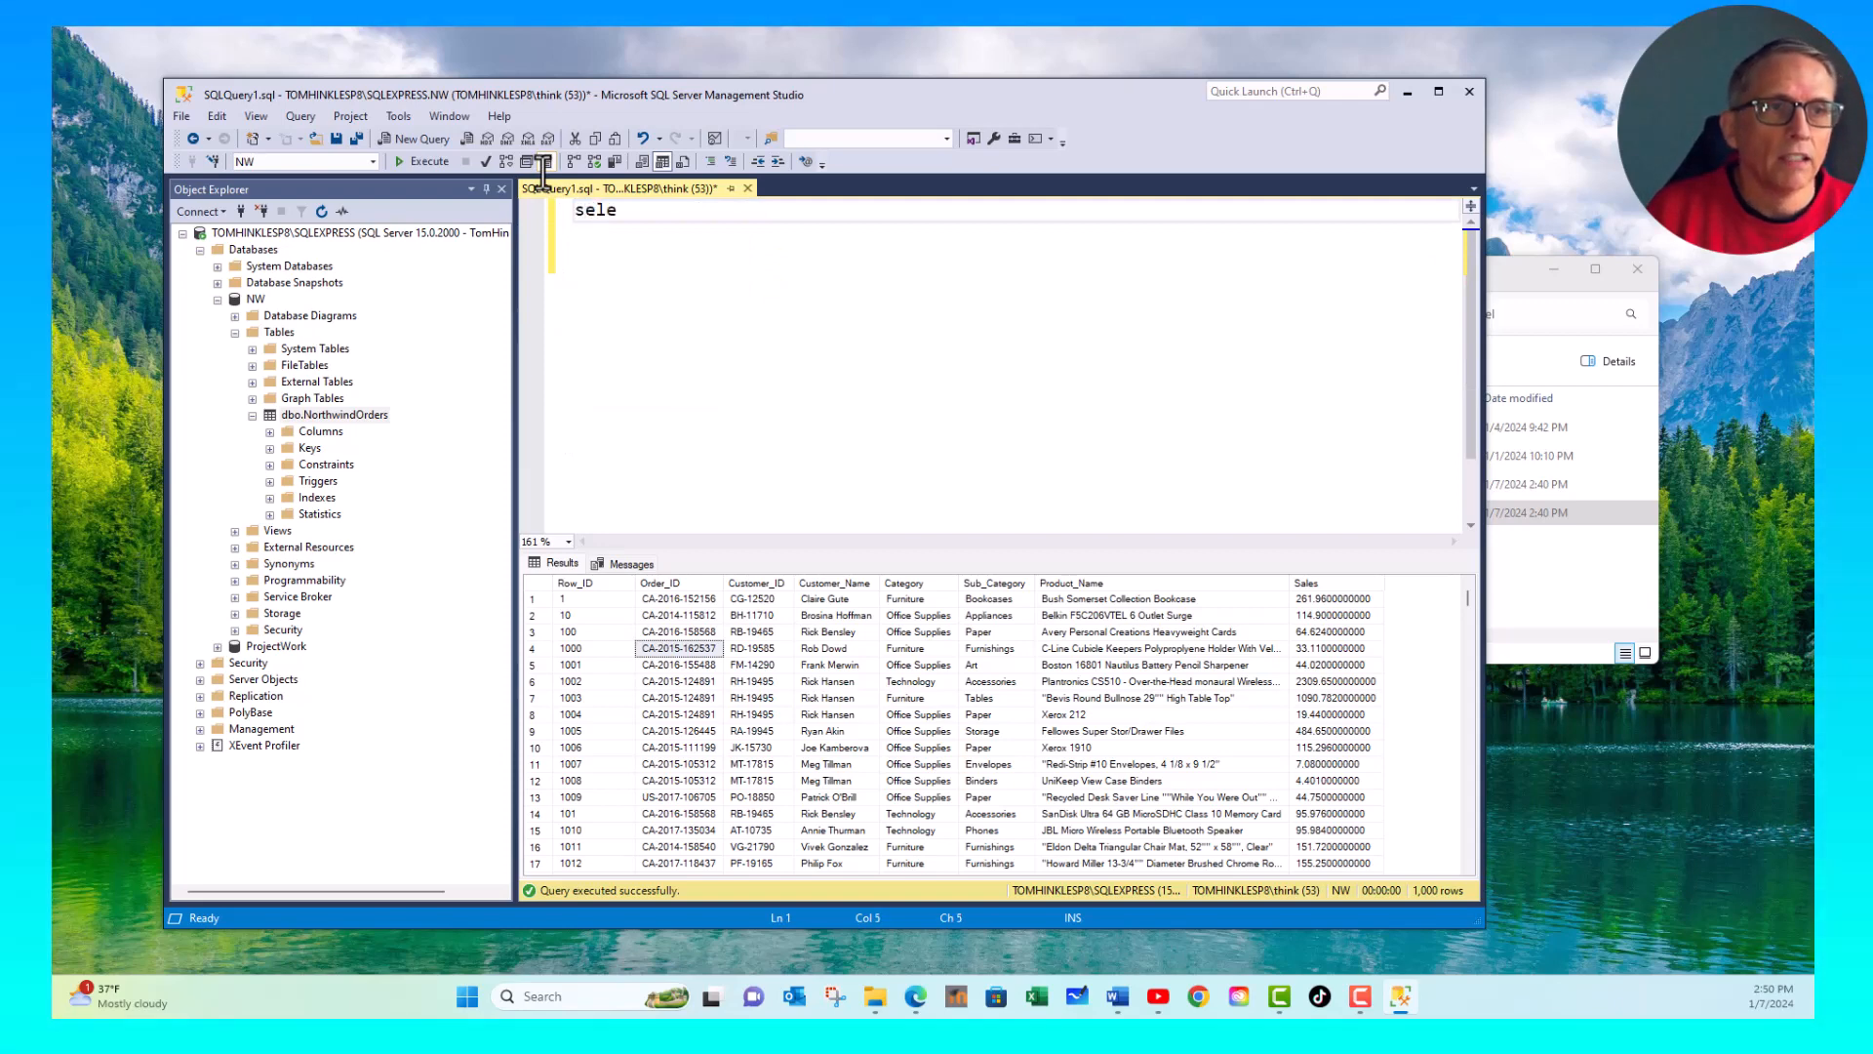
type("ct")
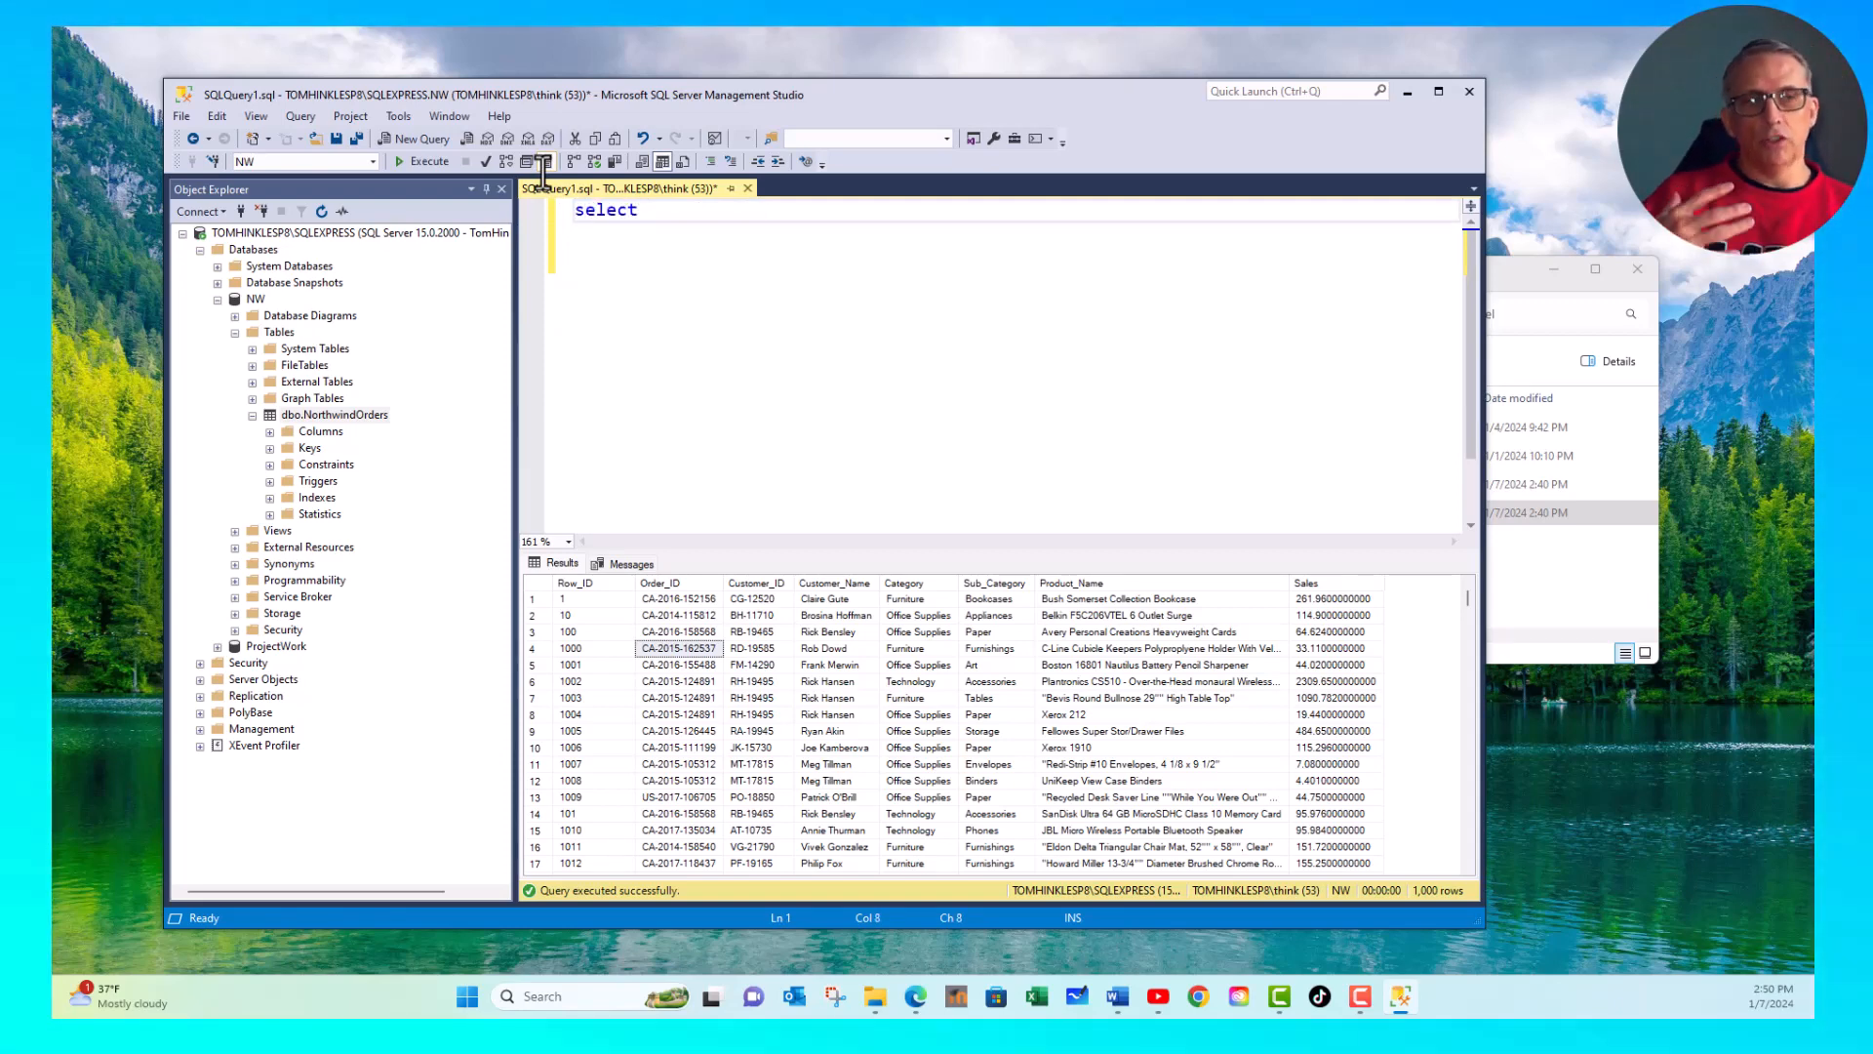
key("Return")
key("Return")
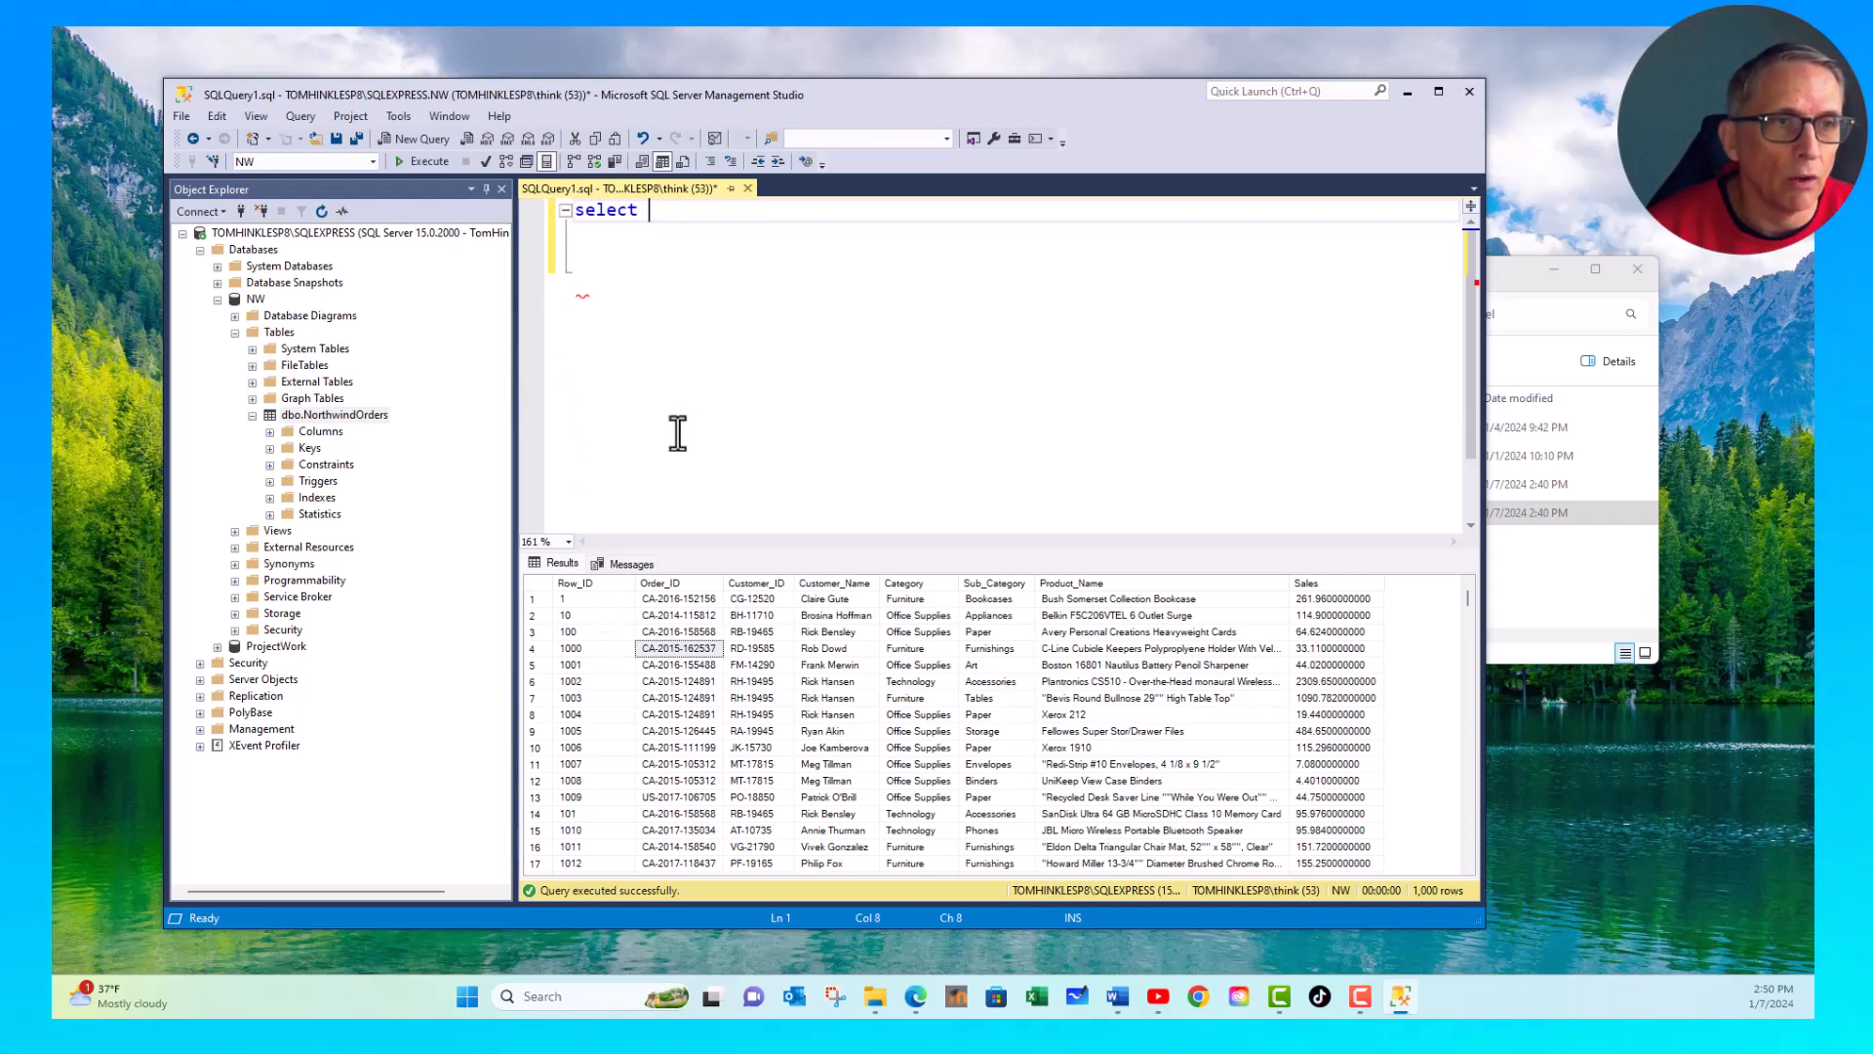
type("Ro")
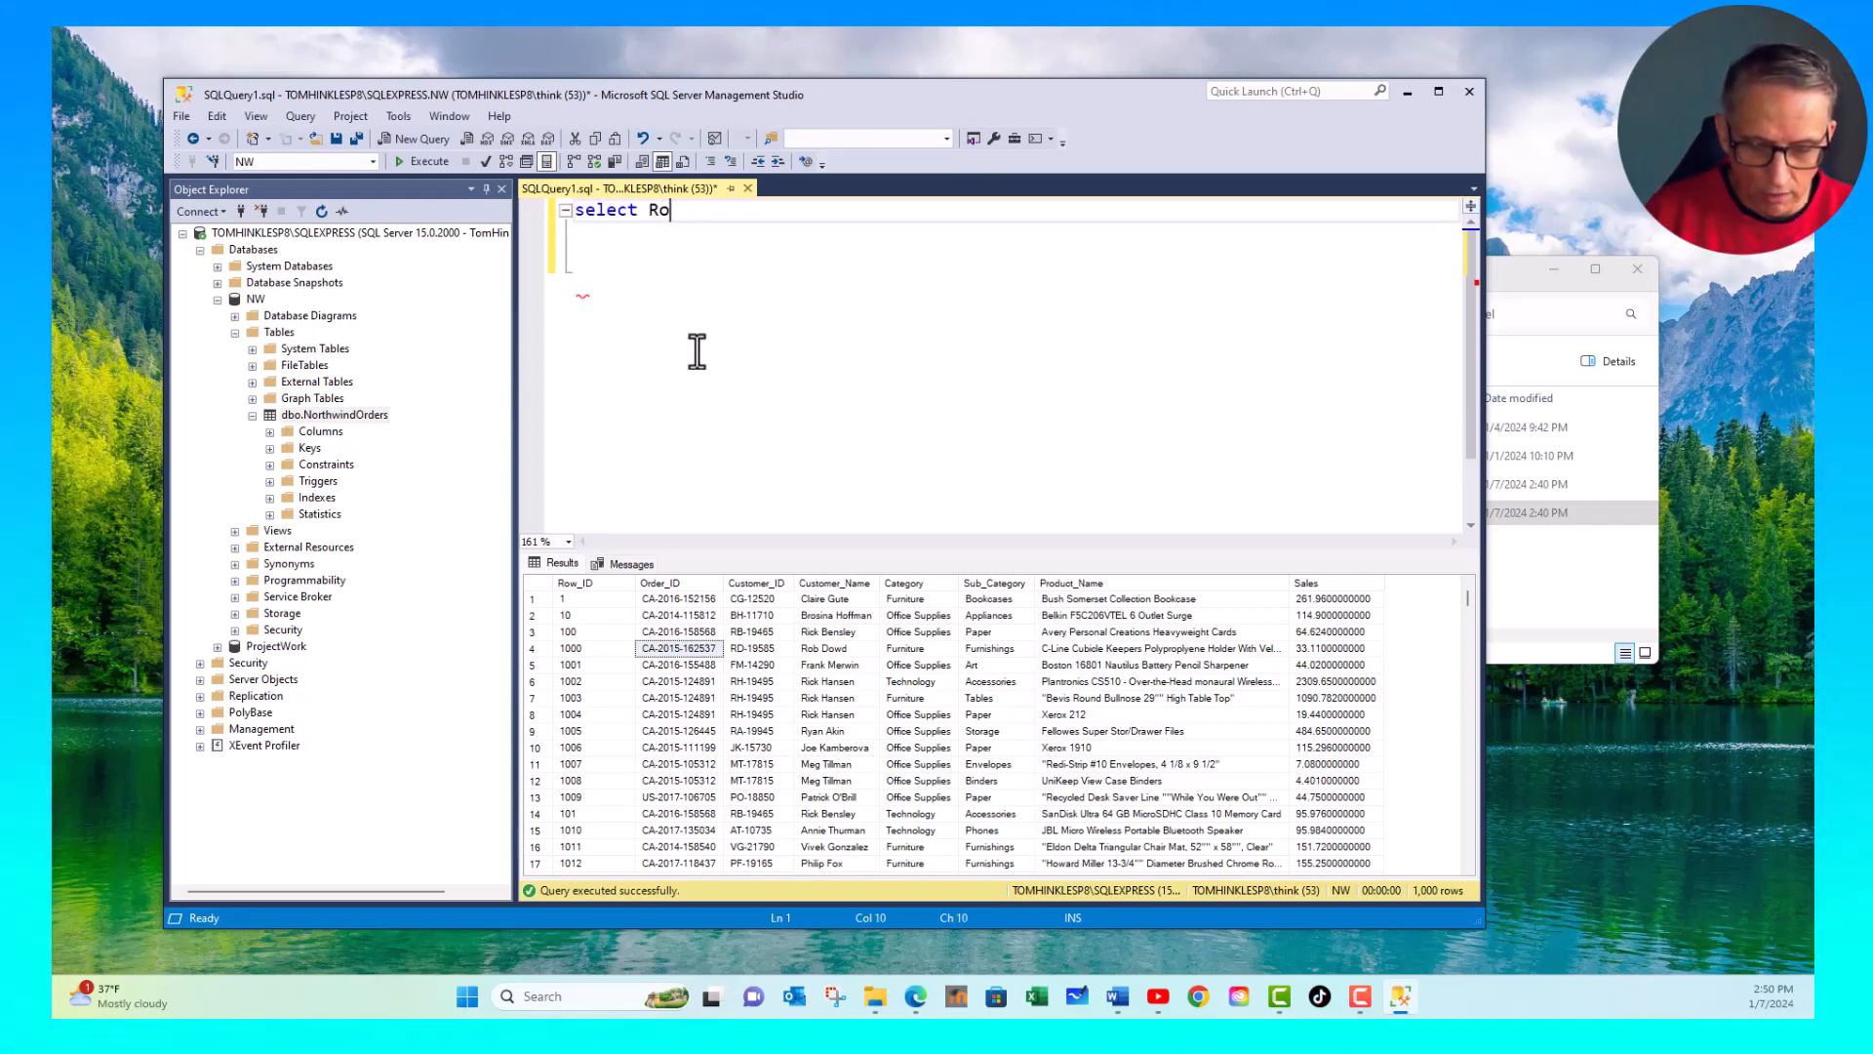
type("w_Id")
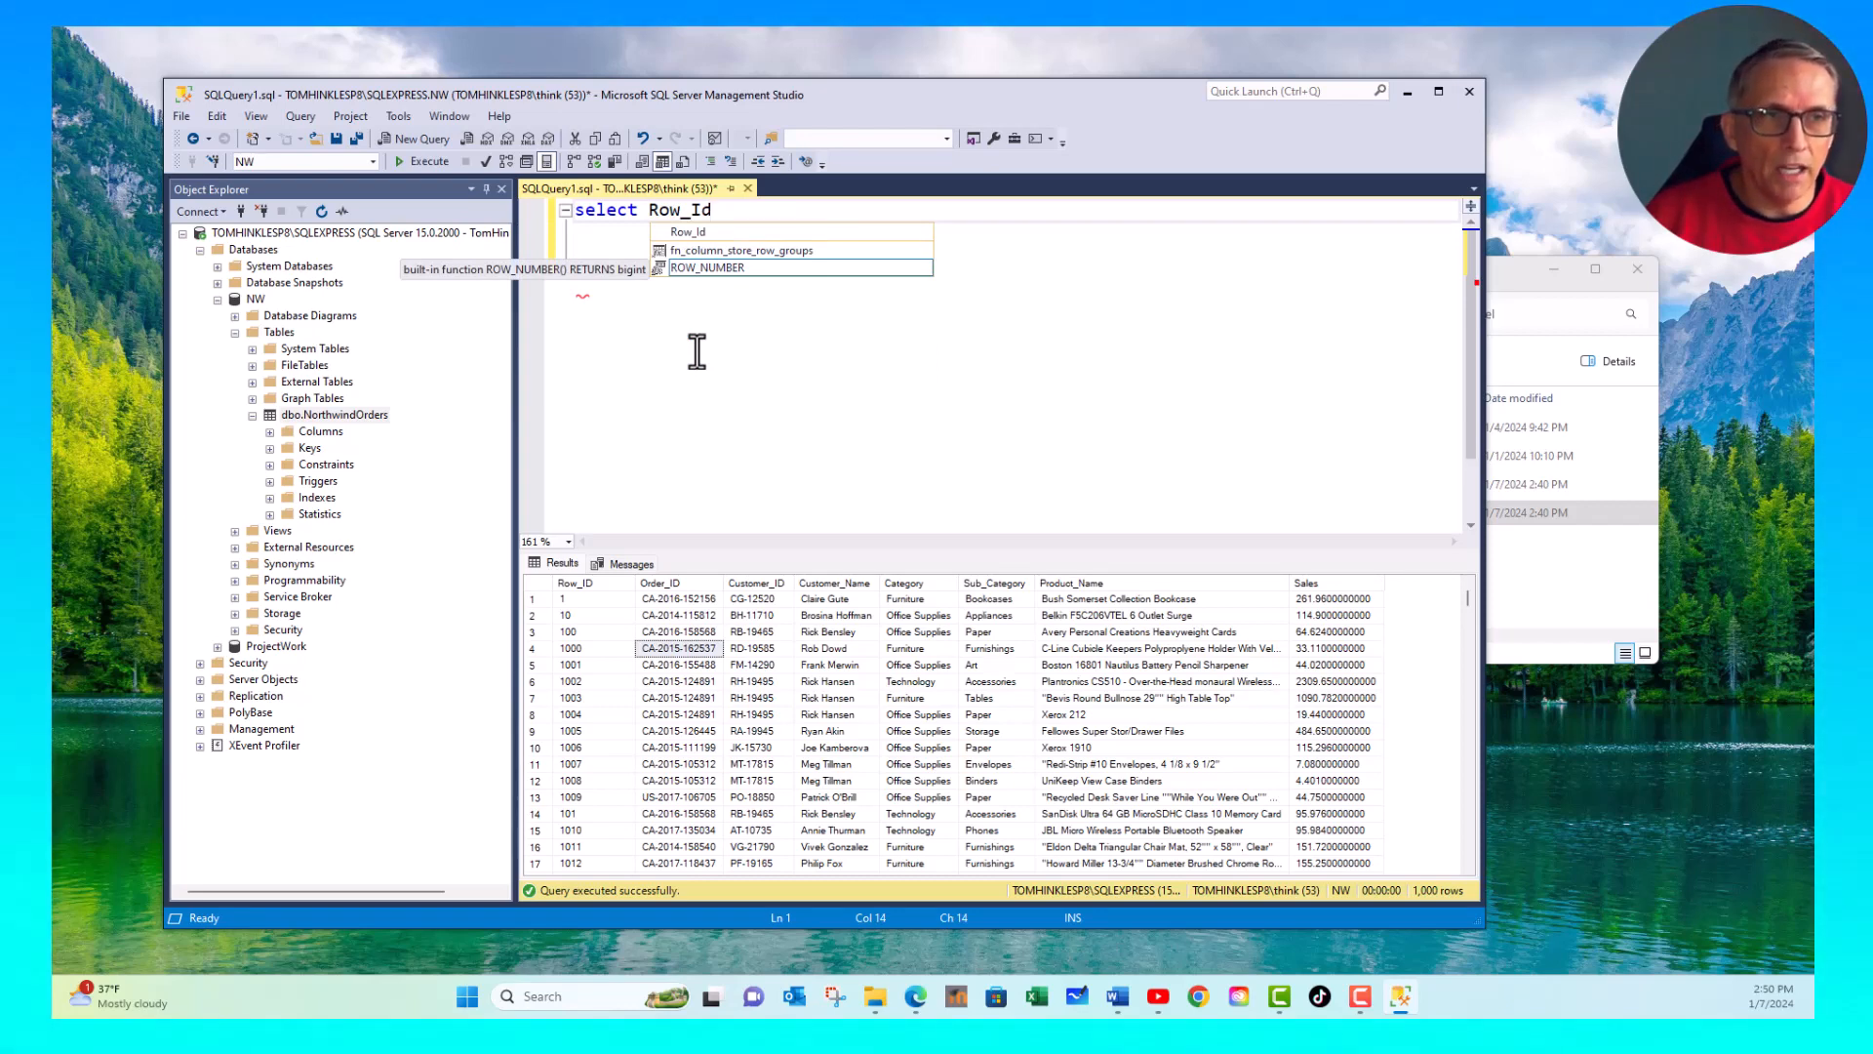
key("Escape")
key("Return")
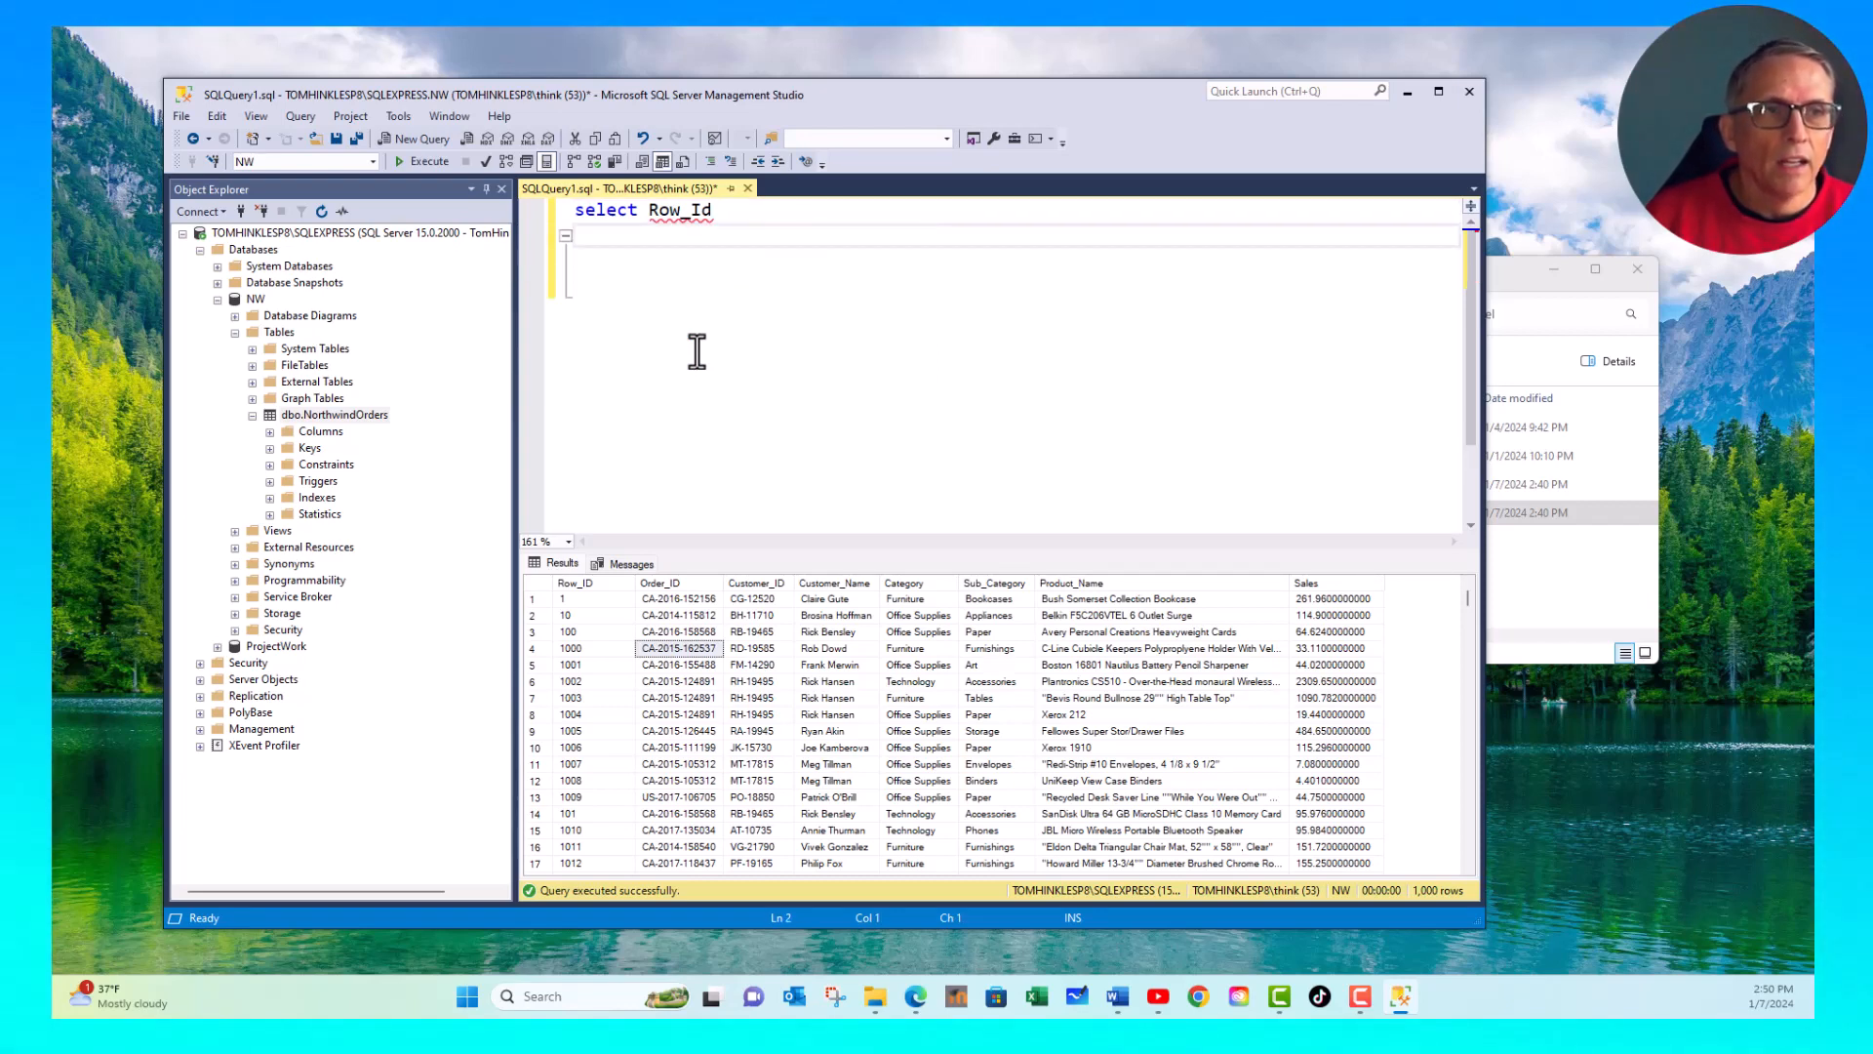
- Add Order_ID and Customer_name to the select list, each on its own line with a leading comma
type(",")
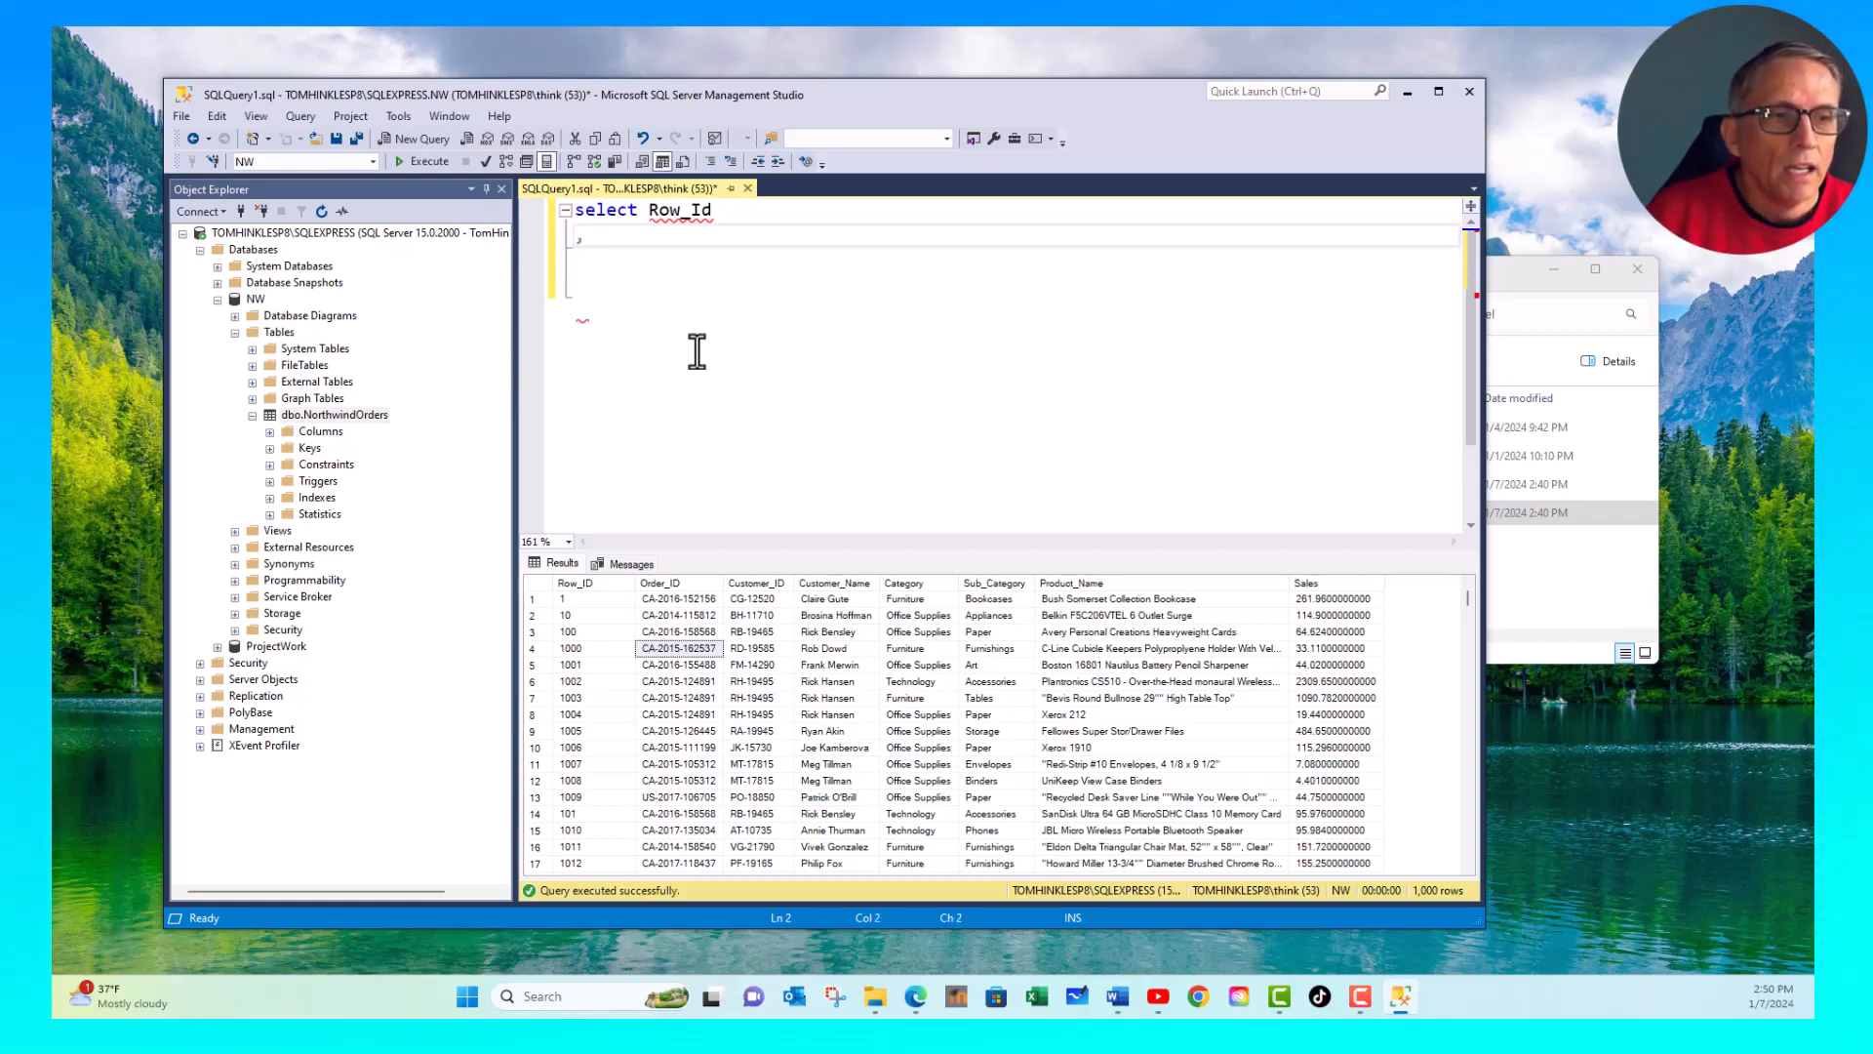
type(" Order")
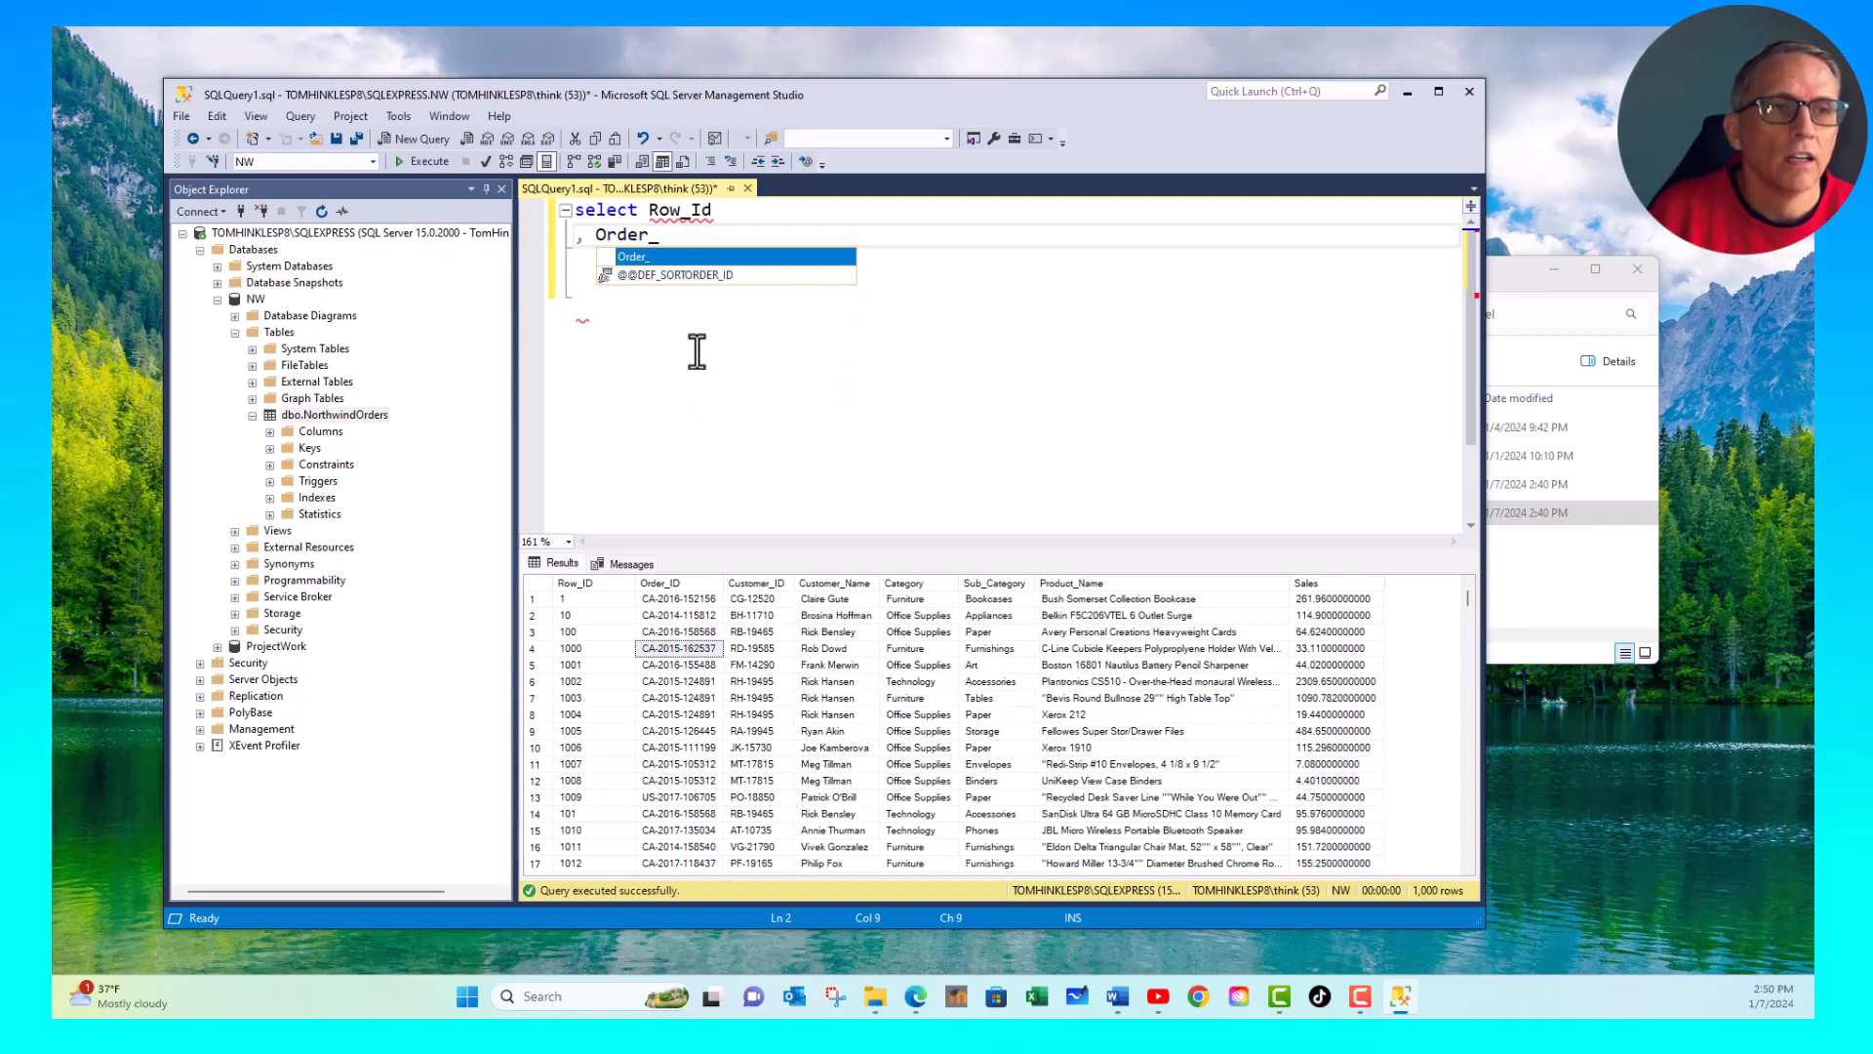
type("_ID")
key("Escape")
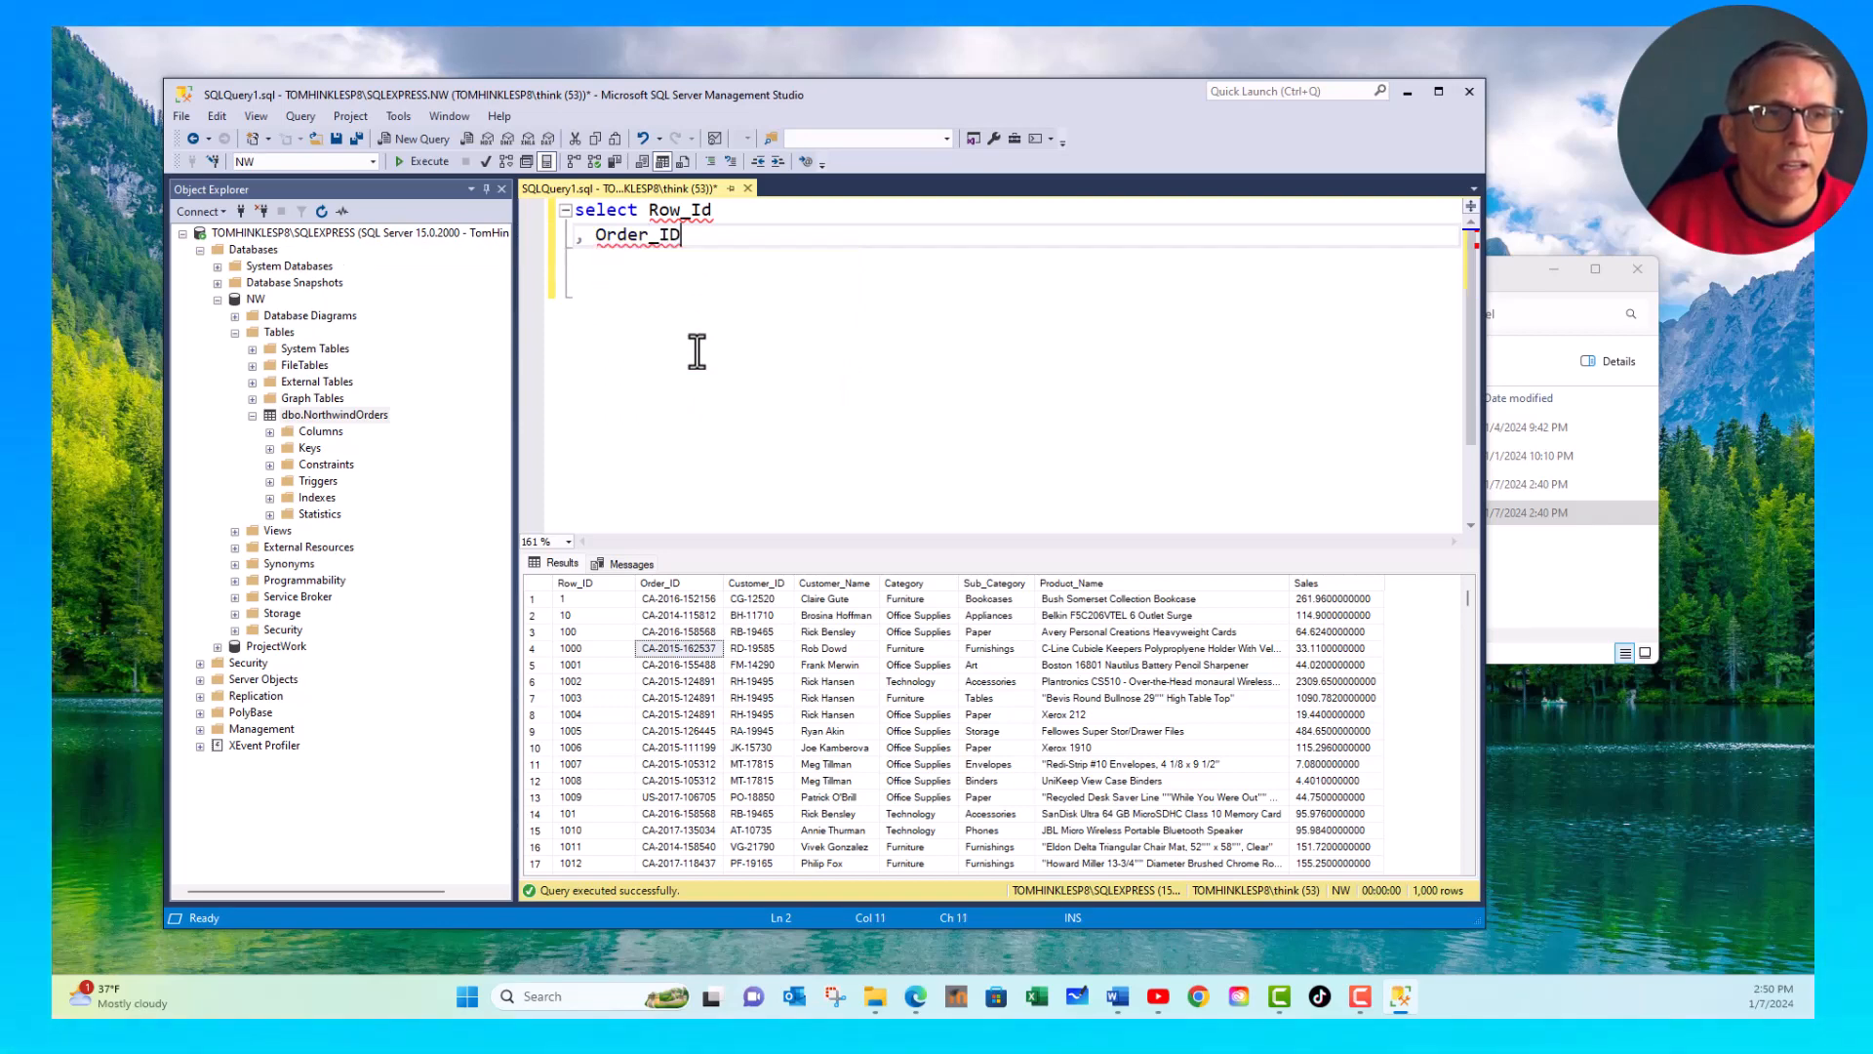
key("Return")
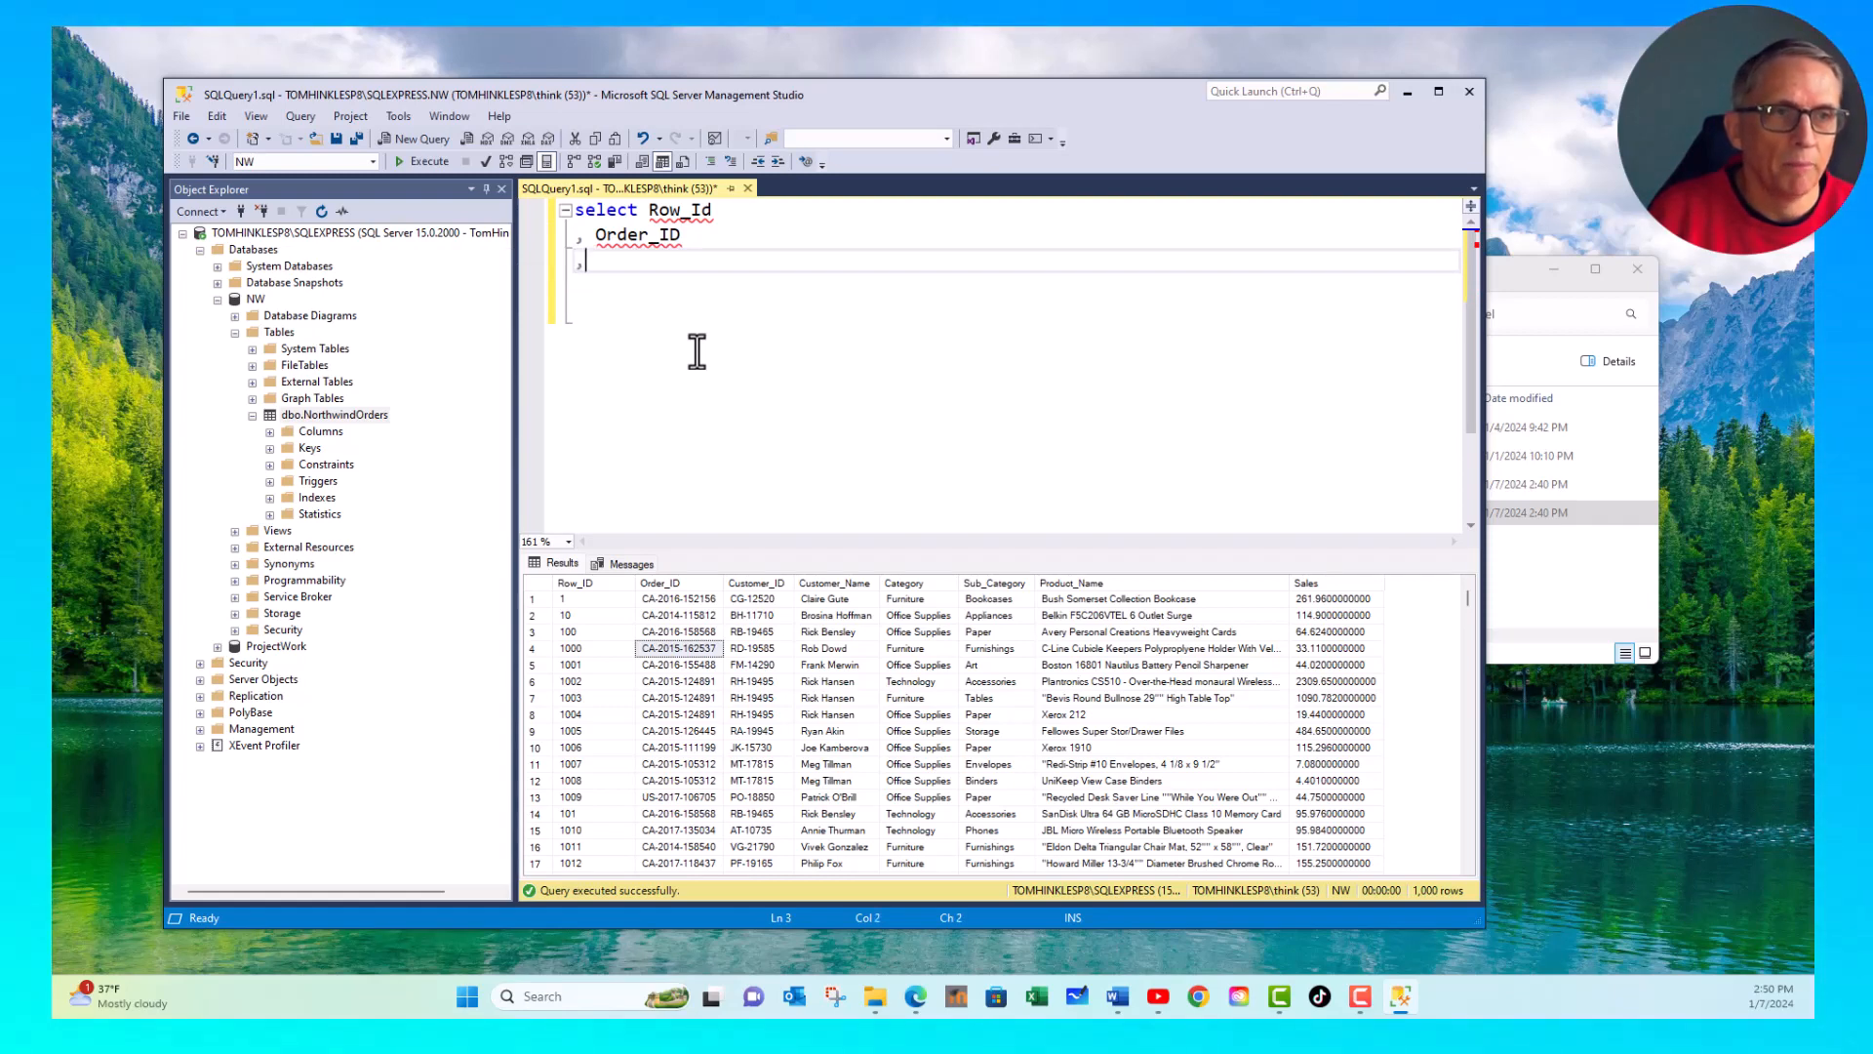
type(", Customer_")
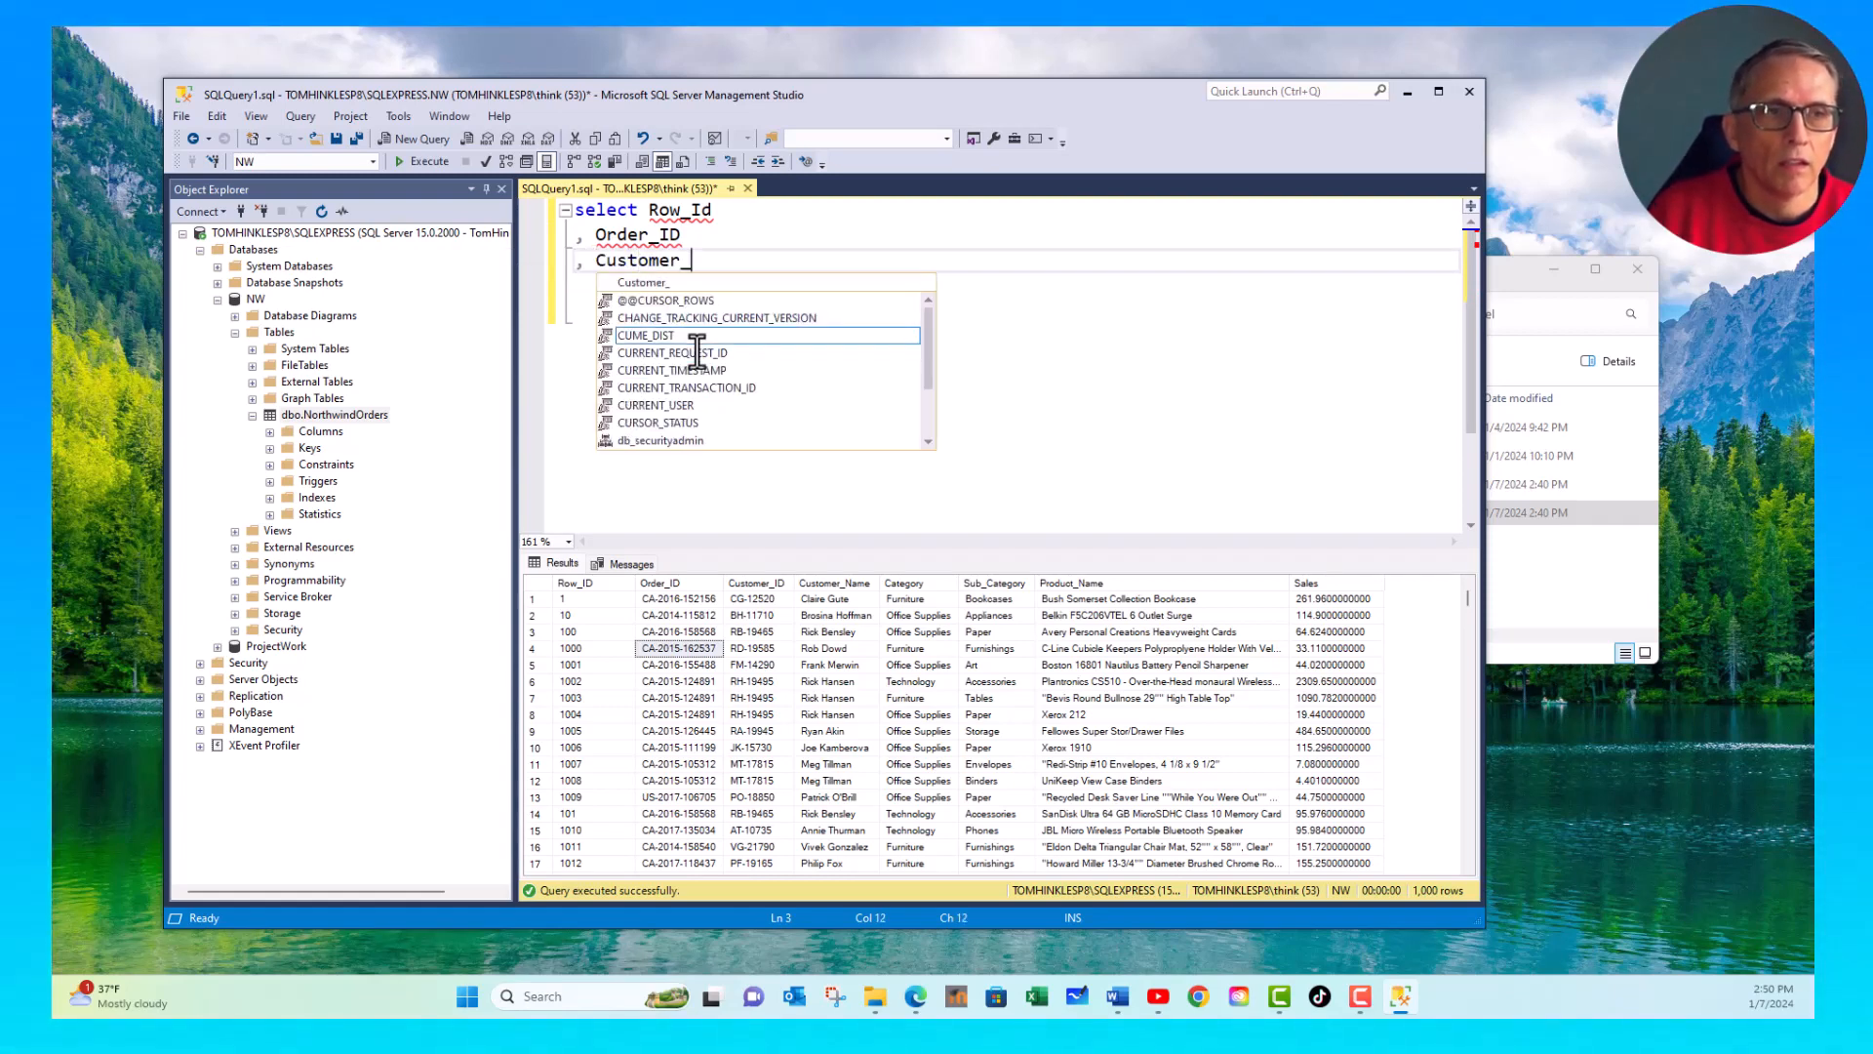
type("name")
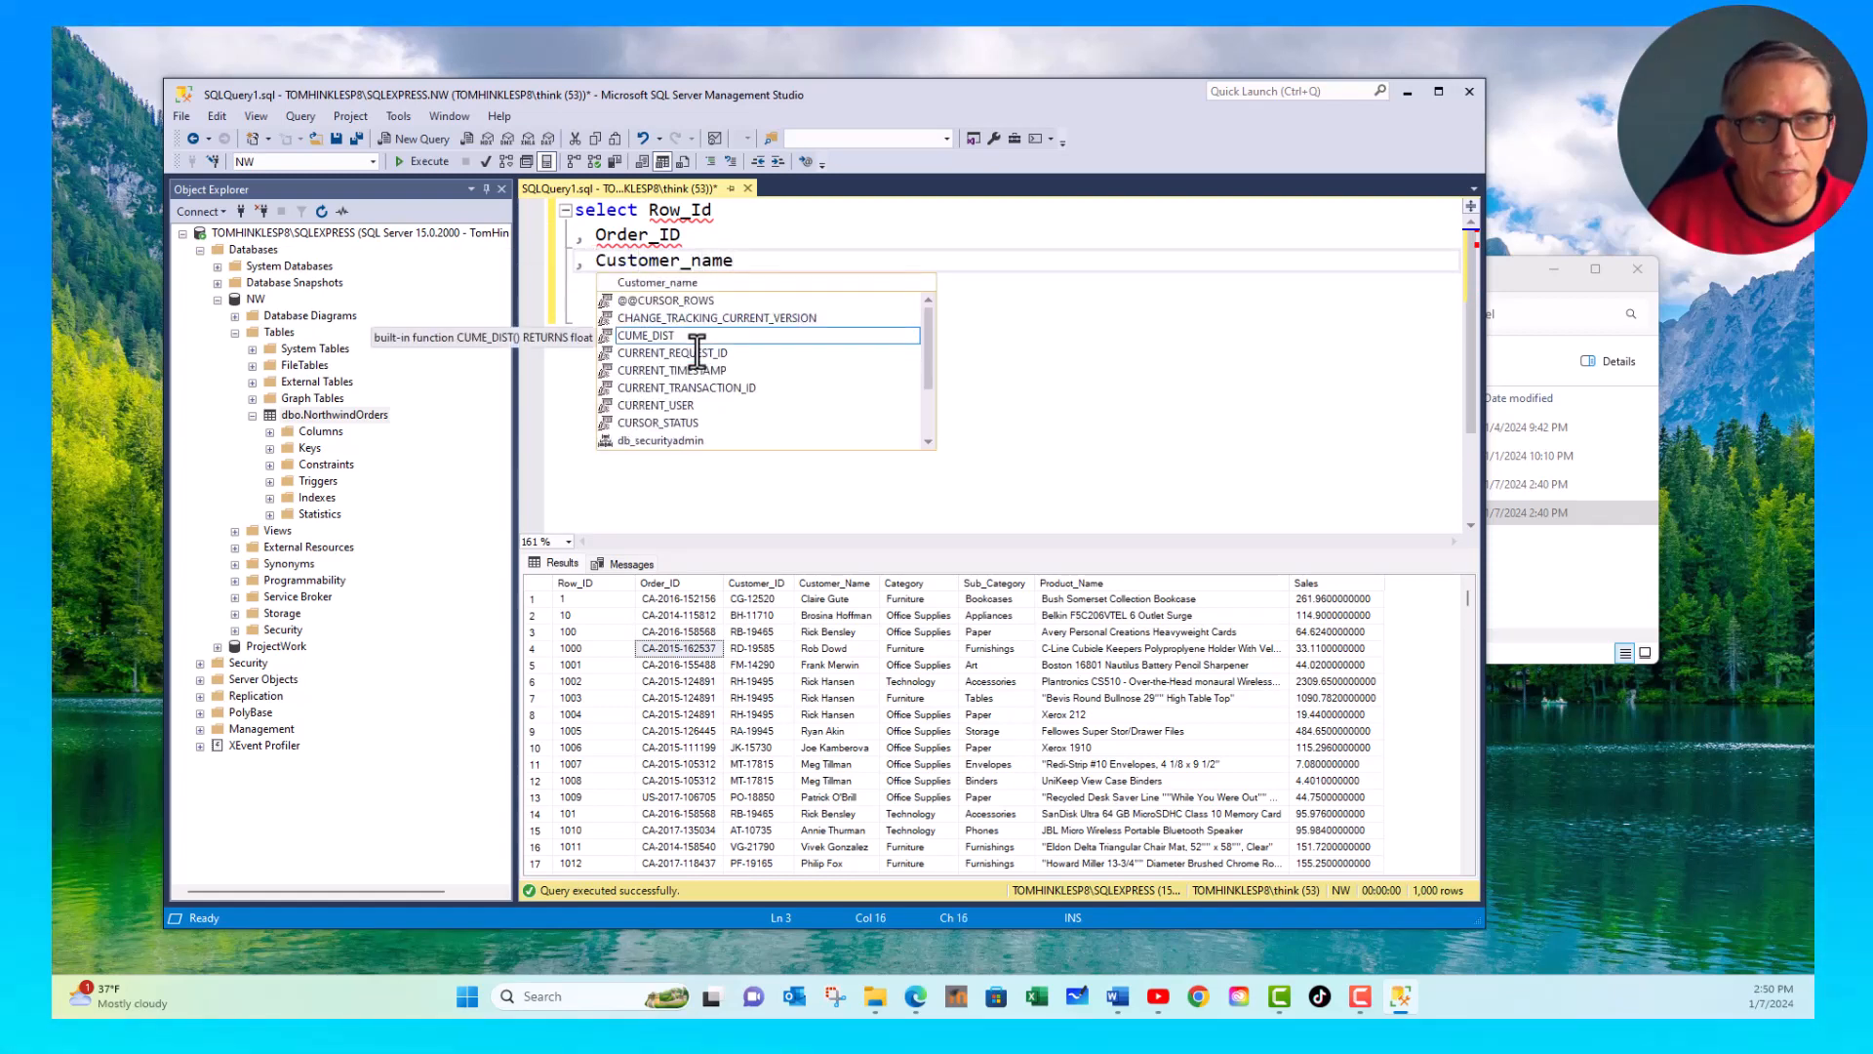
key("Return")
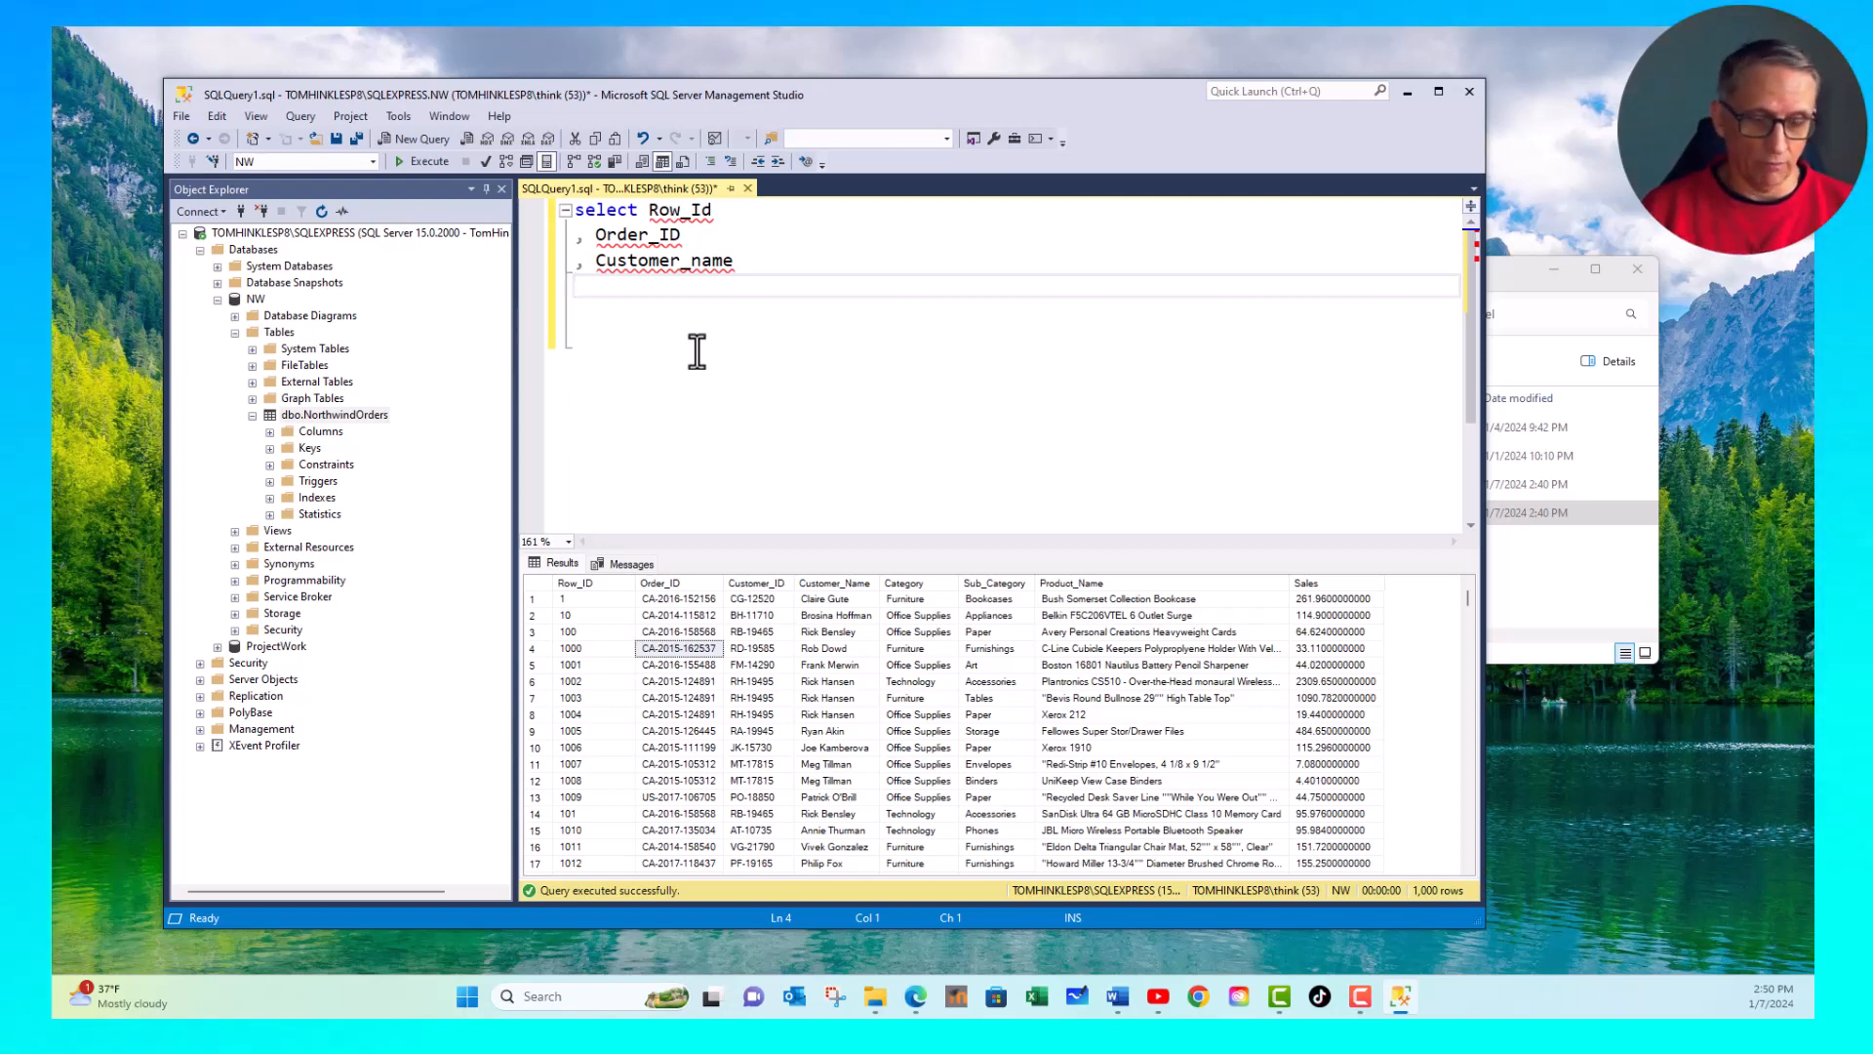
- Complete the query with a from clause that reads from the NorthwindOrders table
type("from")
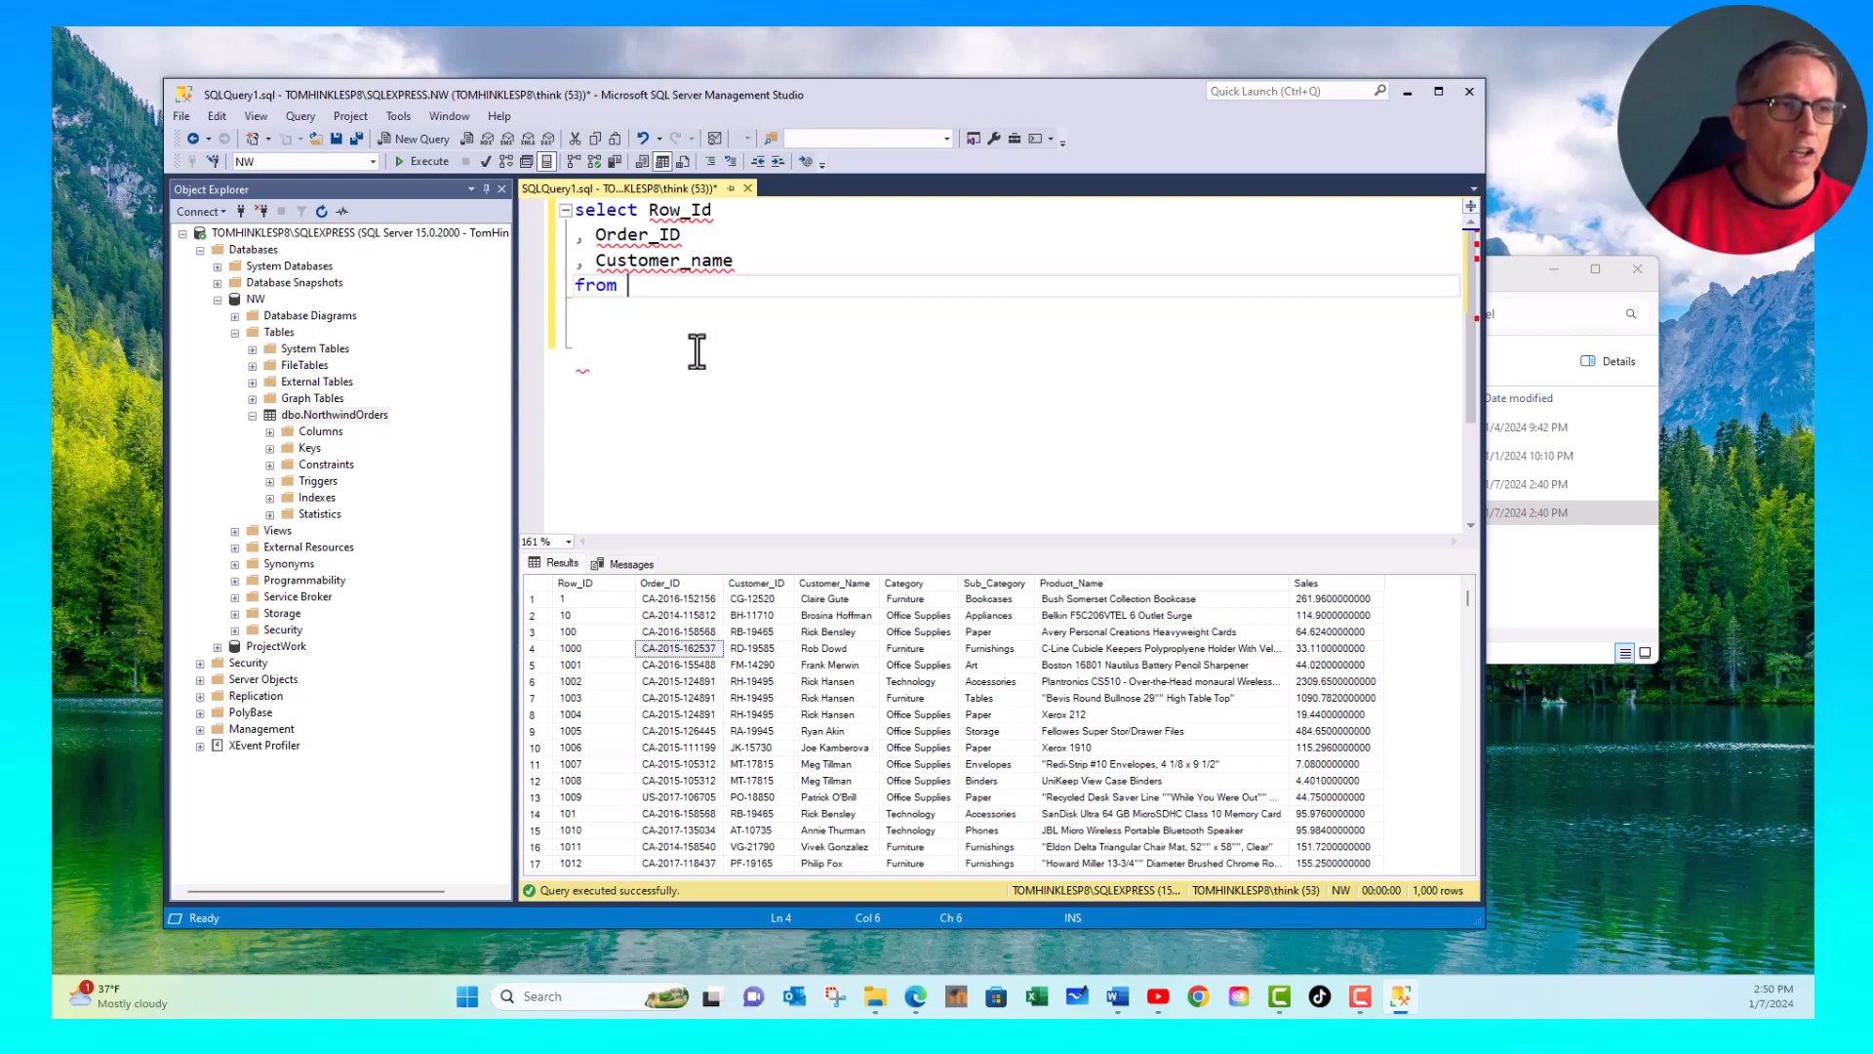
type(" Nor")
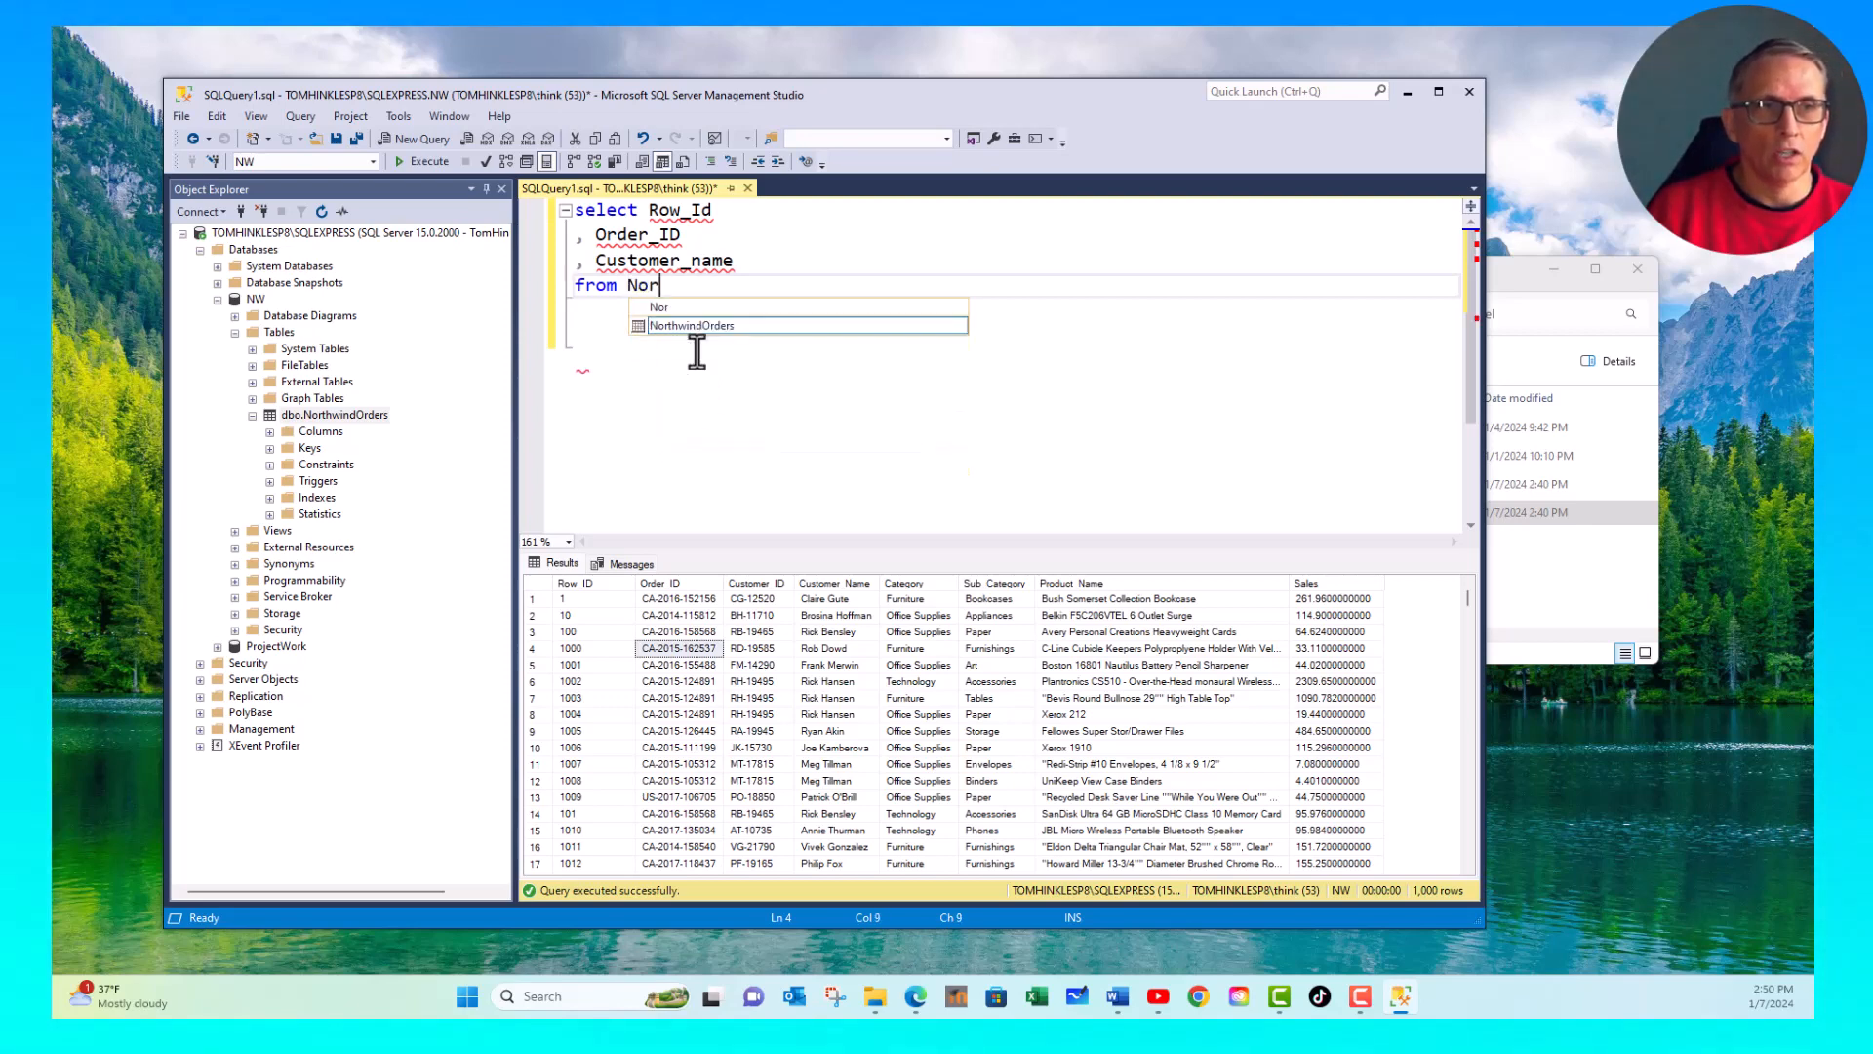
type("thwindOrders")
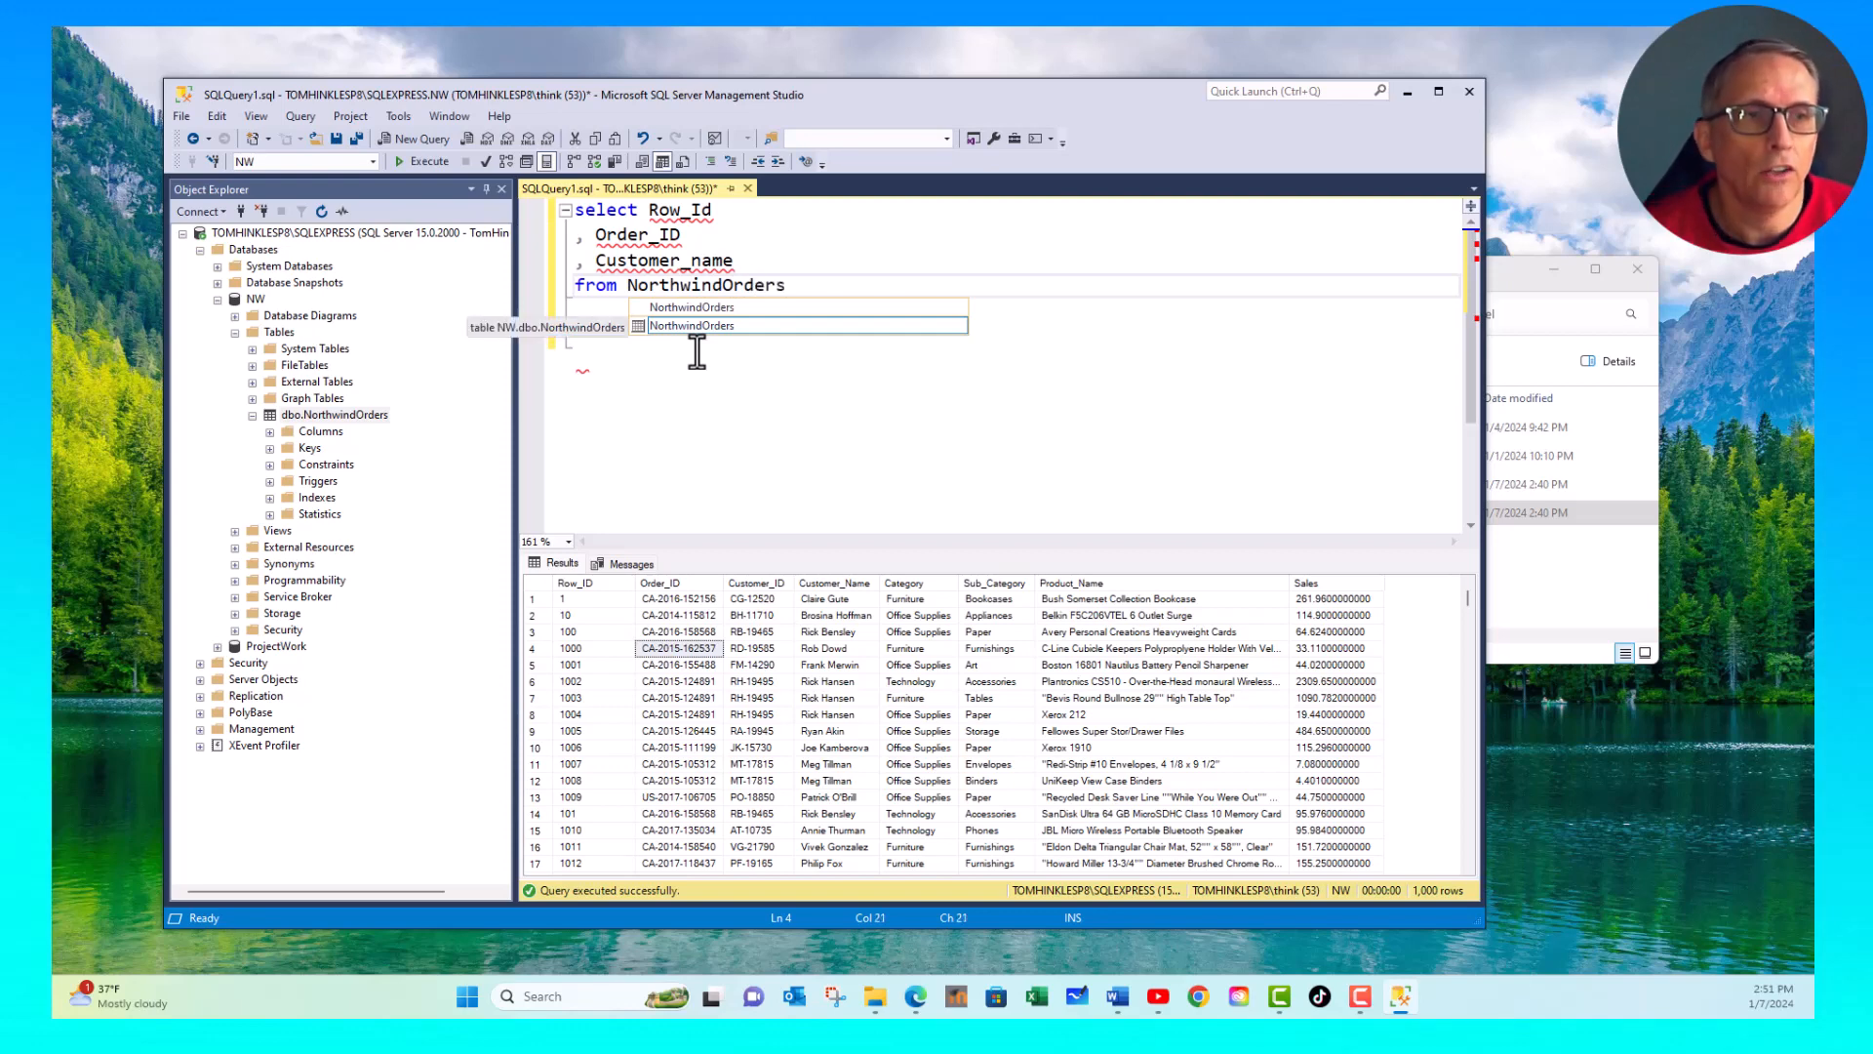
left_click(878, 280)
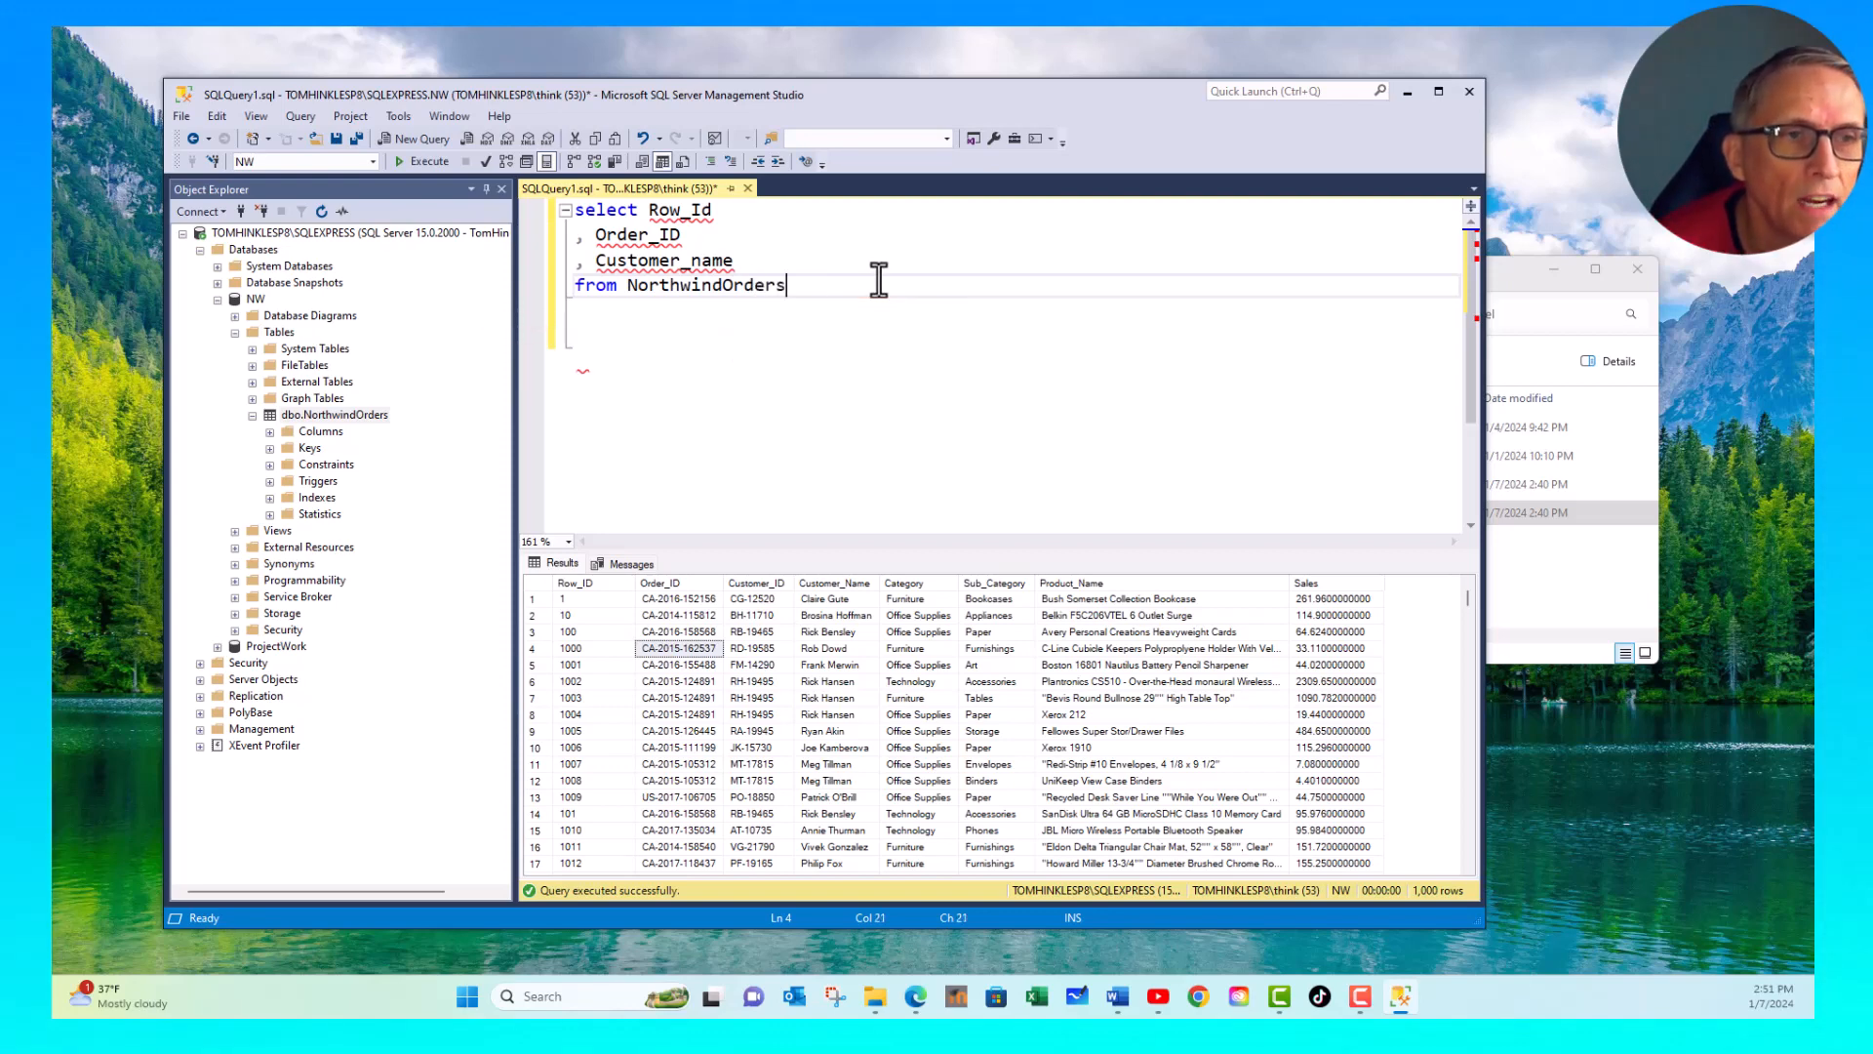
left_click(720, 324)
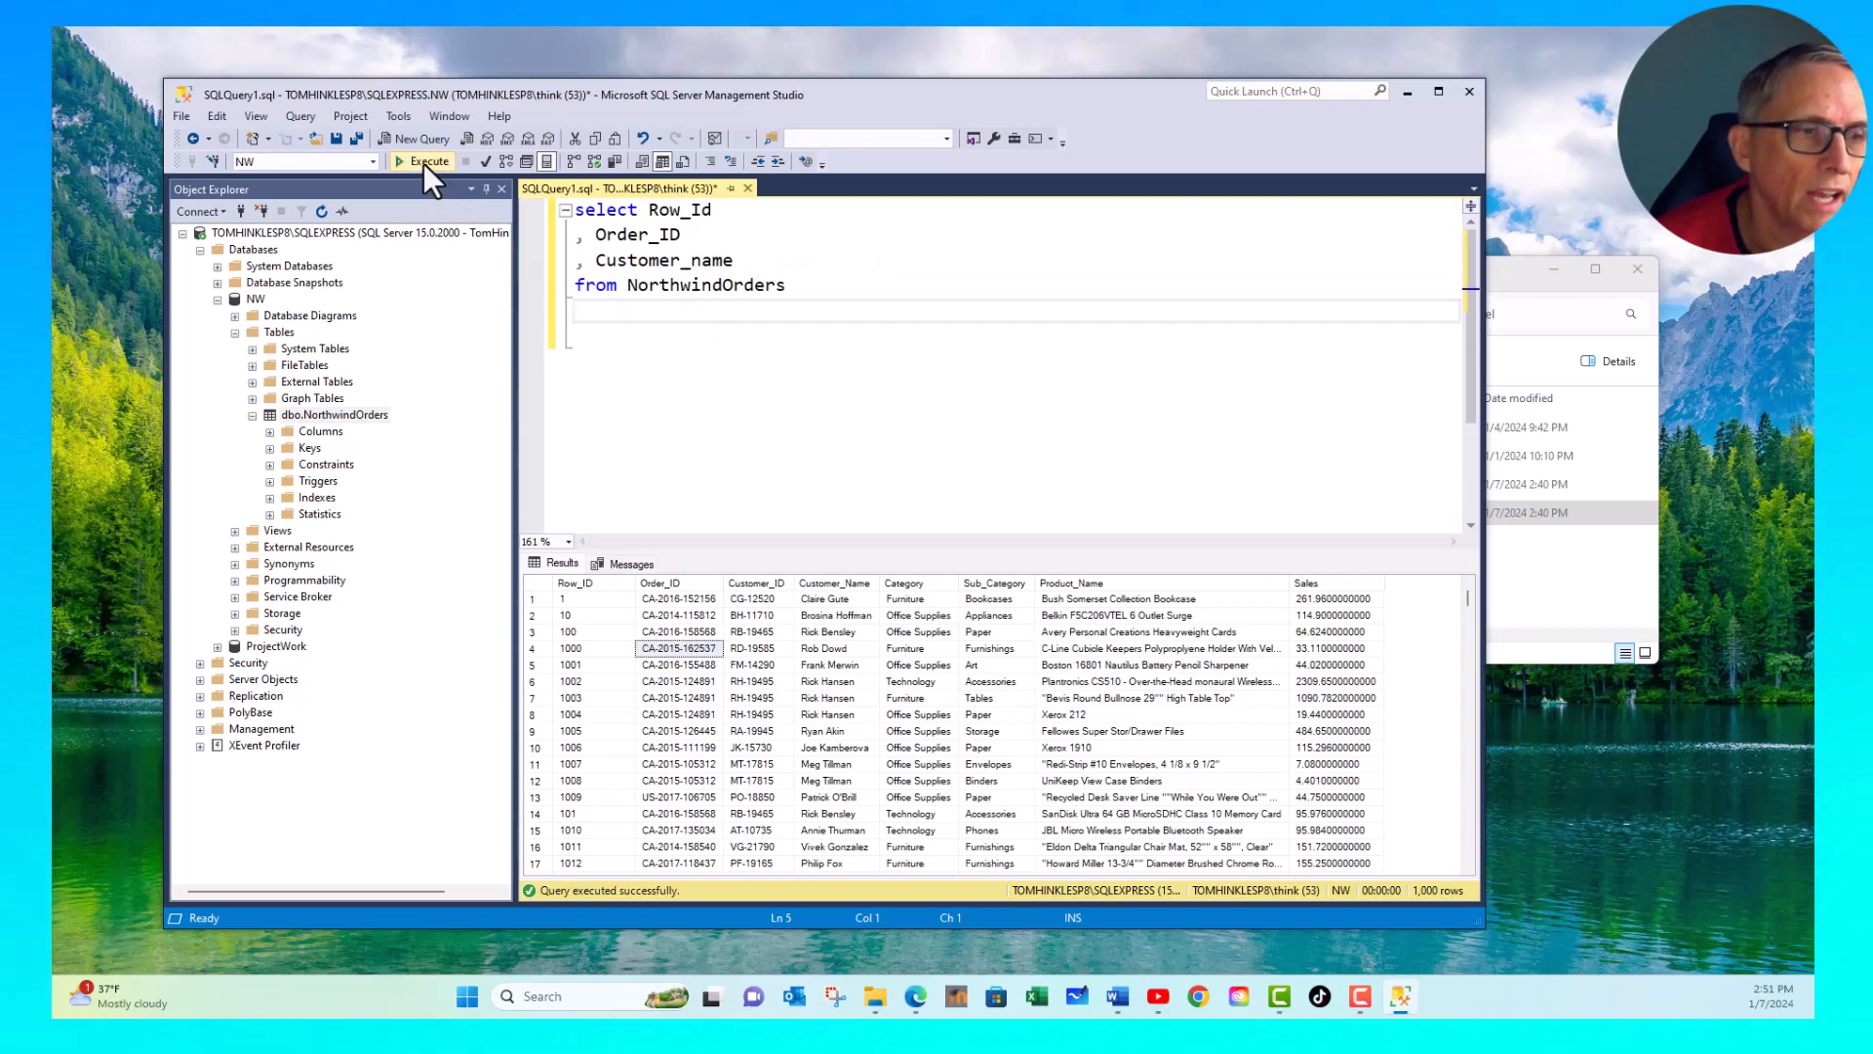
- Execute the three-column query and look through the returned rows in the results grid
left_click(426, 162)
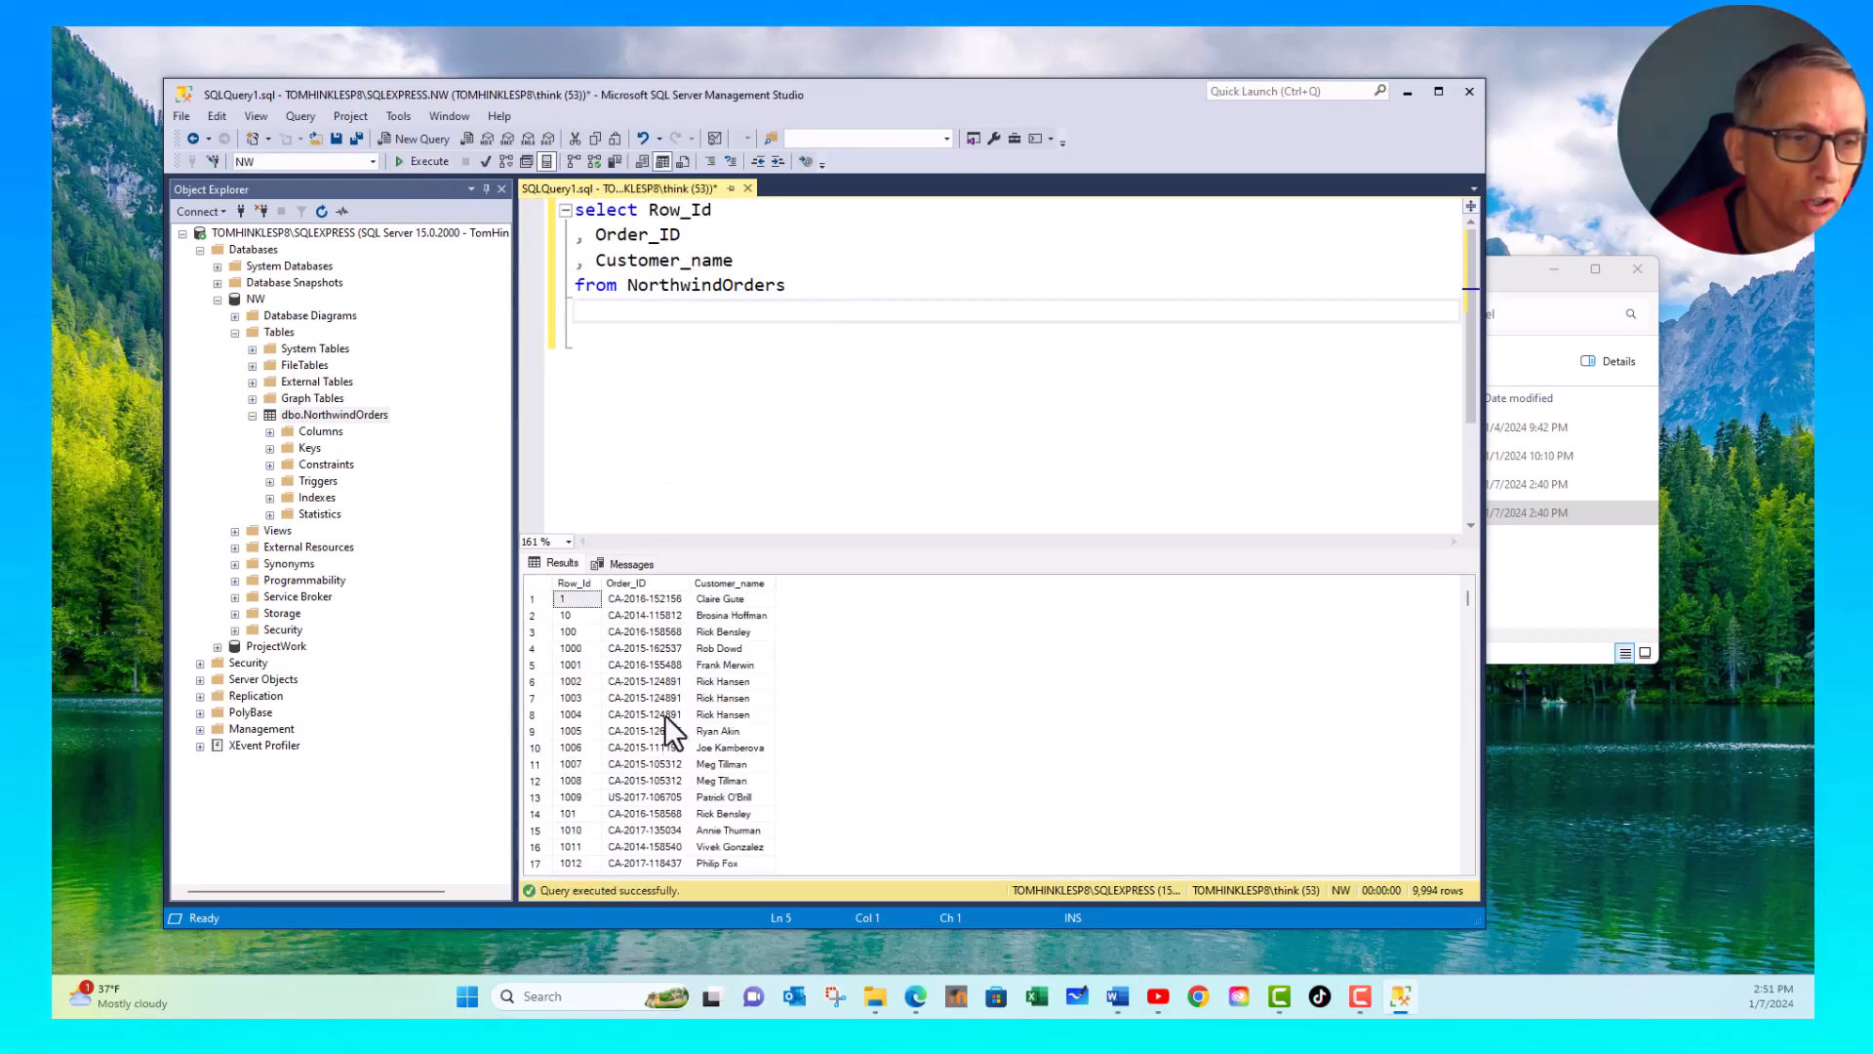
scroll(664, 714, "down", 7)
scroll(682, 694, "down", 20)
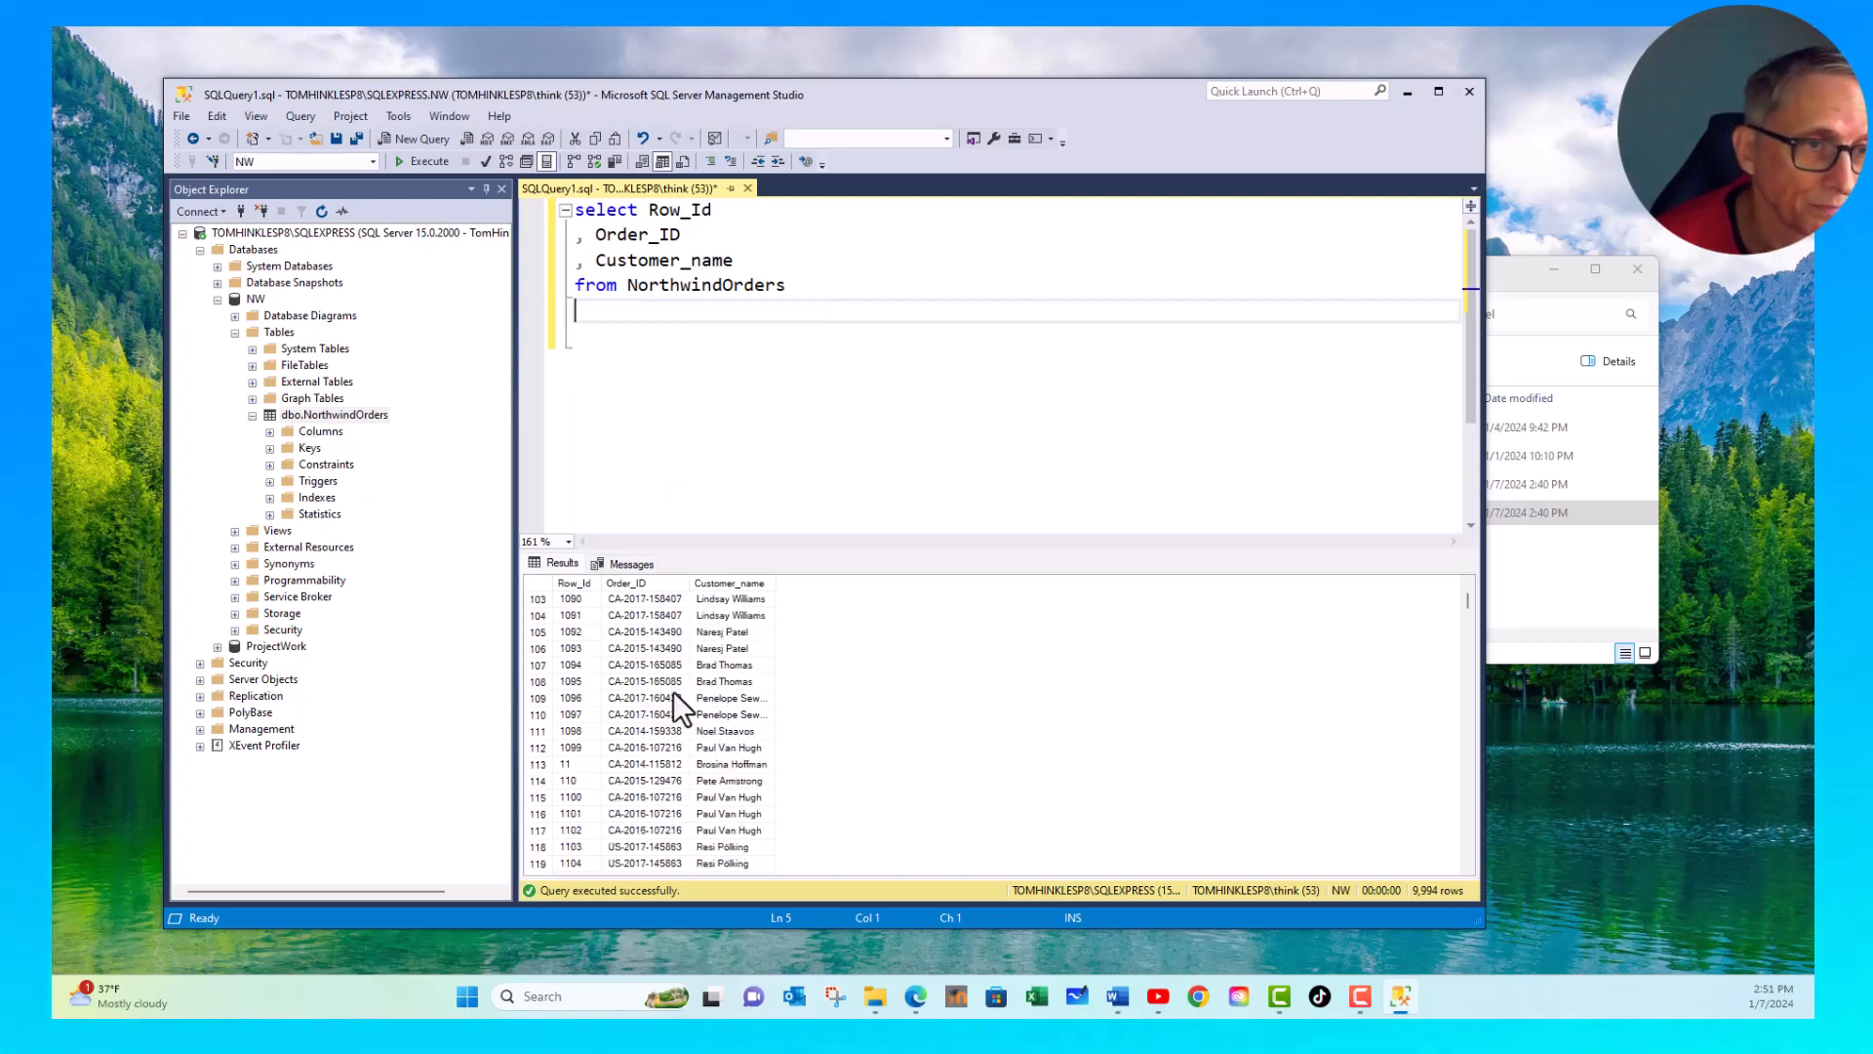
scroll(663, 681, "up", 20)
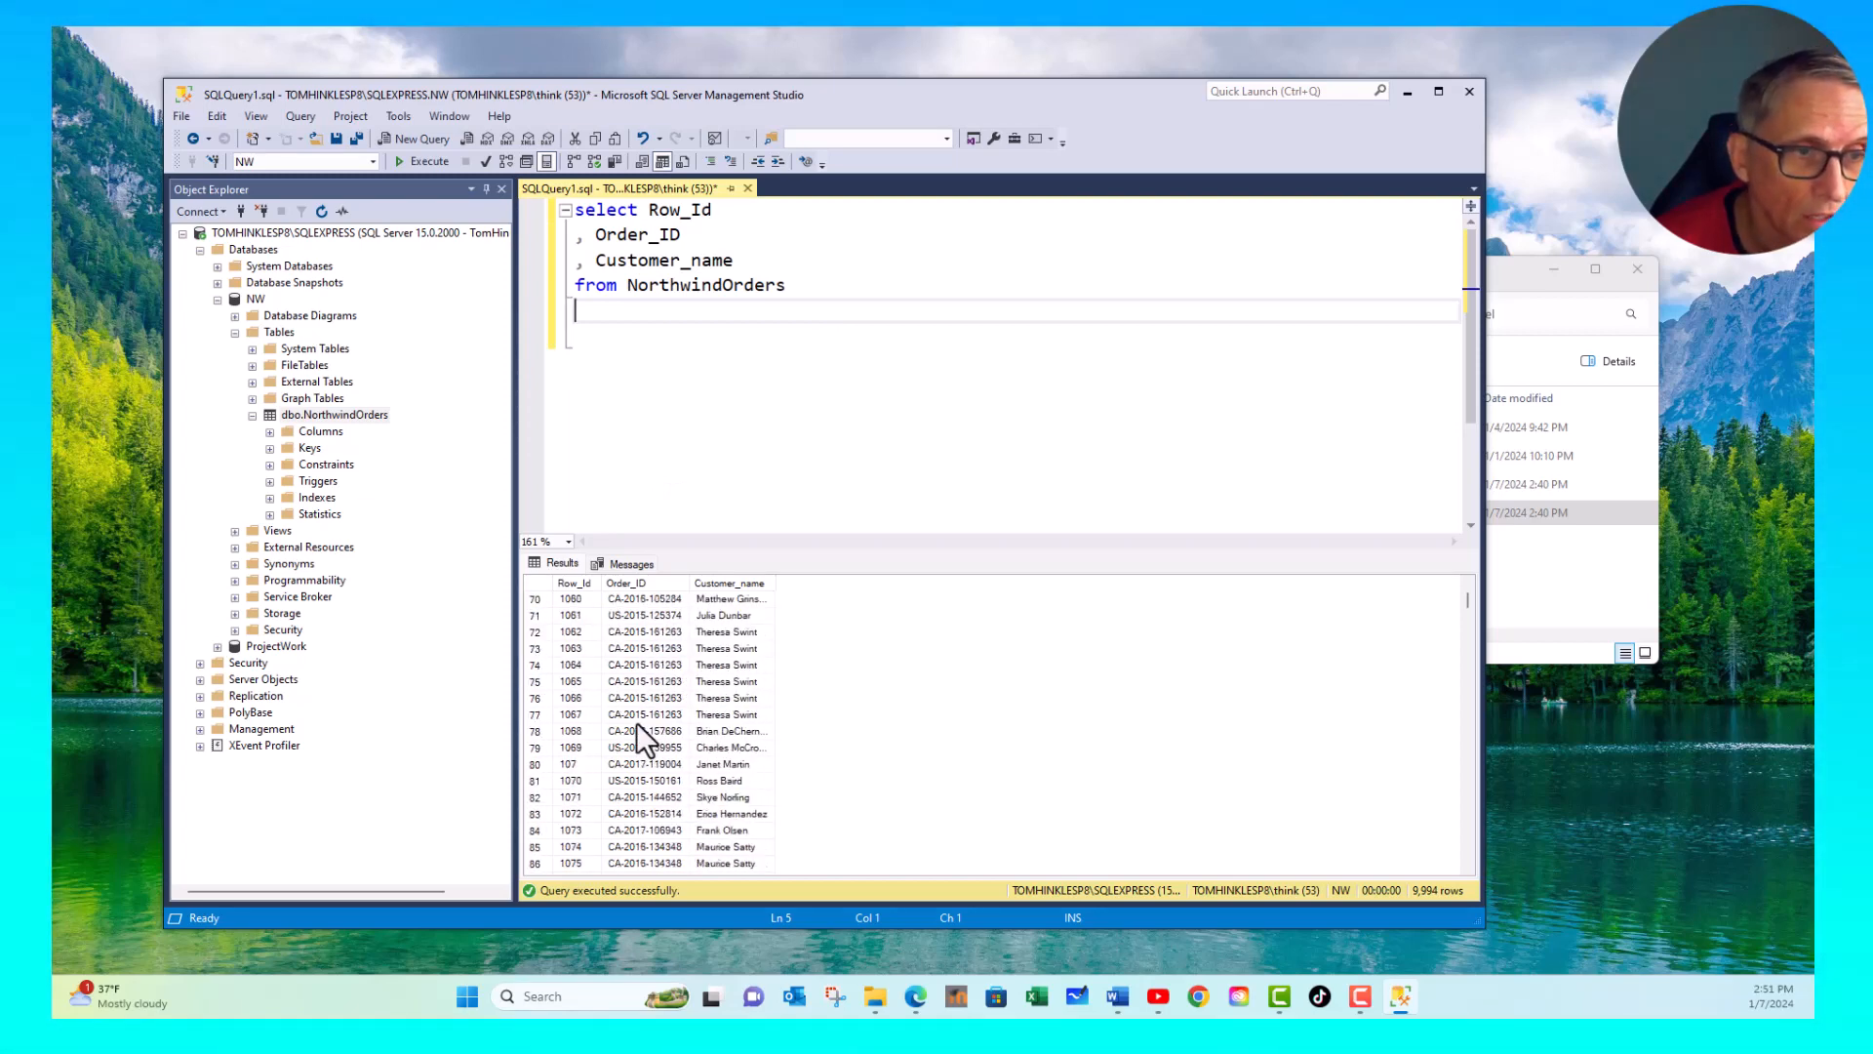
scroll(599, 843, "up", 12)
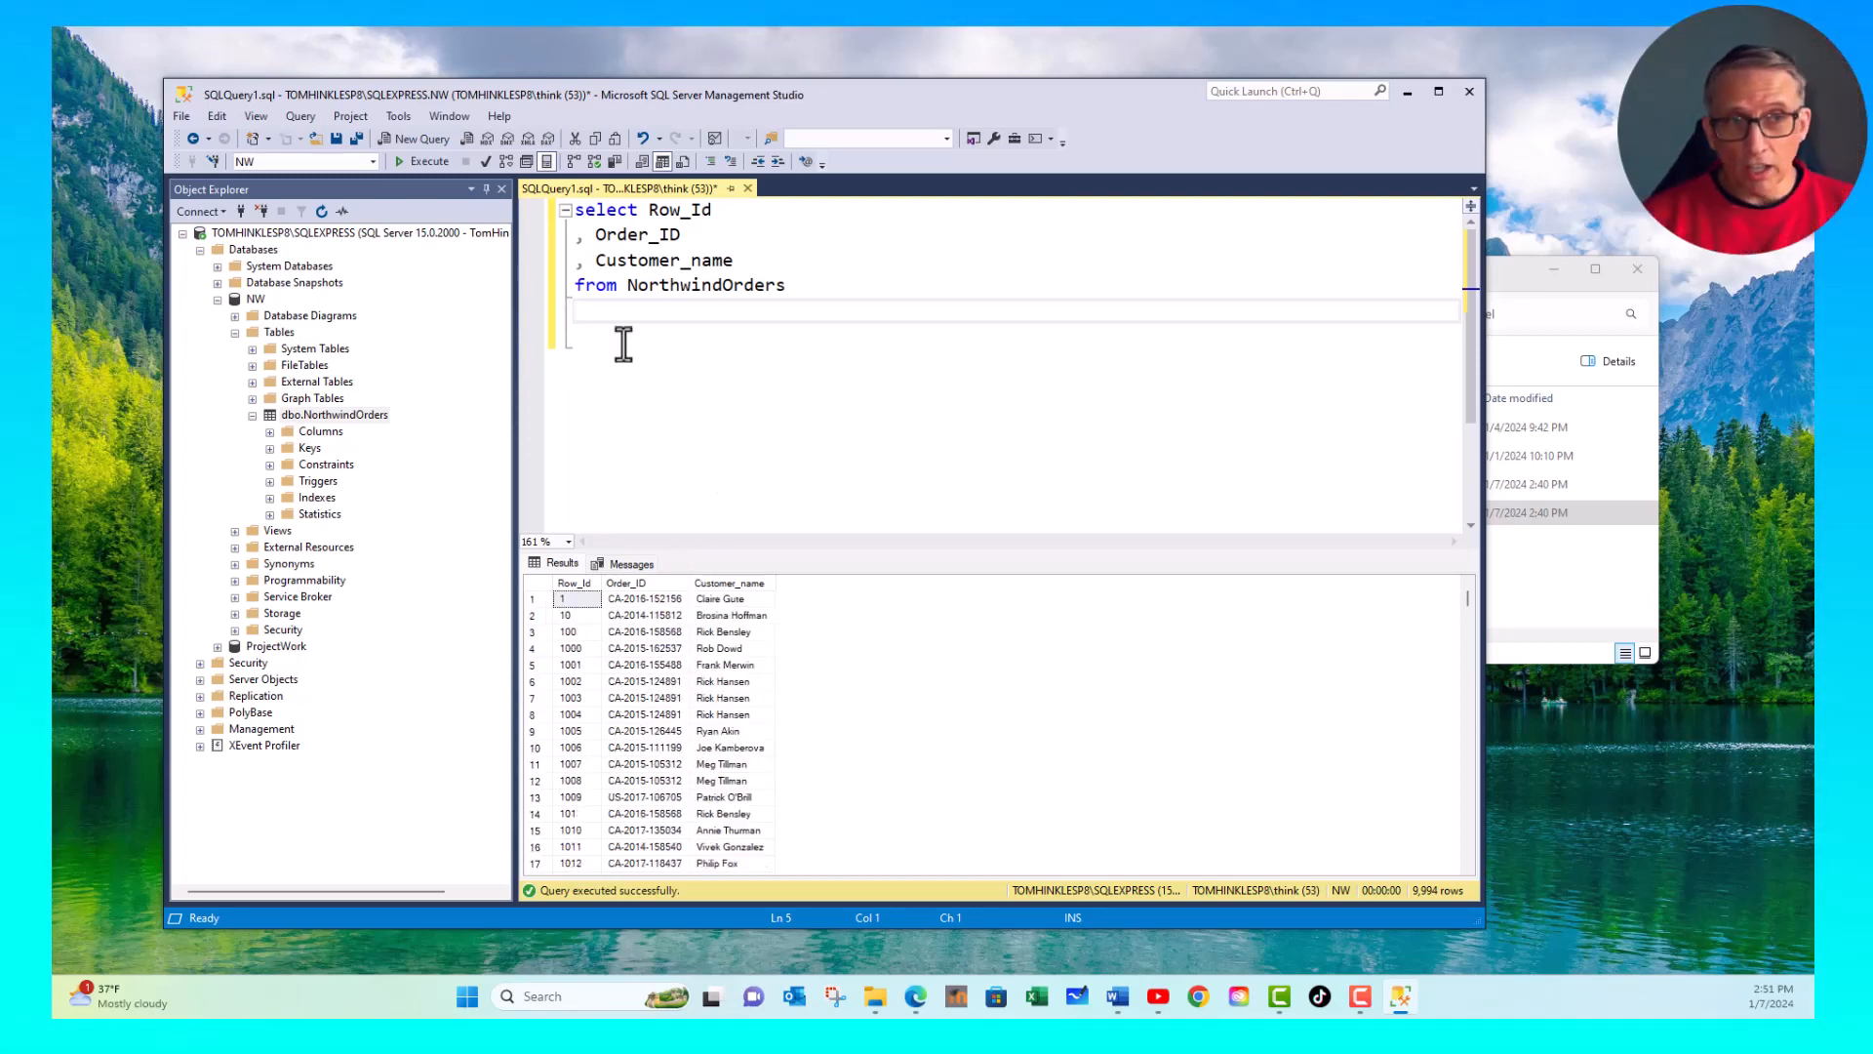